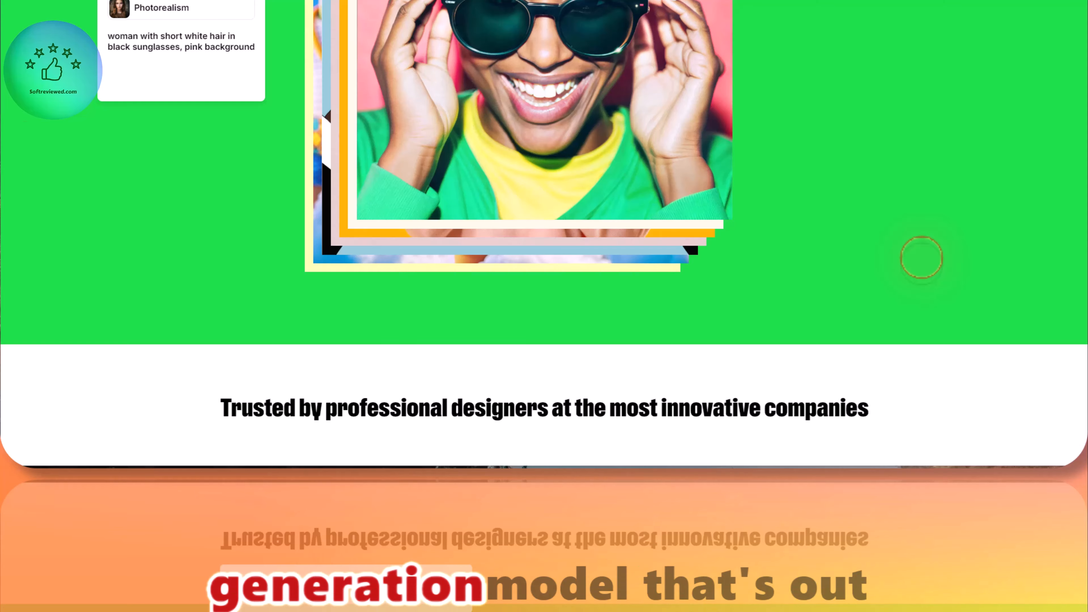
Step: Go to the Recraft sign-in page and sign in with the Google account
{"action": "scroll", "coordinate": [922, 258], "scroll_direction": "up", "scroll_amount": 4}
{"action": "scroll", "coordinate": [921, 257], "scroll_direction": "up", "scroll_amount": 5}
{"action": "scroll", "coordinate": [922, 257], "scroll_direction": "up", "scroll_amount": 5}
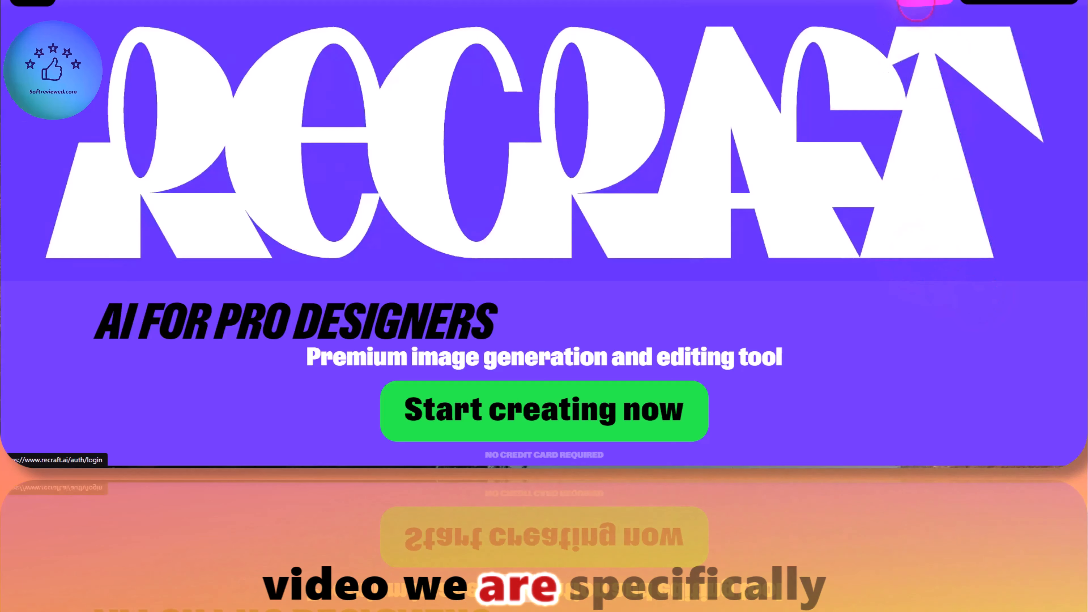
{"action": "left_click", "coordinate": [860, 32]}
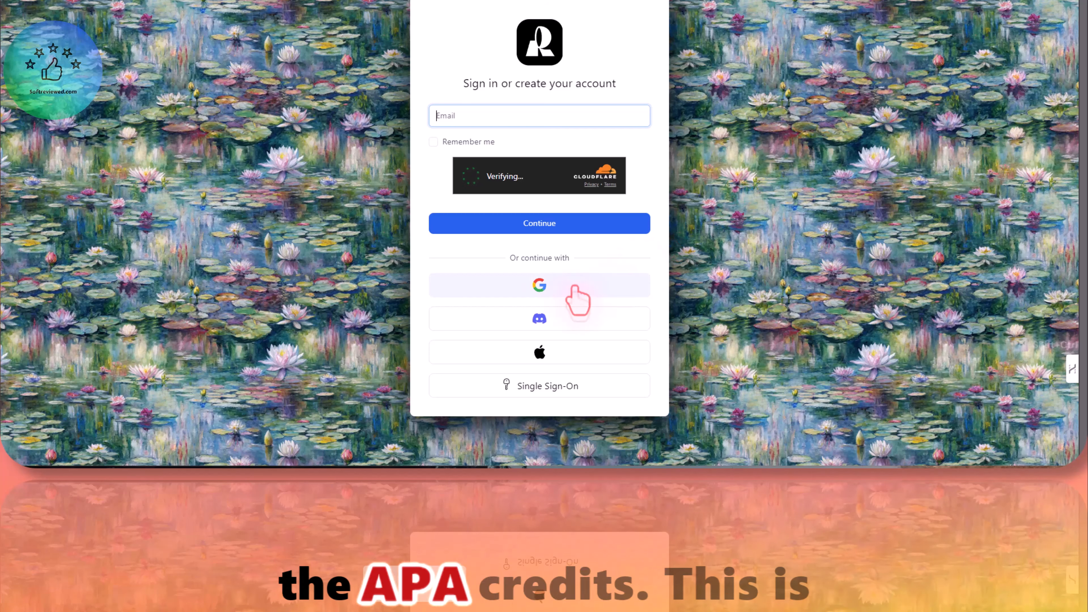
{"action": "left_click", "coordinate": [538, 285]}
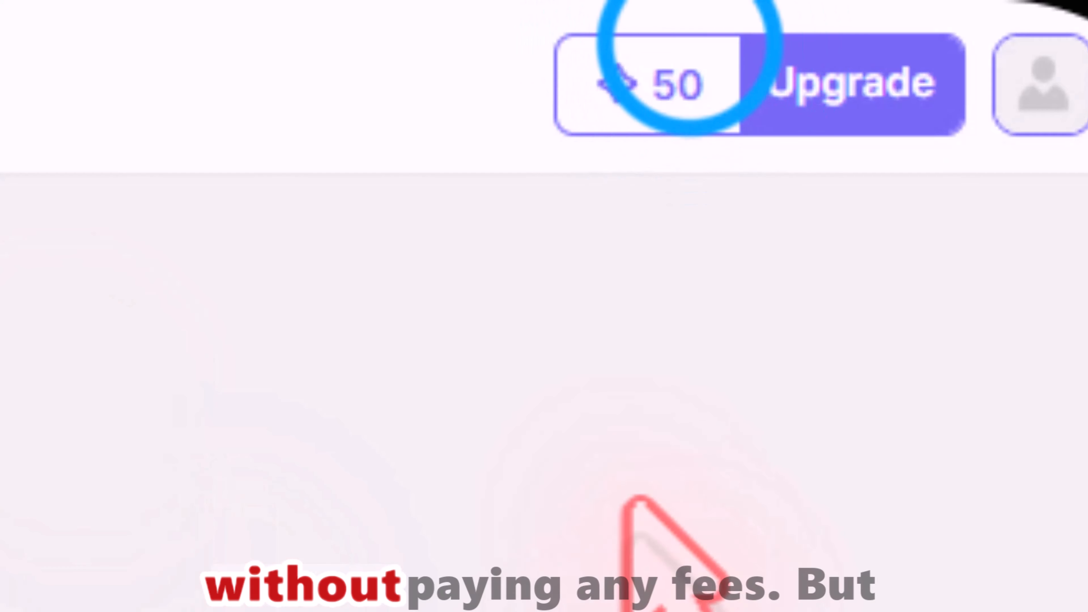
Step: Check the free credit balance and its renewal details in the Recraft account
{"action": "left_click", "coordinate": [671, 84]}
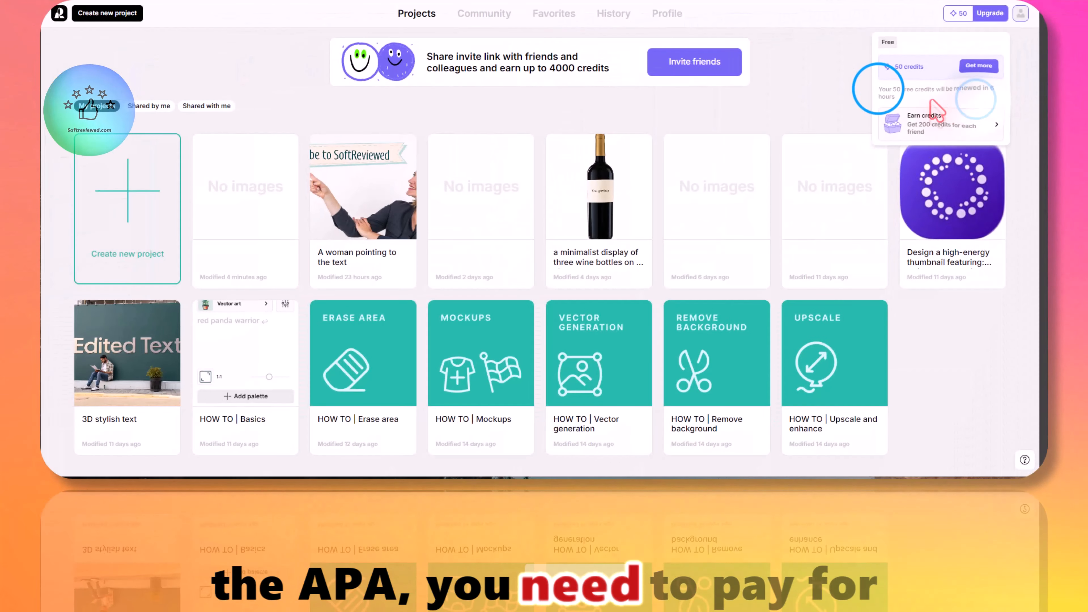
{"action": "left_click_drag", "start_coordinate": [878, 89], "coordinate": [895, 102]}
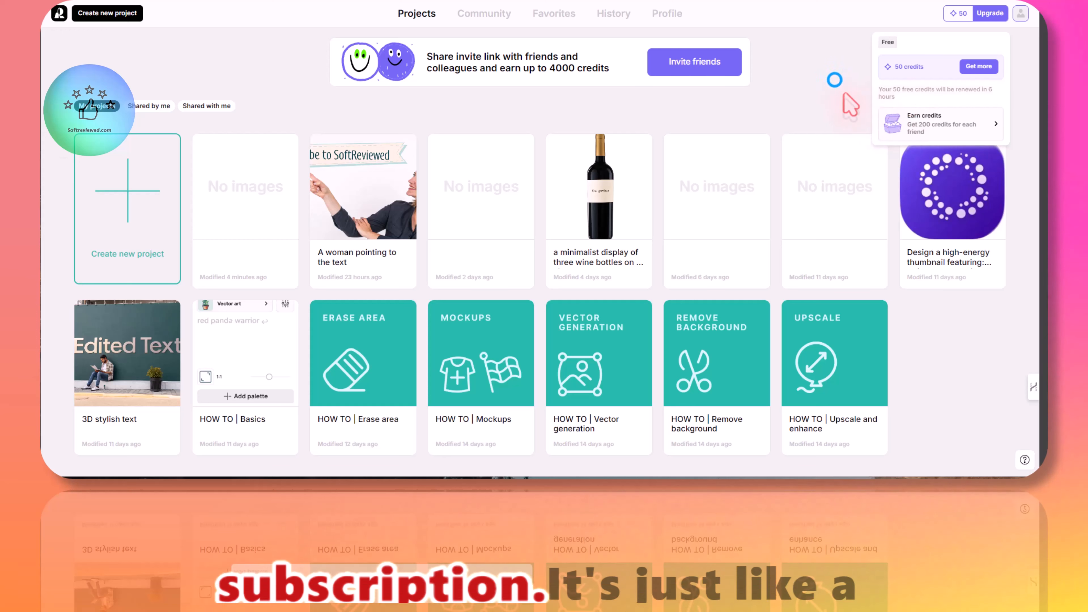
{"action": "left_click", "coordinate": [835, 80]}
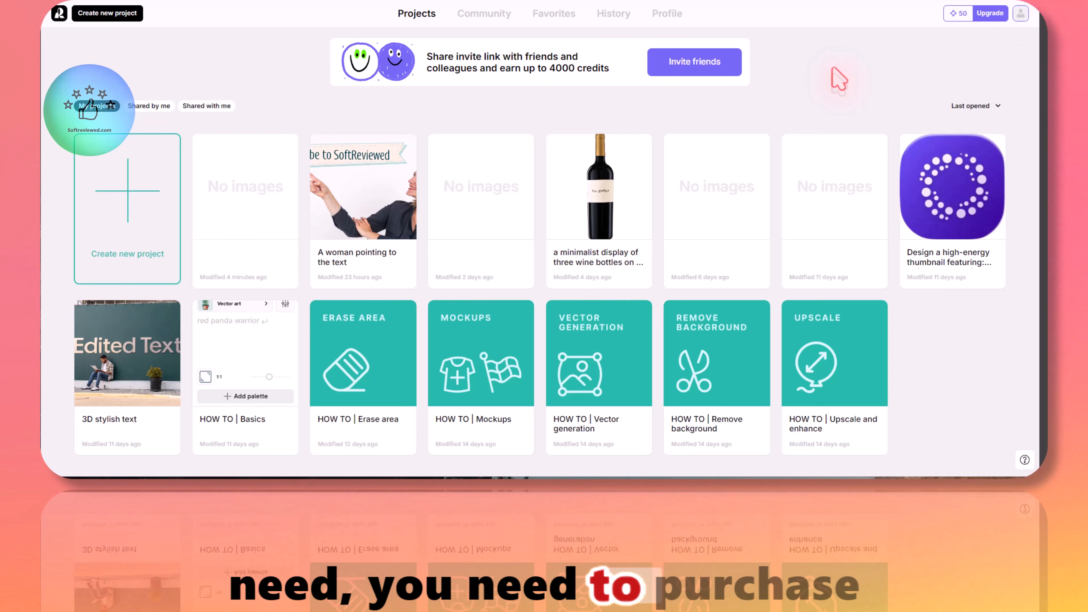
Step: Open the account's API page and buy 2,000 API units for $2, paying by card
{"action": "left_click", "coordinate": [1021, 12]}
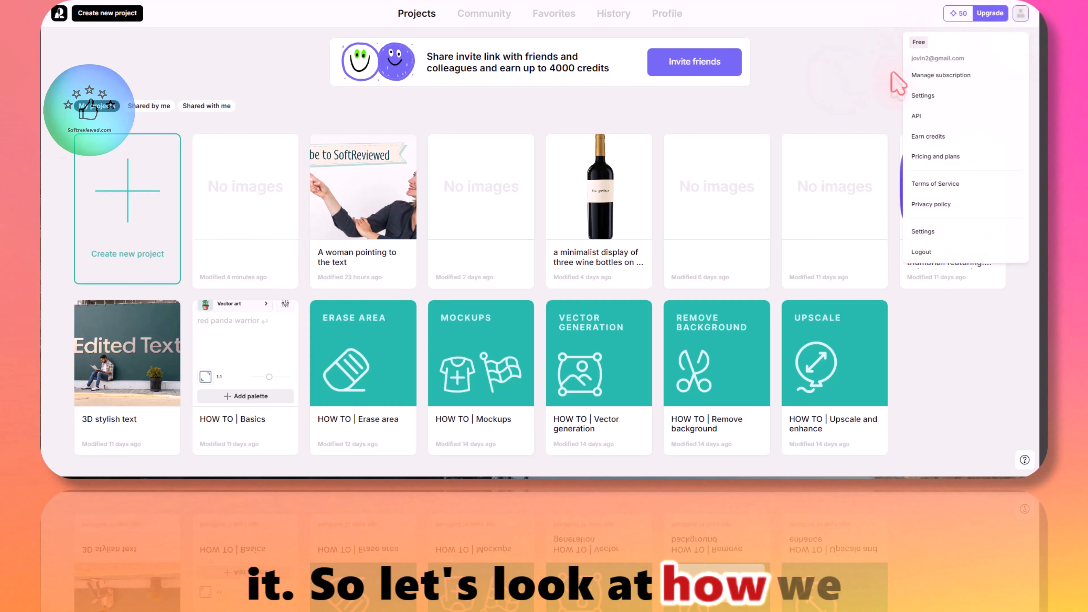
{"action": "left_click", "coordinate": [936, 122]}
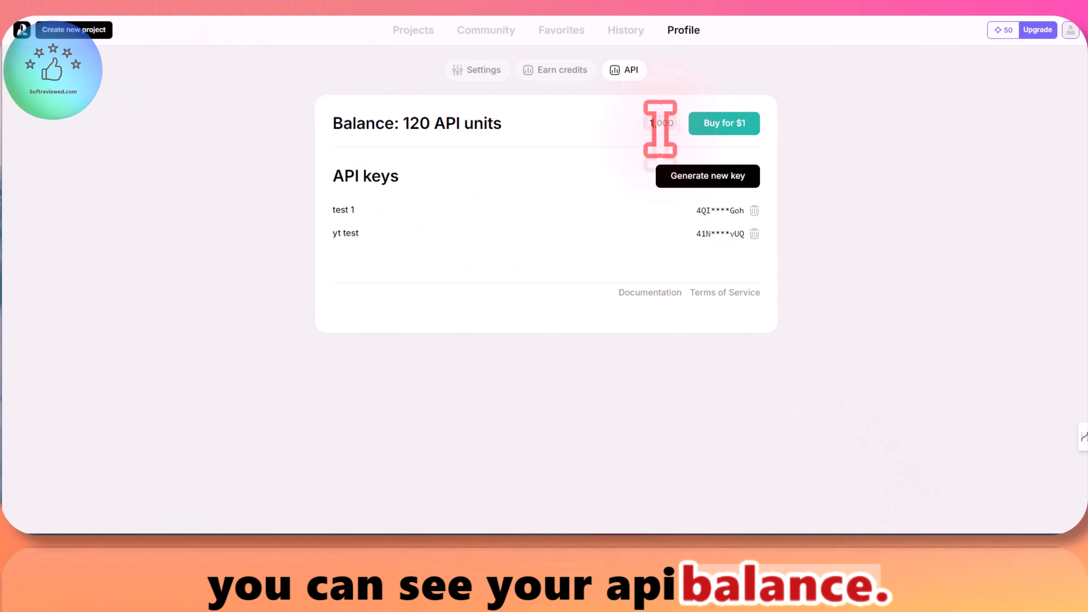
{"action": "key", "text": "BackSpace"}
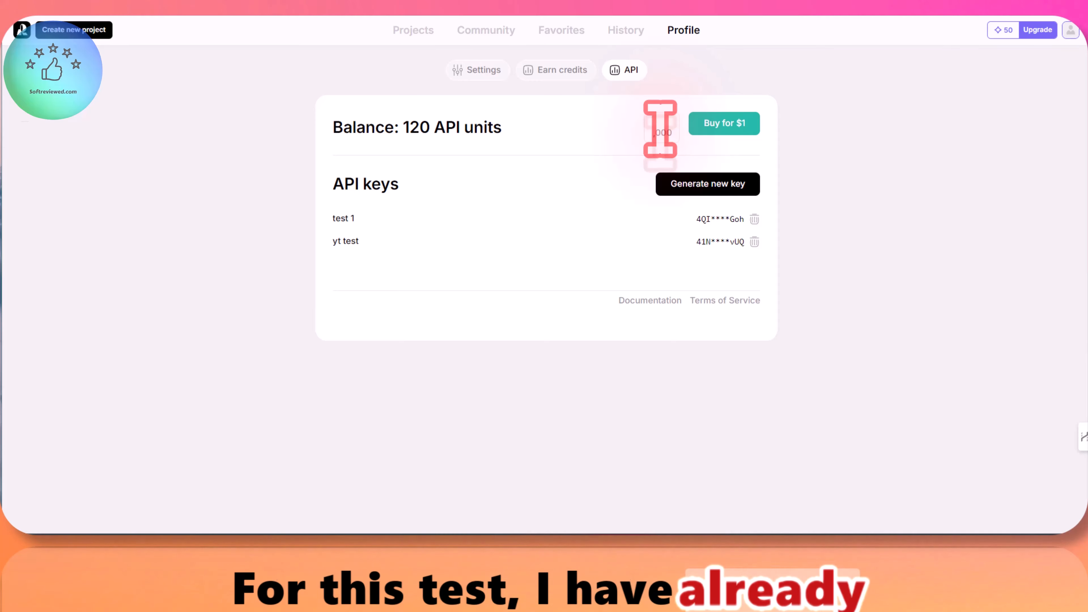
{"action": "type", "text": "2"}
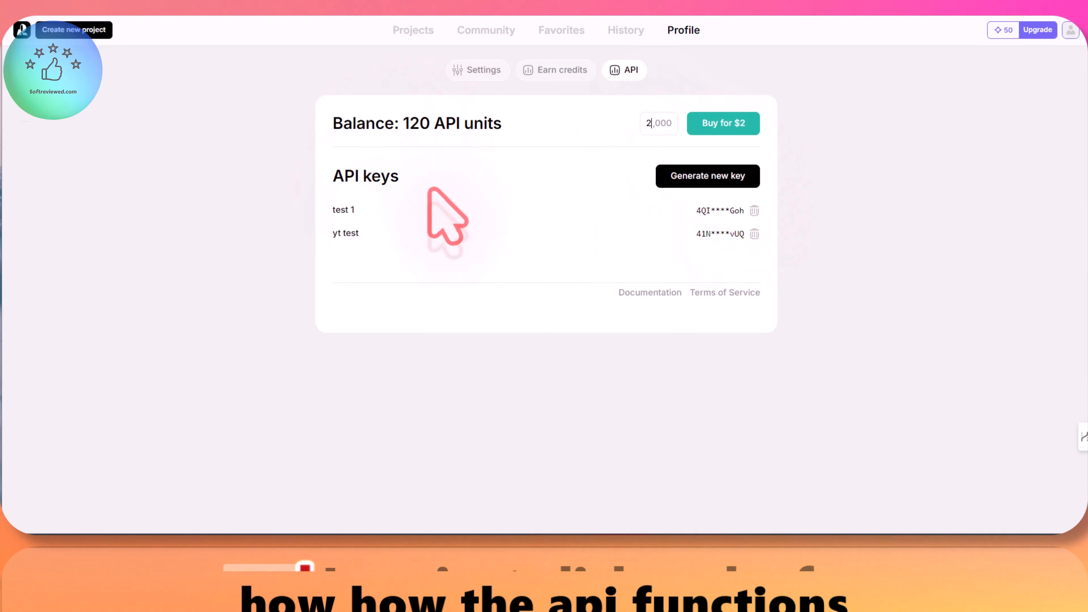
{"action": "left_click", "coordinate": [739, 121]}
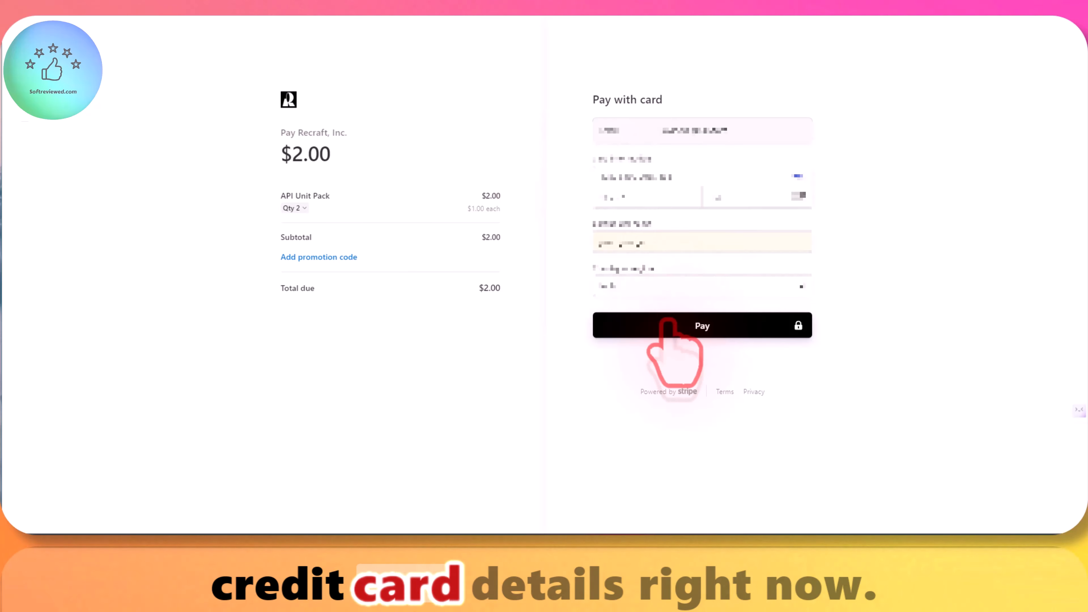
{"action": "left_click", "coordinate": [658, 326]}
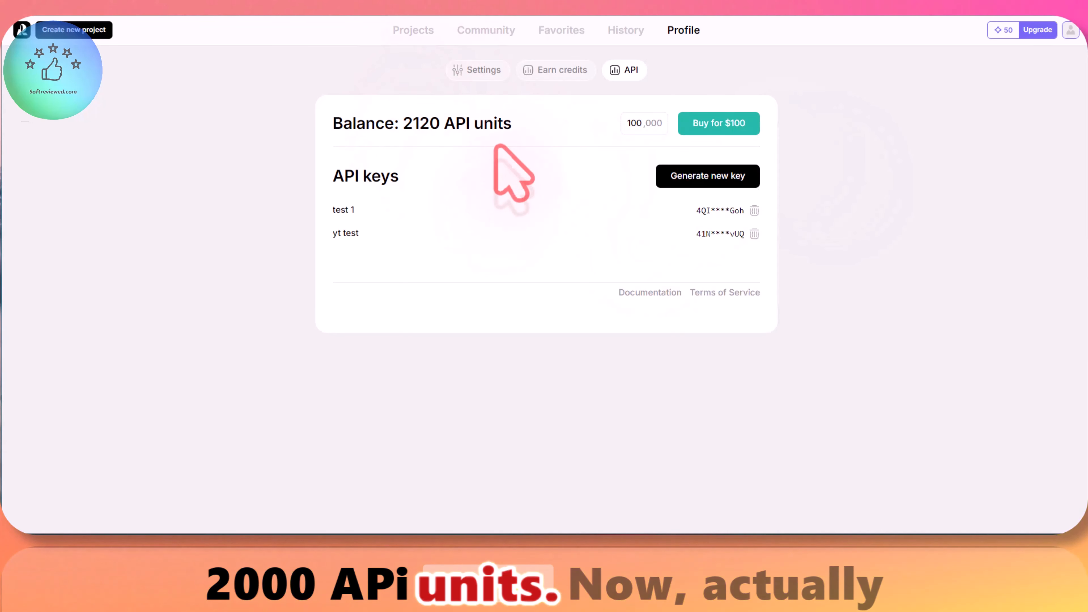
Step: Generate a new API key named "test 2" and copy it
{"action": "left_click", "coordinate": [698, 175]}
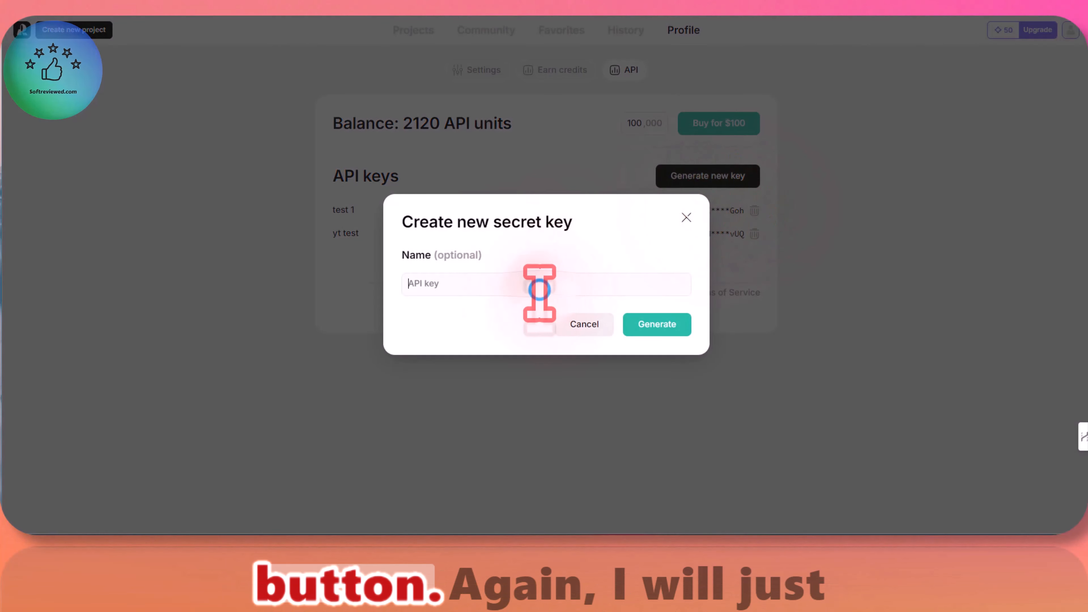
{"action": "type", "text": "test"}
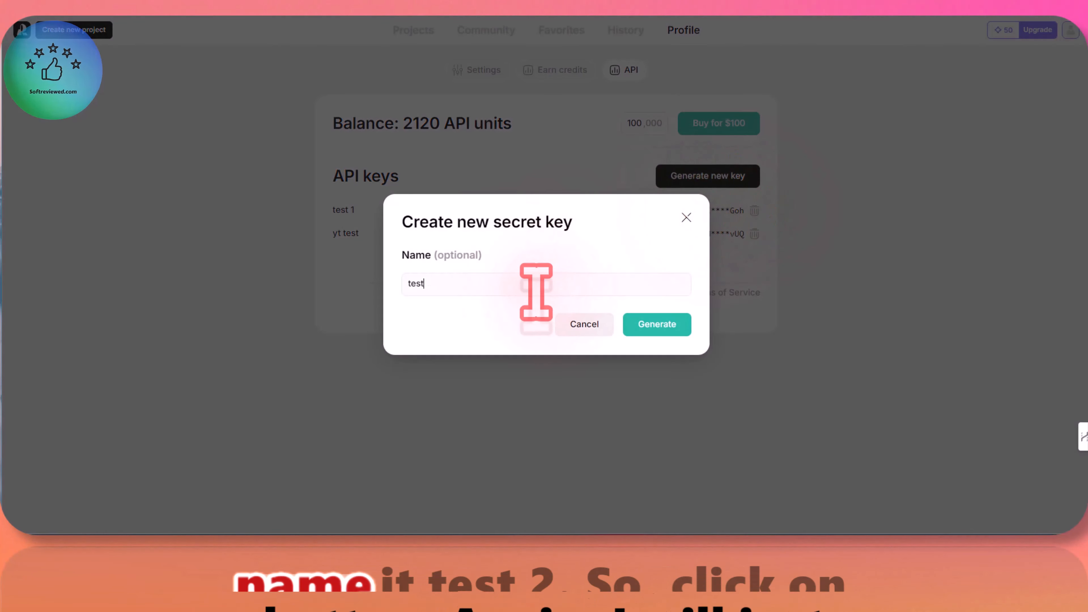
{"action": "type", "text": " 1"}
{"action": "key", "text": "BackSpace"}
{"action": "type", "text": "2"}
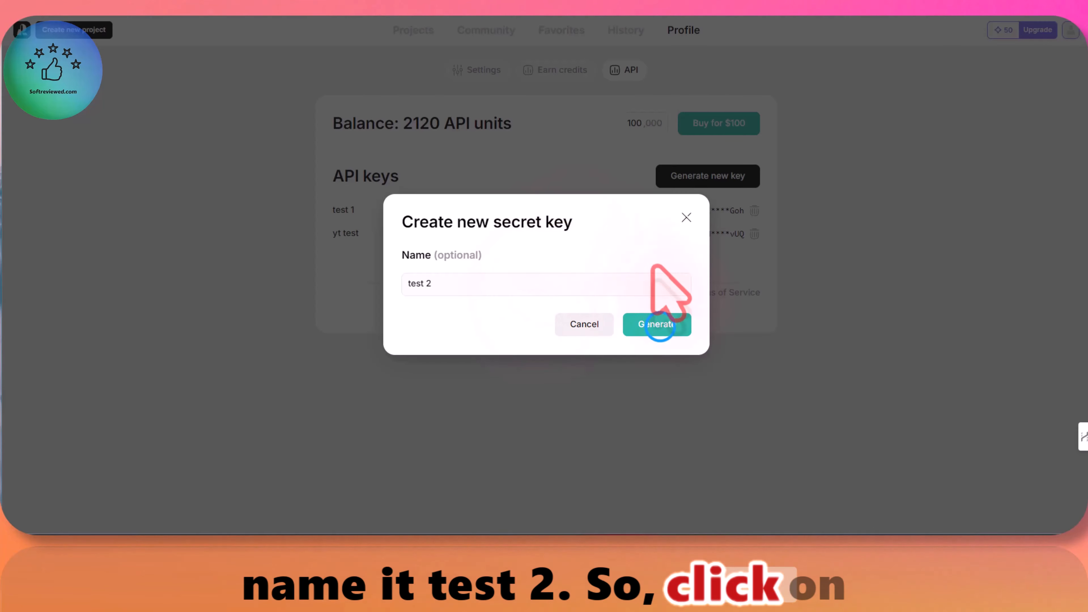
{"action": "left_click", "coordinate": [659, 324]}
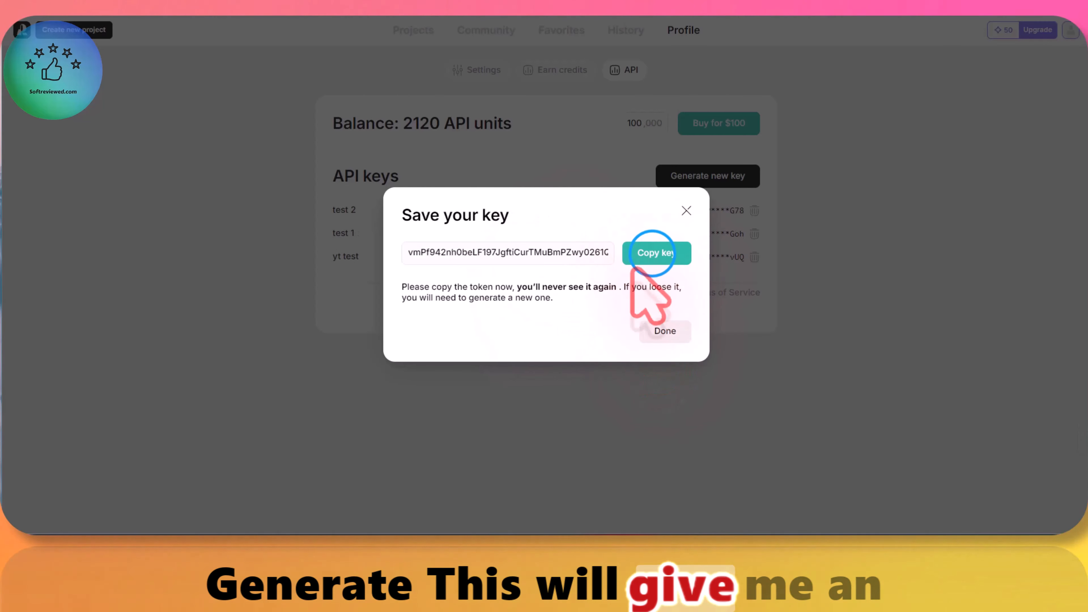
{"action": "left_click", "coordinate": [656, 252]}
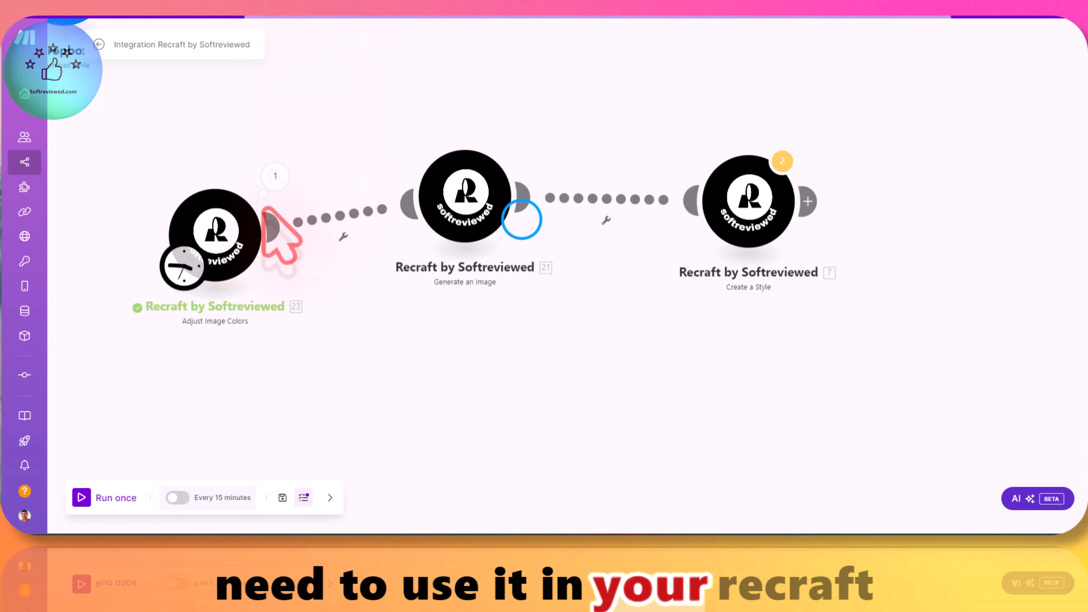
Step: Switch to the Make scenario and add a Recraft by Softreviewed "Generate an Image" module on an empty canvas area
{"action": "left_click_drag", "start_coordinate": [372, 183], "coordinate": [627, 251]}
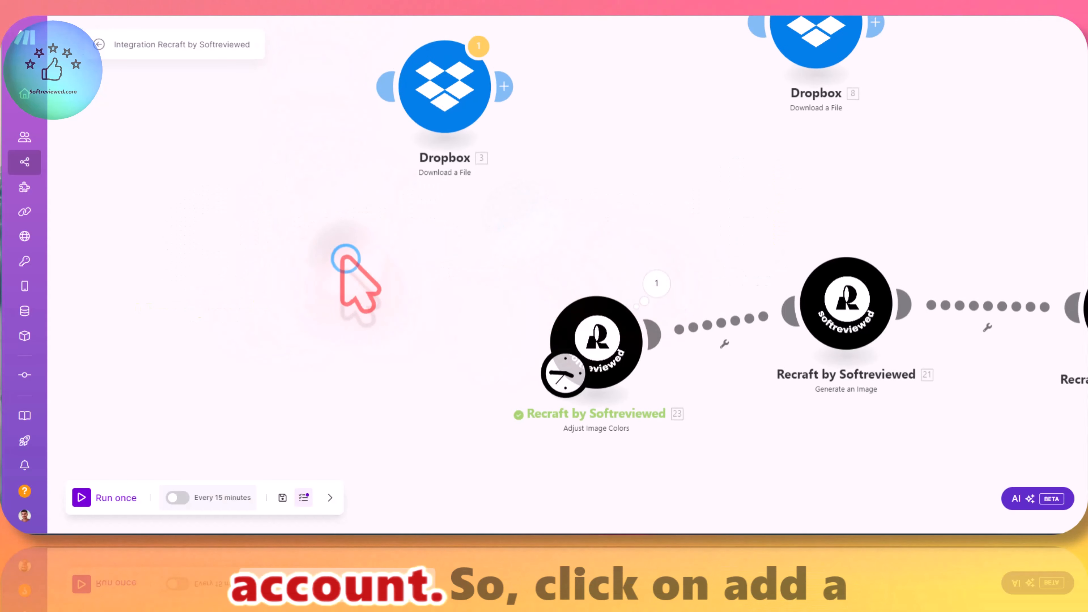
{"action": "right_click", "coordinate": [357, 255]}
{"action": "left_click", "coordinate": [396, 261]}
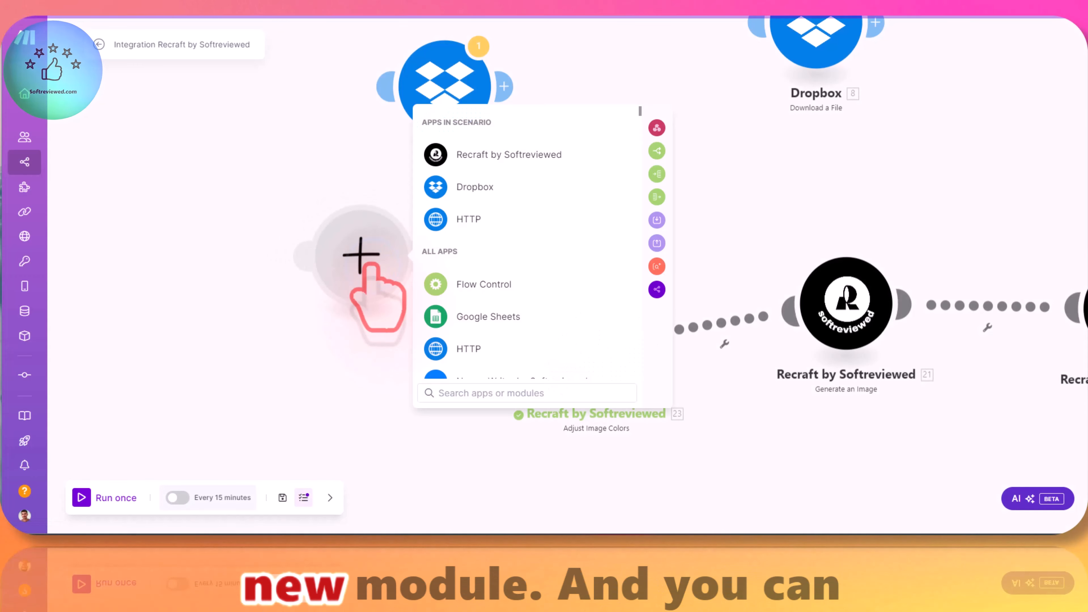
{"action": "left_click", "coordinate": [463, 391]}
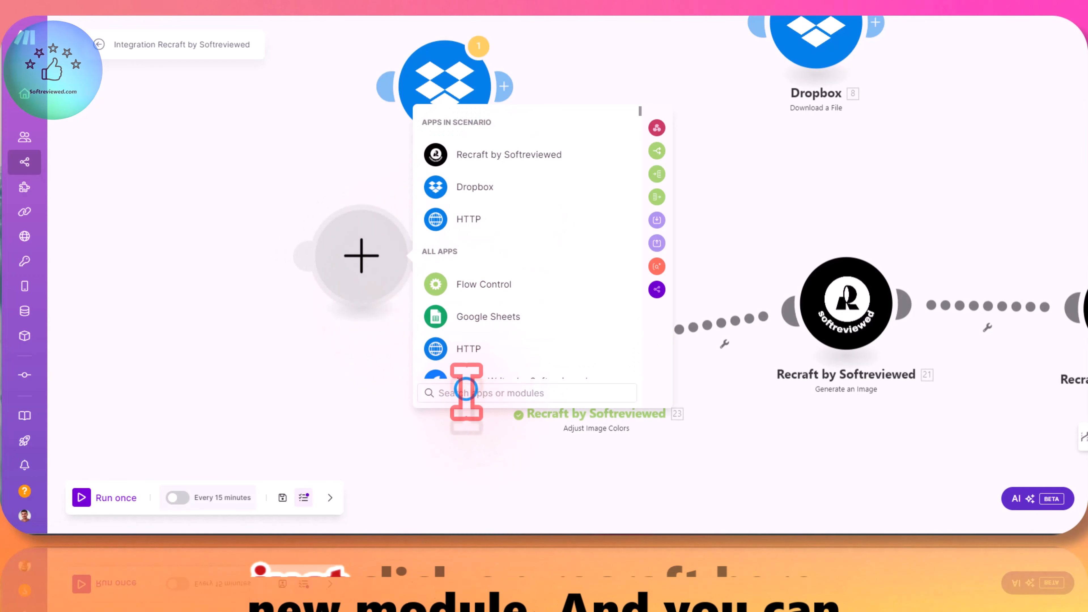
{"action": "type", "text": "re"}
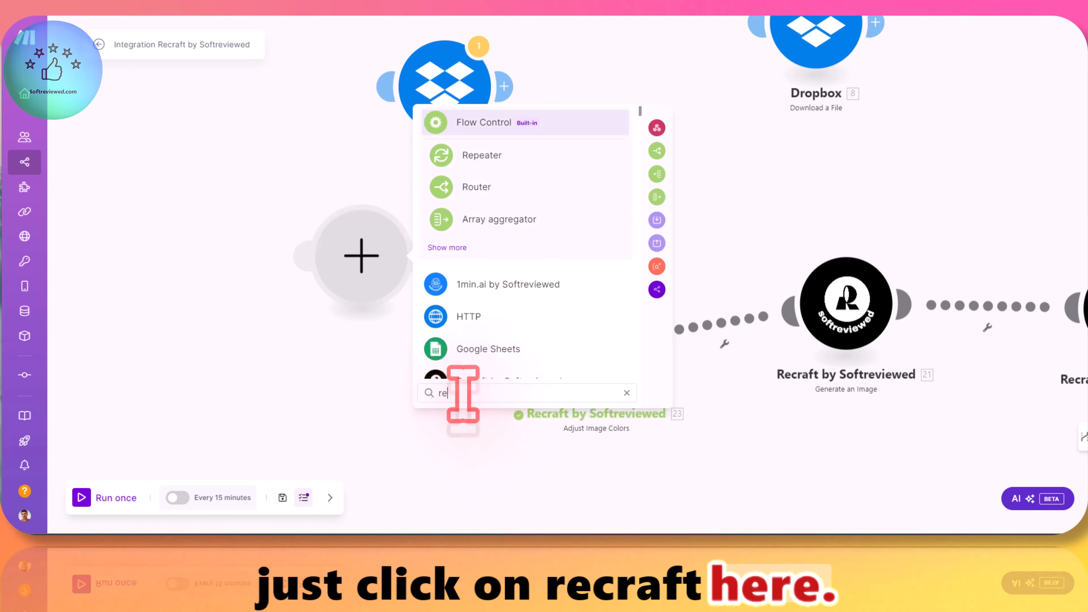
{"action": "type", "text": "c"}
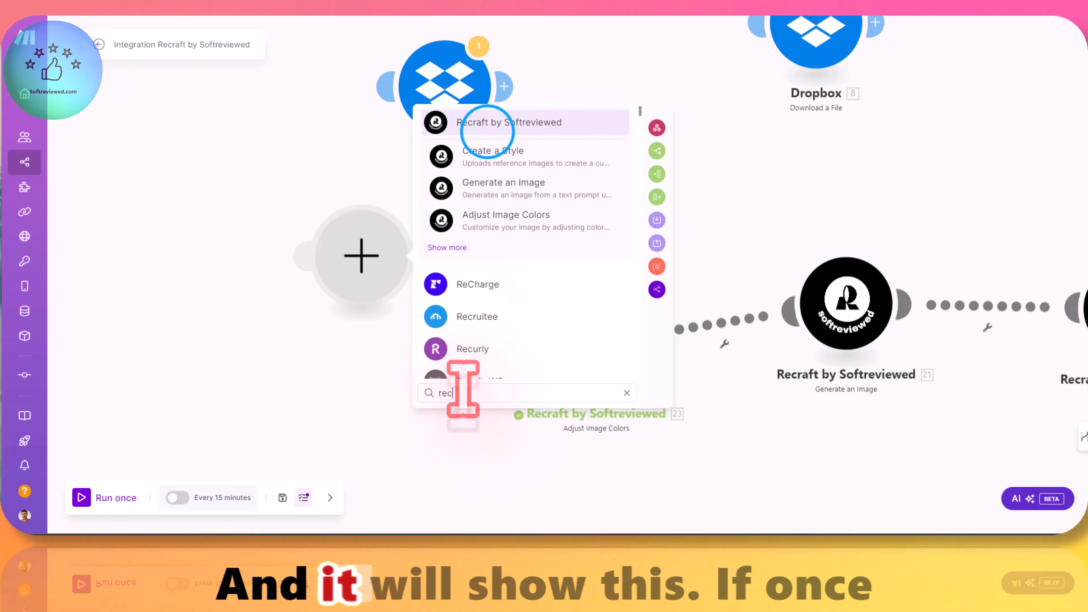
{"action": "left_click", "coordinate": [488, 132]}
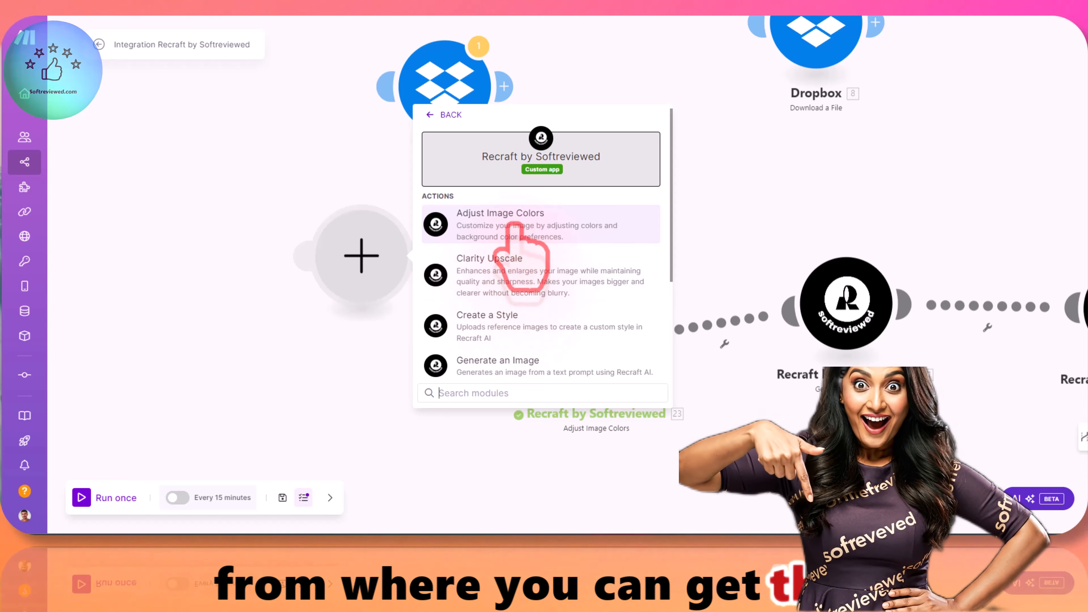
{"action": "scroll", "coordinate": [557, 227], "scroll_direction": "down", "scroll_amount": 3}
{"action": "left_click", "coordinate": [501, 248]}
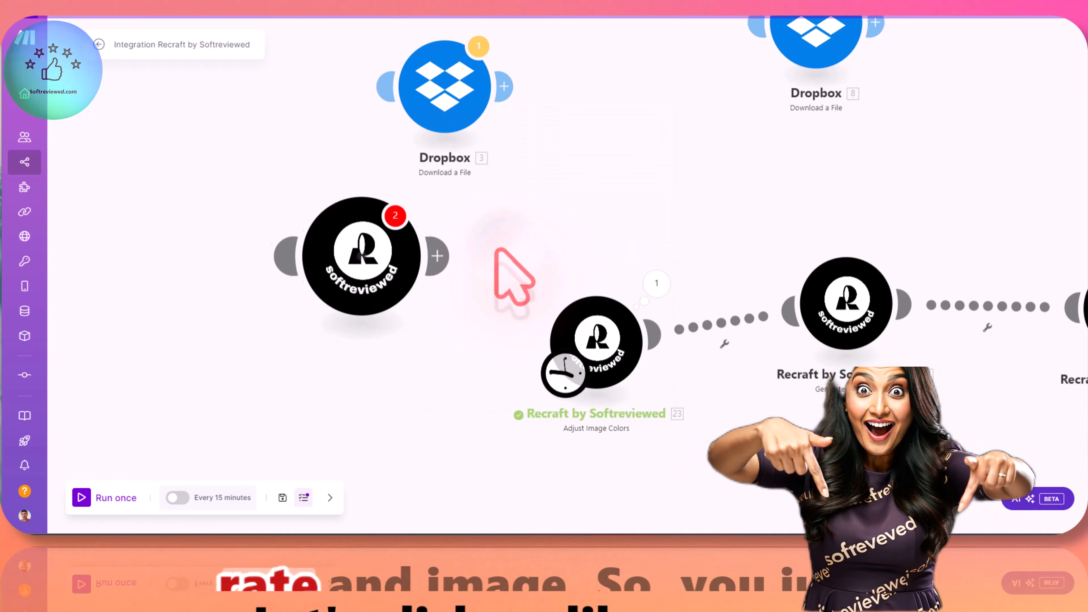
{"action": "left_click", "coordinate": [562, 304]}
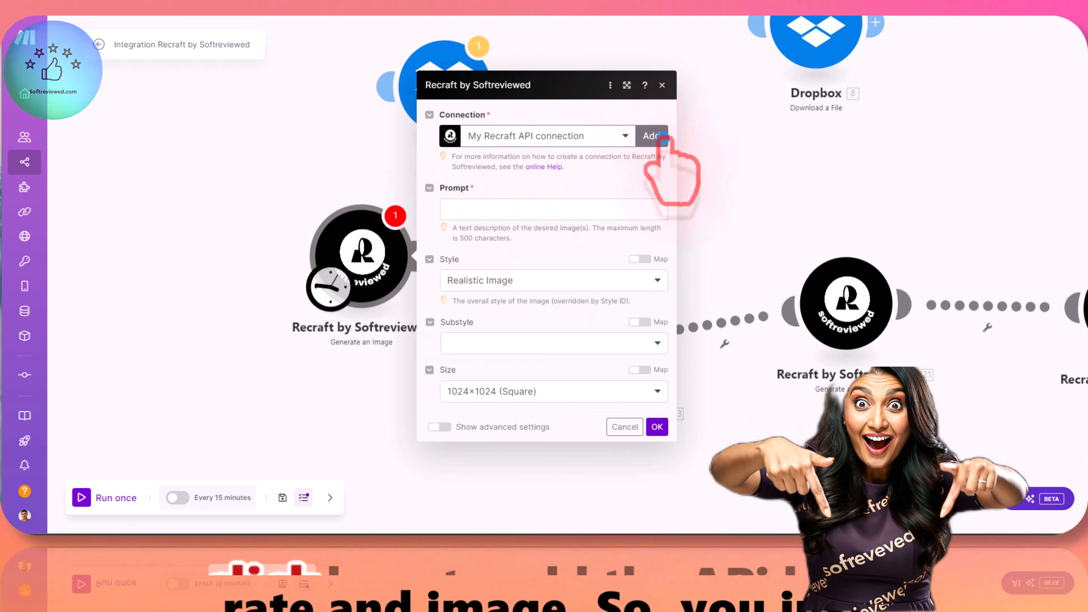
Step: Create a Recraft connection for the new module with the copied API key pasted in, and select "My Recraft API connection"
{"action": "left_click", "coordinate": [650, 135]}
{"action": "right_click", "coordinate": [732, 158]}
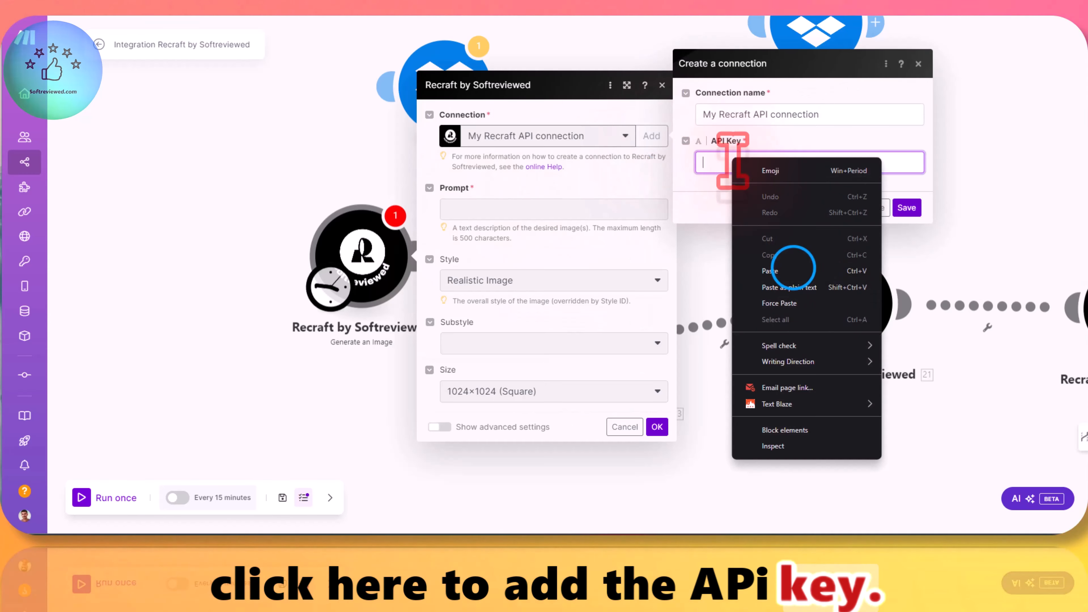
{"action": "left_click", "coordinate": [792, 269]}
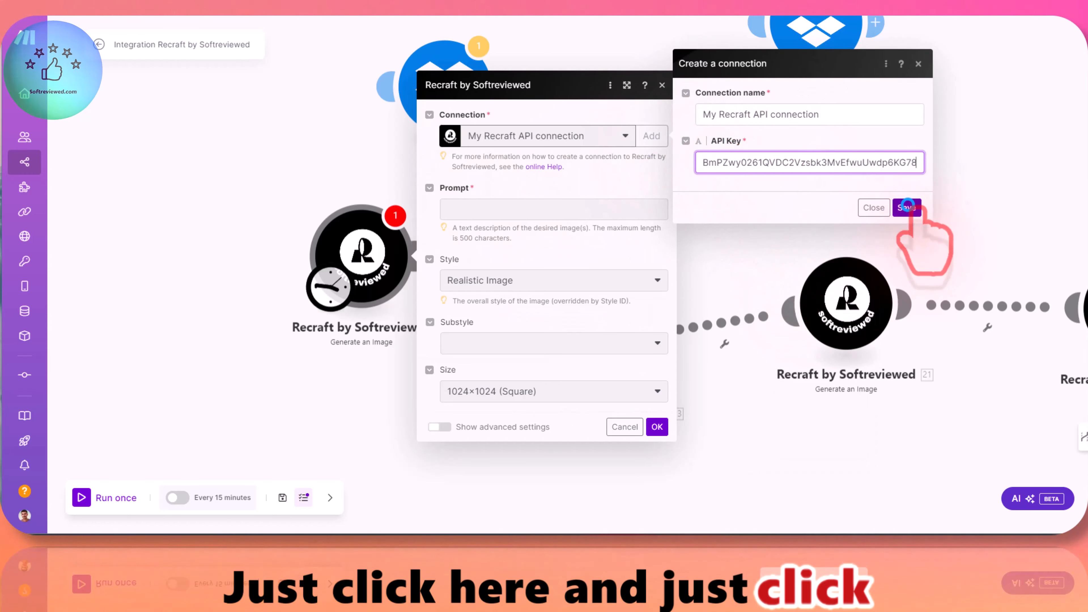
{"action": "left_click", "coordinate": [905, 207]}
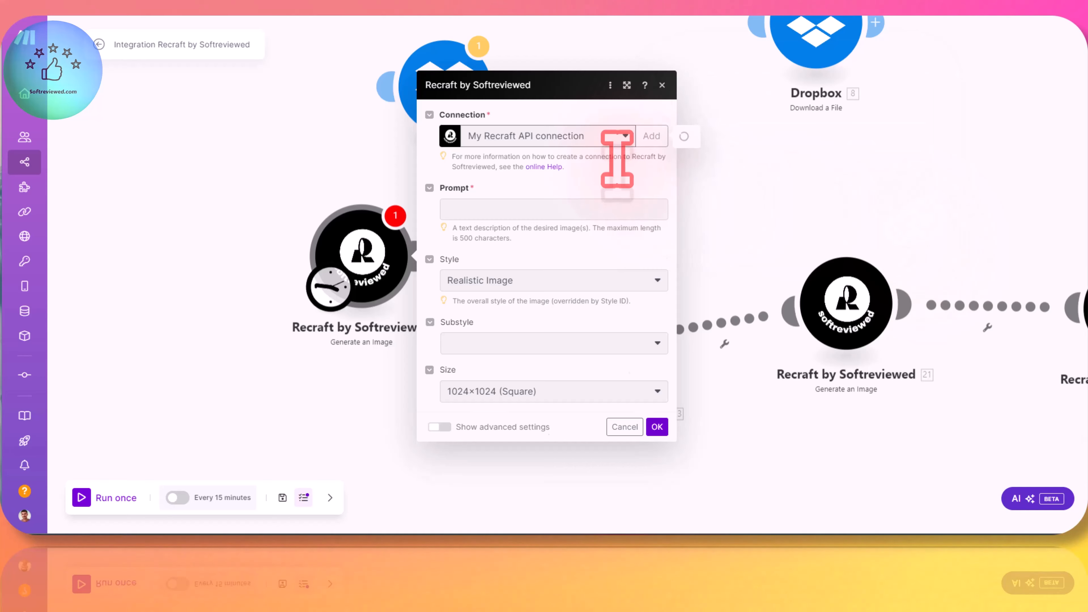
{"action": "left_click", "coordinate": [591, 135]}
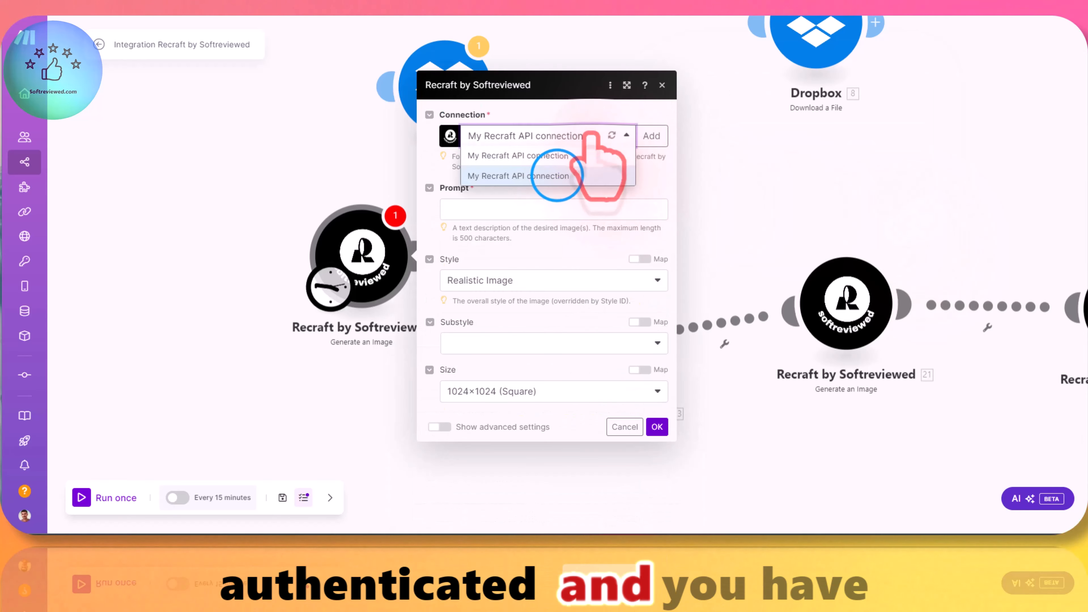
{"action": "left_click", "coordinate": [557, 176]}
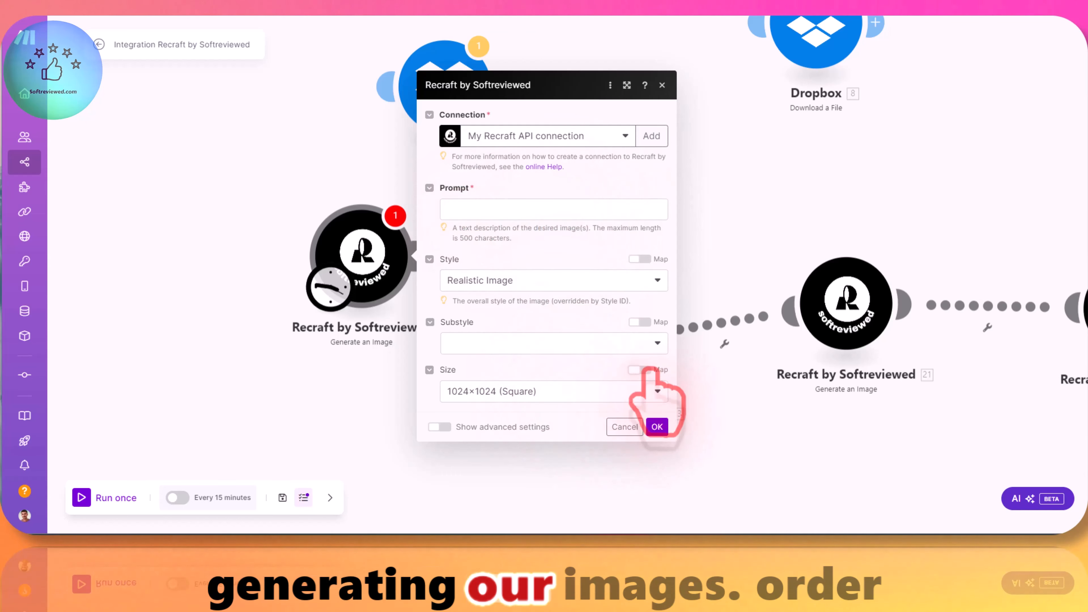
Step: Move the new Generate an Image module farther away from the Adjust Image Colors module and close its settings
{"action": "left_click_drag", "start_coordinate": [365, 248], "coordinate": [308, 248]}
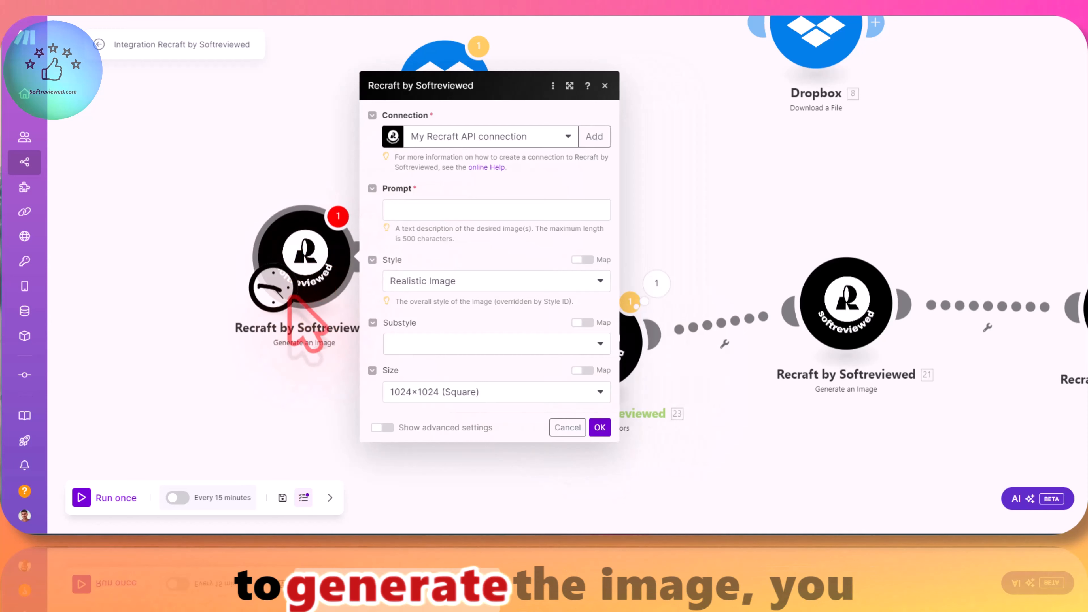
{"action": "left_click", "coordinate": [314, 351]}
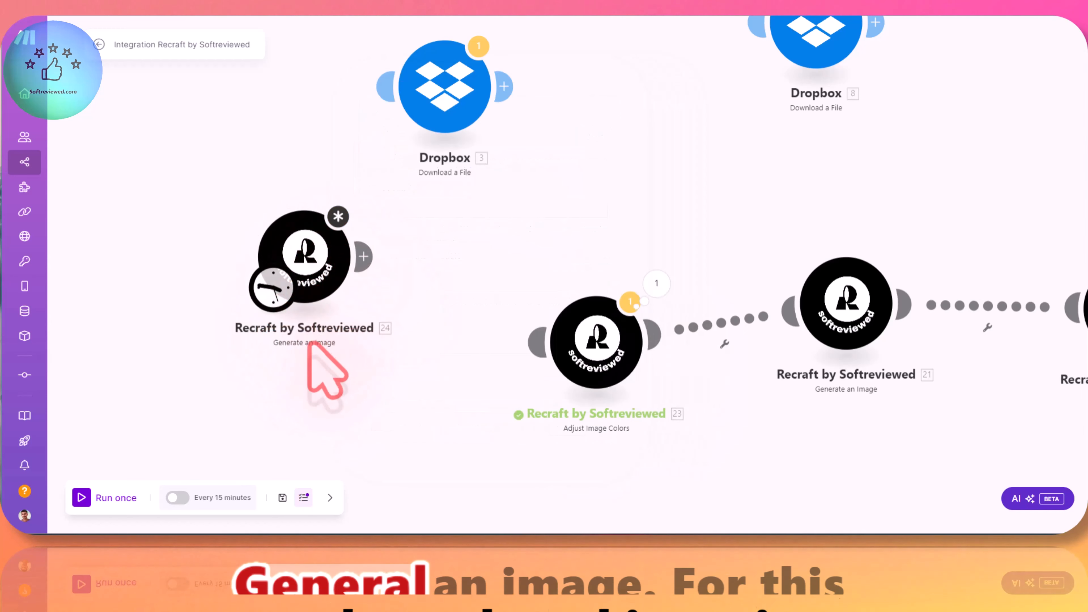
{"action": "left_click", "coordinate": [363, 256]}
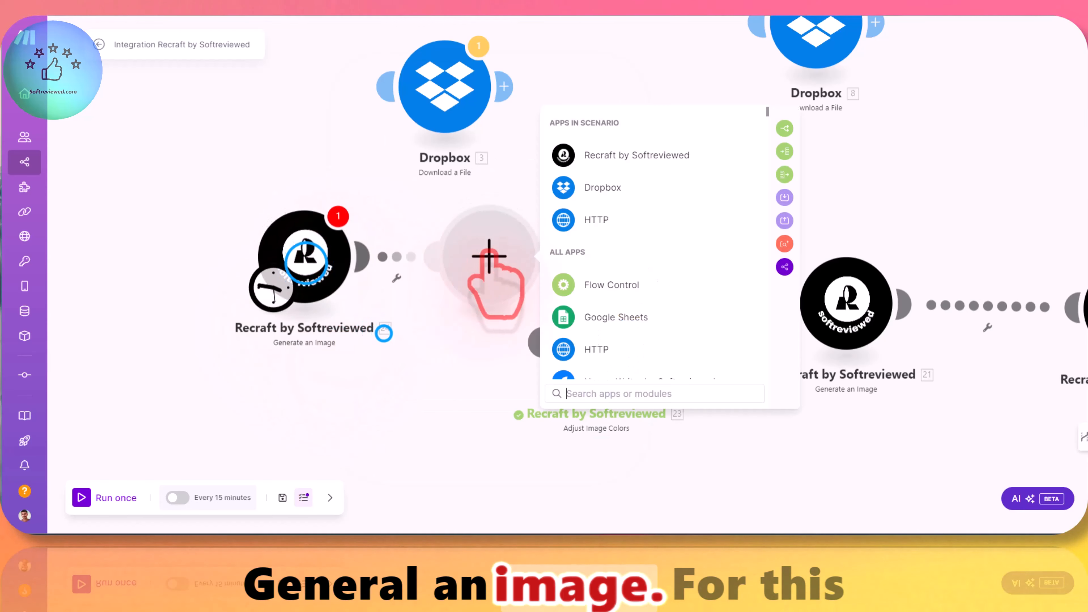
{"action": "left_click", "coordinate": [385, 335]}
Step: Open the new Generate an Image module's settings and choose Realistic Image as the style
{"action": "left_click", "coordinate": [305, 259]}
{"action": "left_click", "coordinate": [419, 212]}
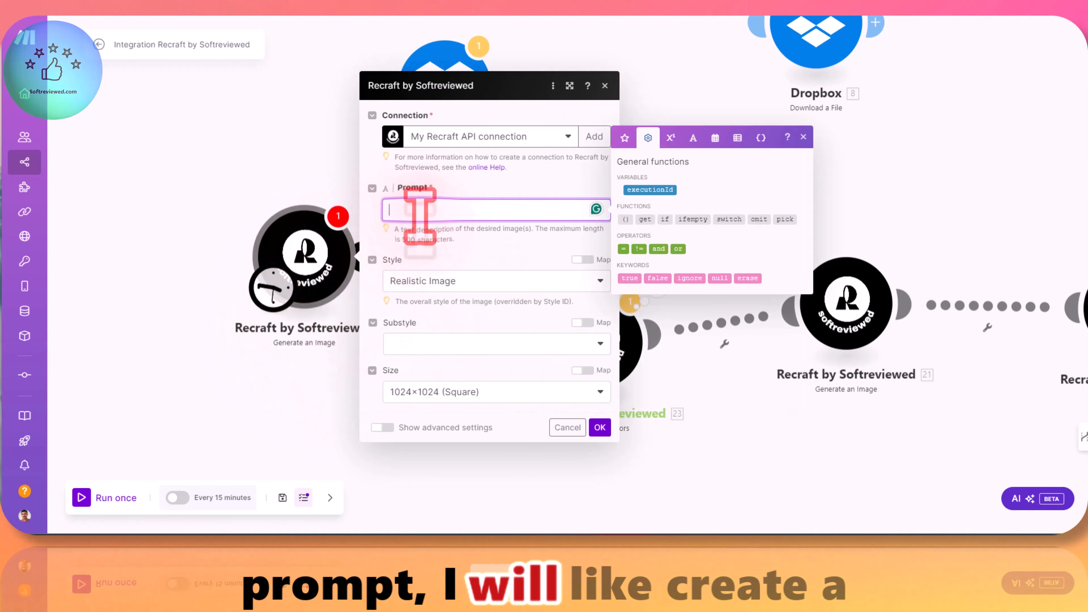
{"action": "left_click", "coordinate": [429, 282]}
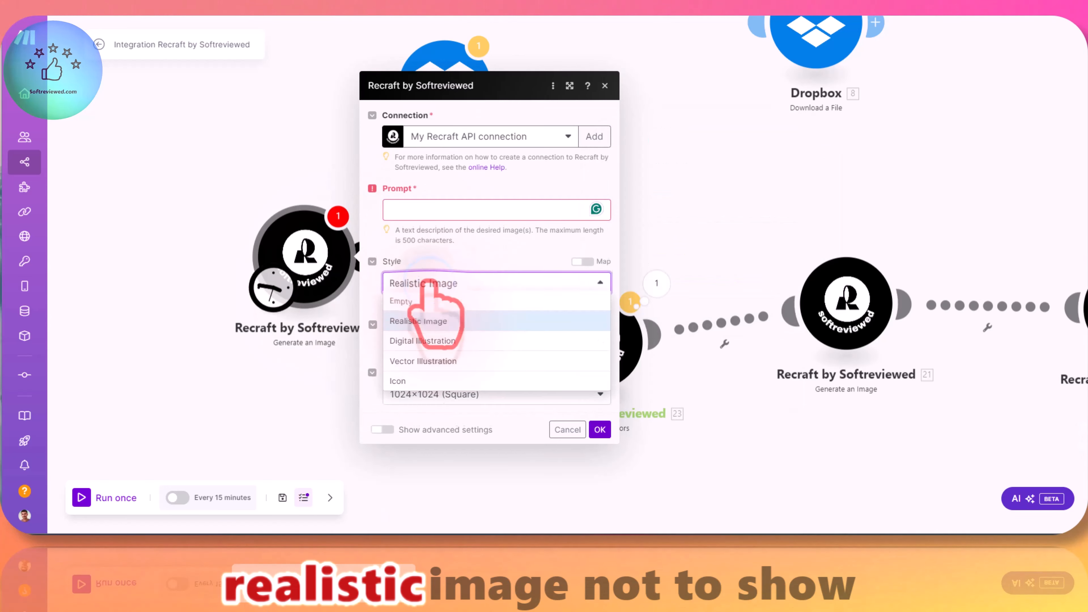
{"action": "left_click", "coordinate": [446, 322]}
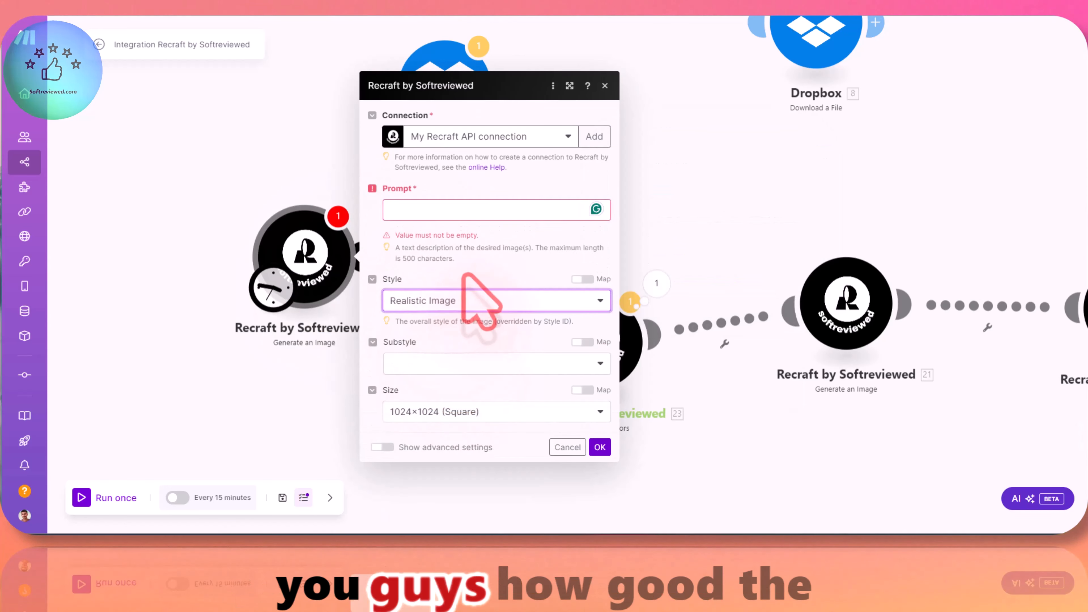
Step: Examine the substyles offered for the Realistic Image style
{"action": "left_click", "coordinate": [431, 363]}
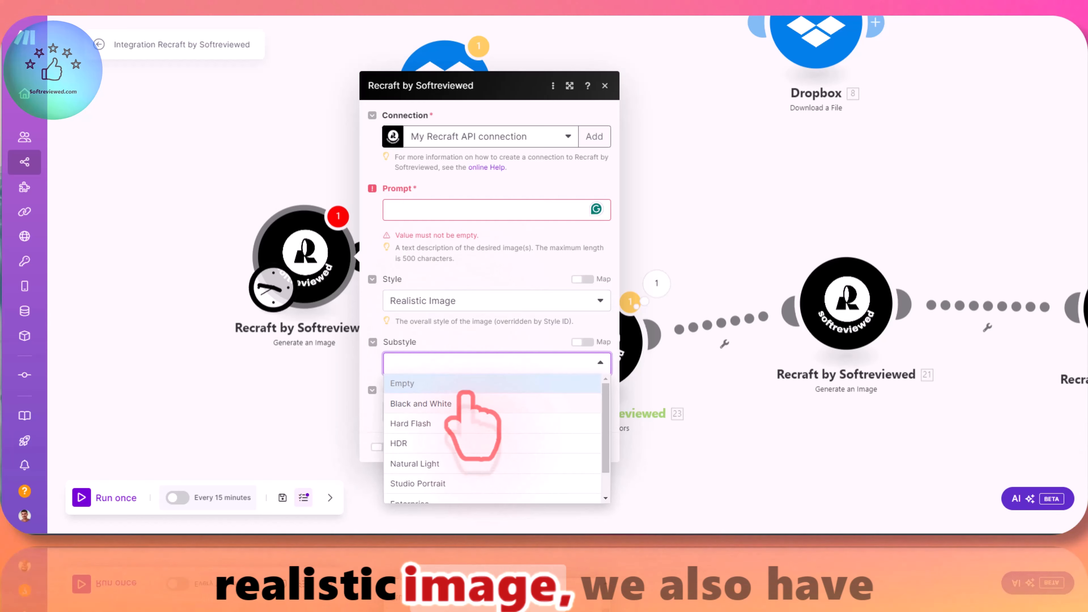
{"action": "scroll", "coordinate": [464, 394], "scroll_direction": "down", "scroll_amount": 1}
{"action": "scroll", "coordinate": [466, 393], "scroll_direction": "down", "scroll_amount": 1}
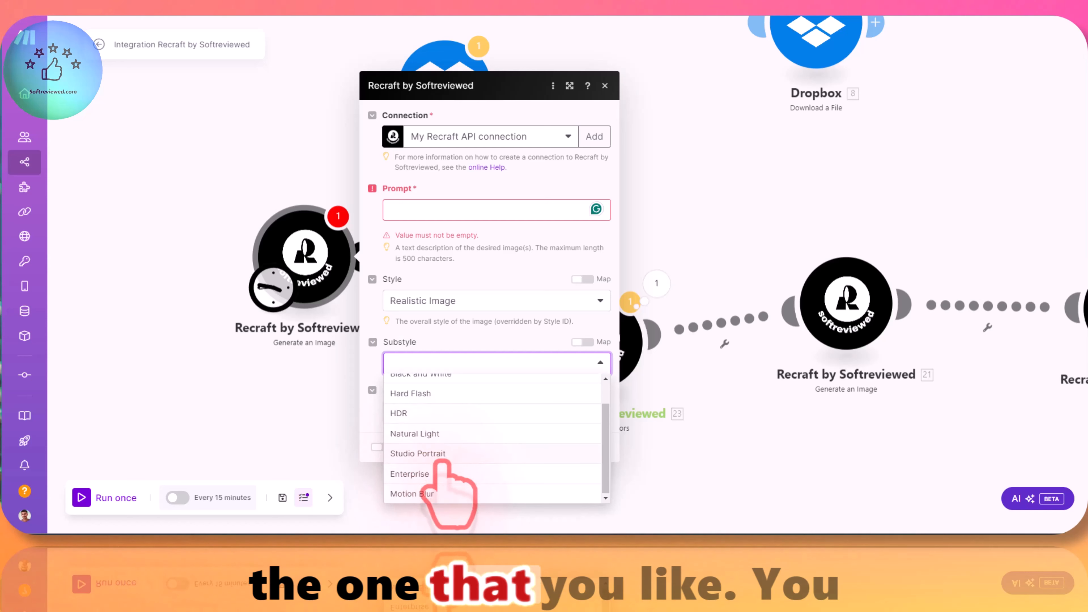
{"action": "scroll", "coordinate": [454, 401], "scroll_direction": "up", "scroll_amount": 2}
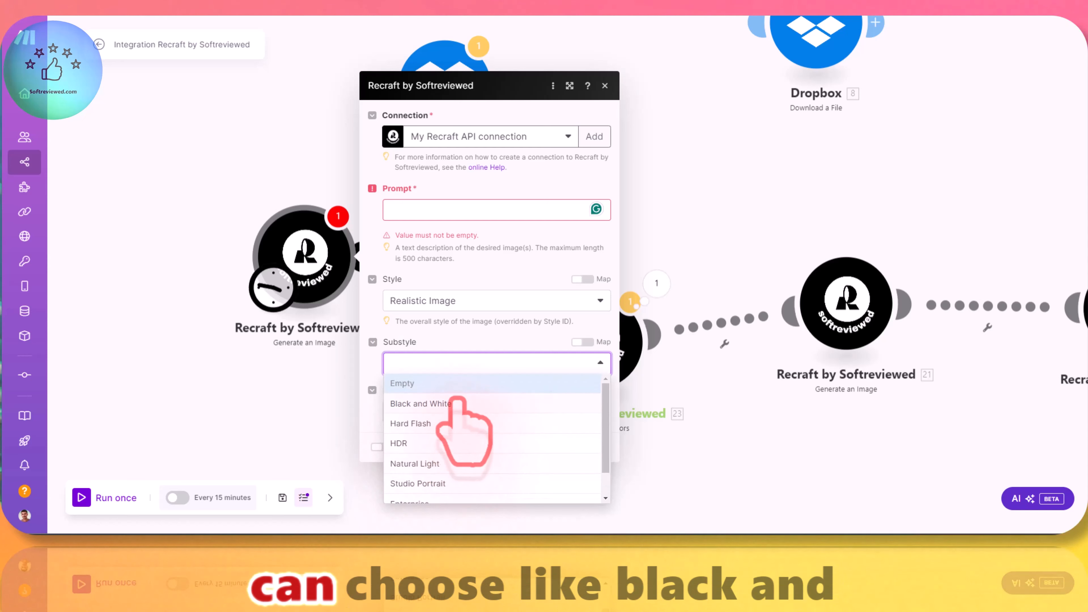
{"action": "scroll", "coordinate": [454, 408], "scroll_direction": "down", "scroll_amount": 2}
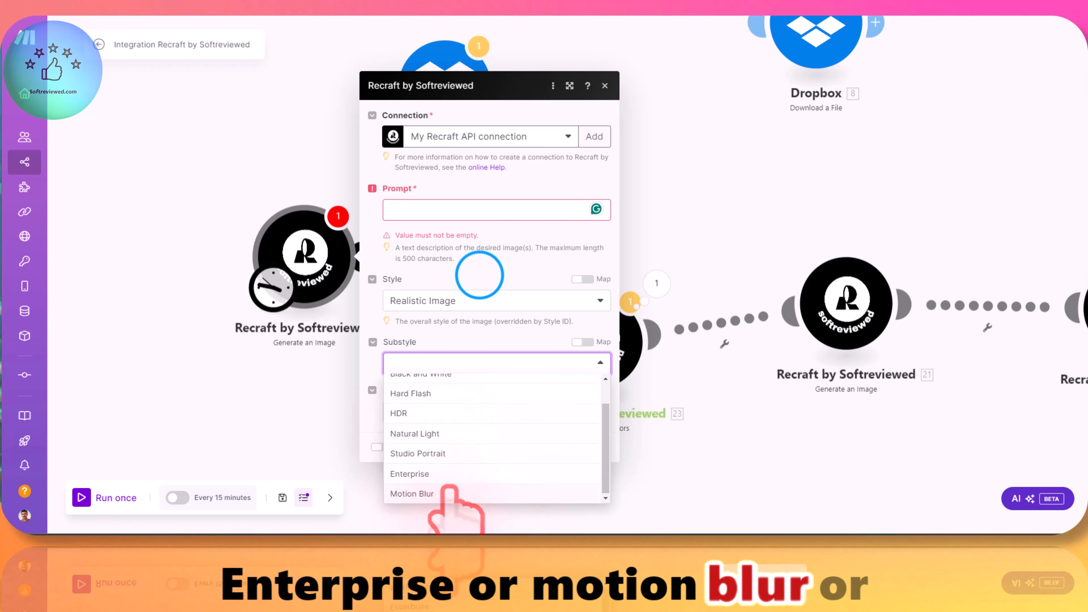
Step: Set the style to Digital Illustration and look through its available substyles
{"action": "left_click", "coordinate": [480, 300]}
{"action": "left_click", "coordinate": [478, 291]}
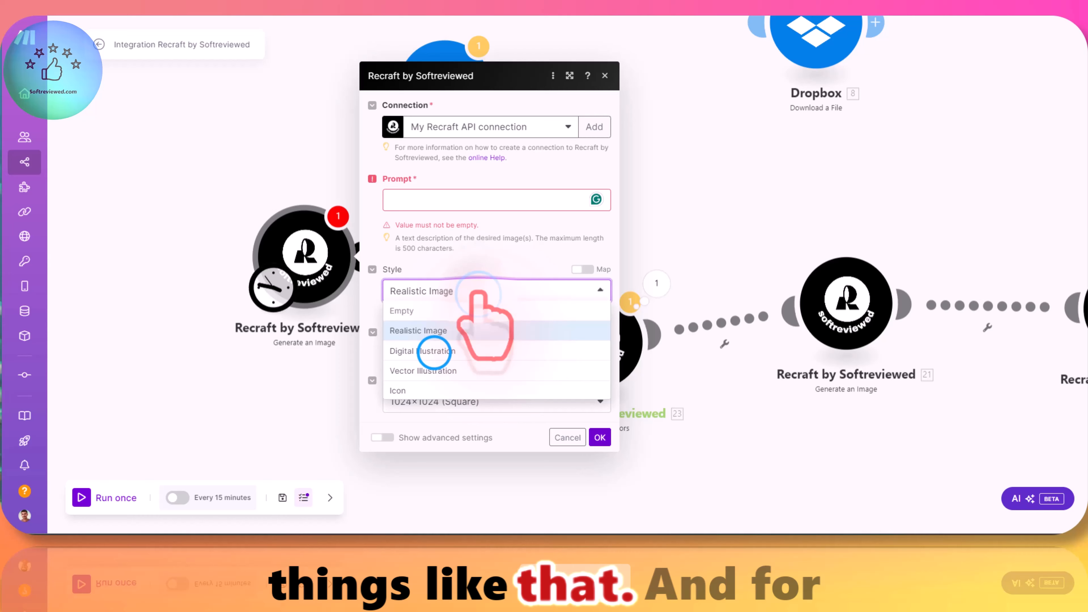
{"action": "left_click", "coordinate": [434, 351]}
{"action": "left_click", "coordinate": [476, 353]}
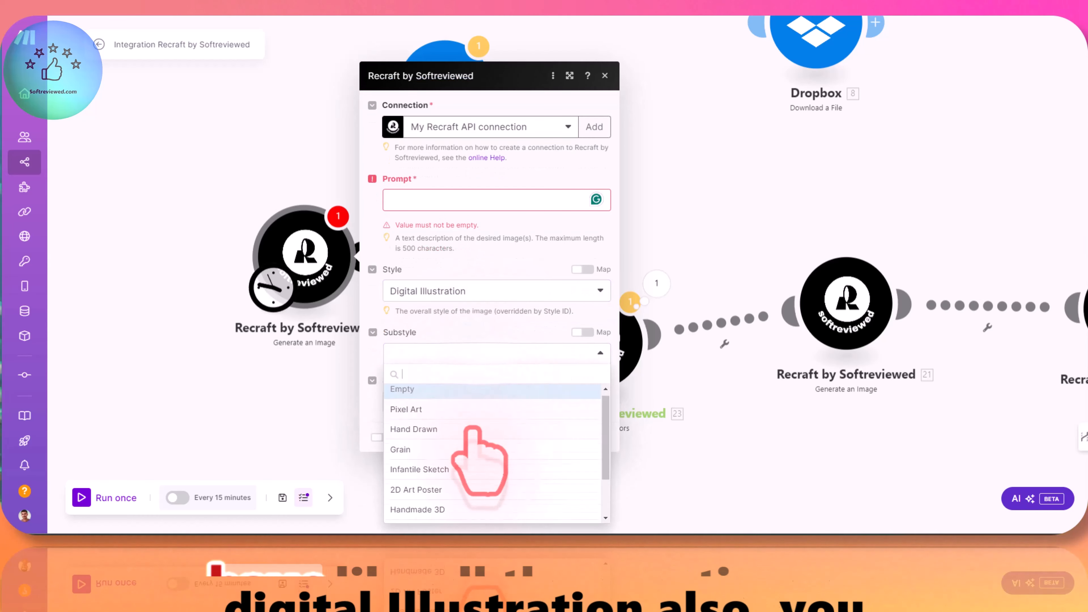
{"action": "scroll", "coordinate": [473, 429], "scroll_direction": "down", "scroll_amount": 2}
Step: Look through the available portrait and landscape image sizes and set the size to 1024×1707 (Portrait)
{"action": "left_click", "coordinate": [457, 401]}
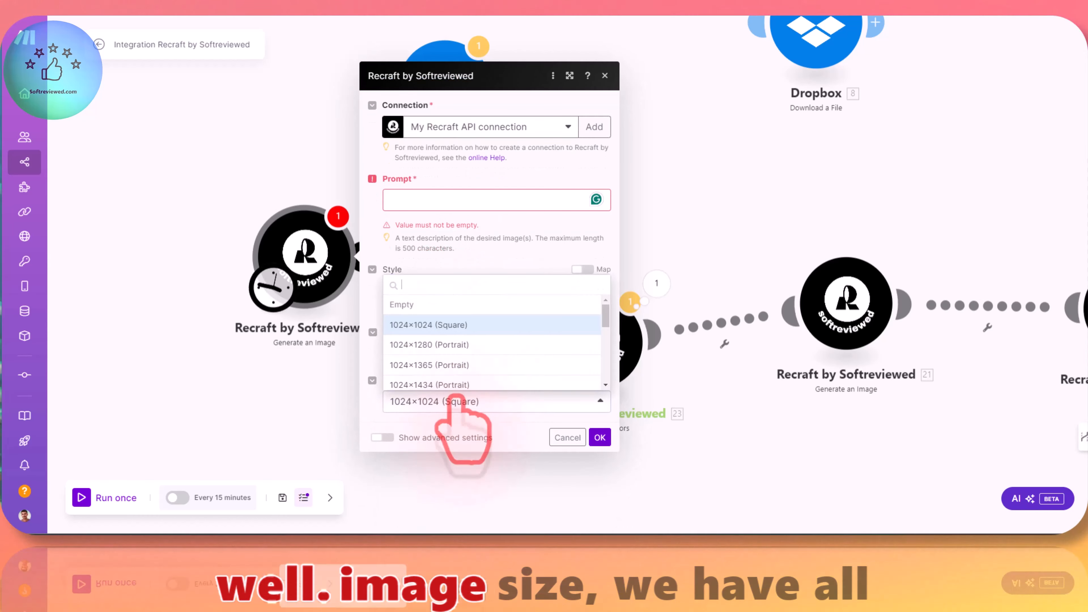
{"action": "scroll", "coordinate": [514, 377], "scroll_direction": "down", "scroll_amount": 2}
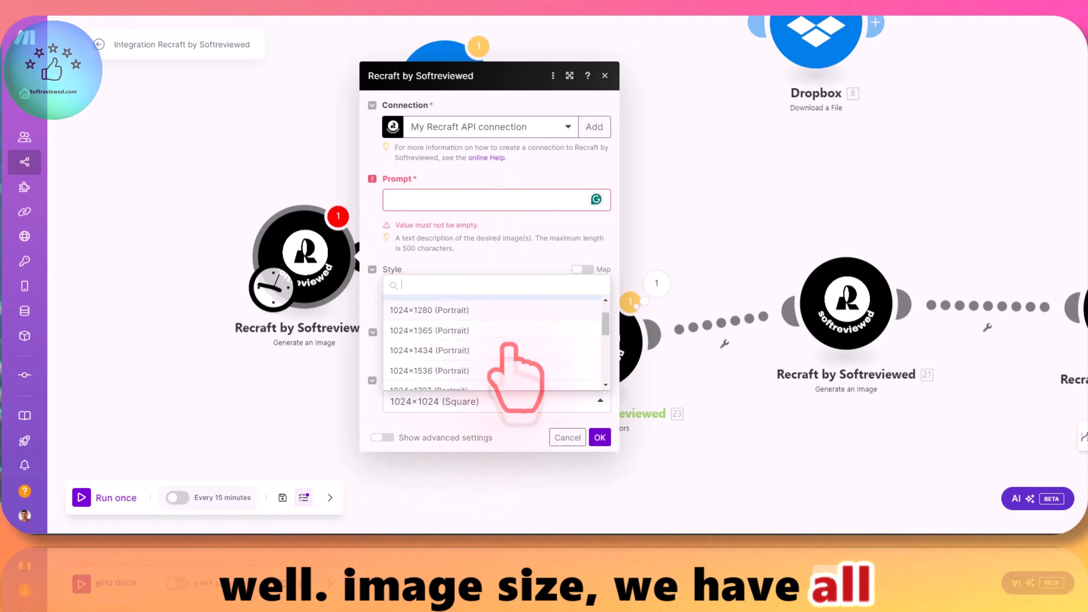
{"action": "scroll", "coordinate": [510, 347], "scroll_direction": "up", "scroll_amount": 2}
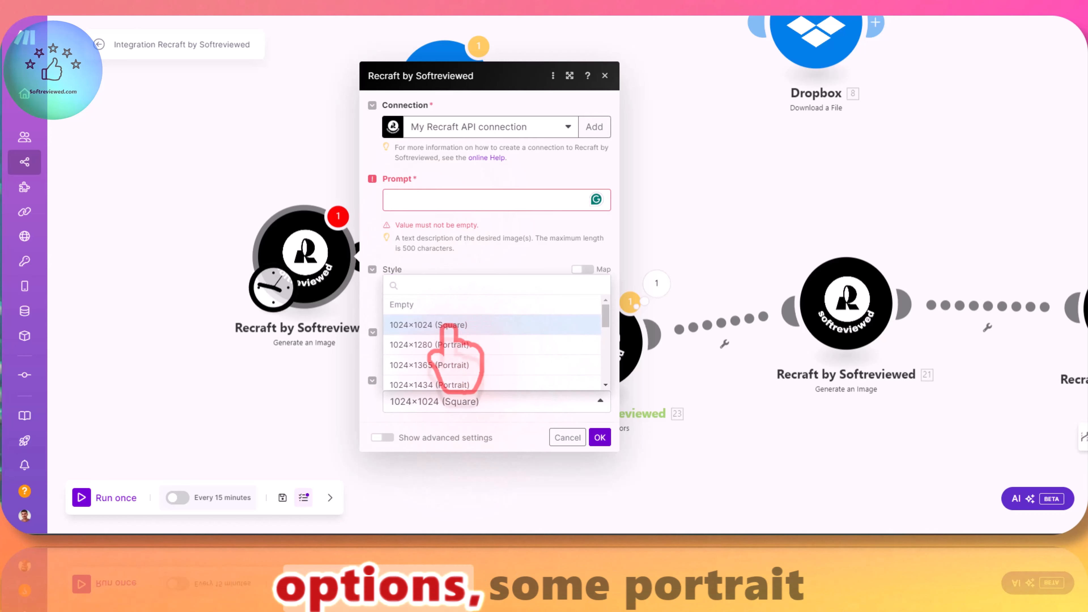
{"action": "scroll", "coordinate": [497, 347], "scroll_direction": "down", "scroll_amount": 5}
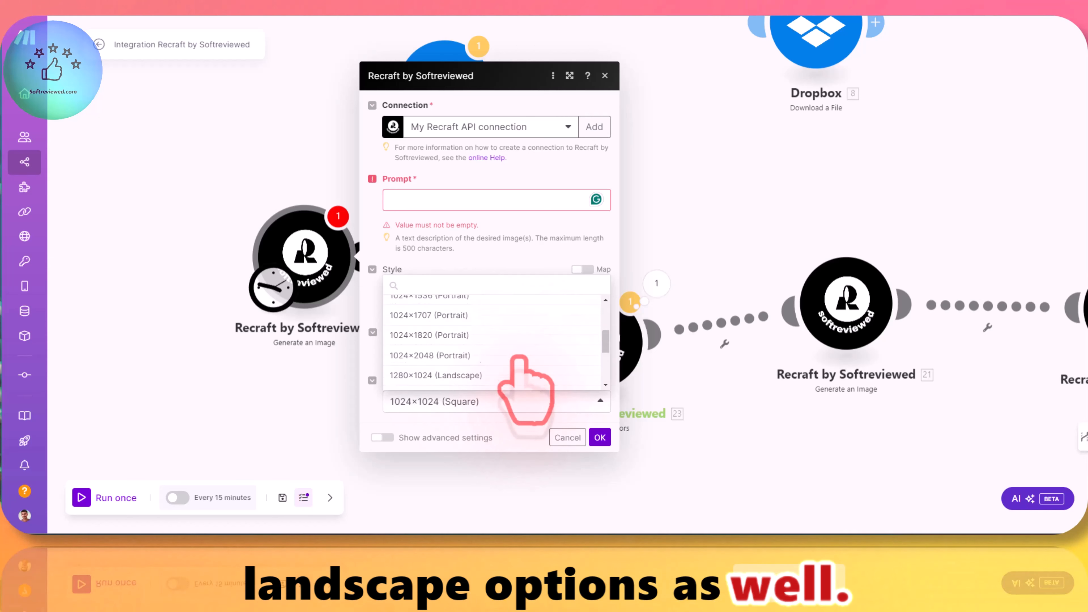
{"action": "scroll", "coordinate": [521, 320], "scroll_direction": "up", "scroll_amount": 1}
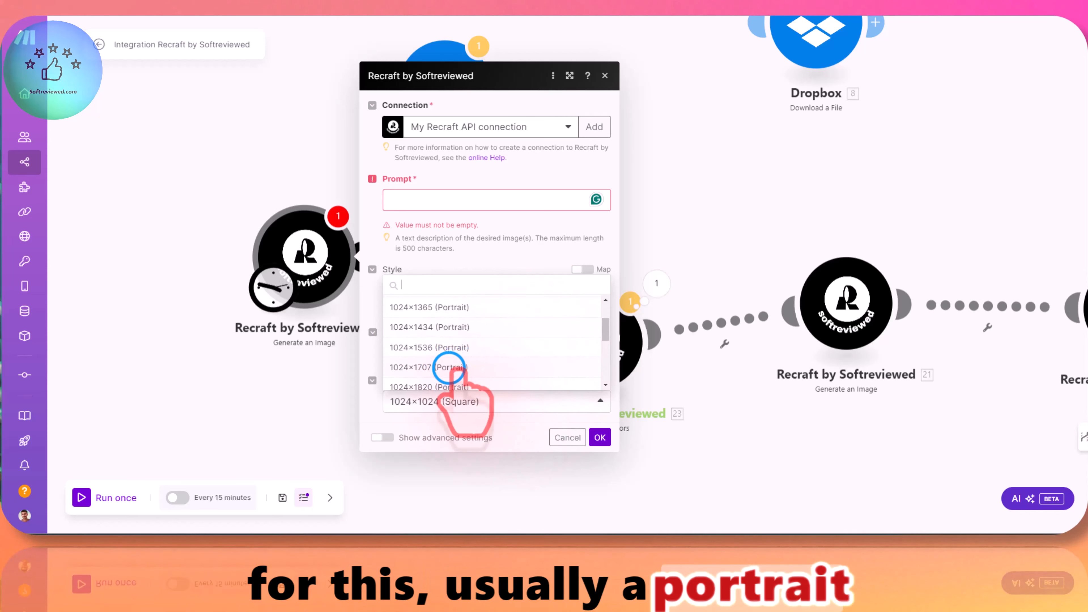
{"action": "left_click", "coordinate": [448, 368]}
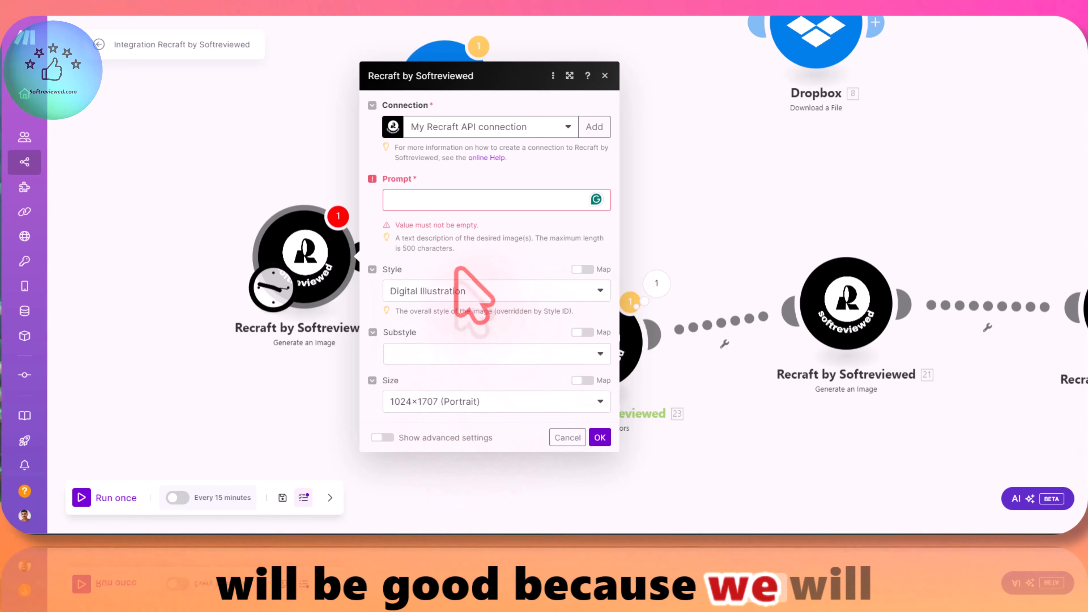
Step: Set the style to Realistic Image and enter the prompt: A beautiful-looking woman wearing A T-shirt with the text "like share and subscribe to softreviewed"
{"action": "left_click", "coordinate": [429, 294]}
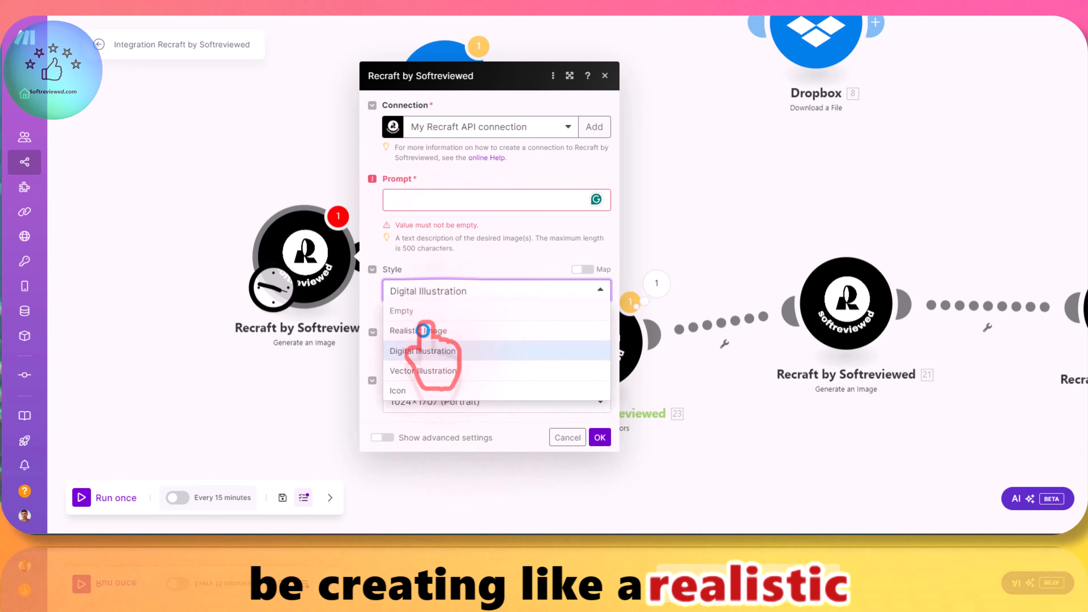
{"action": "left_click", "coordinate": [423, 330]}
{"action": "left_click", "coordinate": [418, 206]}
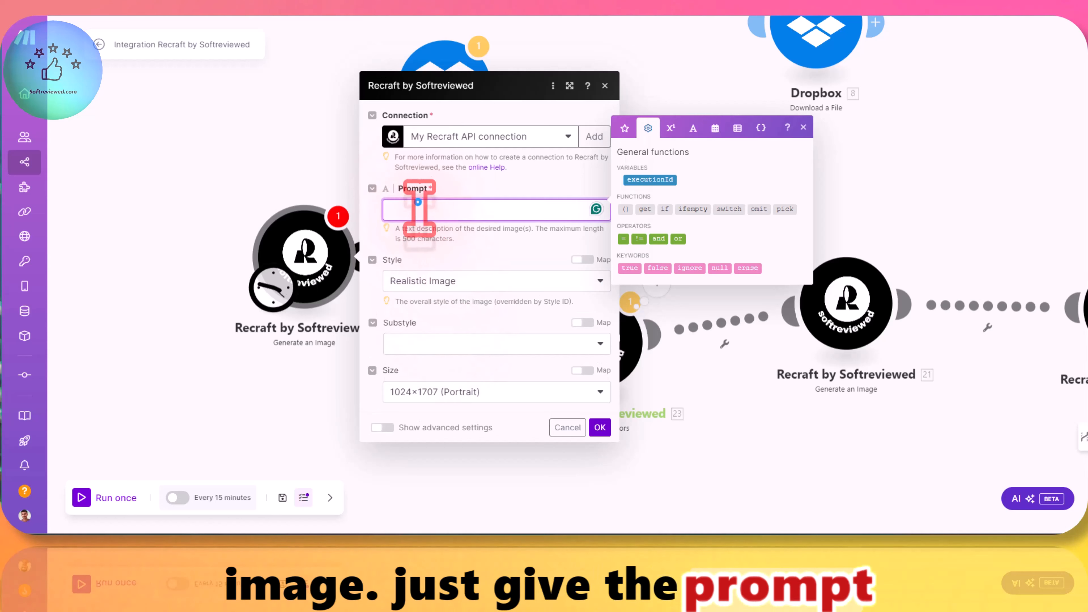
{"action": "key", "text": "super+h"}
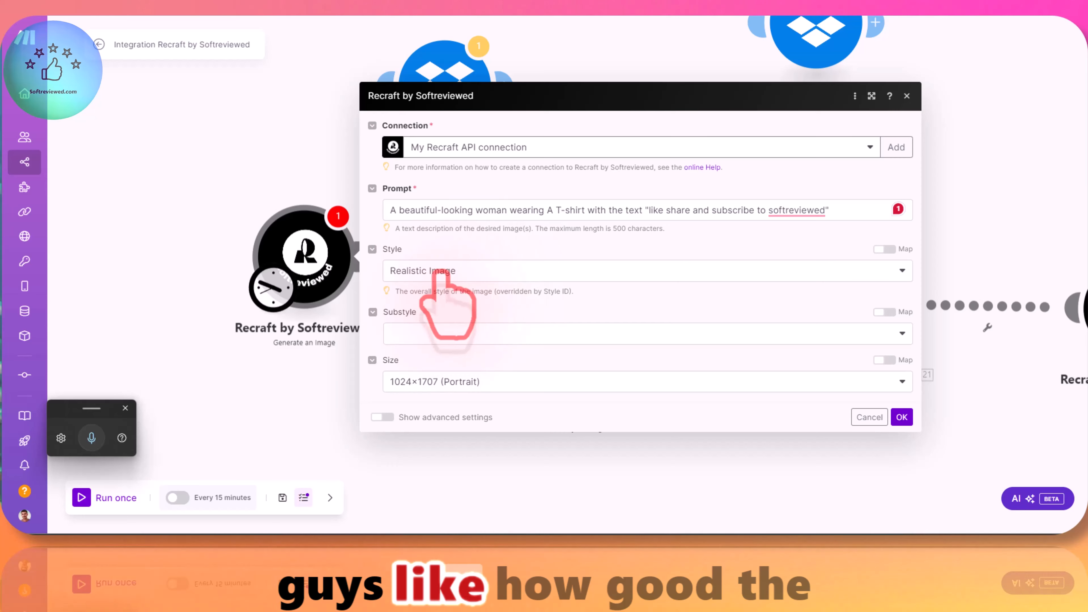
Step: Set the image size to 1024×1820 (Portrait), leave the substyle empty, and save the module's settings
{"action": "left_click", "coordinate": [459, 381]}
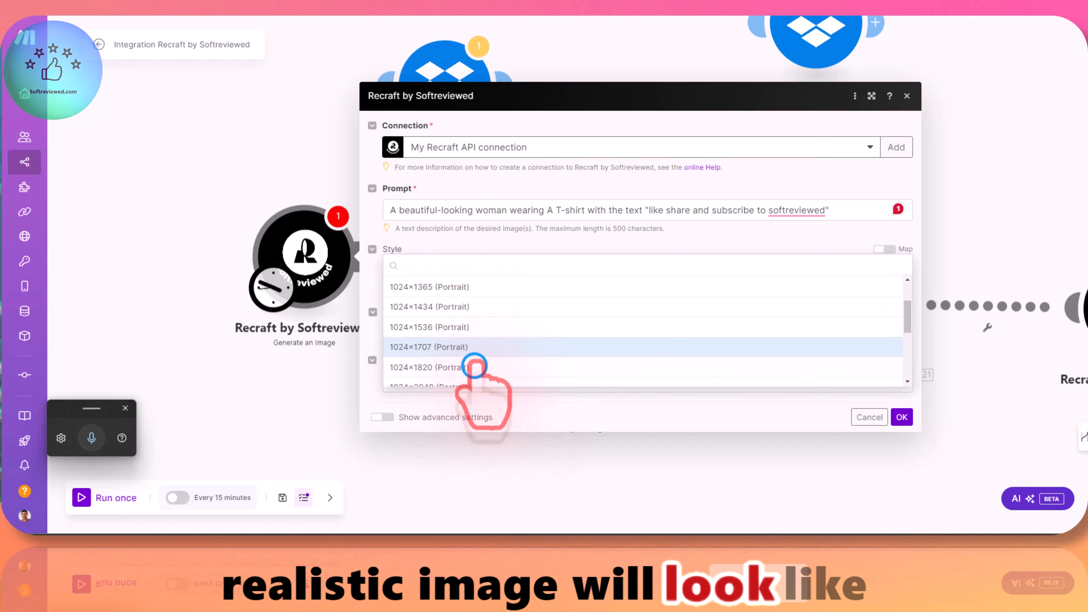
{"action": "left_click", "coordinate": [475, 367]}
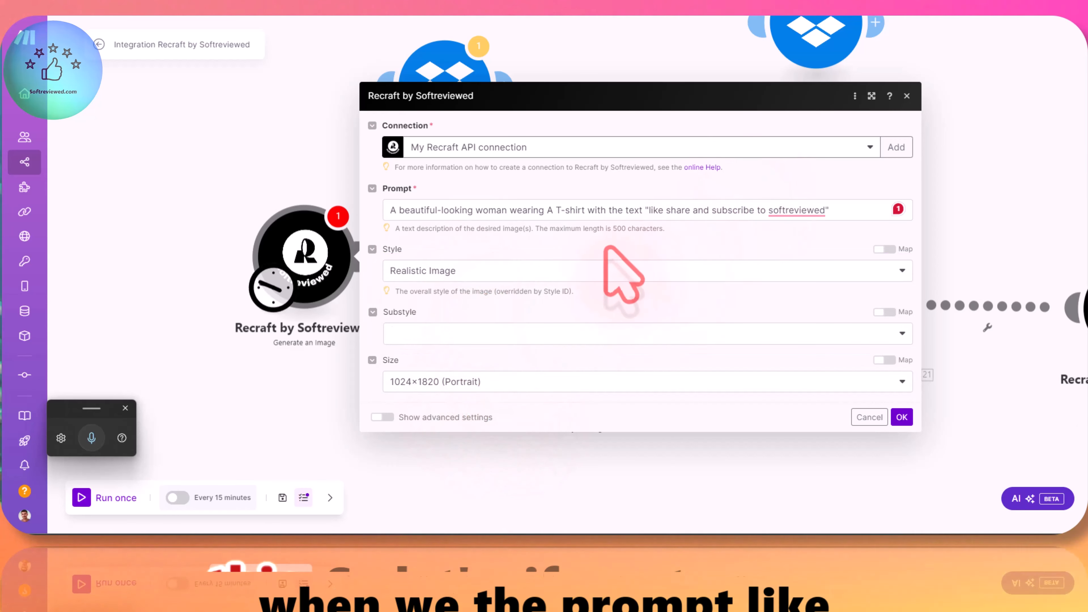
{"action": "left_click", "coordinate": [441, 335]}
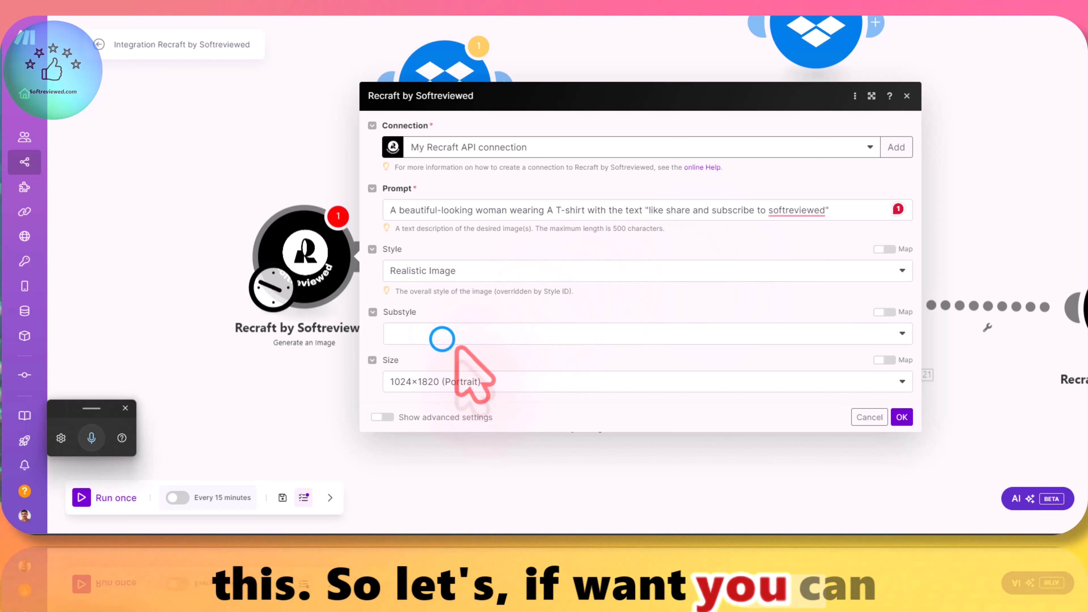
{"action": "left_click", "coordinate": [451, 307]}
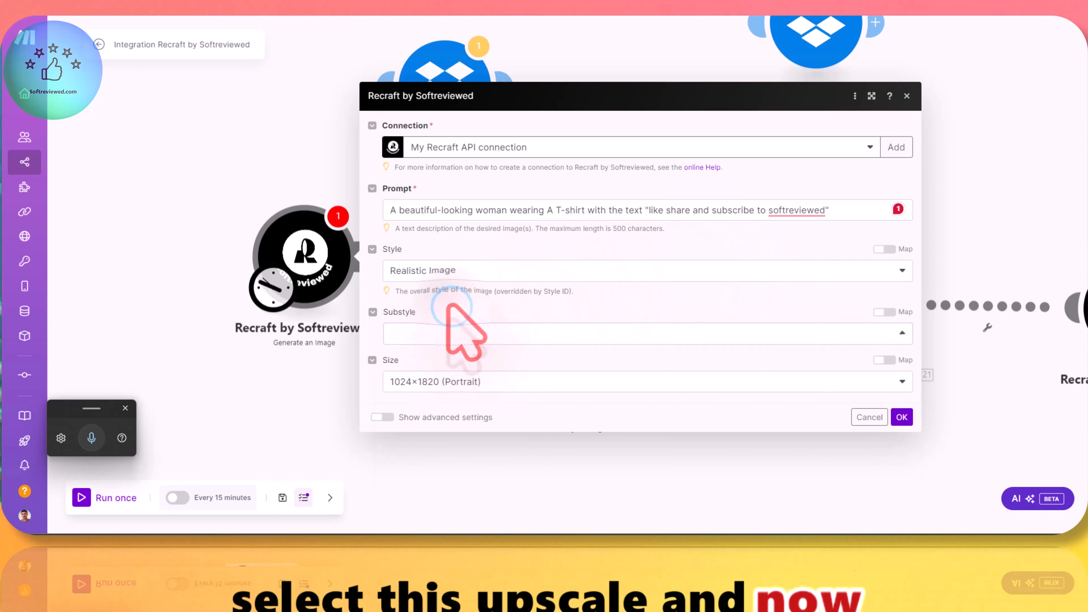
{"action": "left_click", "coordinate": [903, 416]}
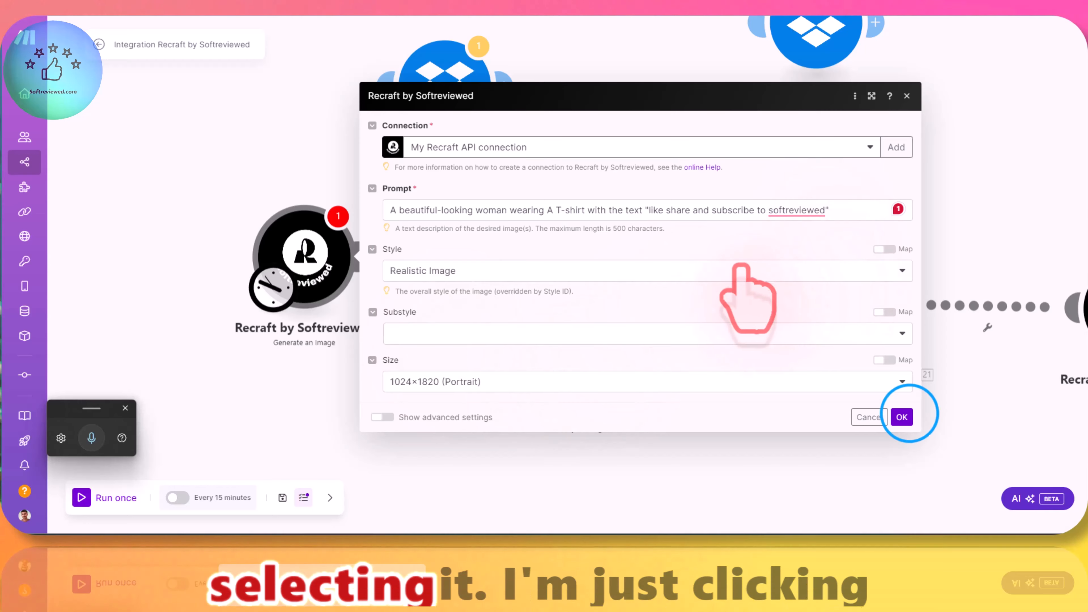
Step: Run only the new Generate an Image module and open the image URL from its output
{"action": "right_click", "coordinate": [309, 269]}
{"action": "left_click", "coordinate": [326, 292]}
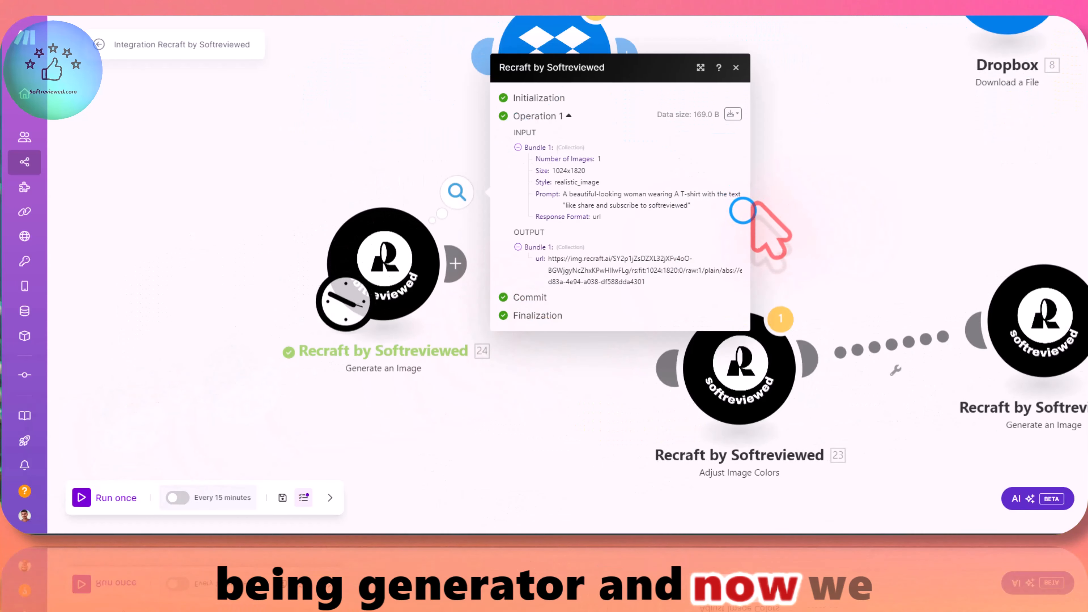
{"action": "left_click_drag", "start_coordinate": [750, 211], "coordinate": [825, 211]}
{"action": "left_click_drag", "start_coordinate": [646, 283], "coordinate": [549, 258]}
{"action": "right_click", "coordinate": [552, 259]}
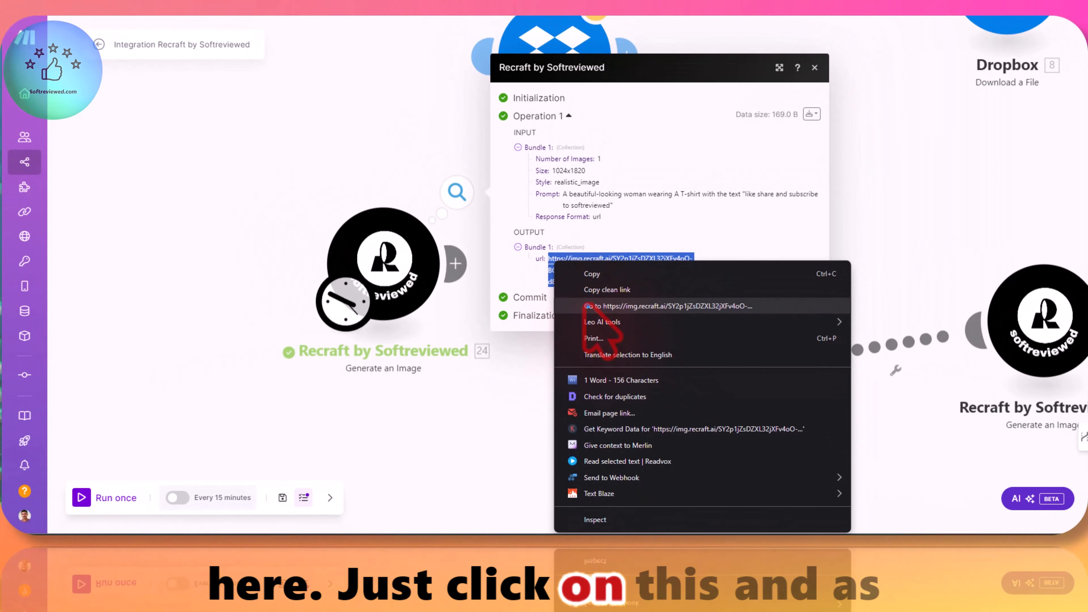
{"action": "left_click", "coordinate": [594, 306]}
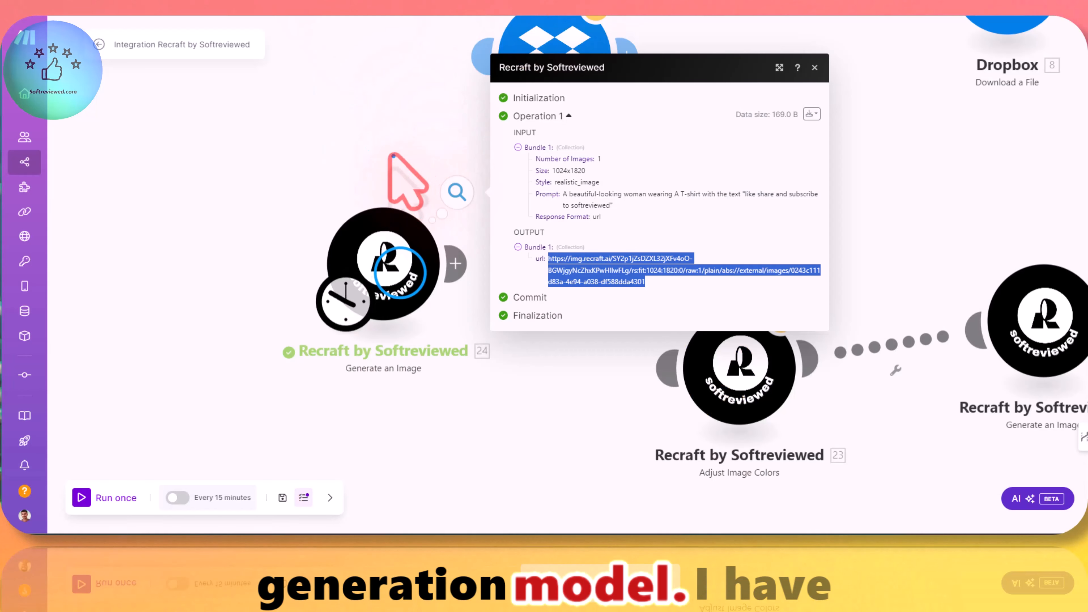
Step: Show the Generate an Image module's advanced settings, review the Response Format and Number of Images fields, and save the module
{"action": "left_click", "coordinate": [400, 282]}
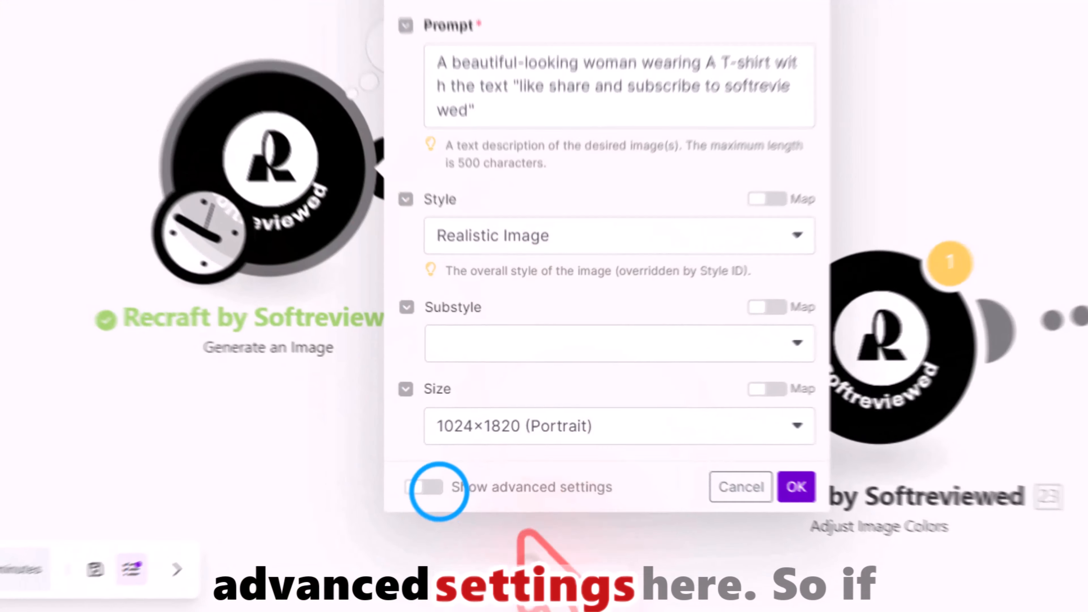
{"action": "left_click", "coordinate": [436, 489]}
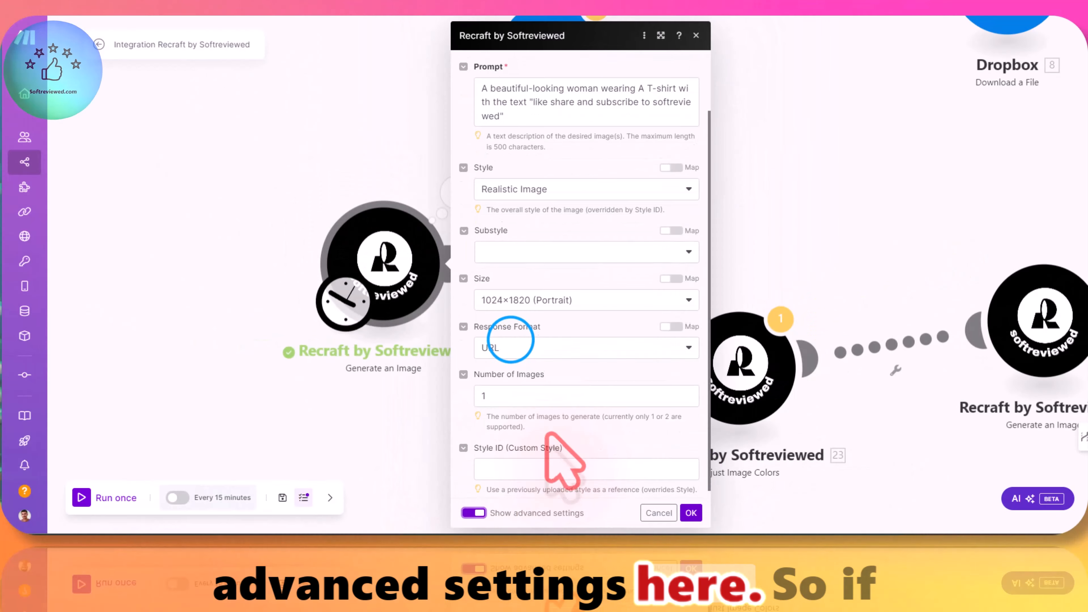
{"action": "left_click", "coordinate": [512, 340]}
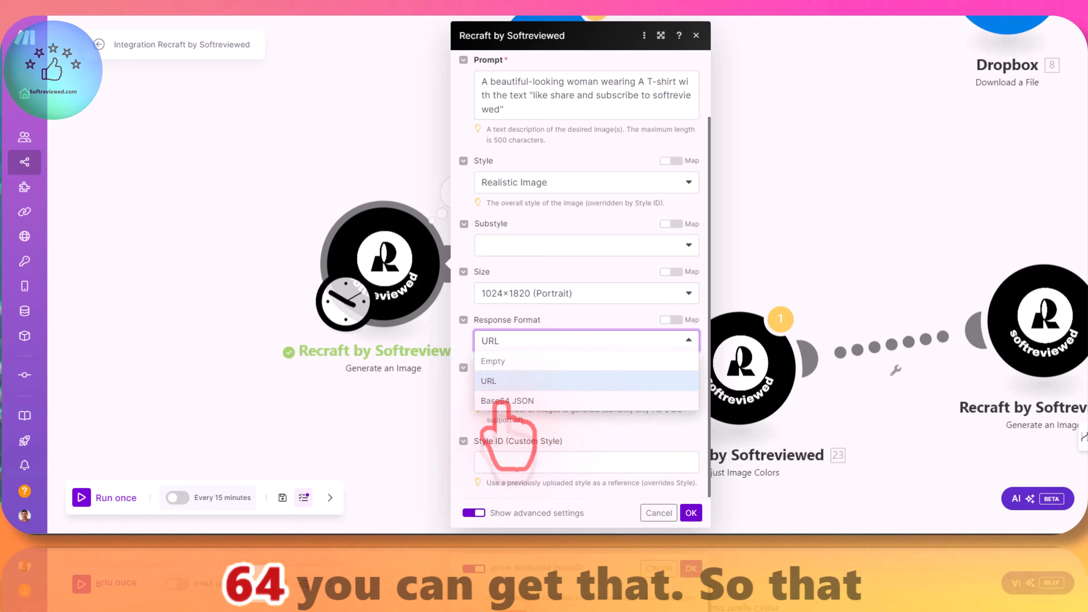
{"action": "left_click", "coordinate": [483, 320]}
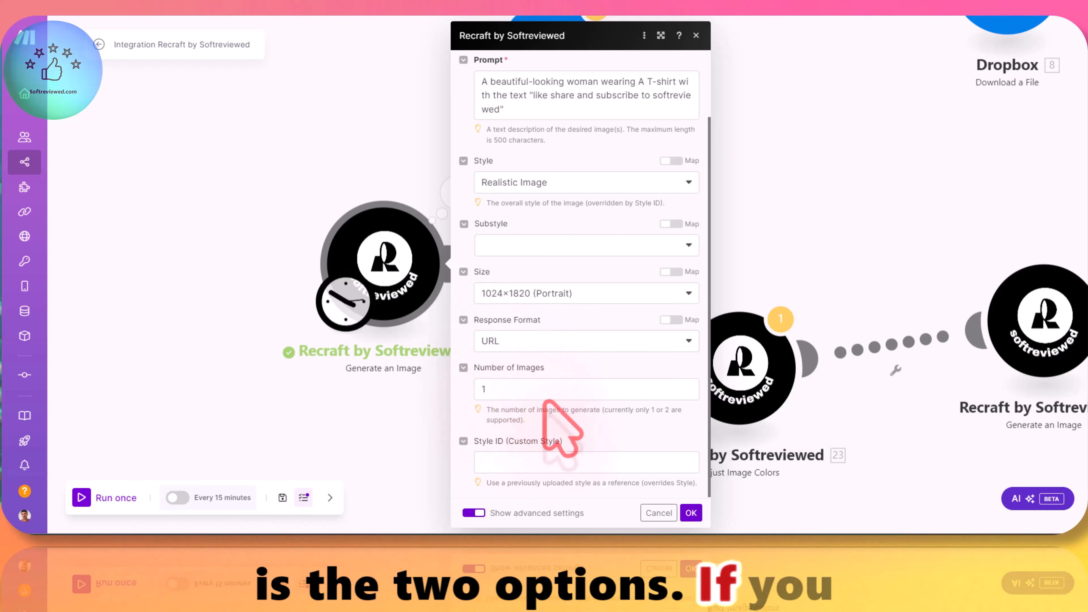
{"action": "left_click", "coordinate": [519, 395]}
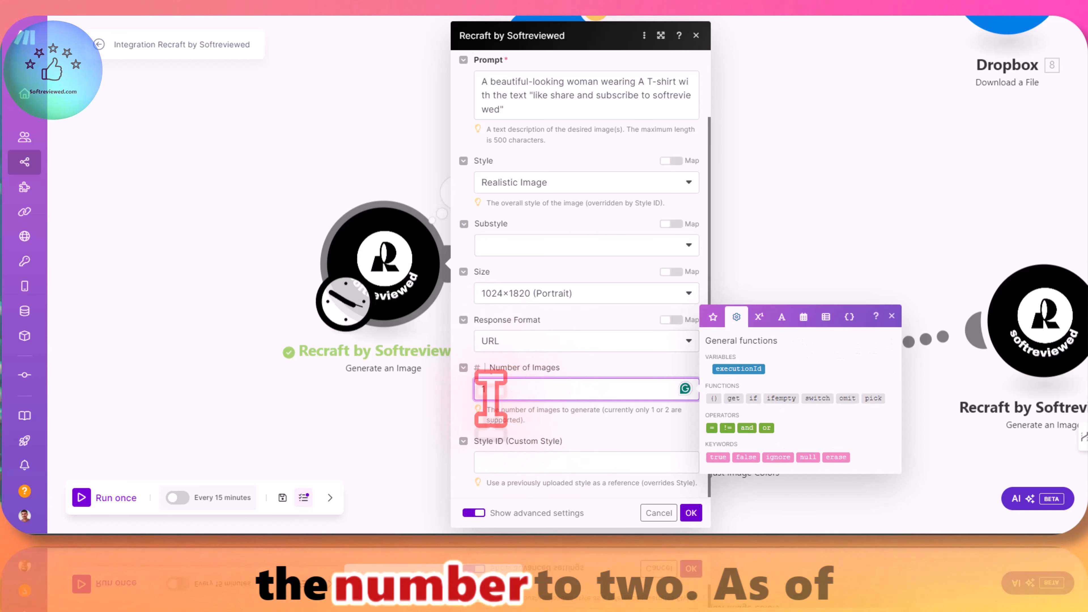
{"action": "left_click", "coordinate": [536, 415]}
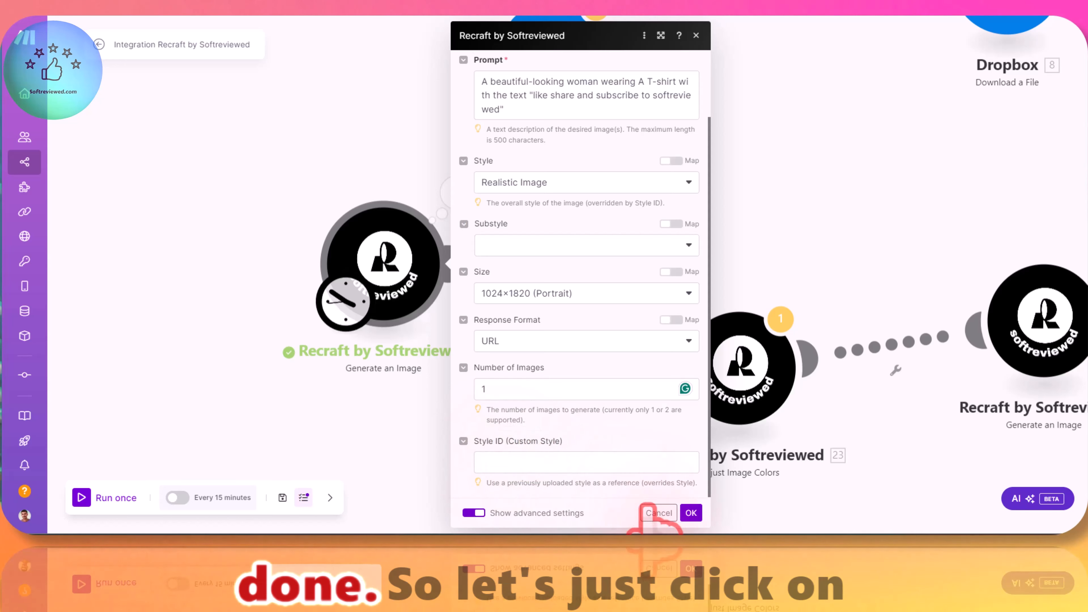
{"action": "left_click", "coordinate": [691, 512]}
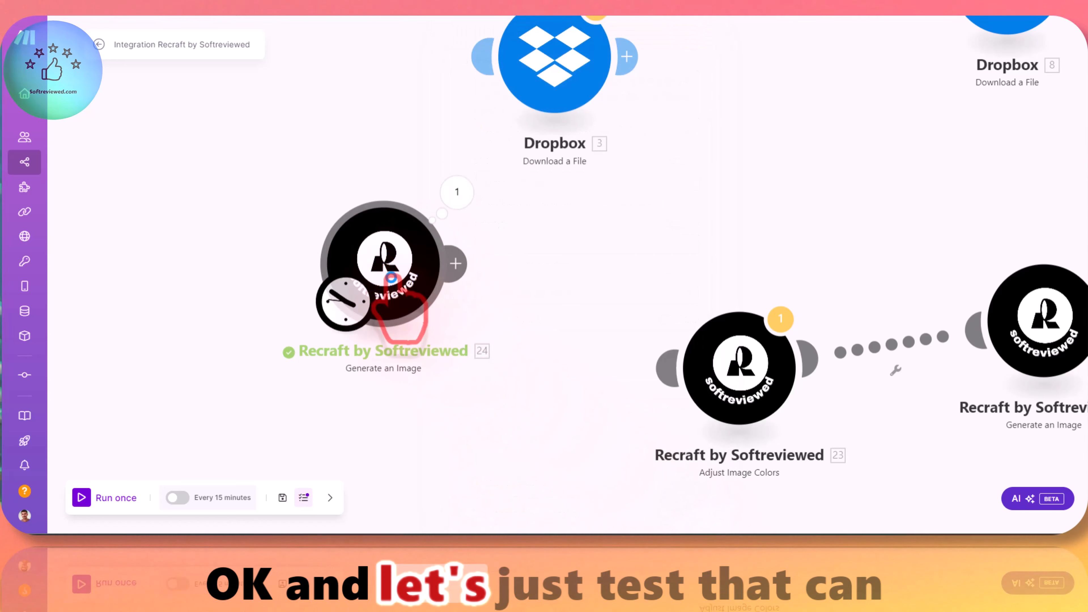
Step: Add a Recraft Create a Style module after the portrait Generate an Image module
{"action": "left_click_drag", "start_coordinate": [392, 283], "coordinate": [429, 278]}
{"action": "left_click", "coordinate": [447, 277]}
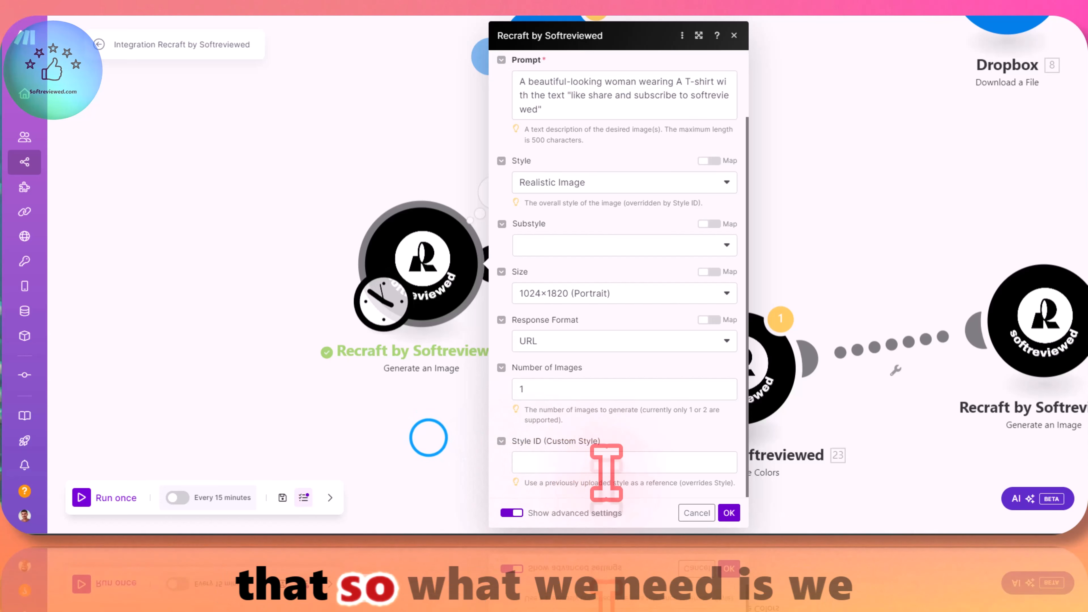
{"action": "left_click", "coordinate": [421, 428]}
{"action": "left_click", "coordinate": [495, 268]}
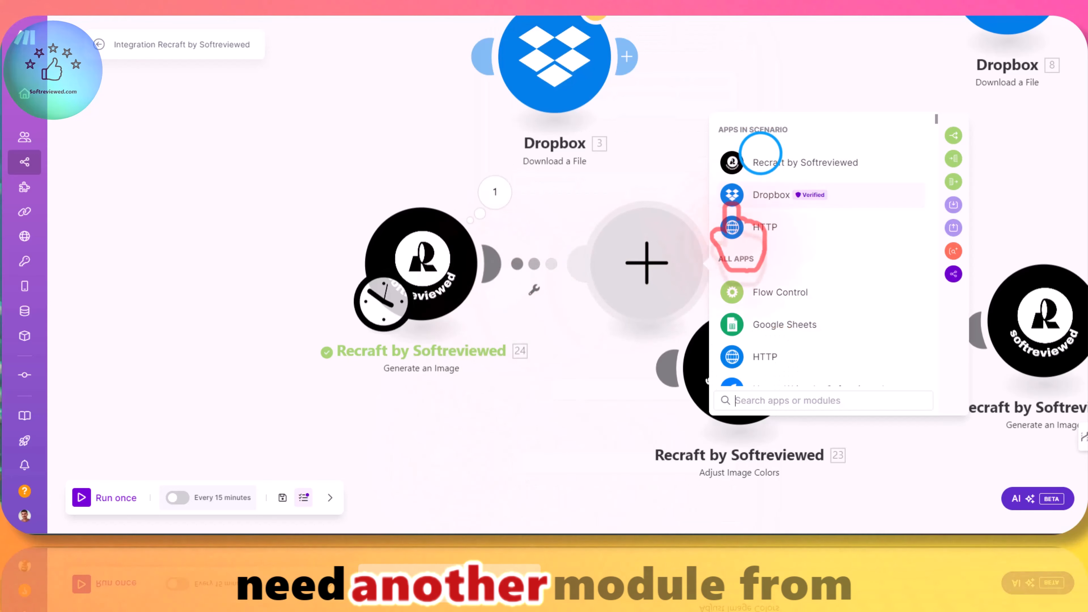
{"action": "left_click", "coordinate": [760, 160]}
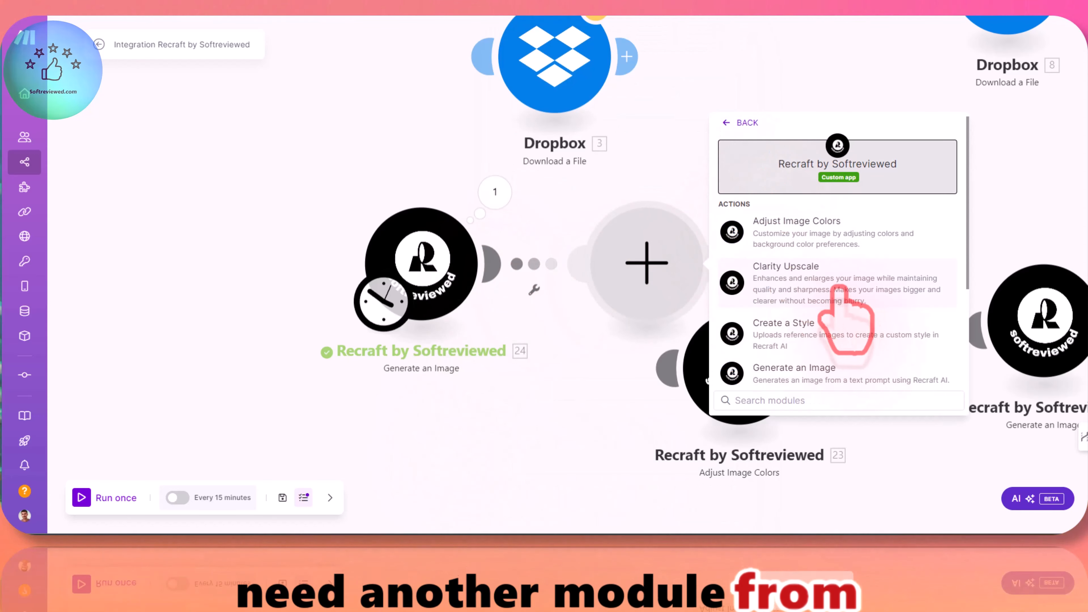
{"action": "scroll", "coordinate": [831, 281], "scroll_direction": "down", "scroll_amount": 3}
{"action": "left_click", "coordinate": [788, 178]}
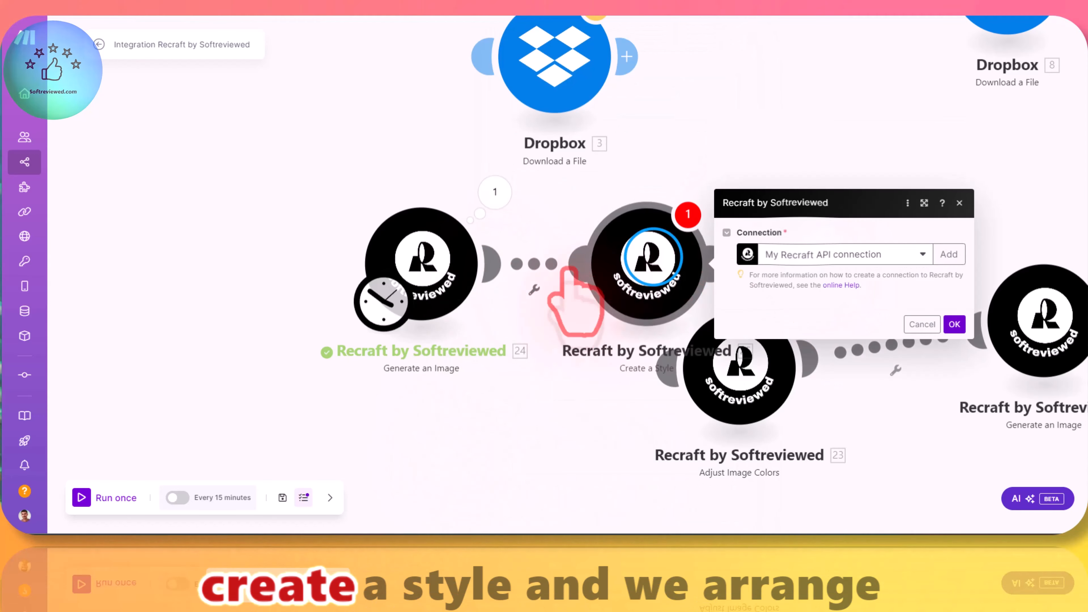
Step: Move Create a Style ahead of Generate an Image, unlink the two modules, and reconnect them so Create a Style runs first
{"action": "left_click_drag", "start_coordinate": [654, 257], "coordinate": [203, 266]}
{"action": "left_click", "coordinate": [510, 155]}
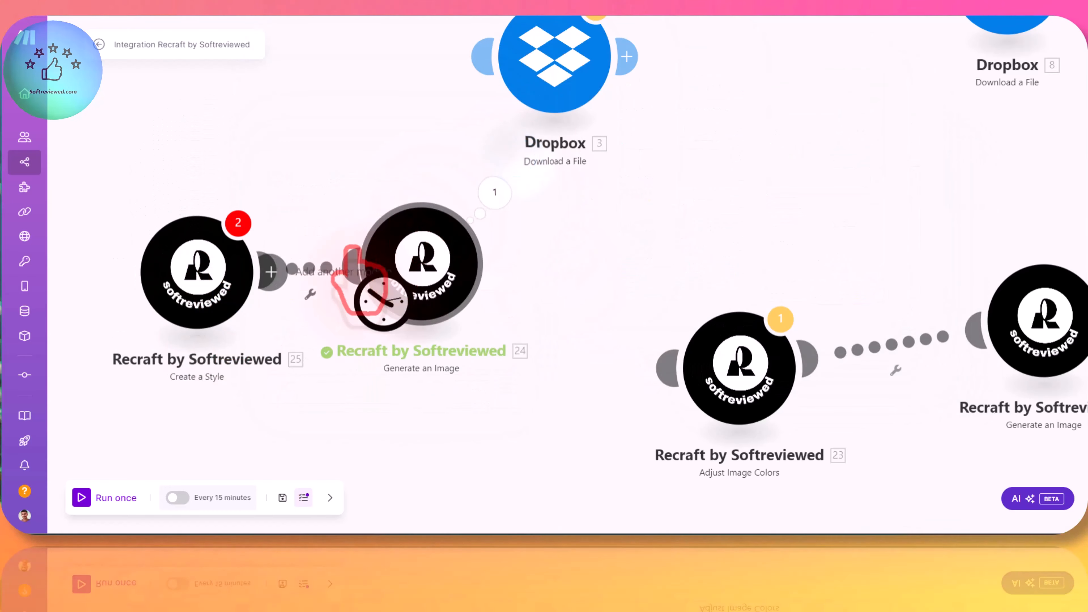
{"action": "right_click", "coordinate": [306, 265]}
{"action": "left_click", "coordinate": [350, 294]}
{"action": "left_click_drag", "start_coordinate": [397, 246], "coordinate": [455, 247]}
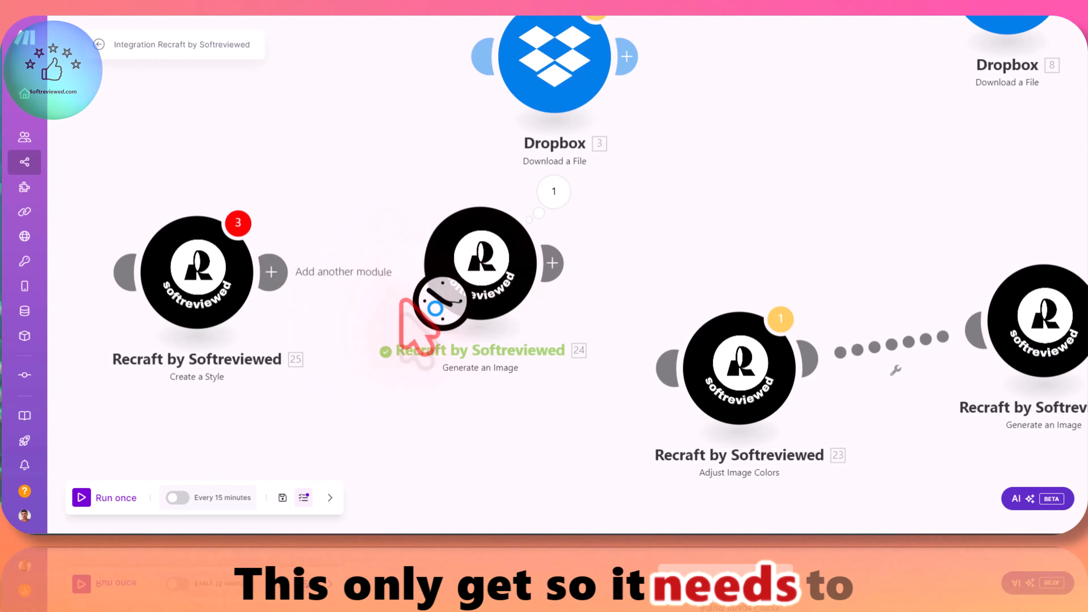
{"action": "left_click_drag", "start_coordinate": [269, 279], "coordinate": [475, 300]}
{"action": "left_click_drag", "start_coordinate": [207, 283], "coordinate": [220, 297]}
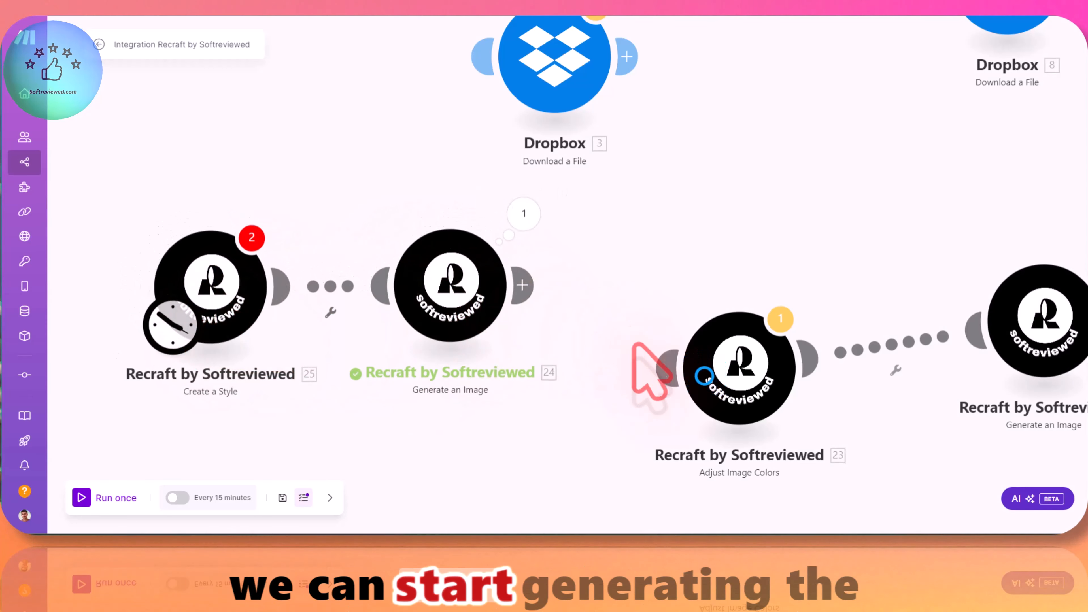
{"action": "left_click_drag", "start_coordinate": [642, 289], "coordinate": [865, 298]}
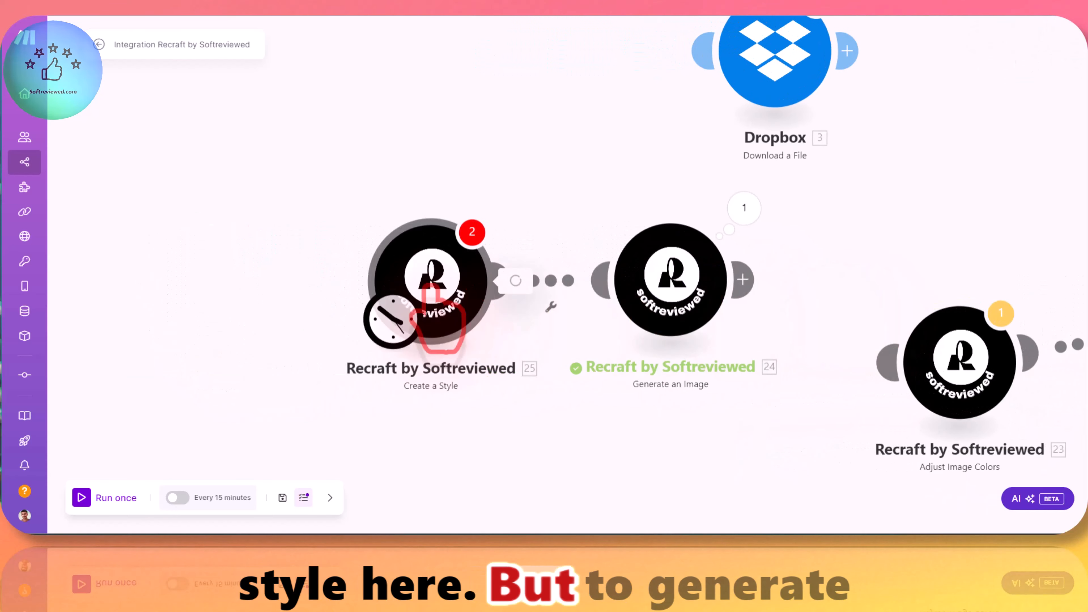
Step: Set the Create a Style module's base style to Realistic Image and add a first reference image item
{"action": "left_click", "coordinate": [434, 293]}
{"action": "left_click", "coordinate": [590, 285]}
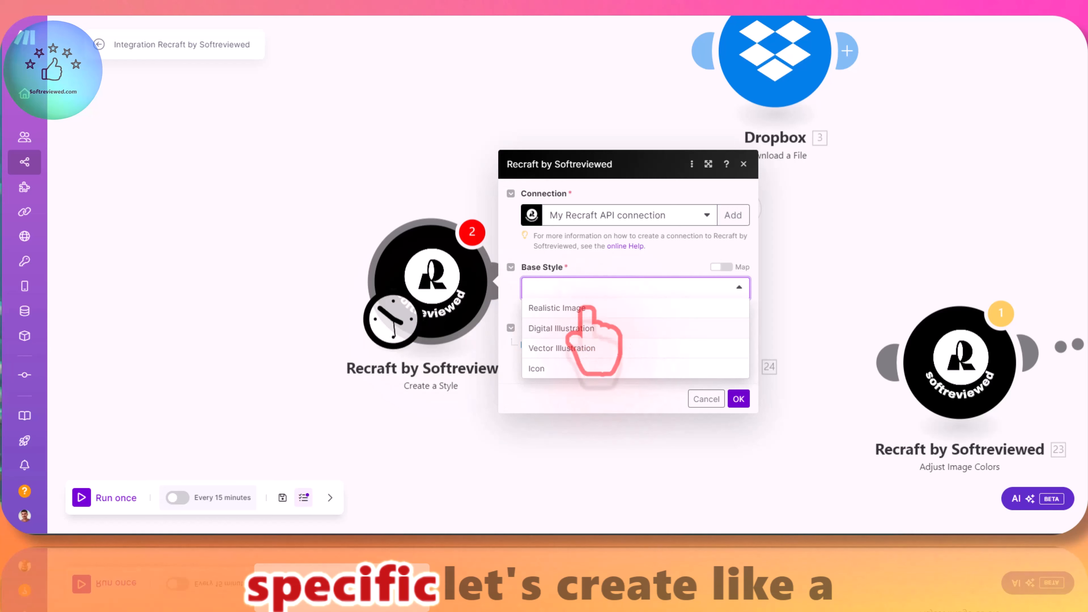
{"action": "left_click", "coordinate": [599, 307]}
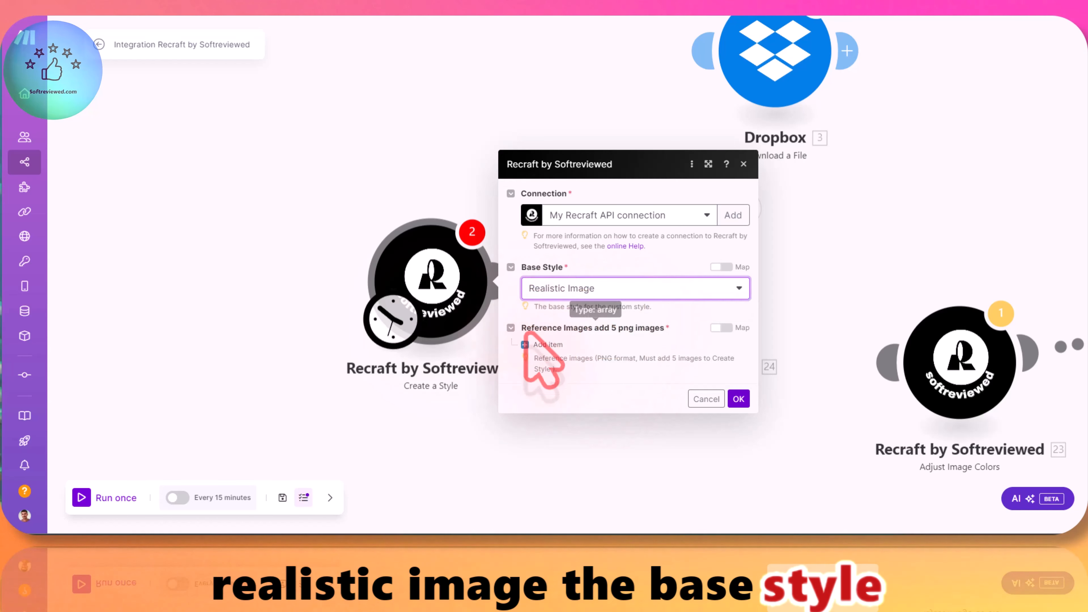
{"action": "left_click", "coordinate": [547, 344]}
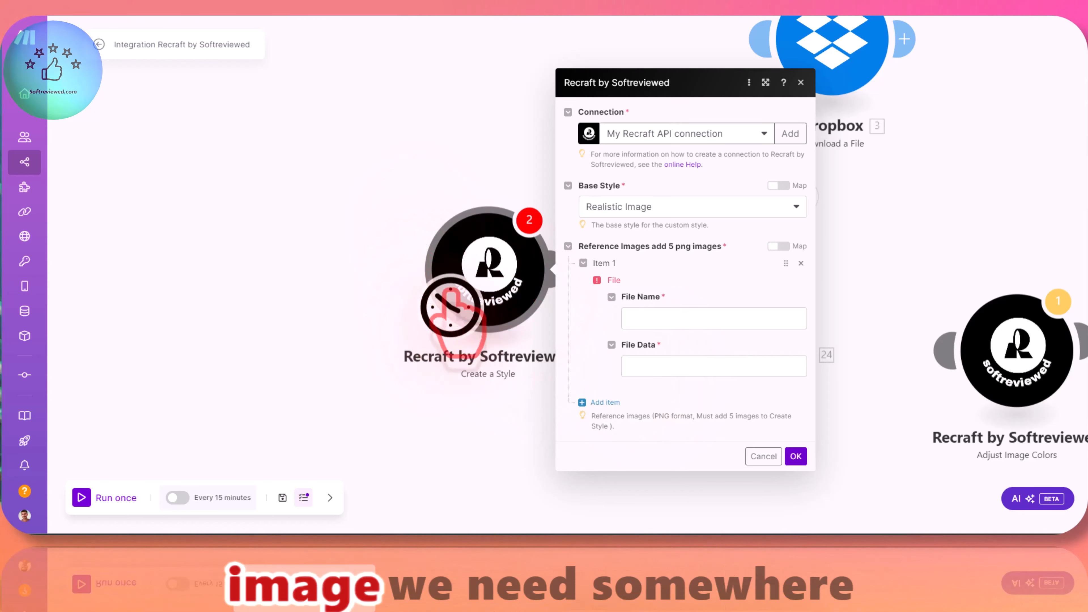
Step: Add a new Dropbox Download a File module in the empty space before Create a Style
{"action": "right_click", "coordinate": [349, 249]}
{"action": "left_click", "coordinate": [376, 257]}
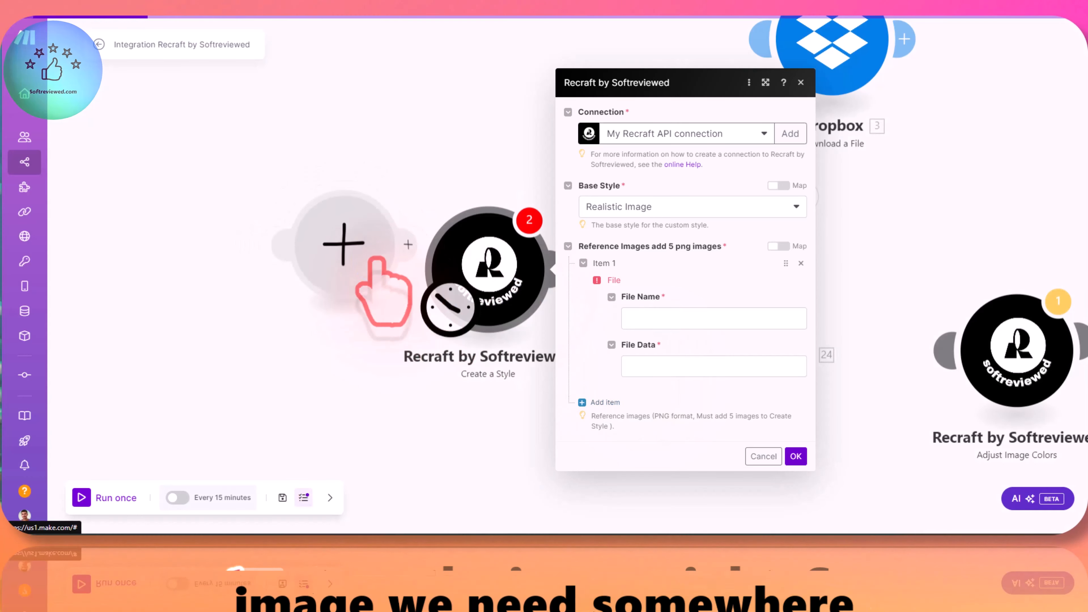
{"action": "left_click", "coordinate": [334, 288]}
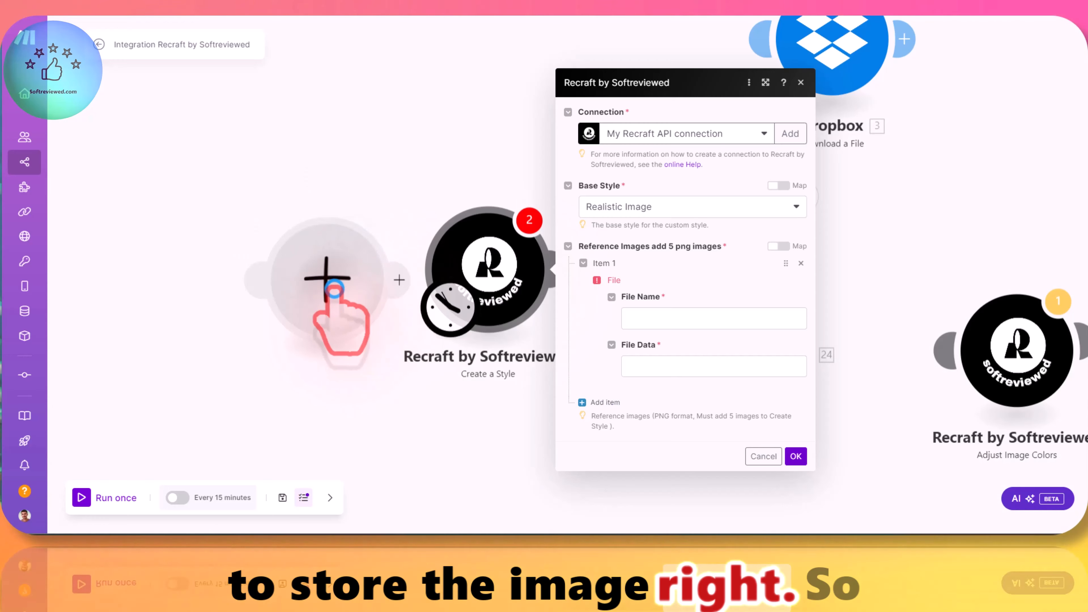
{"action": "left_click", "coordinate": [458, 213]}
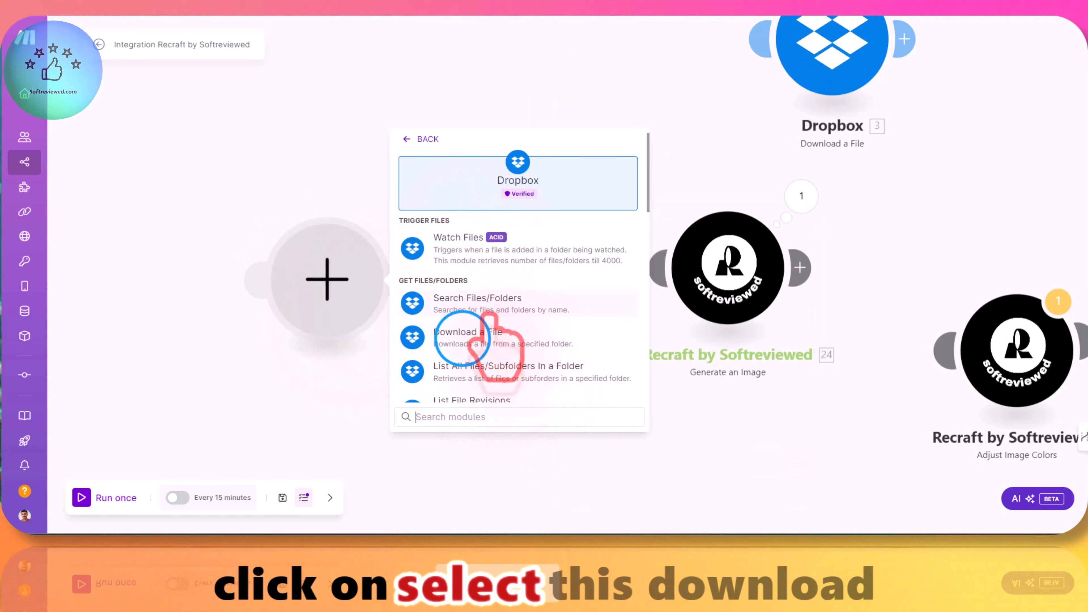
{"action": "left_click", "coordinate": [467, 337]}
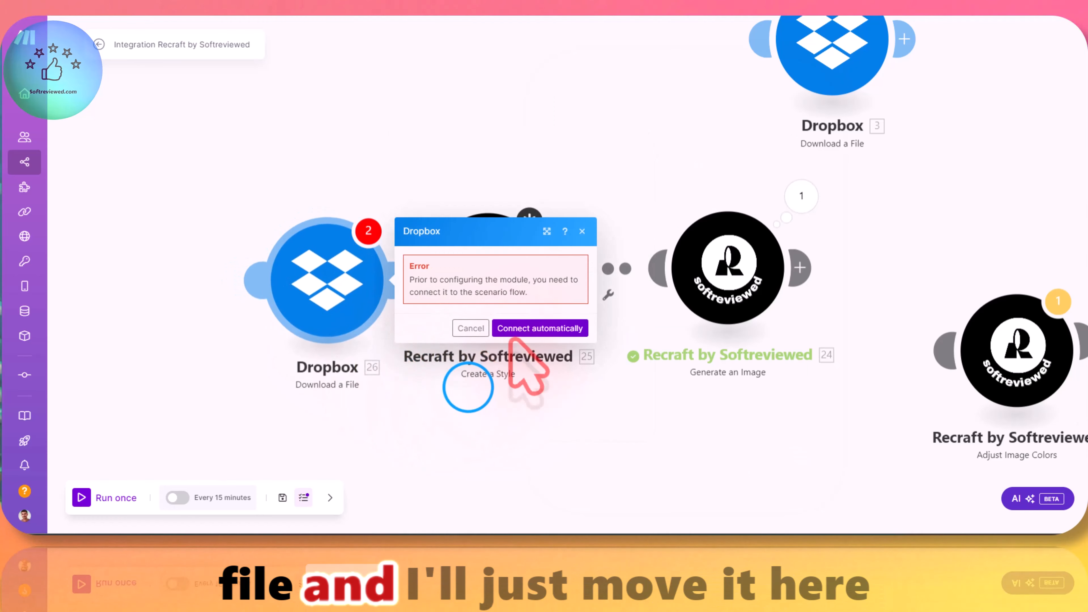
Step: Decline the automatic connection, make the new Dropbox module the scenario's starting point, and link Create a Style to it
{"action": "left_click", "coordinate": [470, 328]}
{"action": "left_click_drag", "start_coordinate": [469, 307], "coordinate": [347, 306]}
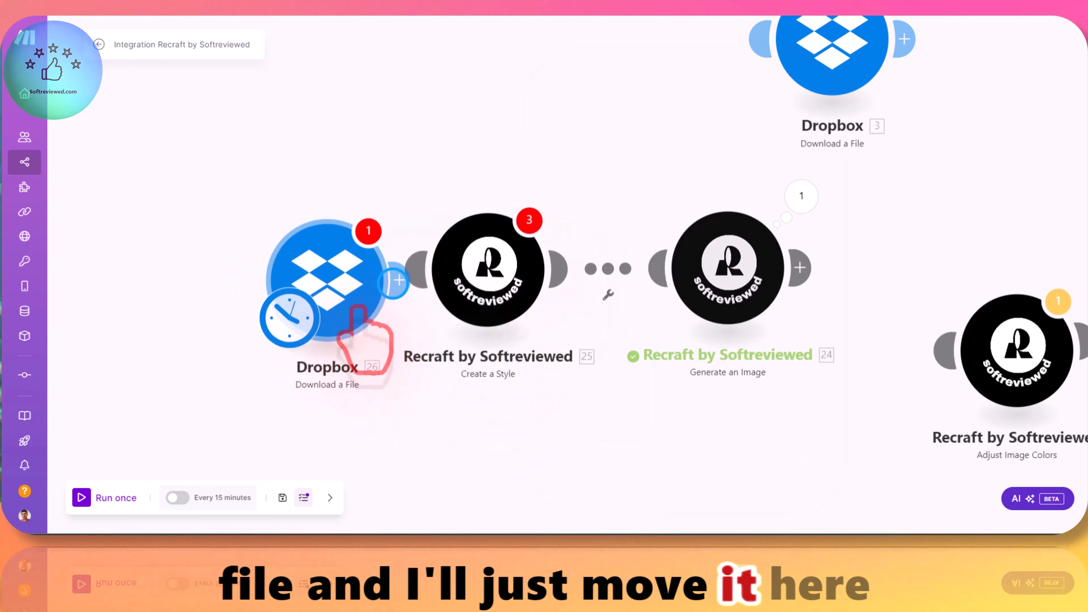
{"action": "left_click_drag", "start_coordinate": [470, 273], "coordinate": [497, 283]}
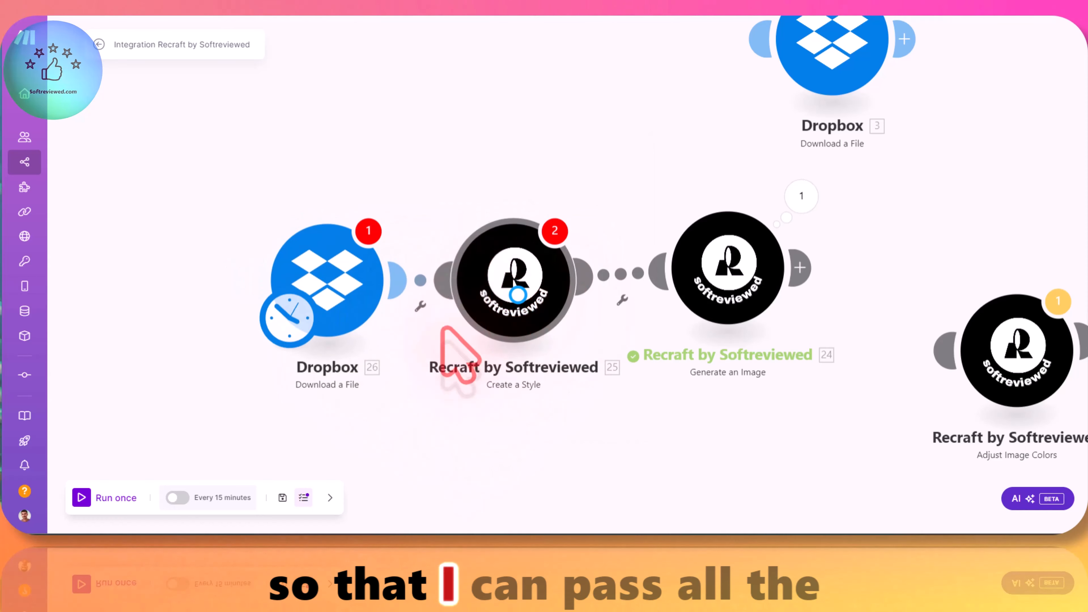
Step: Switch to the Dropbox website and look through the stored files for neon-style reference images
{"action": "left_click", "coordinate": [512, 313]}
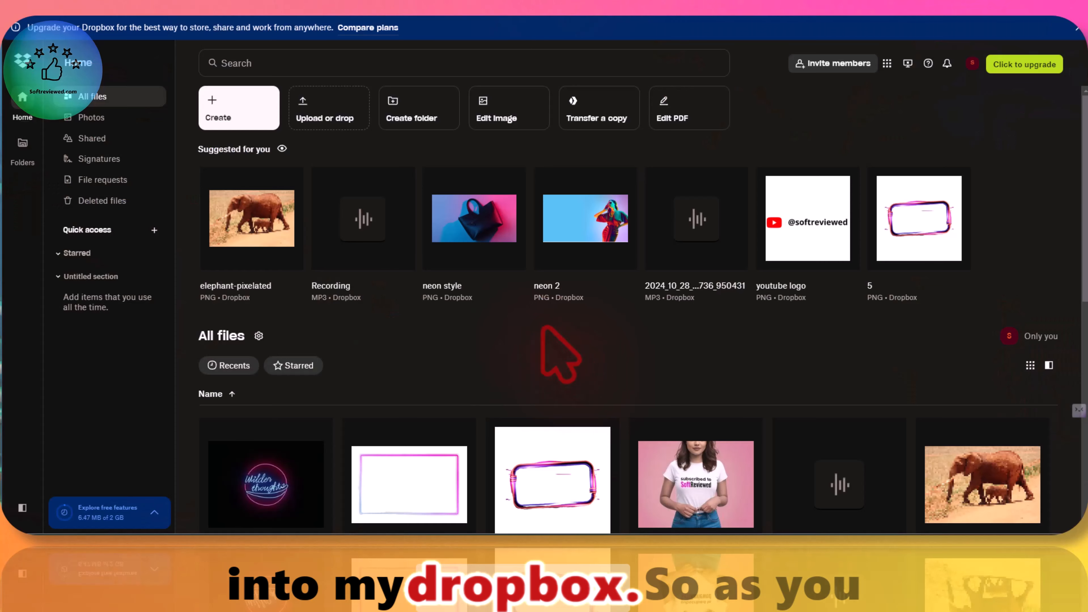
{"action": "scroll", "coordinate": [608, 308], "scroll_direction": "down", "scroll_amount": 5}
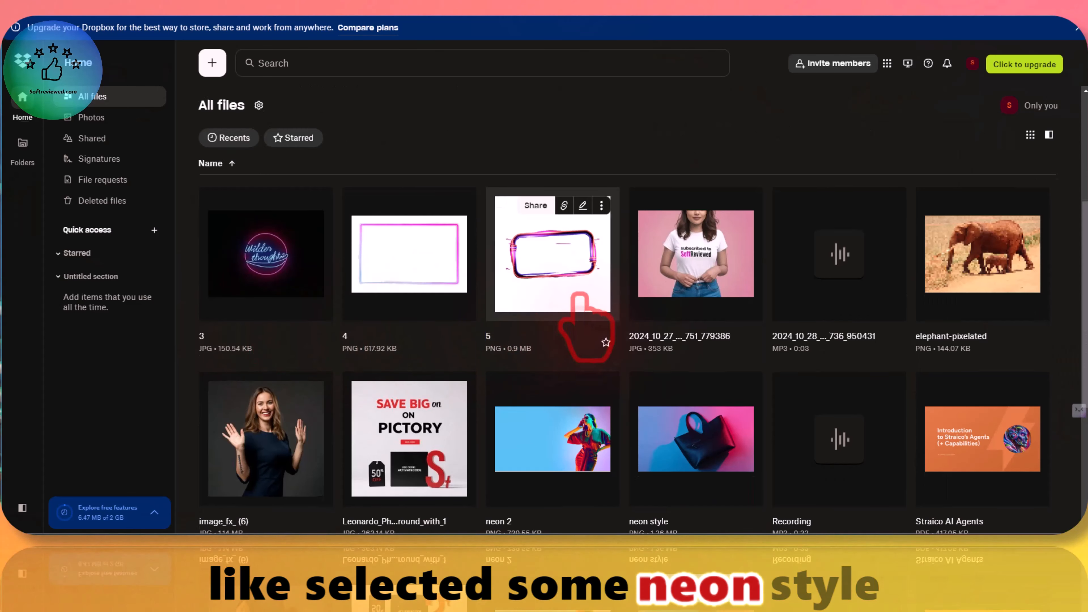
{"action": "scroll", "coordinate": [578, 309], "scroll_direction": "up", "scroll_amount": 3}
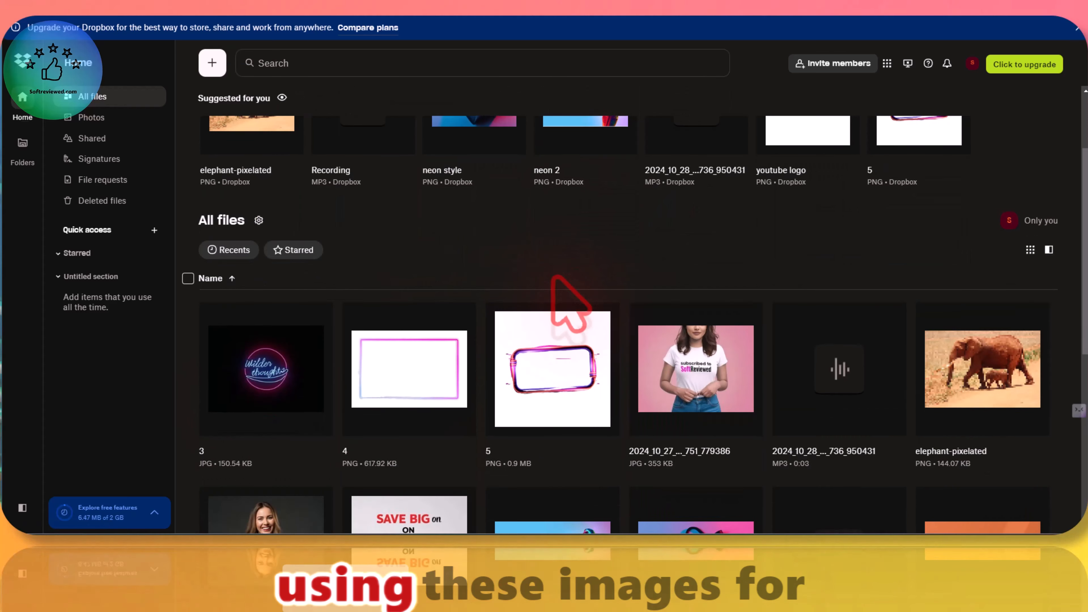
{"action": "scroll", "coordinate": [554, 282], "scroll_direction": "up", "scroll_amount": 3}
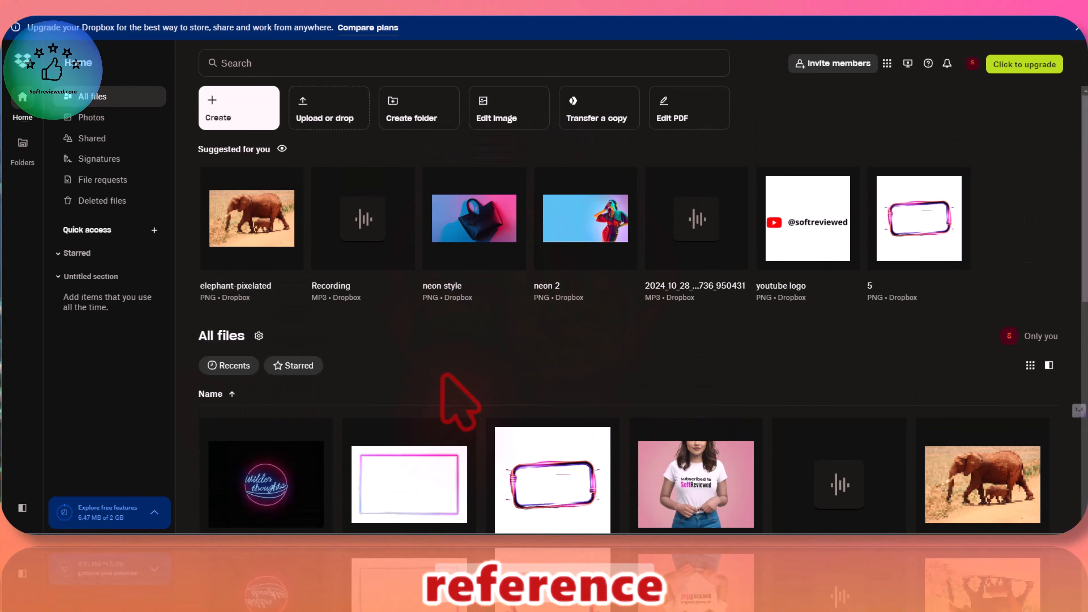
{"action": "scroll", "coordinate": [446, 382], "scroll_direction": "down", "scroll_amount": 3}
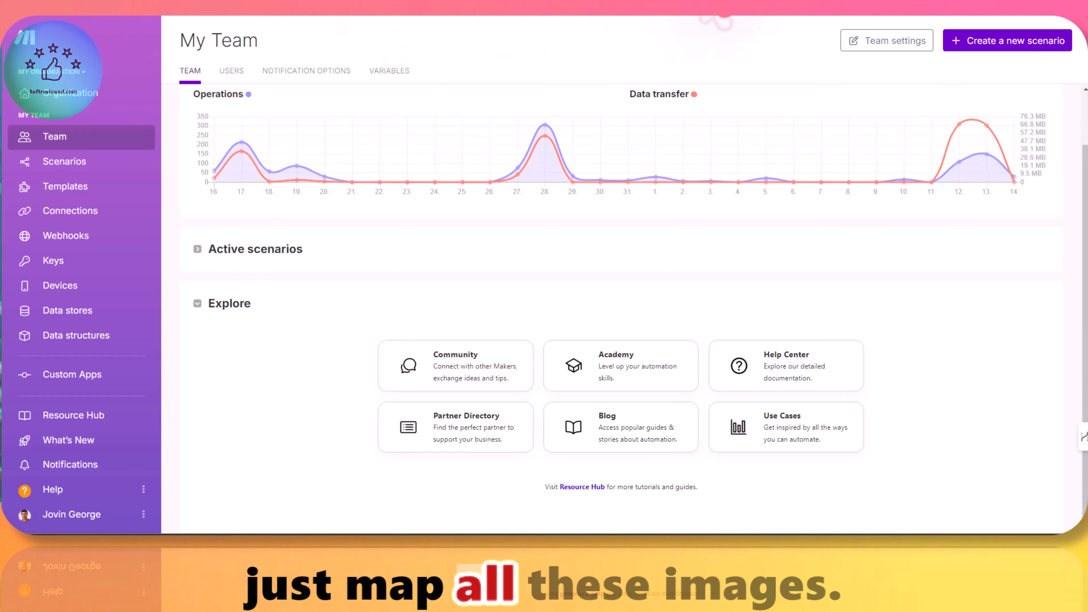
Step: Return to Make, set the Dropbox module to Select a file, choose neon style.png, and save its settings
{"action": "left_click", "coordinate": [291, 315]}
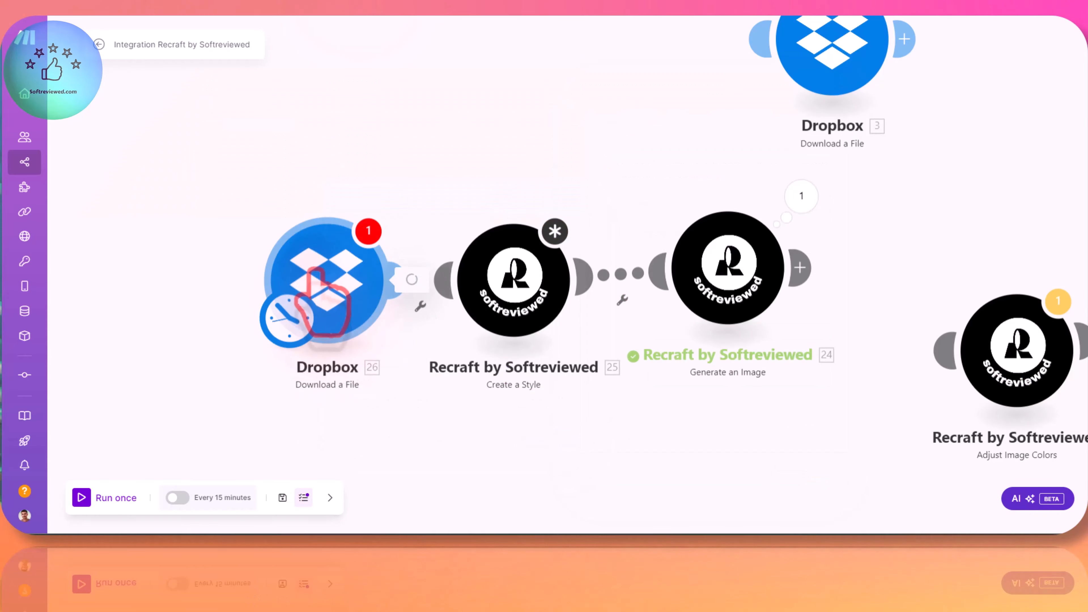
{"action": "left_click", "coordinate": [474, 295]}
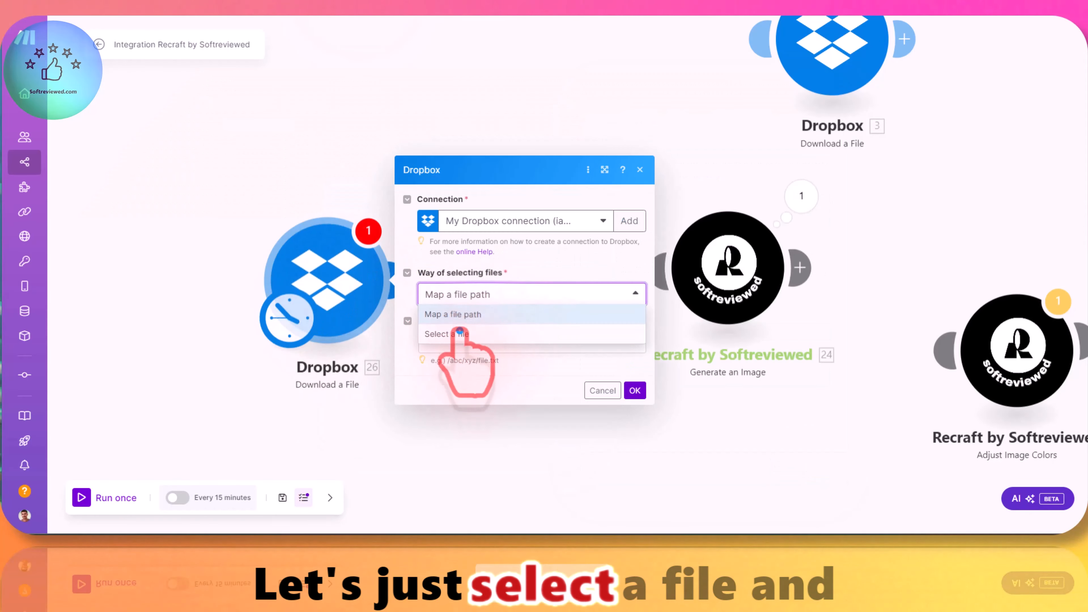
{"action": "left_click", "coordinate": [459, 333]}
{"action": "left_click", "coordinate": [463, 348]}
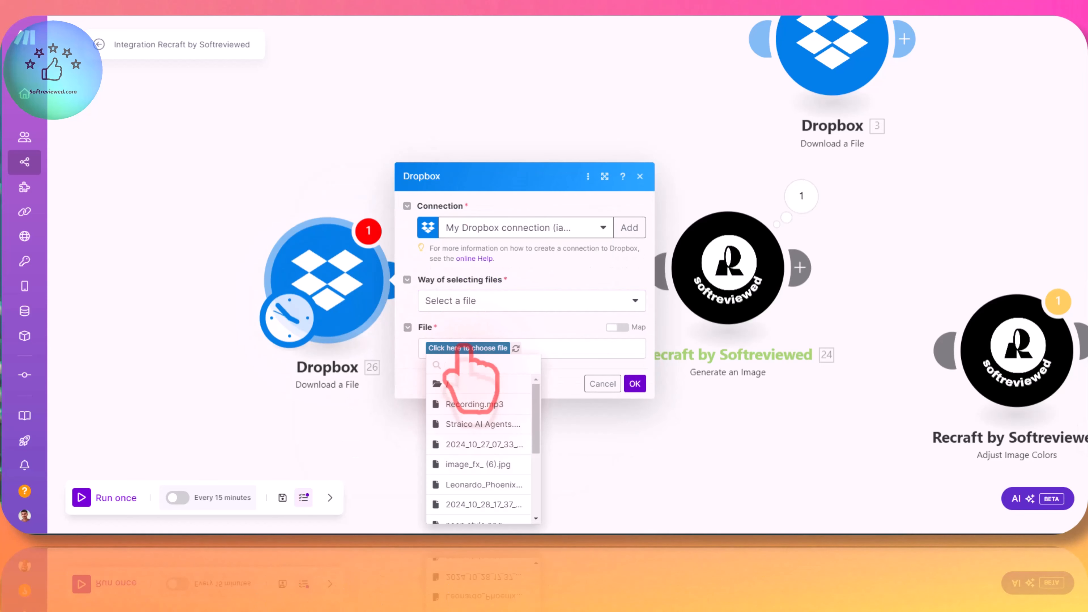
{"action": "scroll", "coordinate": [477, 396], "scroll_direction": "down", "scroll_amount": 1}
{"action": "left_click", "coordinate": [493, 408]}
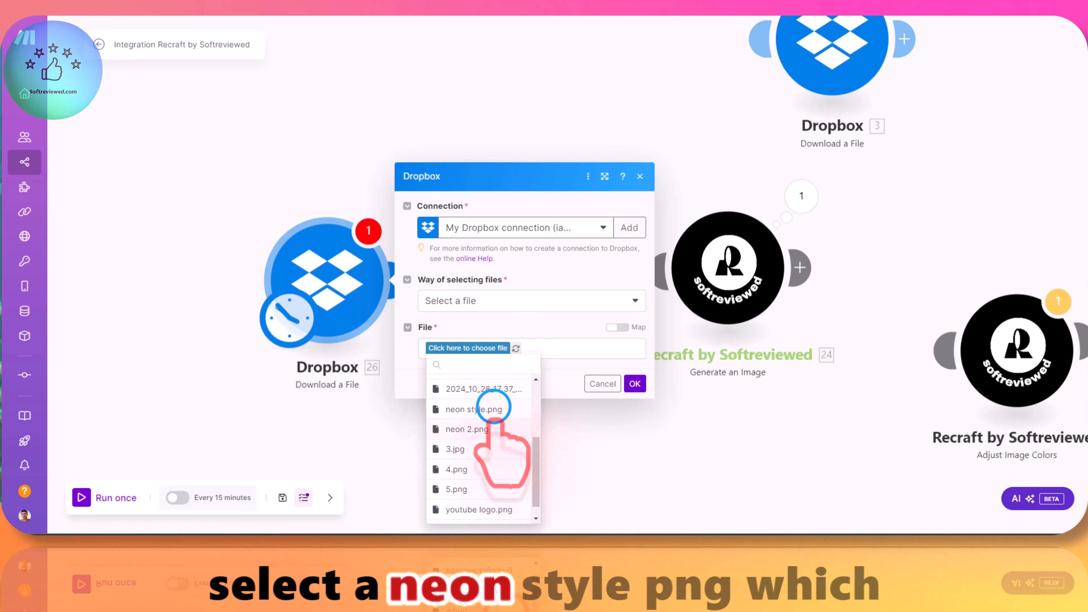
{"action": "left_click", "coordinate": [636, 384]}
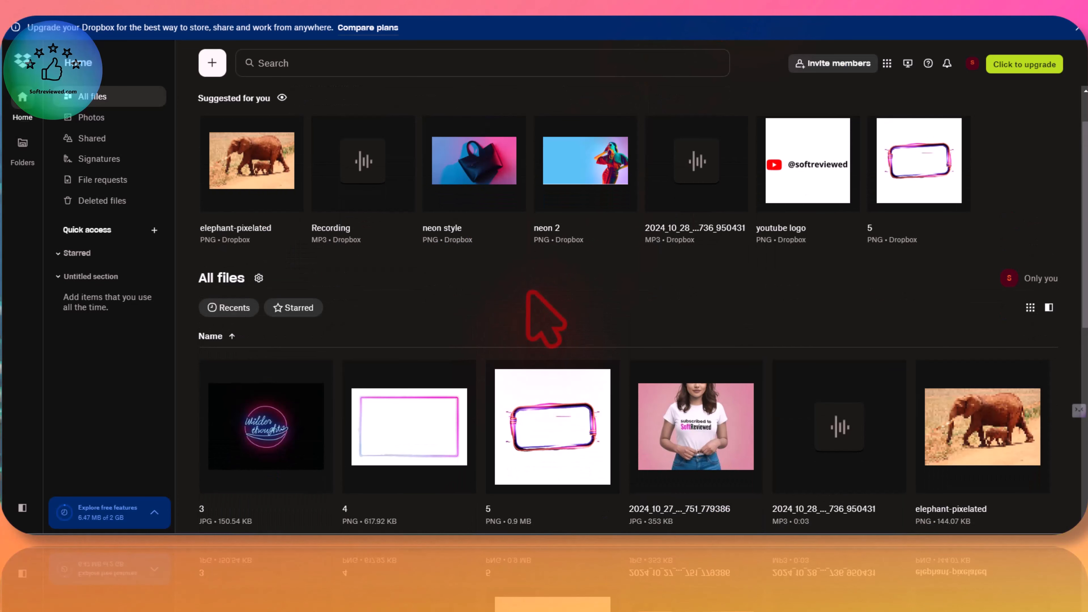
Step: Switch to the Dropbox website and preview the neon style and neon 2 images
{"action": "mouse_move", "coordinate": [458, 159]}
{"action": "left_click", "coordinate": [465, 179]}
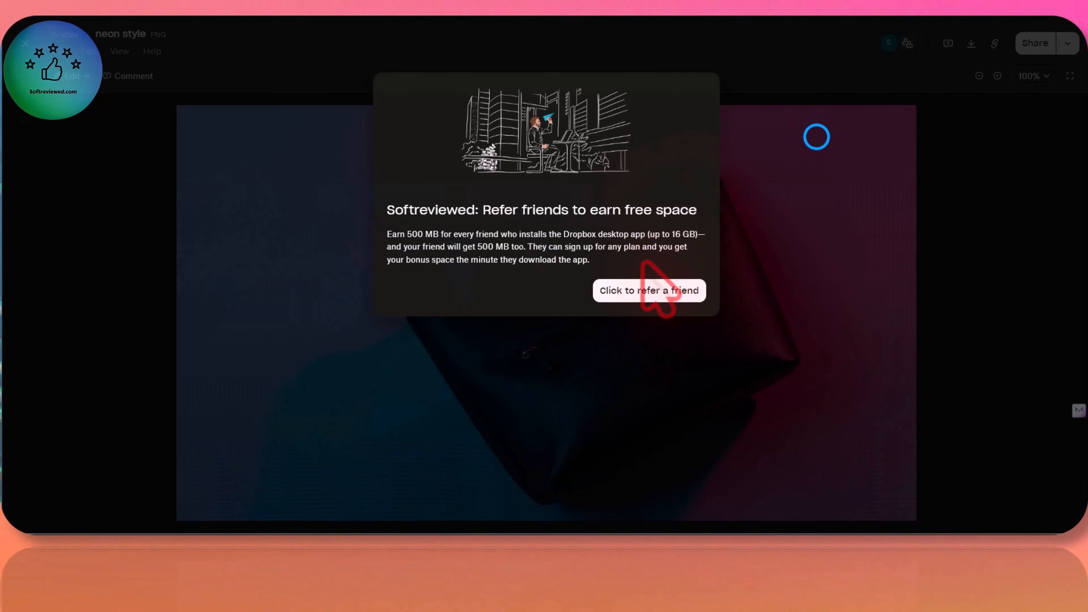
{"action": "left_click", "coordinate": [817, 136]}
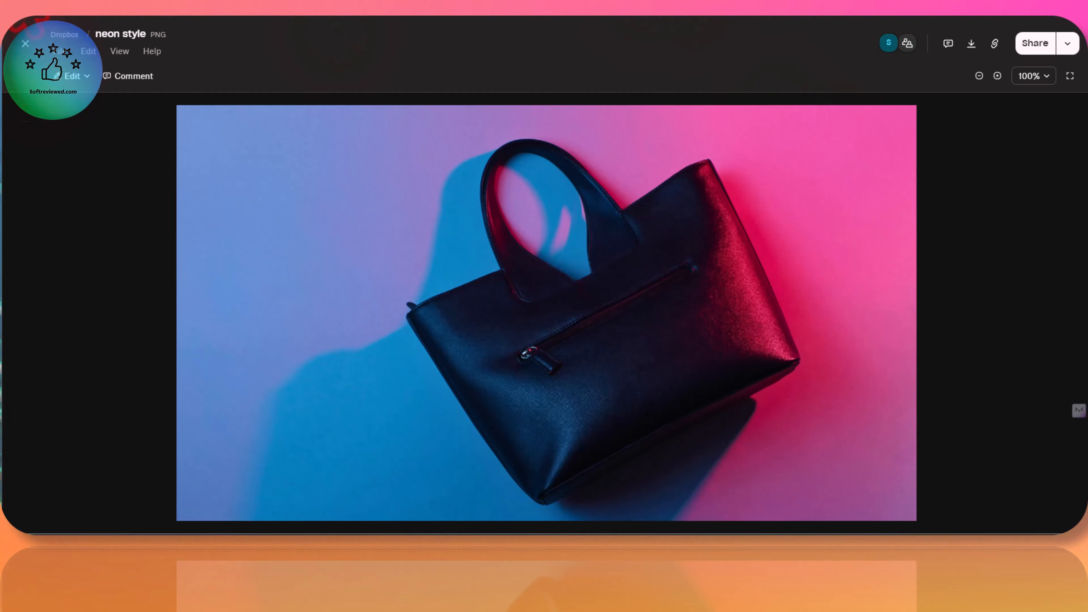
{"action": "key", "text": "alt+Left"}
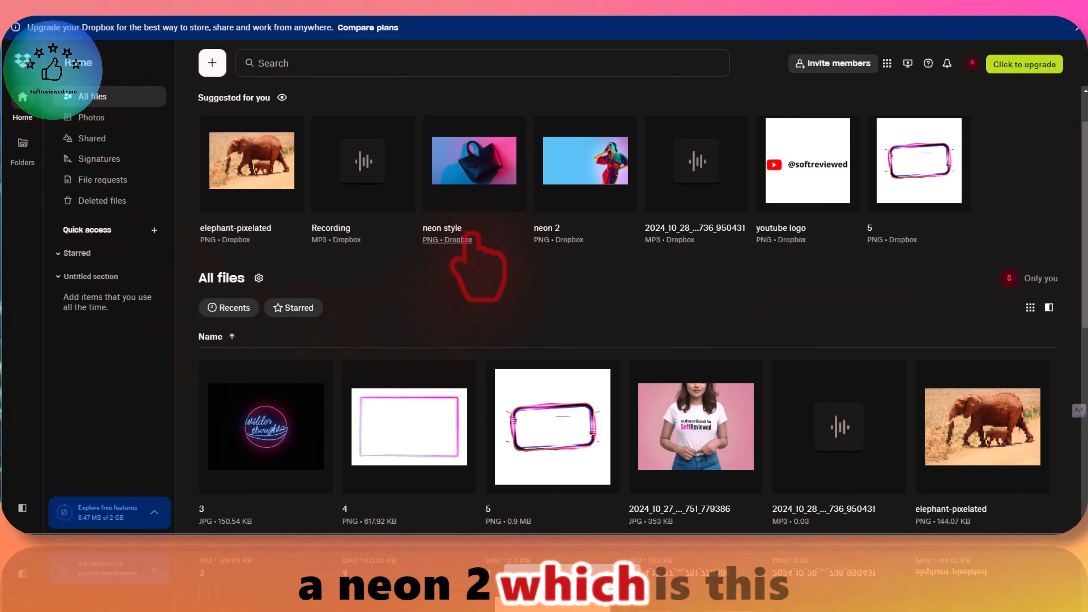
{"action": "left_click", "coordinate": [594, 167]}
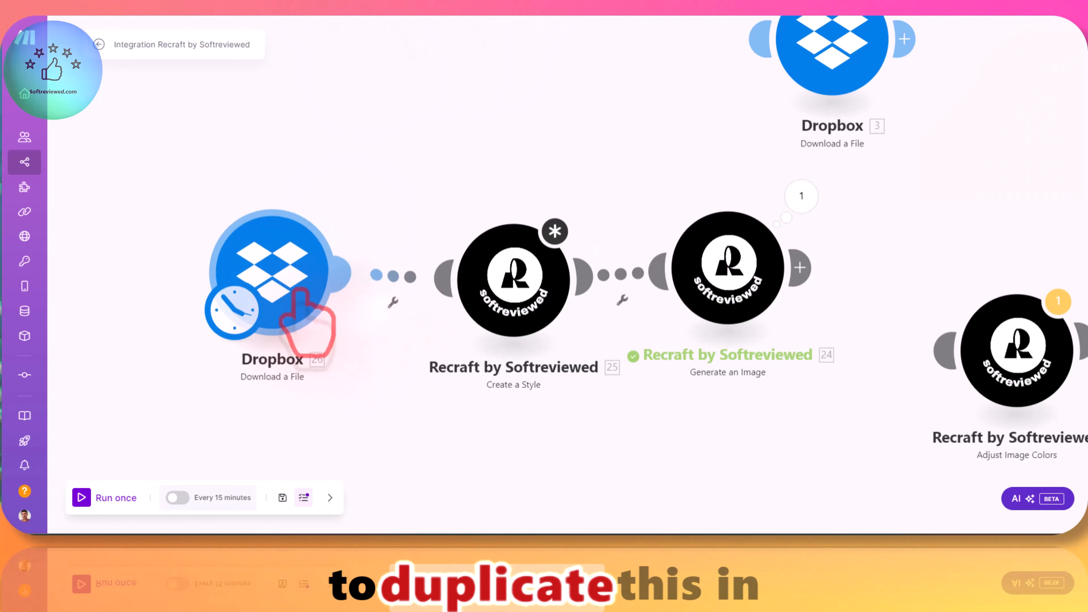
Step: Return to Make, clone the configured Dropbox Download a File module, and place the copy between the original and Create a Style
{"action": "right_click", "coordinate": [302, 285]}
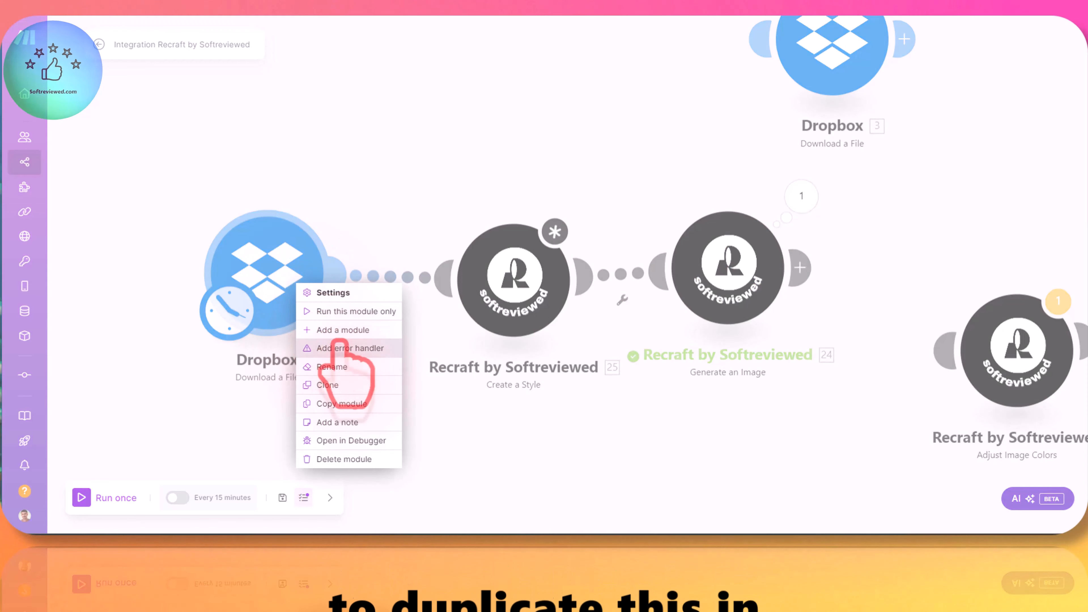
{"action": "left_click", "coordinate": [343, 385]}
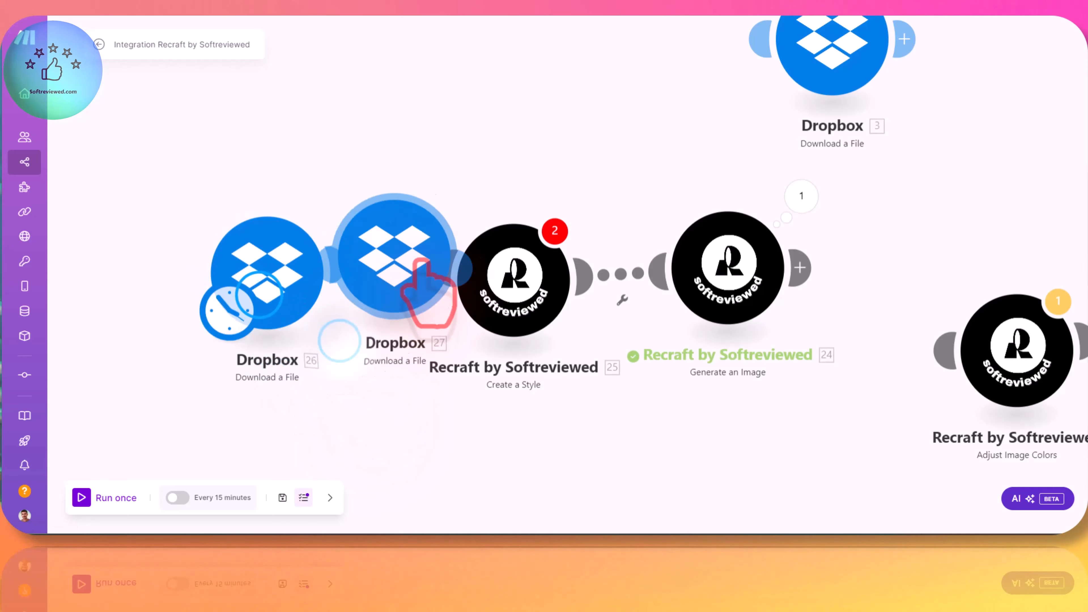
{"action": "left_click_drag", "start_coordinate": [422, 259], "coordinate": [428, 267]}
{"action": "left_click_drag", "start_coordinate": [252, 295], "coordinate": [195, 273]}
{"action": "left_click_drag", "start_coordinate": [373, 280], "coordinate": [355, 277]}
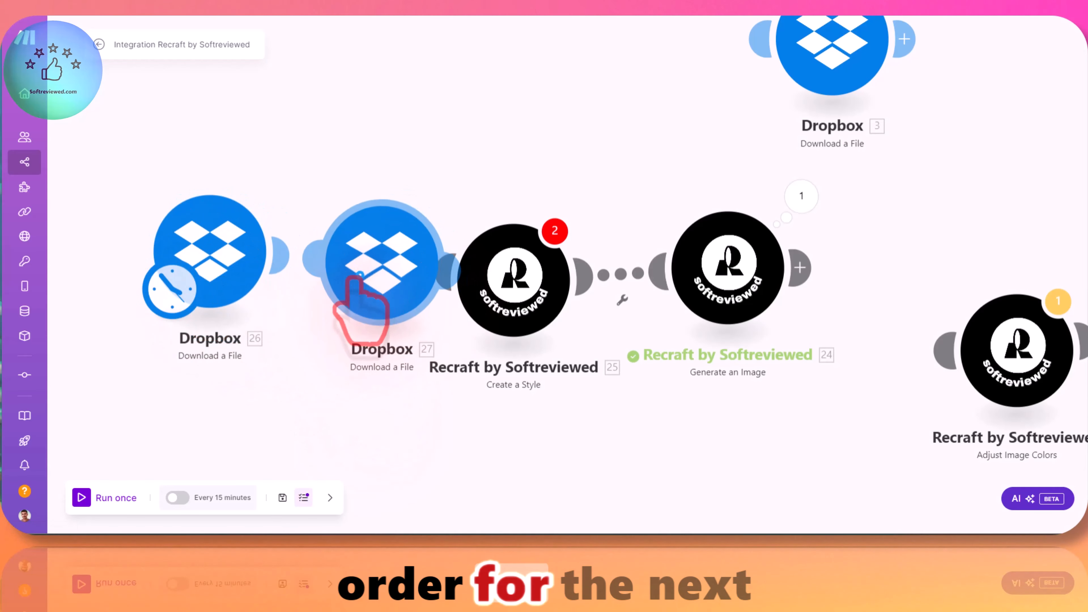
Step: Set the cloned second Dropbox Download a File module to use neon 2.png and save its settings
{"action": "left_click", "coordinate": [359, 277]}
{"action": "left_click", "coordinate": [518, 328]}
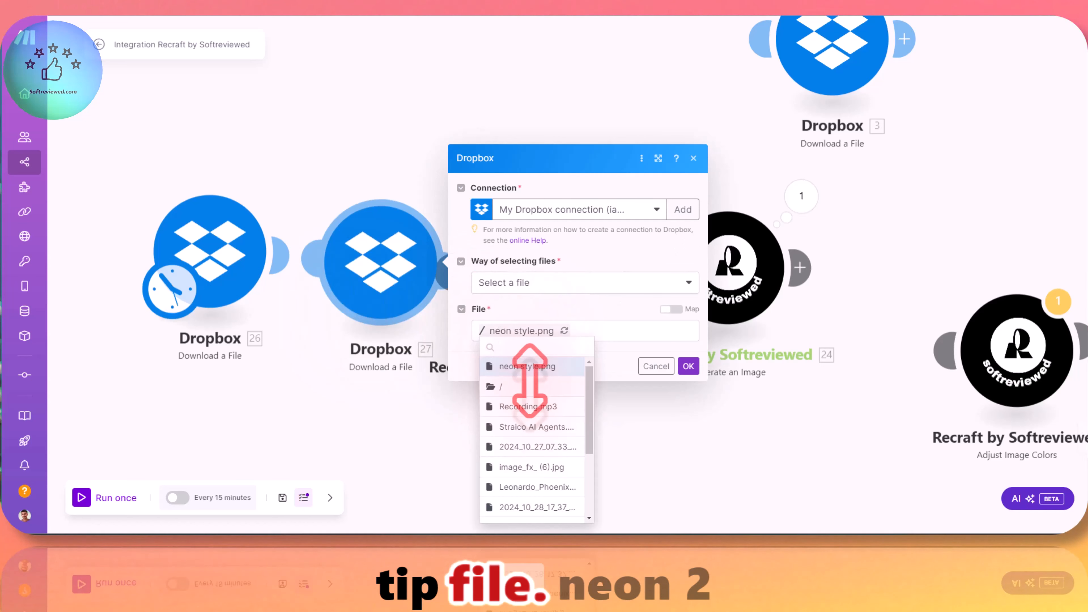
{"action": "scroll", "coordinate": [536, 437], "scroll_direction": "down", "scroll_amount": 3}
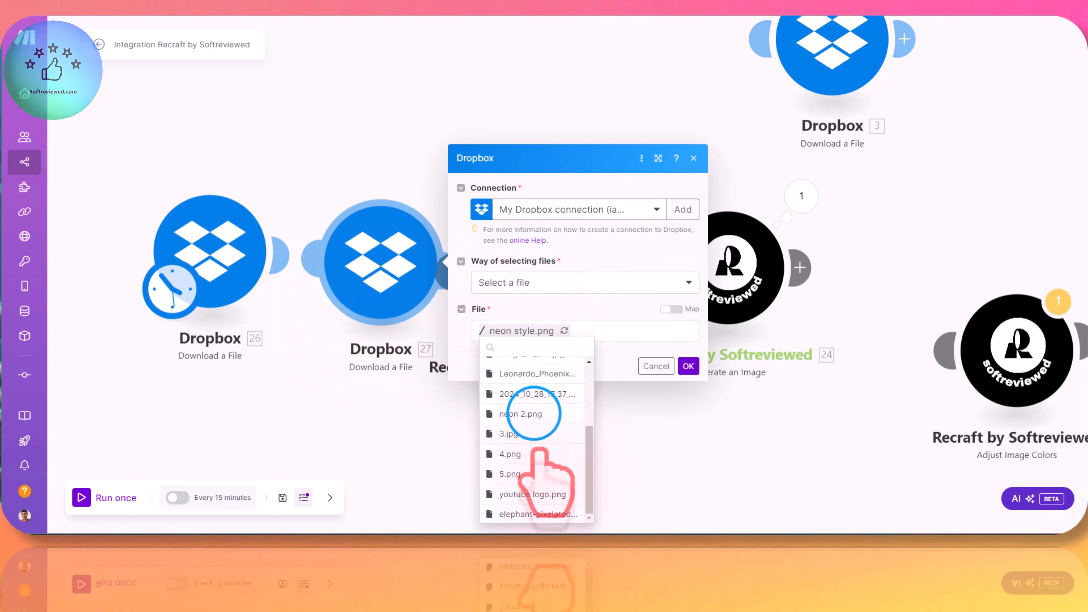
{"action": "left_click", "coordinate": [533, 414]}
{"action": "left_click", "coordinate": [688, 366]}
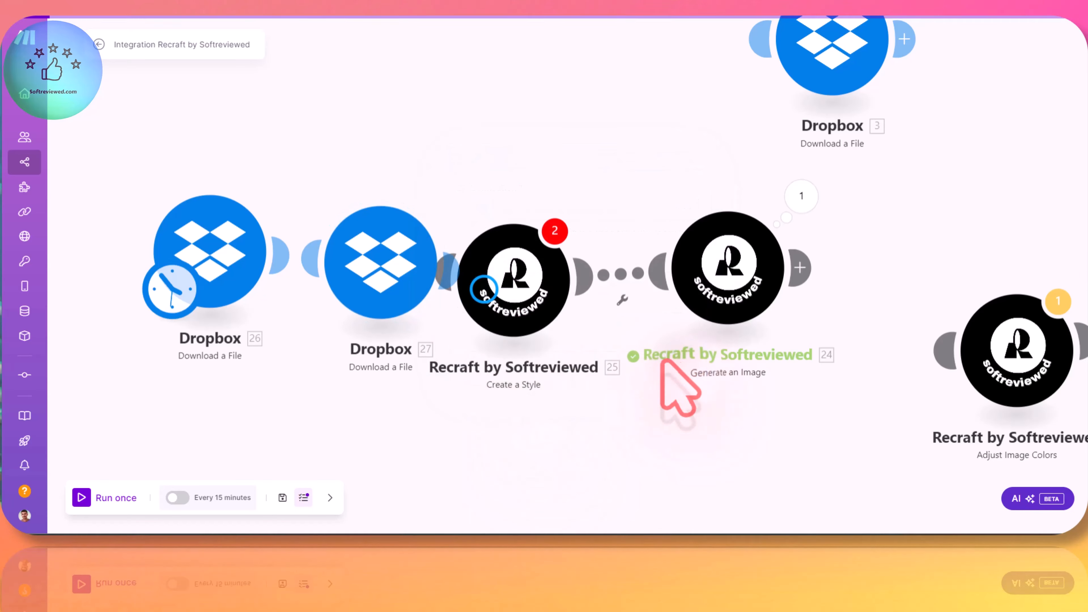
Step: Spread the two Dropbox modules and Create a Style apart to make room between them for another module
{"action": "left_click_drag", "start_coordinate": [484, 290], "coordinate": [611, 269]}
{"action": "left_click_drag", "start_coordinate": [340, 246], "coordinate": [332, 246]}
{"action": "left_click_drag", "start_coordinate": [257, 244], "coordinate": [171, 240]}
{"action": "left_click_drag", "start_coordinate": [331, 247], "coordinate": [274, 242]}
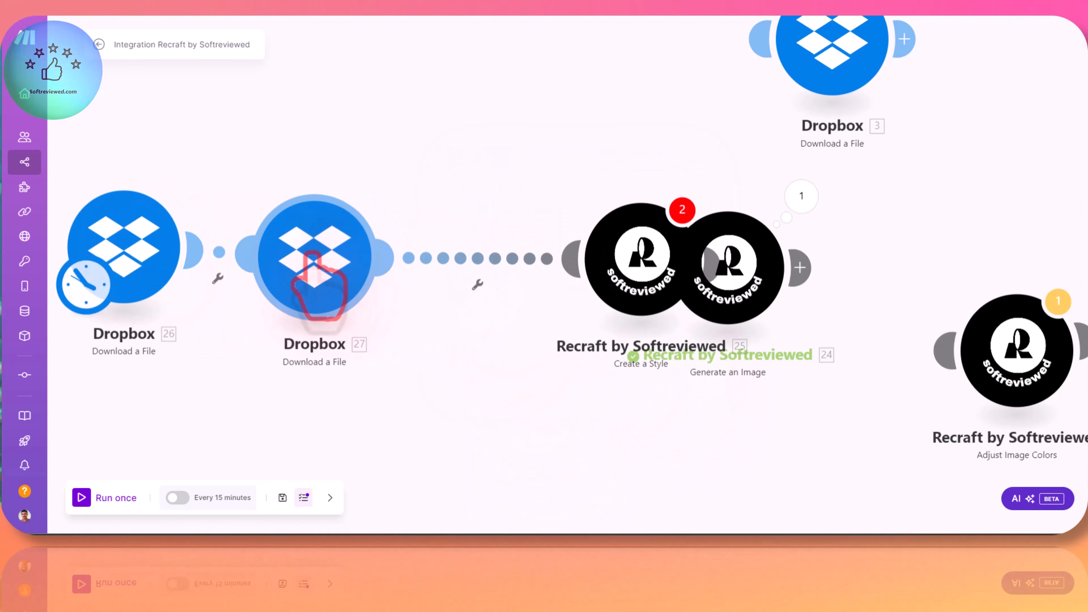
Step: Clone the second Dropbox Download a File module, place the copy before Create a Style, and space out the chain
{"action": "right_click", "coordinate": [312, 256]}
{"action": "left_click", "coordinate": [386, 317]}
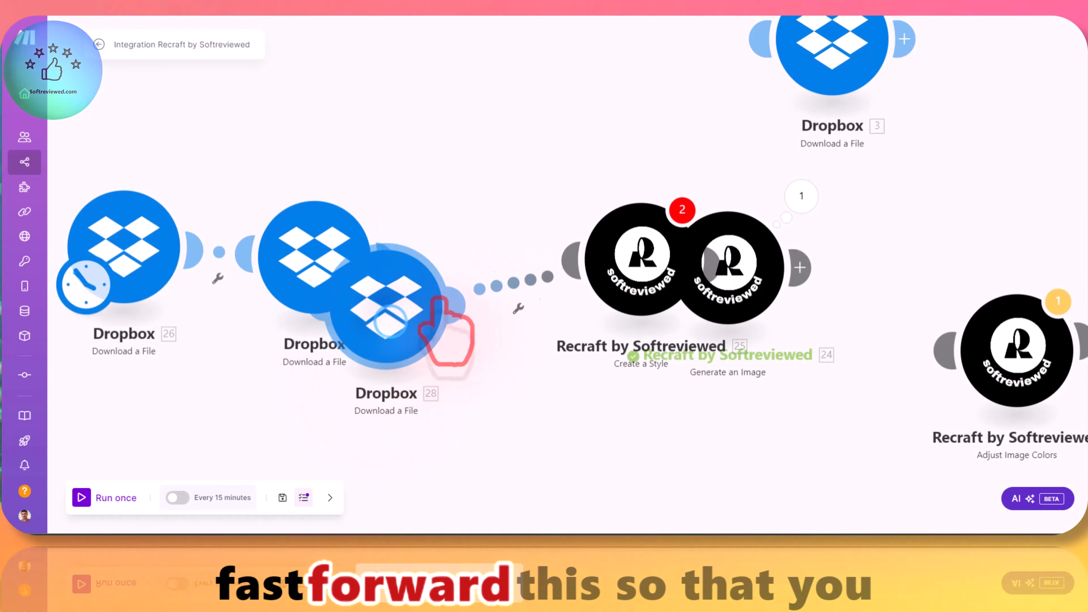
{"action": "left_click_drag", "start_coordinate": [438, 301], "coordinate": [488, 300]}
{"action": "mouse_move", "coordinate": [724, 283]}
{"action": "left_mouse_down"}
{"action": "mouse_move", "coordinate": [819, 291]}
{"action": "mouse_move", "coordinate": [836, 279]}
{"action": "left_mouse_up"}
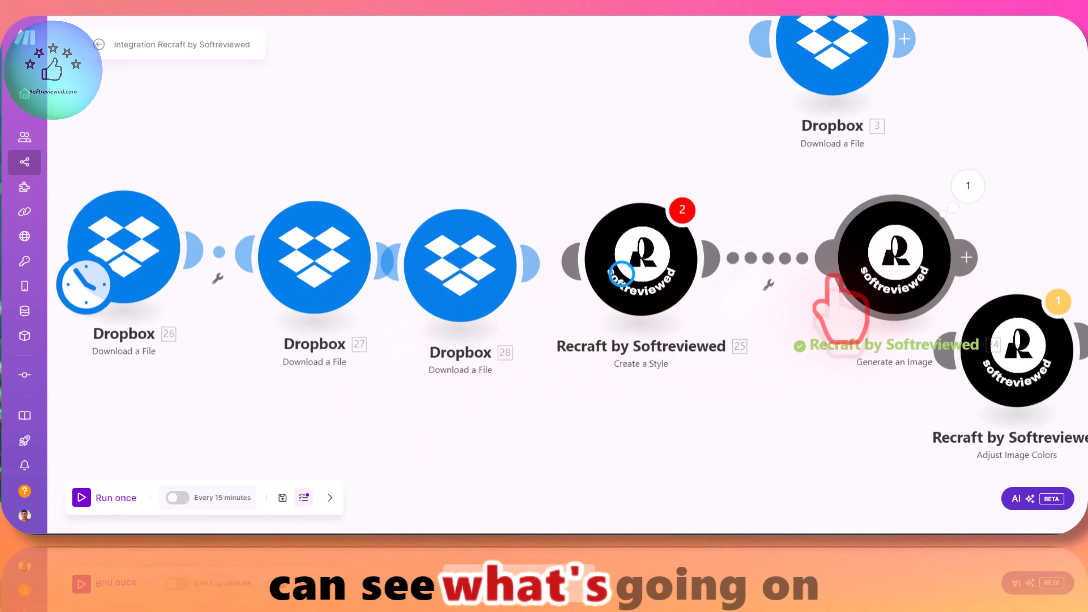
{"action": "left_click_drag", "start_coordinate": [646, 272], "coordinate": [748, 272]}
{"action": "left_click_drag", "start_coordinate": [463, 285], "coordinate": [479, 281]}
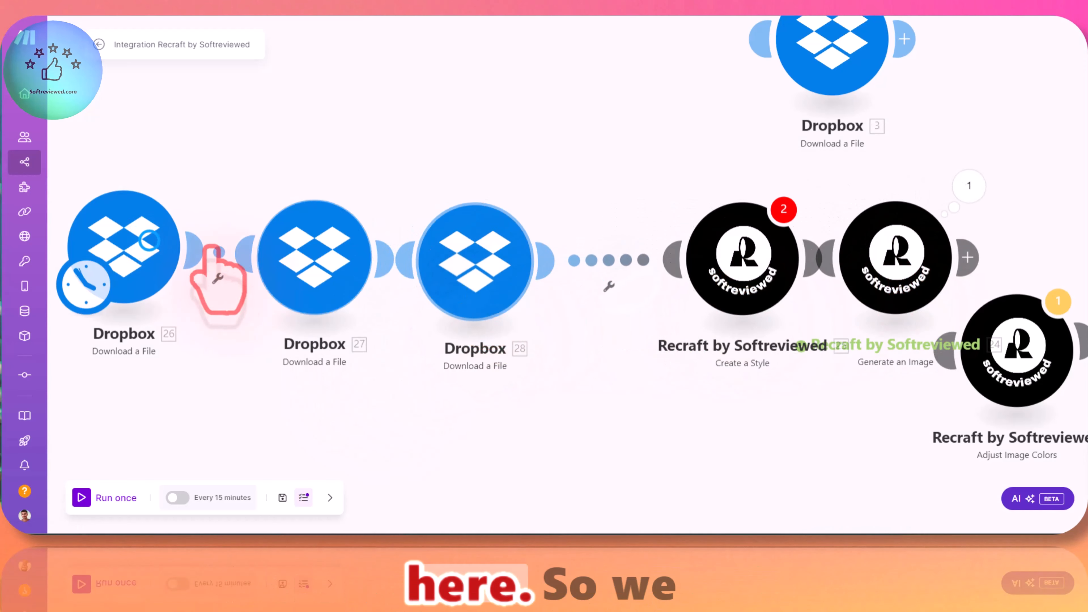
{"action": "left_click_drag", "start_coordinate": [149, 241], "coordinate": [132, 254]}
{"action": "left_click_drag", "start_coordinate": [308, 256], "coordinate": [287, 258]}
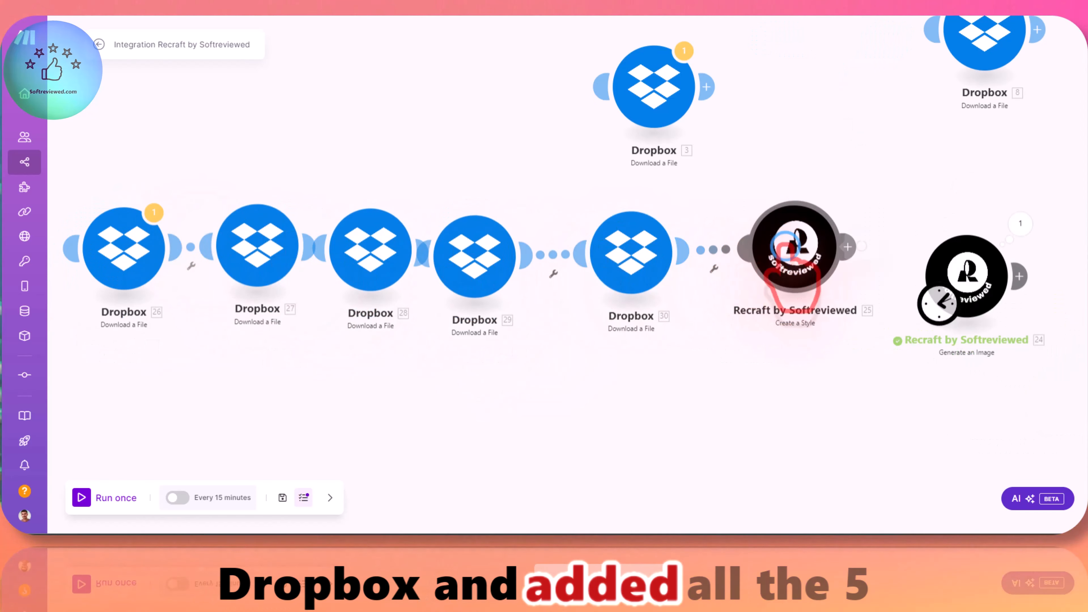
Step: Check the five reference image items in the Create a Style module and close its settings
{"action": "left_click", "coordinate": [784, 258]}
{"action": "scroll", "coordinate": [912, 240], "scroll_direction": "down", "scroll_amount": 10}
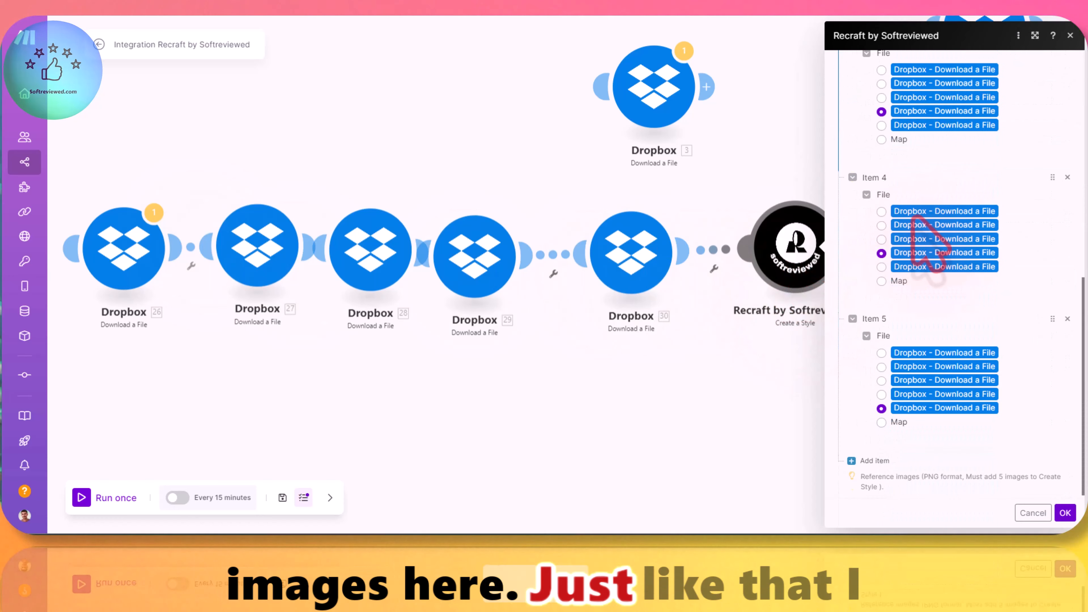
{"action": "left_click", "coordinate": [1065, 512]}
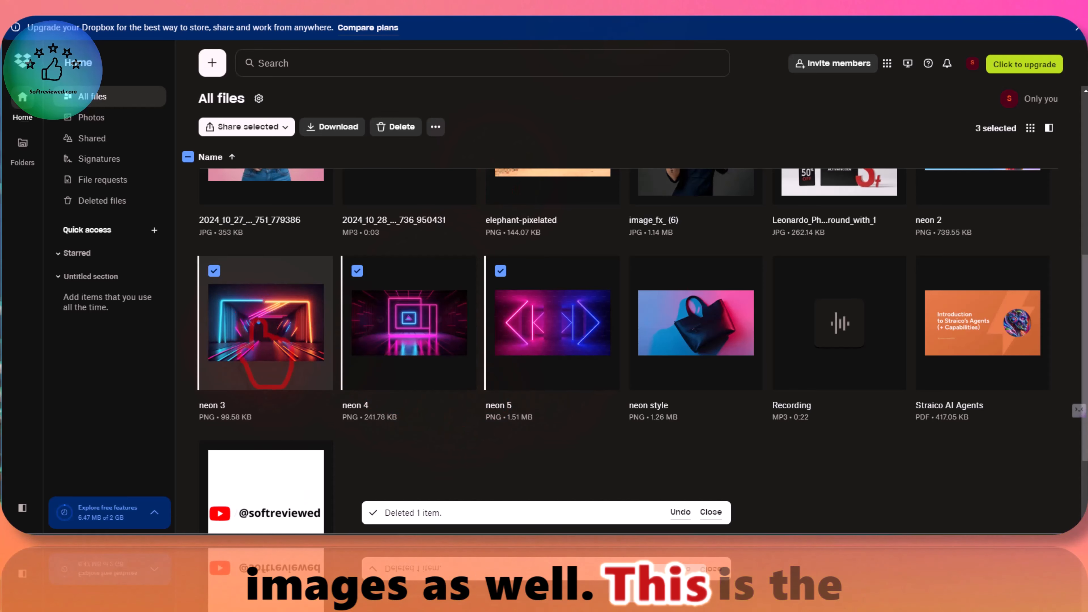
Step: Preview the neon 3, neon 4 and neon 5 images on the Dropbox website
{"action": "left_click", "coordinate": [258, 322]}
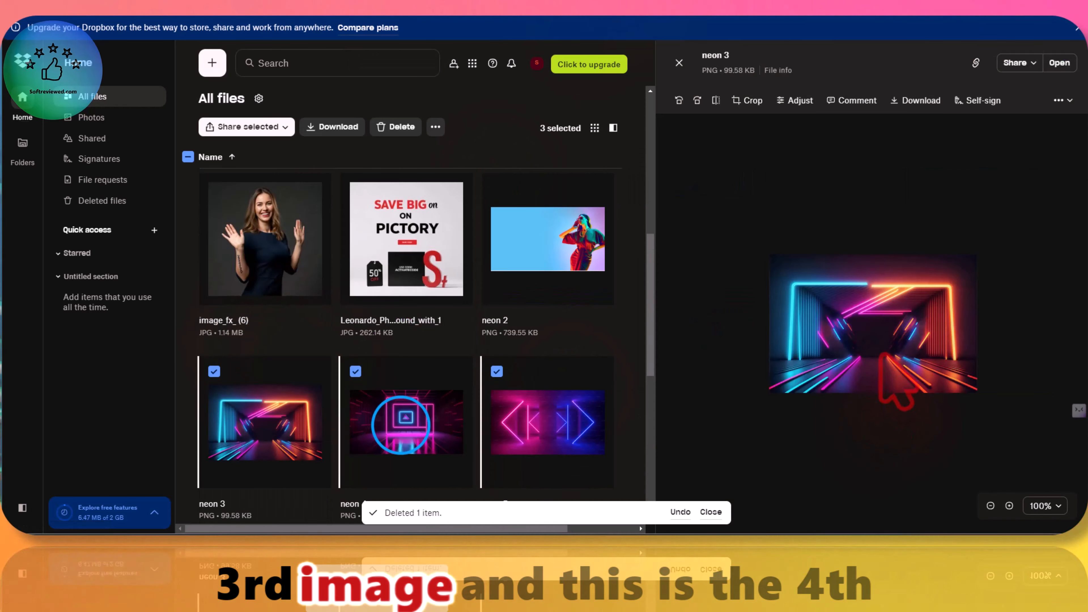
{"action": "left_click", "coordinate": [392, 407]}
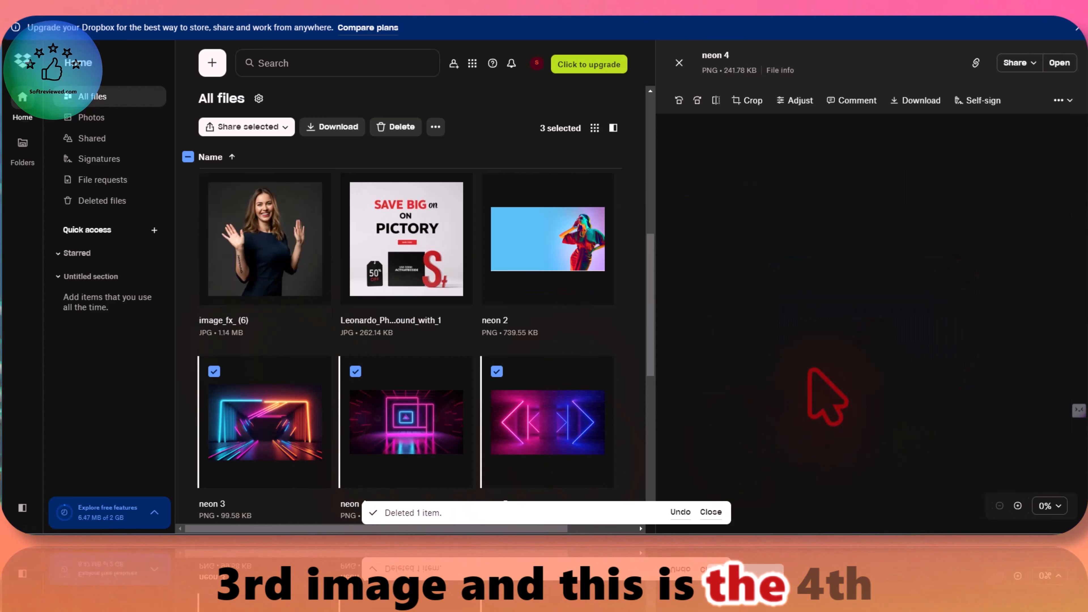
{"action": "scroll", "coordinate": [449, 386], "scroll_direction": "down", "scroll_amount": 6}
{"action": "scroll", "coordinate": [454, 378], "scroll_direction": "up", "scroll_amount": 4}
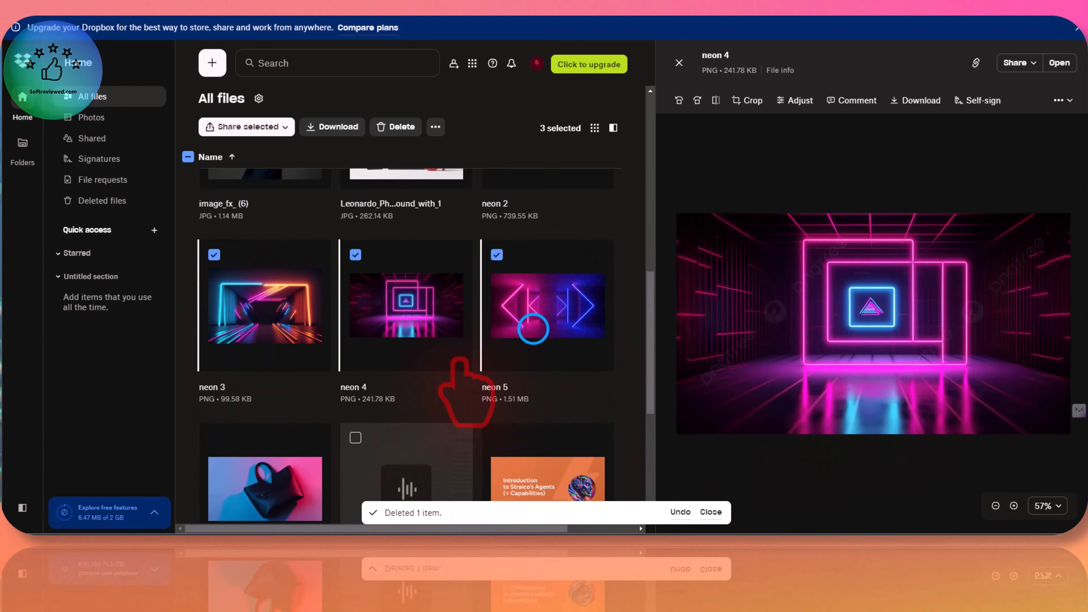
{"action": "left_click", "coordinate": [540, 362]}
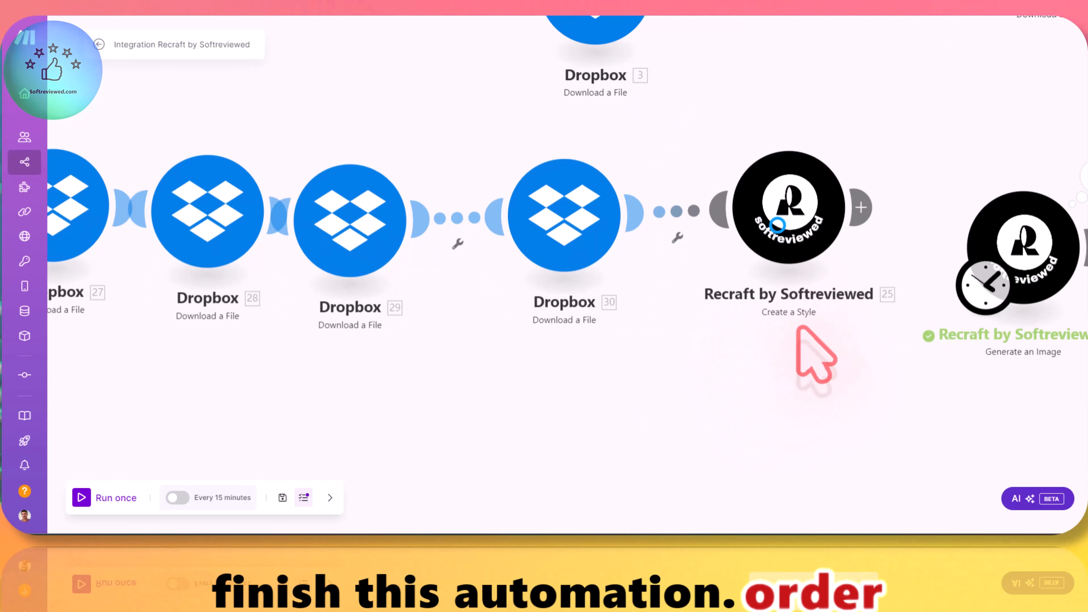
Step: Return to Make and review the base style and the Dropbox file assigned to each reference image in Create a Style
{"action": "left_click", "coordinate": [749, 240]}
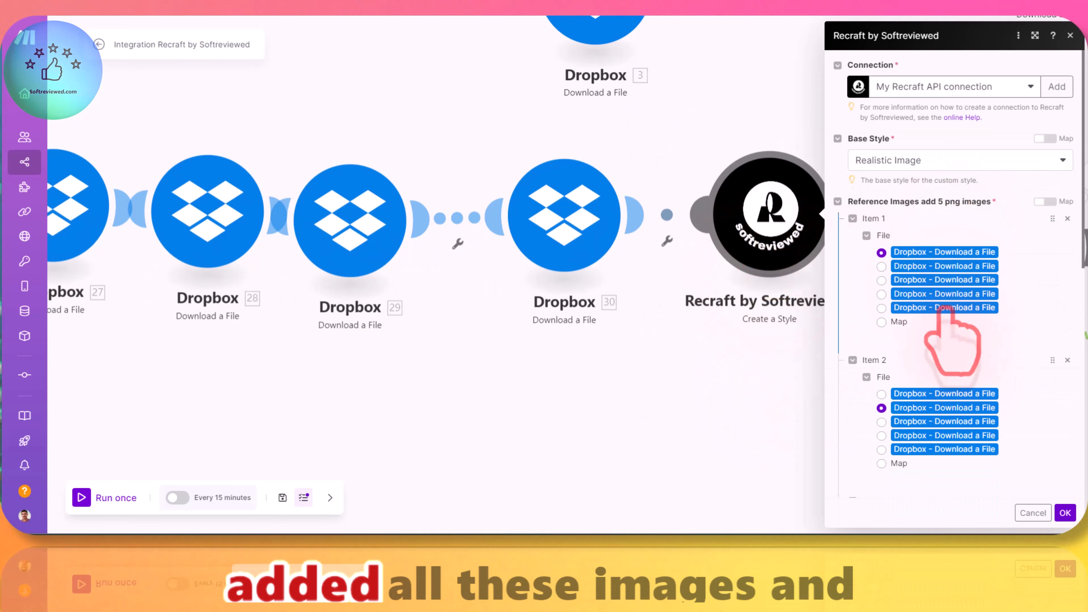
{"action": "scroll", "coordinate": [955, 342], "scroll_direction": "down", "scroll_amount": 5}
{"action": "scroll", "coordinate": [950, 348], "scroll_direction": "down", "scroll_amount": 5}
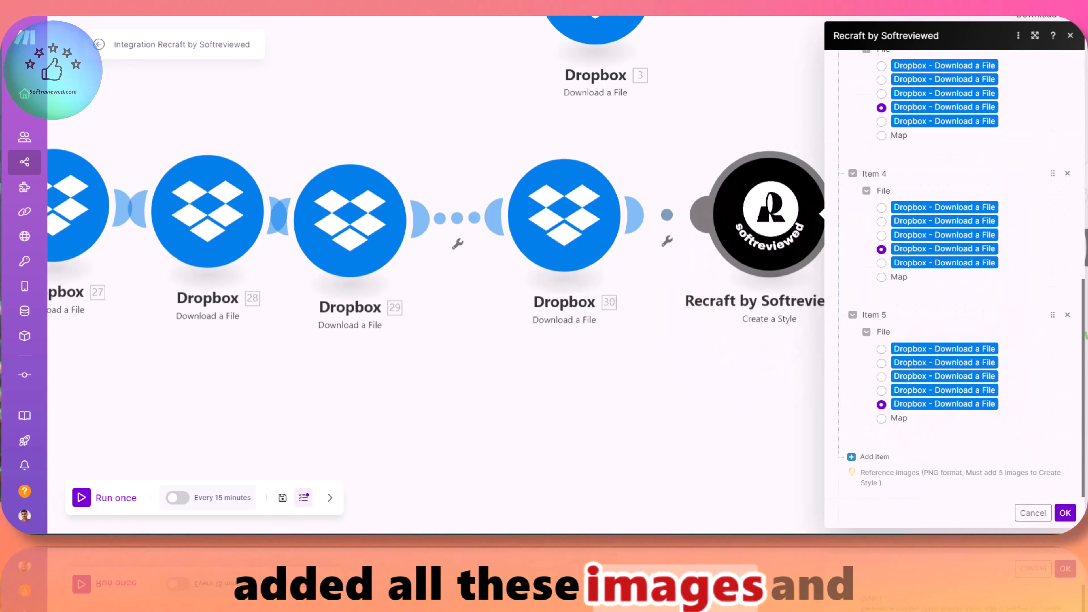
{"action": "scroll", "coordinate": [956, 257], "scroll_direction": "up", "scroll_amount": 15}
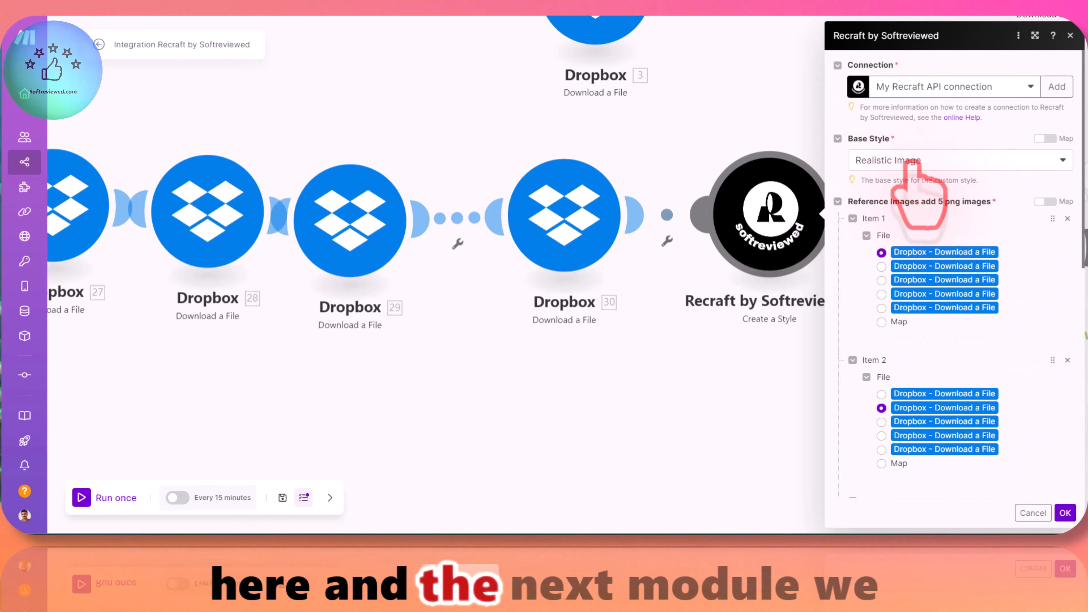
{"action": "scroll", "coordinate": [944, 308], "scroll_direction": "down", "scroll_amount": 3}
{"action": "left_click", "coordinate": [1065, 513]}
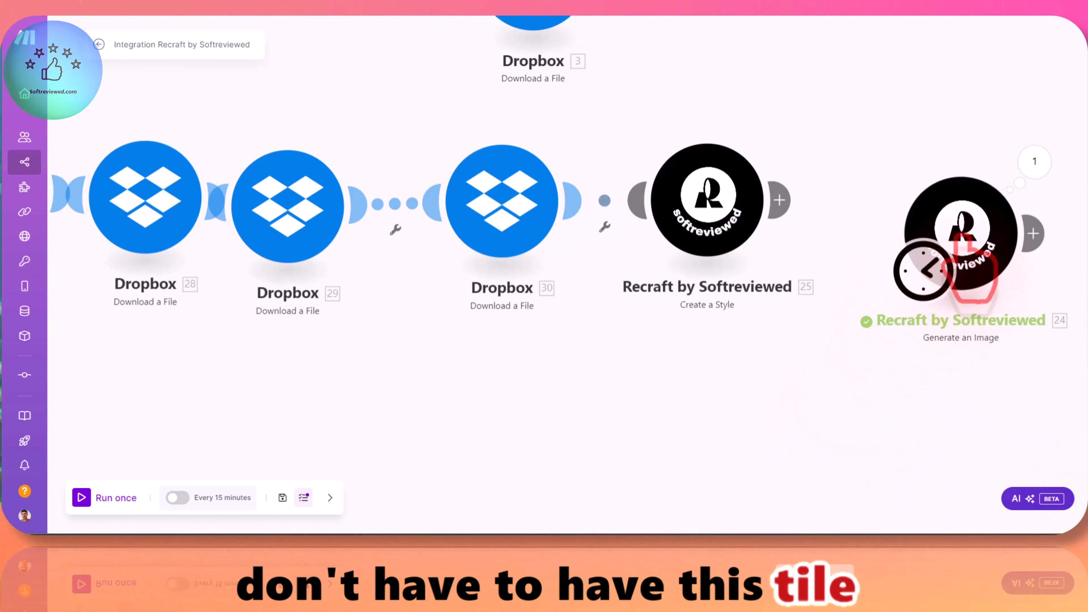
Step: Move the scenario's starting point to the first Dropbox module and connect Create a Style to Generate an Image
{"action": "scroll", "coordinate": [461, 298], "scroll_direction": "down", "scroll_amount": 3}
{"action": "left_click_drag", "start_coordinate": [467, 300], "coordinate": [554, 312]}
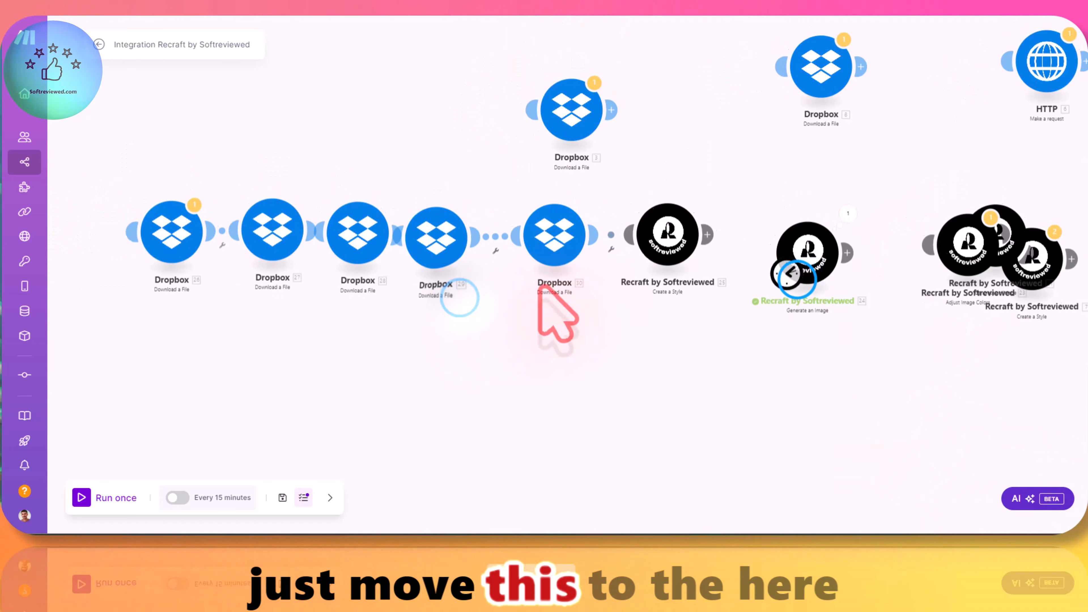
{"action": "left_click_drag", "start_coordinate": [797, 272], "coordinate": [184, 266]}
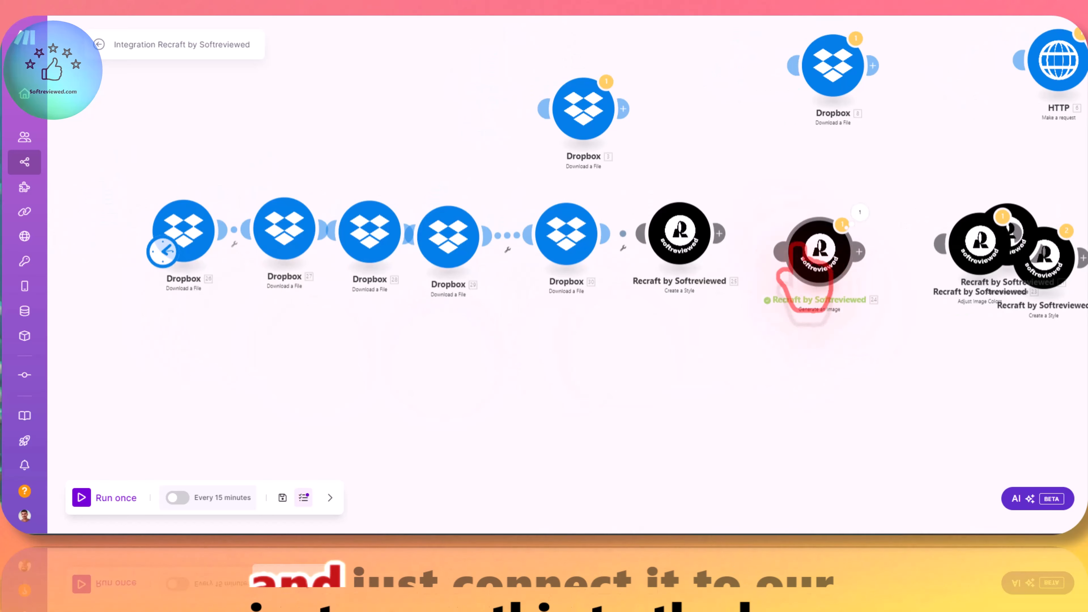
{"action": "left_click_drag", "start_coordinate": [720, 235], "coordinate": [789, 259]}
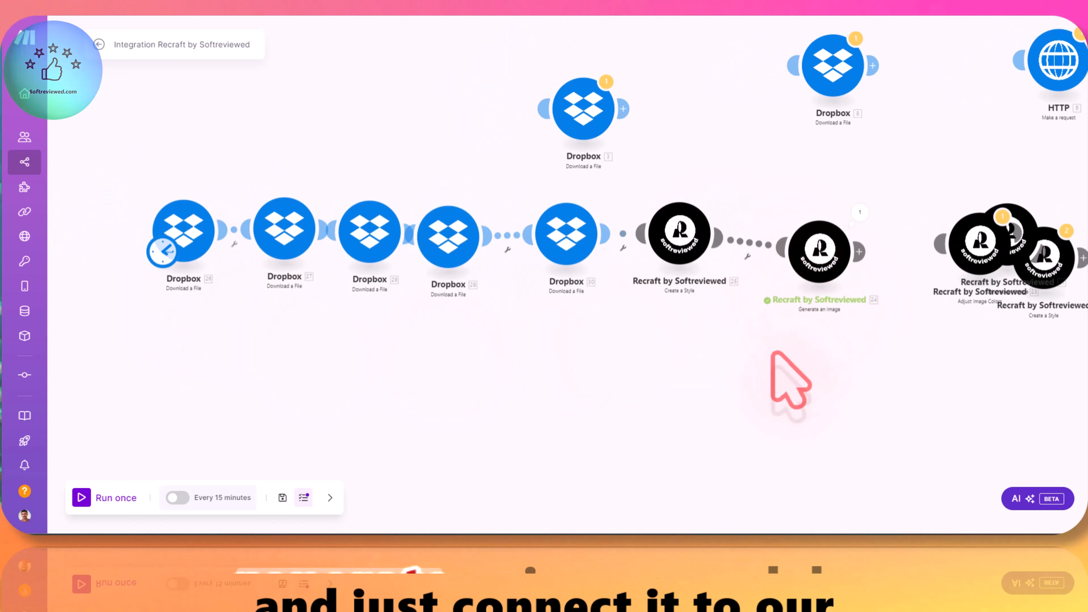
Step: Set the Style option of the Generate an Image module to Empty
{"action": "scroll", "coordinate": [778, 363], "scroll_direction": "up", "scroll_amount": 5}
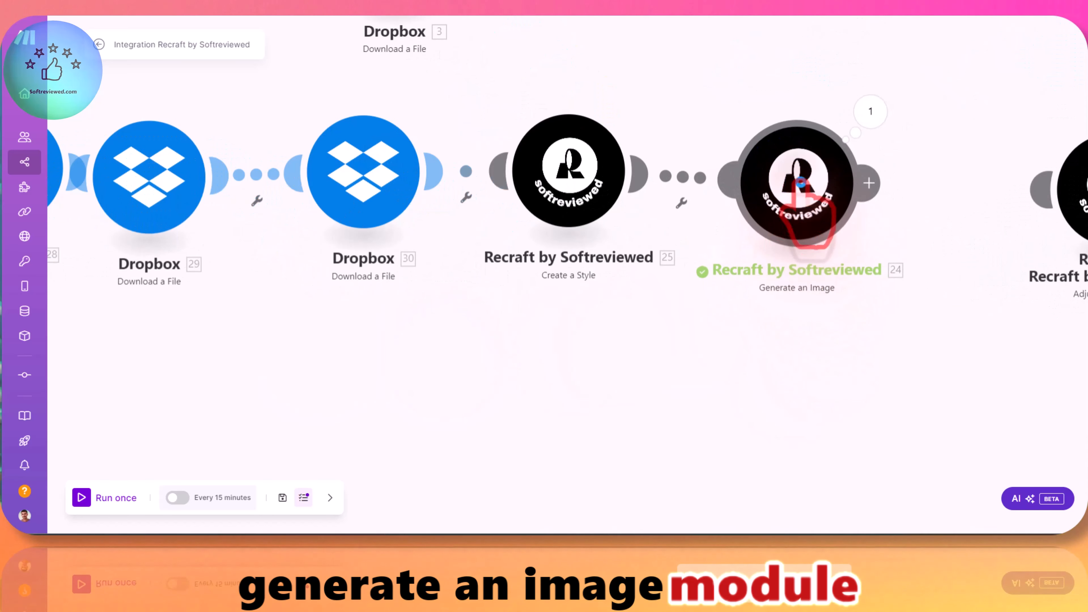
{"action": "left_click", "coordinate": [794, 219]}
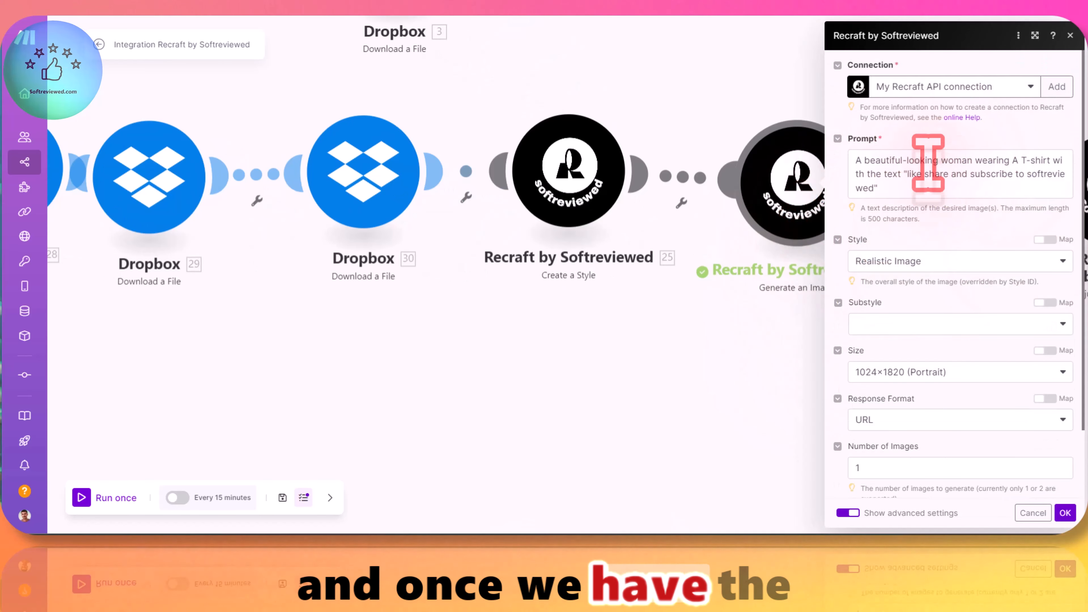
{"action": "scroll", "coordinate": [904, 184], "scroll_direction": "down", "scroll_amount": 2}
{"action": "left_click", "coordinate": [895, 183]}
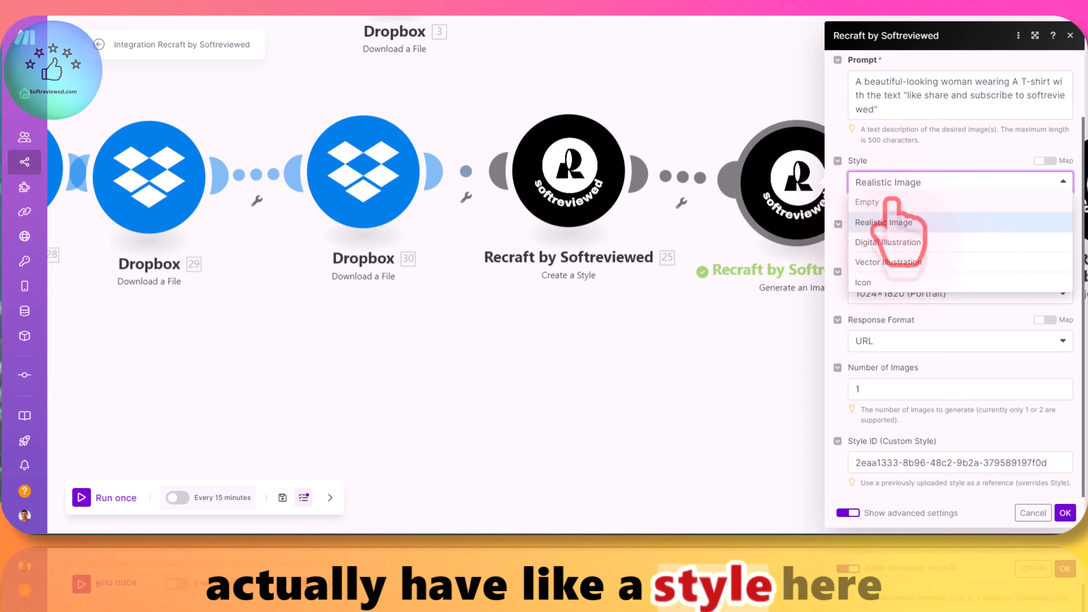
{"action": "left_click", "coordinate": [874, 201]}
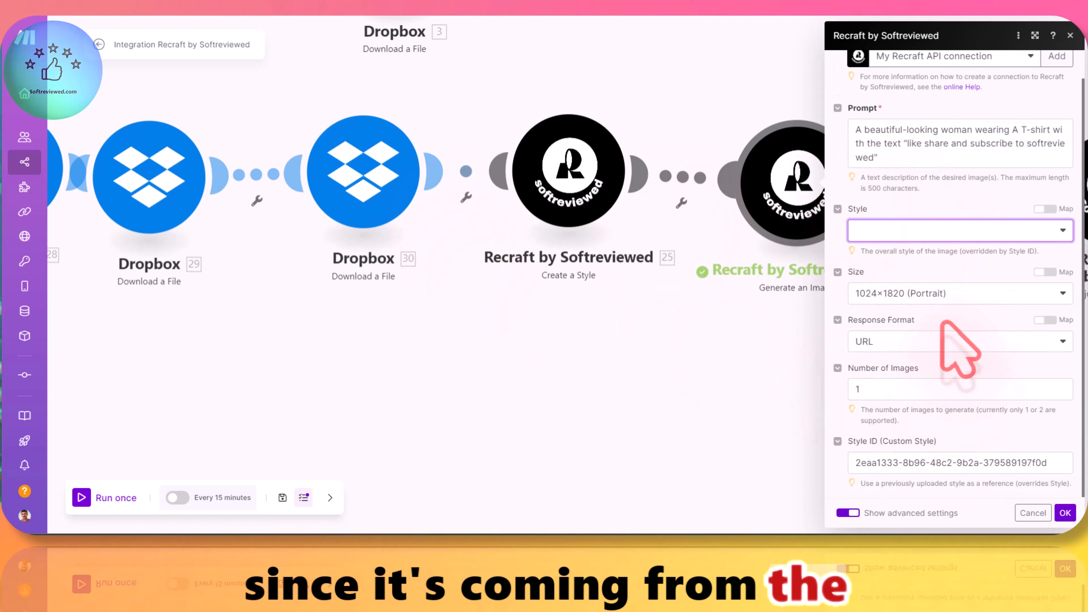
Step: Replace the custom Style ID in Generate an Image with the styleId output of Create a Style and save the module
{"action": "triple_click", "coordinate": [981, 462]}
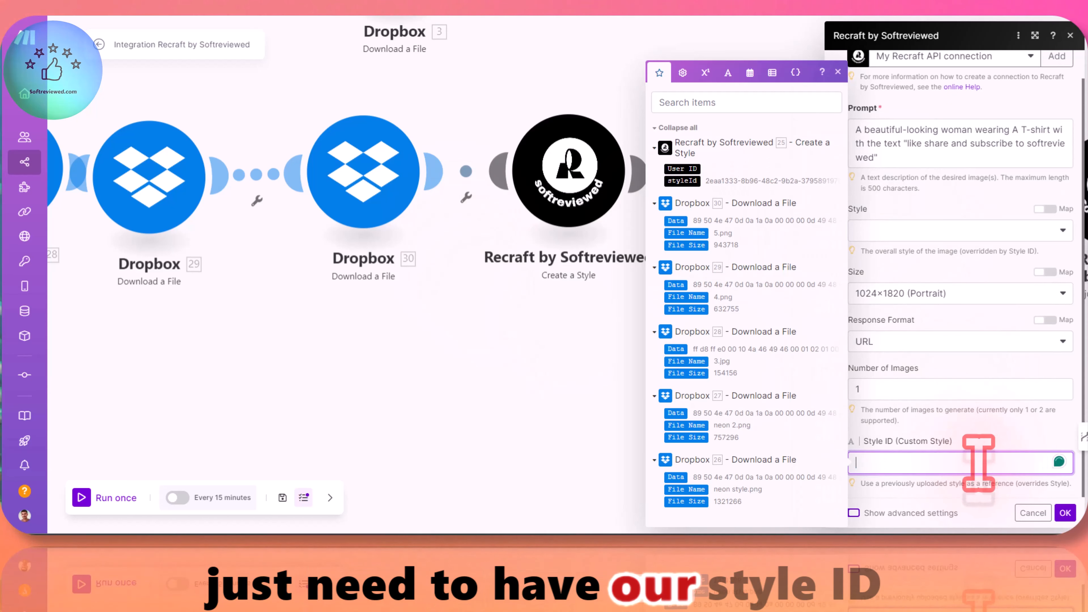
{"action": "left_click", "coordinate": [682, 181]}
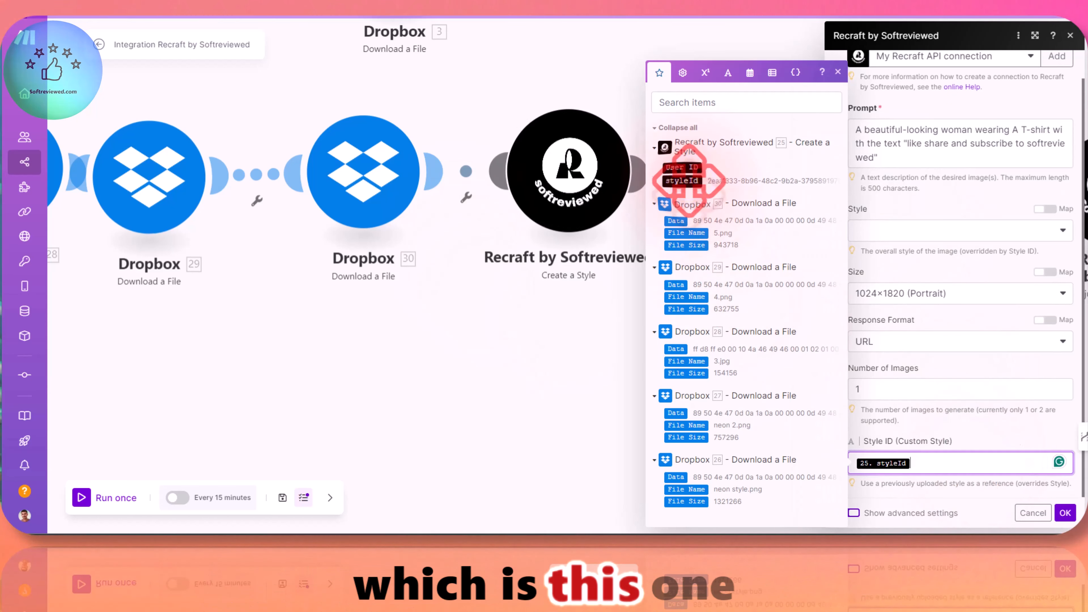
{"action": "left_click", "coordinate": [993, 432]}
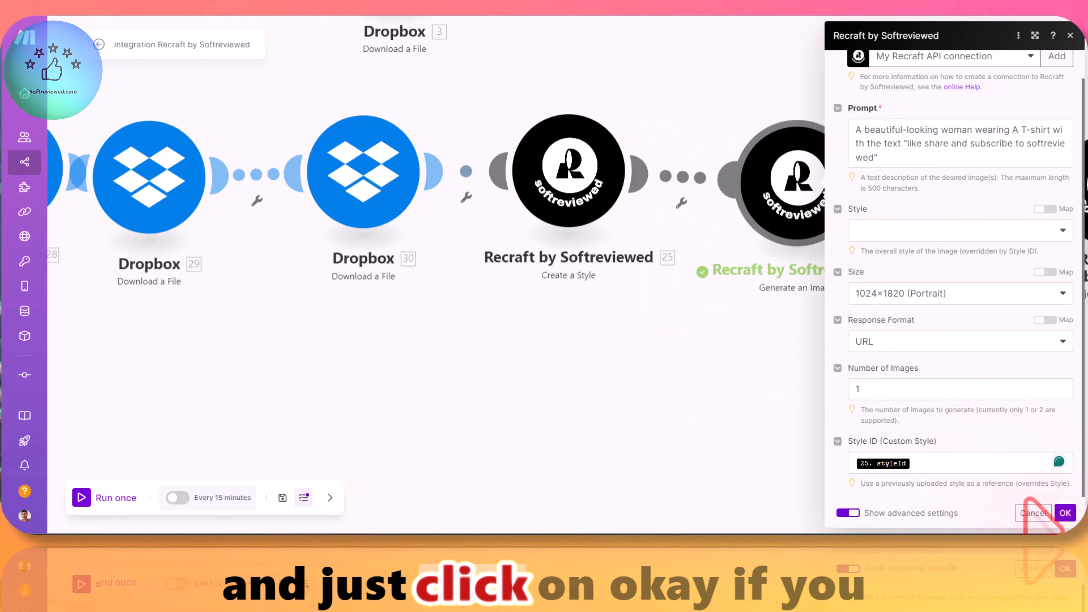
{"action": "left_click", "coordinate": [940, 461]}
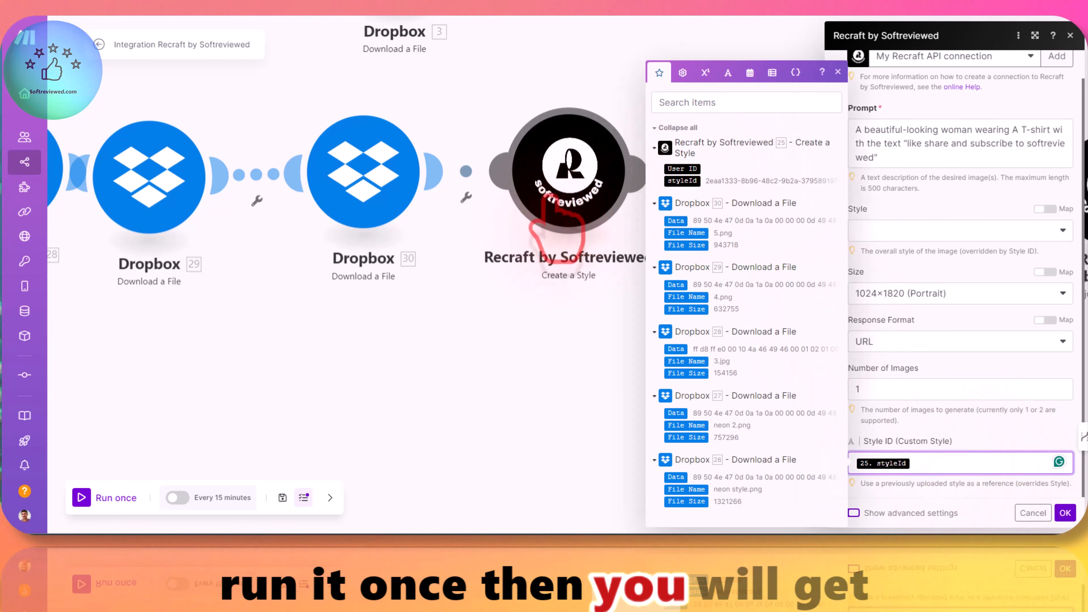
{"action": "left_click", "coordinate": [977, 475]}
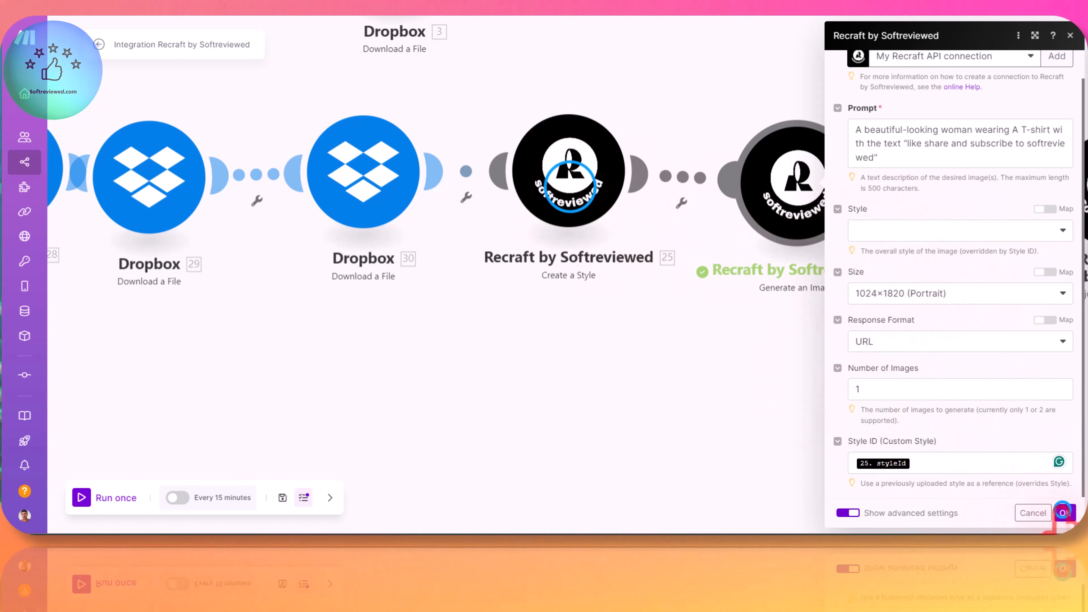
{"action": "left_click", "coordinate": [1063, 512]}
Step: Check the base style in the Create a Style module and run the whole scenario once
{"action": "left_click", "coordinate": [568, 172]}
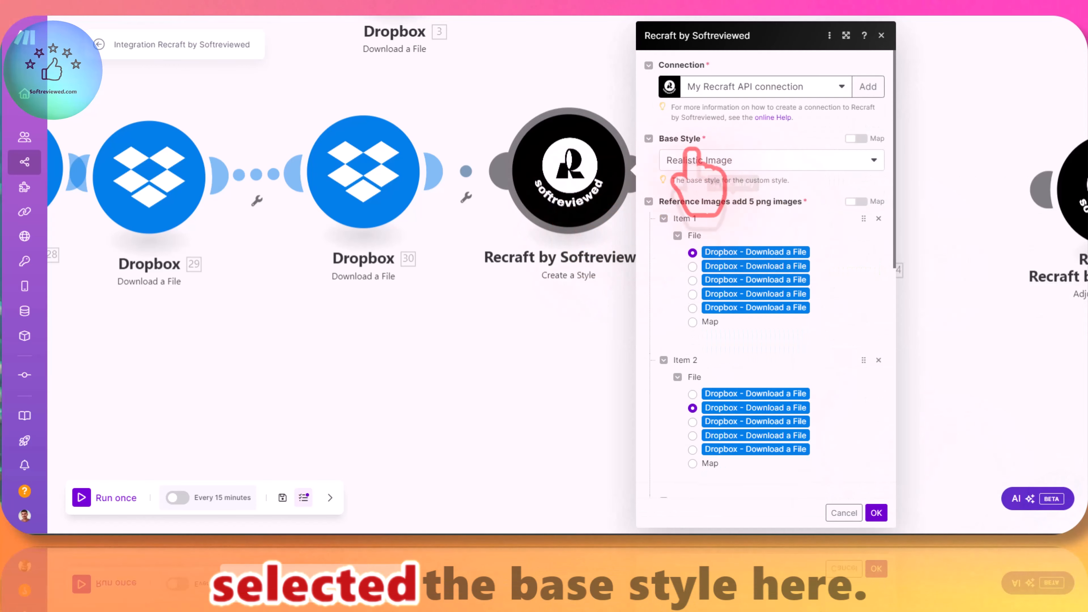
{"action": "left_click", "coordinate": [557, 348]}
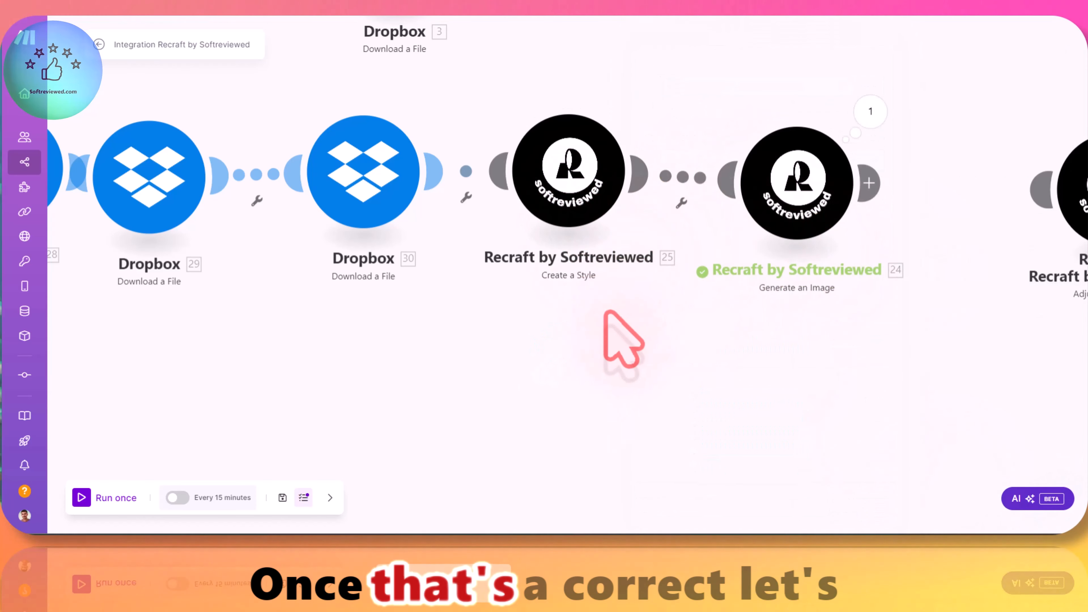
{"action": "scroll", "coordinate": [623, 338], "scroll_direction": "down", "scroll_amount": 2}
{"action": "scroll", "coordinate": [305, 371], "scroll_direction": "down", "scroll_amount": 1}
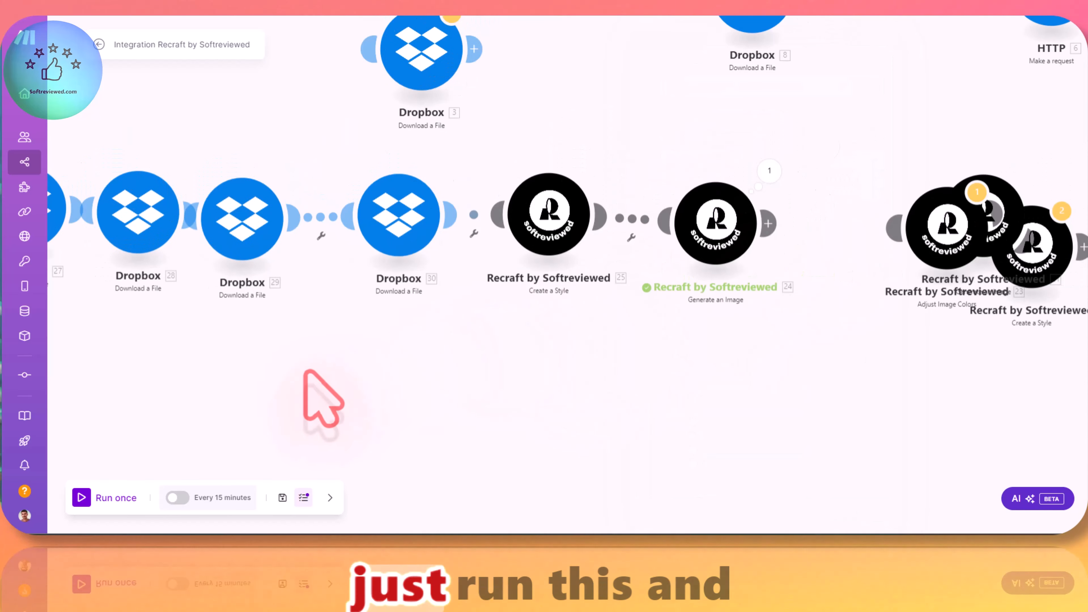
{"action": "left_click", "coordinate": [79, 504]}
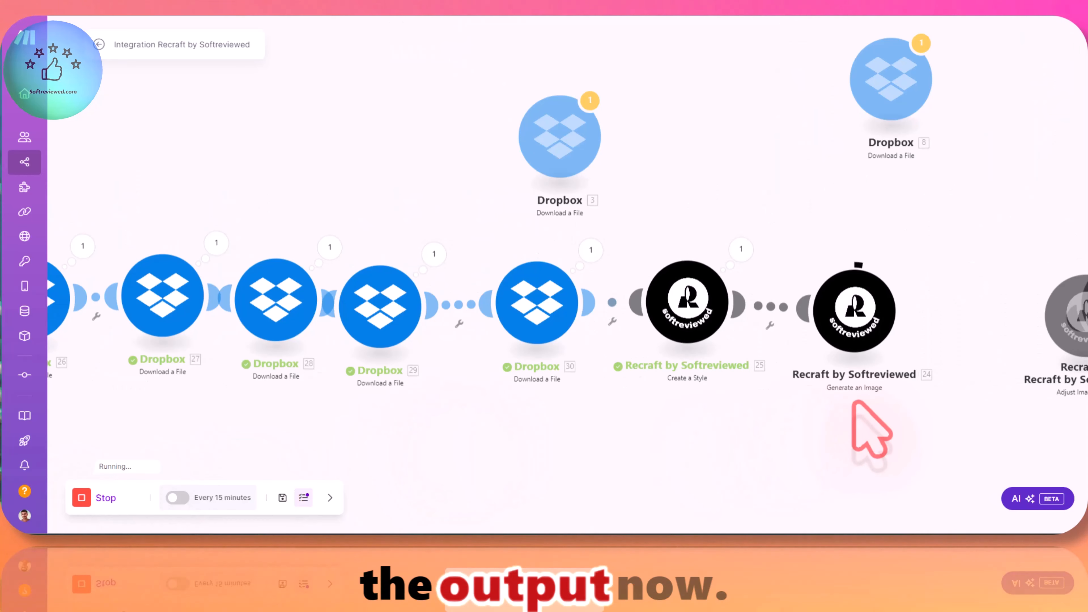
{"action": "scroll", "coordinate": [857, 407], "scroll_direction": "down", "scroll_amount": 1}
{"action": "scroll", "coordinate": [857, 408], "scroll_direction": "up", "scroll_amount": 3}
{"action": "left_click_drag", "start_coordinate": [874, 424], "coordinate": [777, 395]}
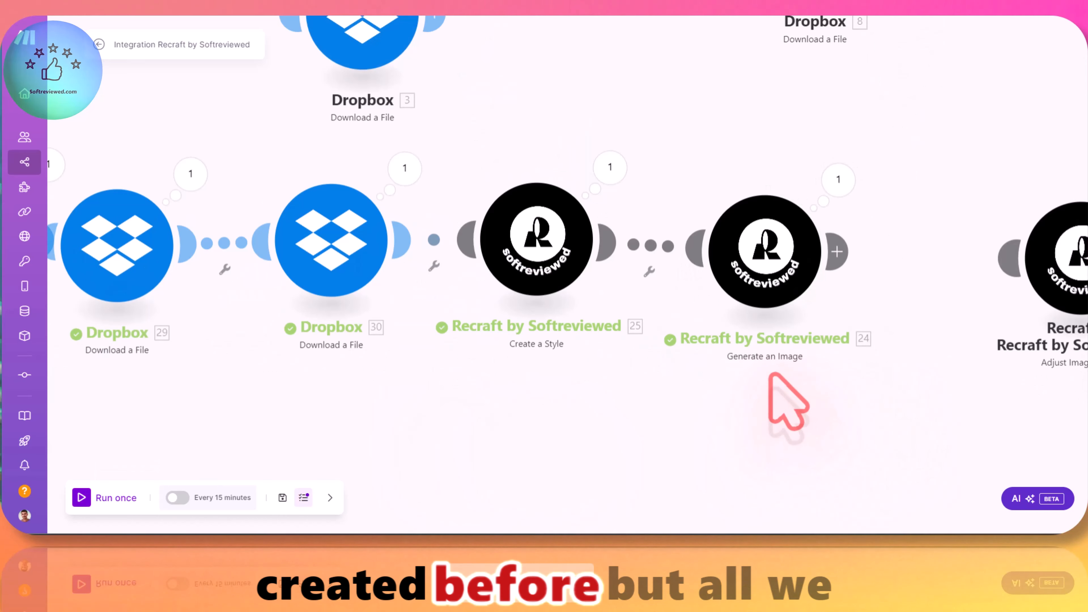
Step: Inspect the Generate an Image module's run output and view the generated image through its output URL
{"action": "left_click", "coordinate": [841, 188]}
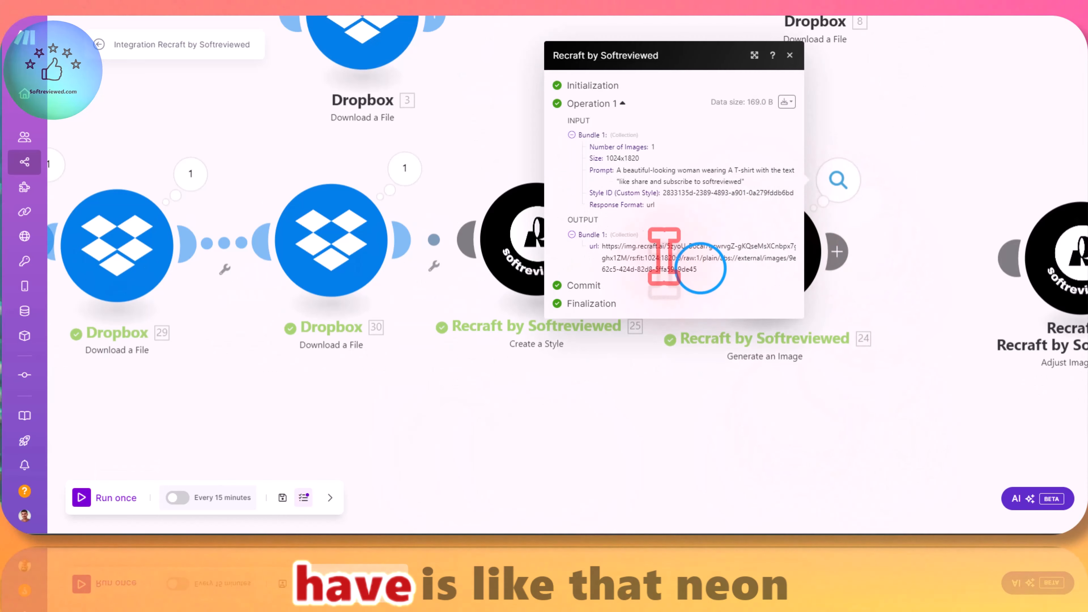
{"action": "left_click_drag", "start_coordinate": [614, 256], "coordinate": [603, 246]}
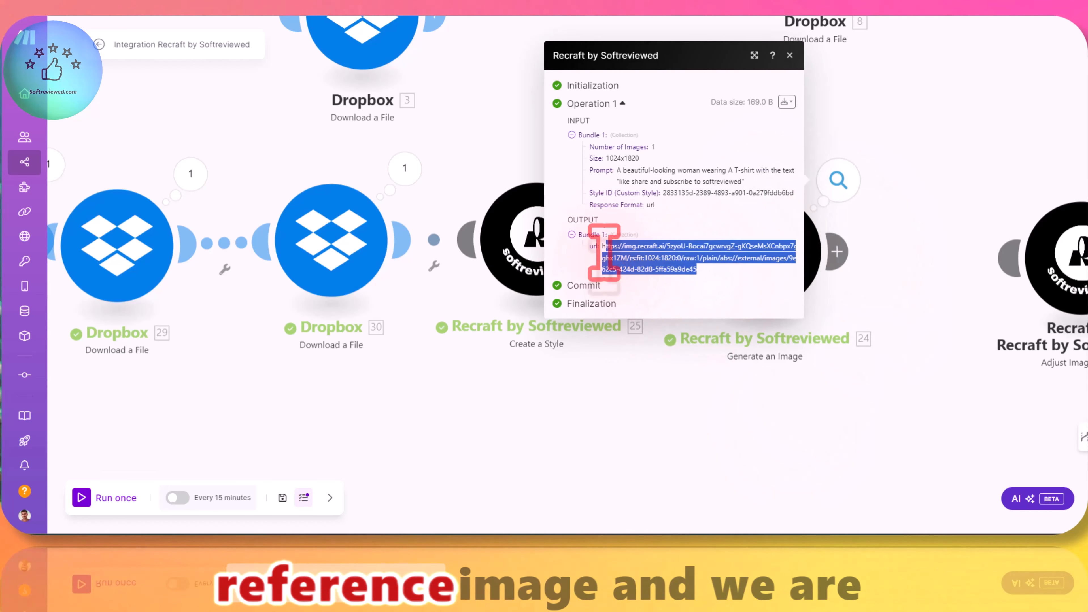
{"action": "right_click", "coordinate": [617, 251]}
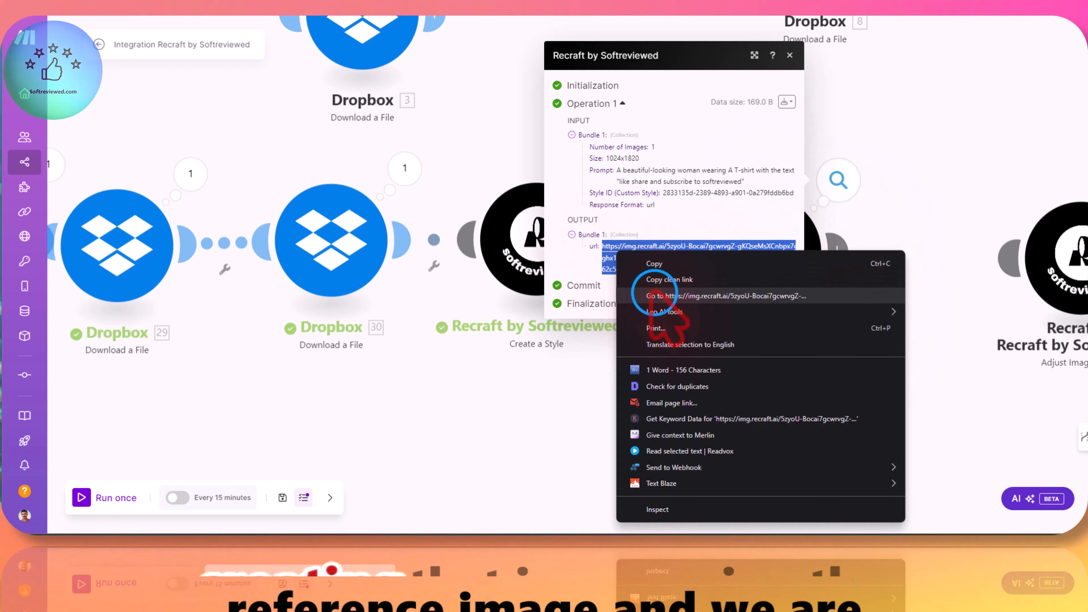
{"action": "left_click", "coordinate": [651, 291]}
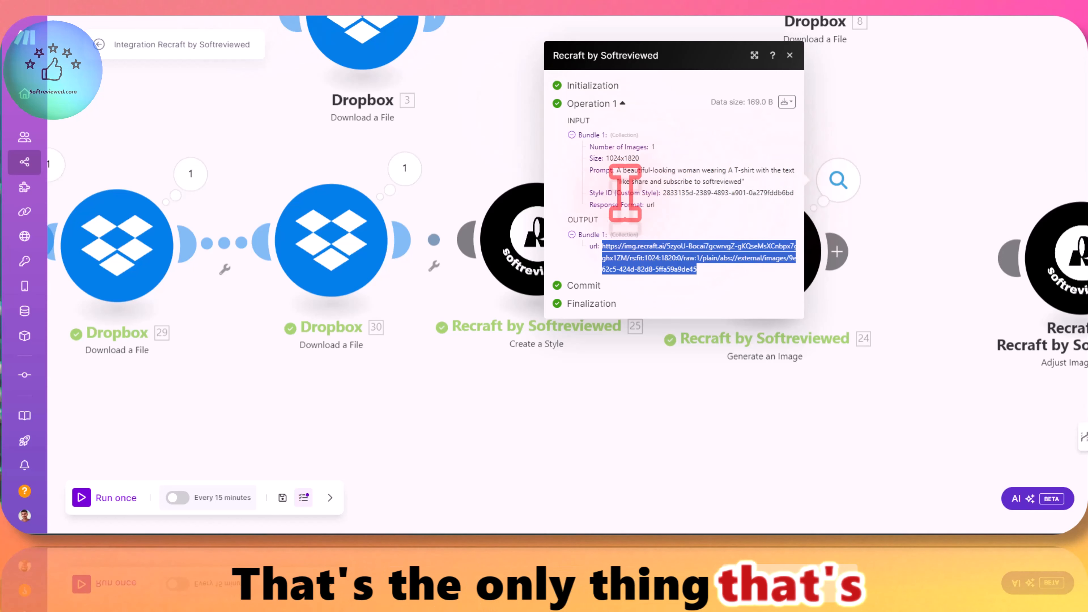
{"action": "left_click", "coordinate": [573, 352]}
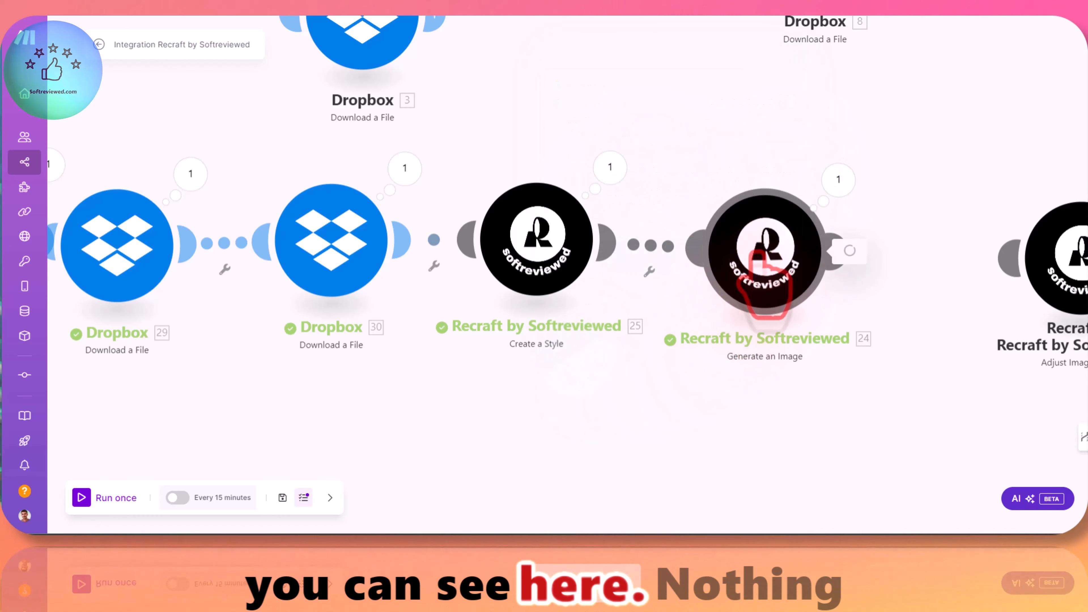
Step: Check the prompt, style and custom Style ID in the Generate an Image module's settings
{"action": "left_click", "coordinate": [759, 260]}
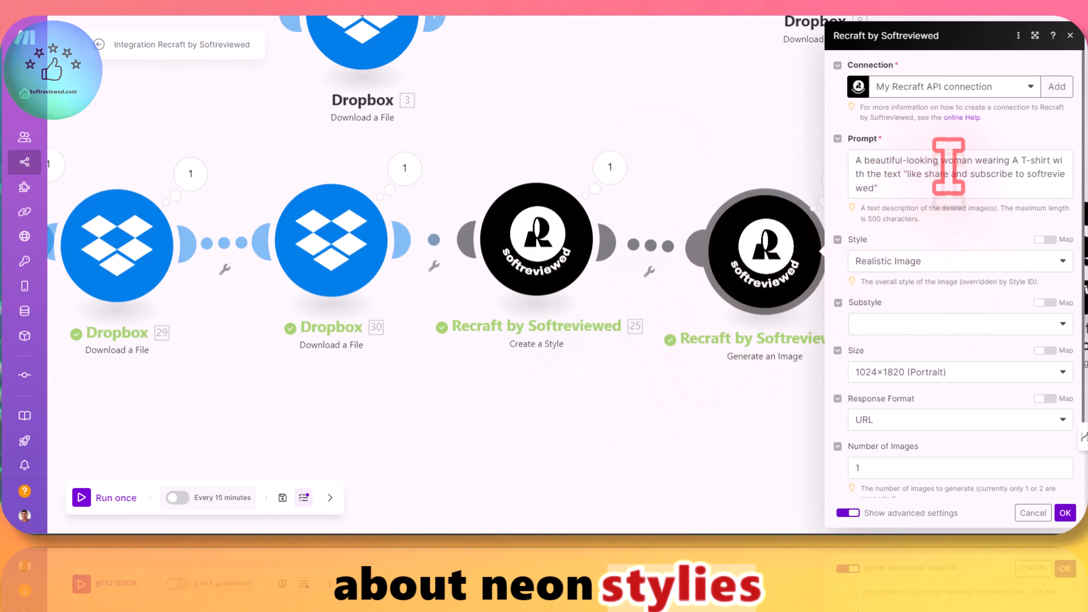
{"action": "scroll", "coordinate": [930, 210], "scroll_direction": "down", "scroll_amount": 2}
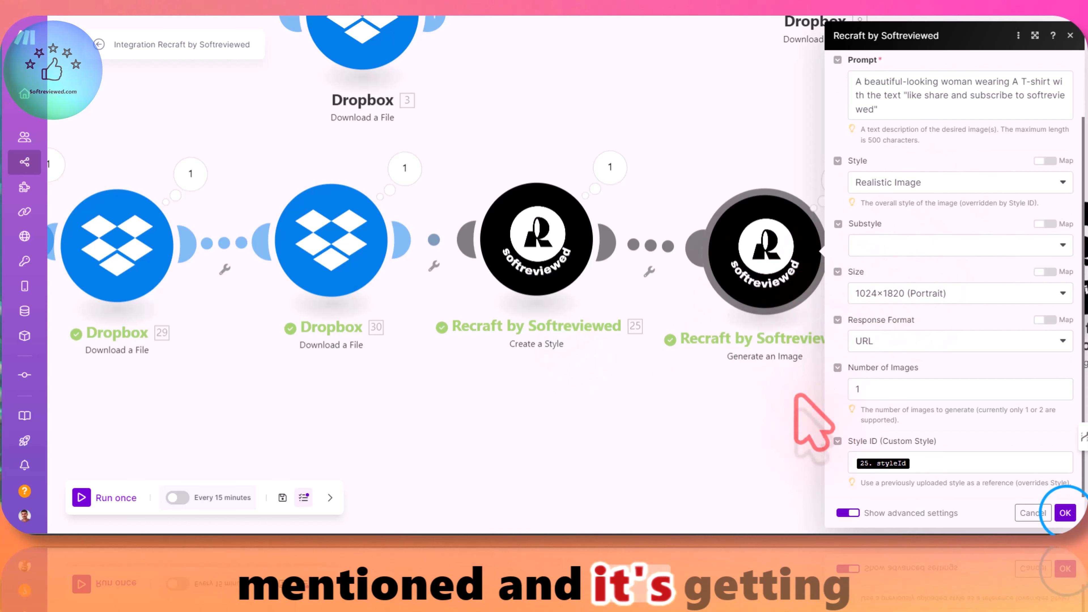
{"action": "left_click", "coordinate": [1065, 512]}
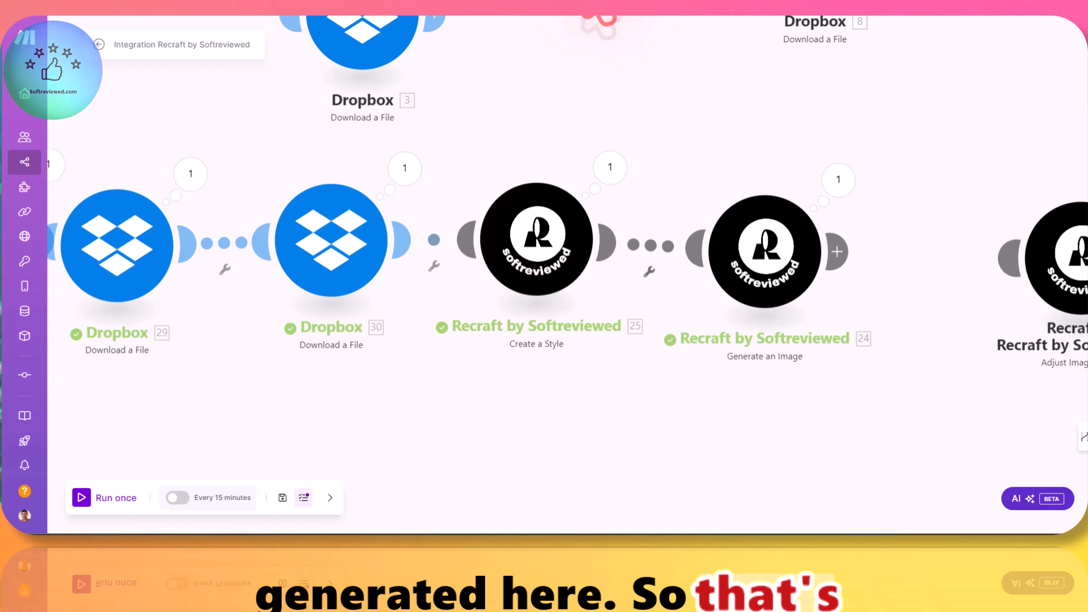
Step: Reopen the Generate an Image run output and view the generated image from its URL again
{"action": "left_click", "coordinate": [838, 180]}
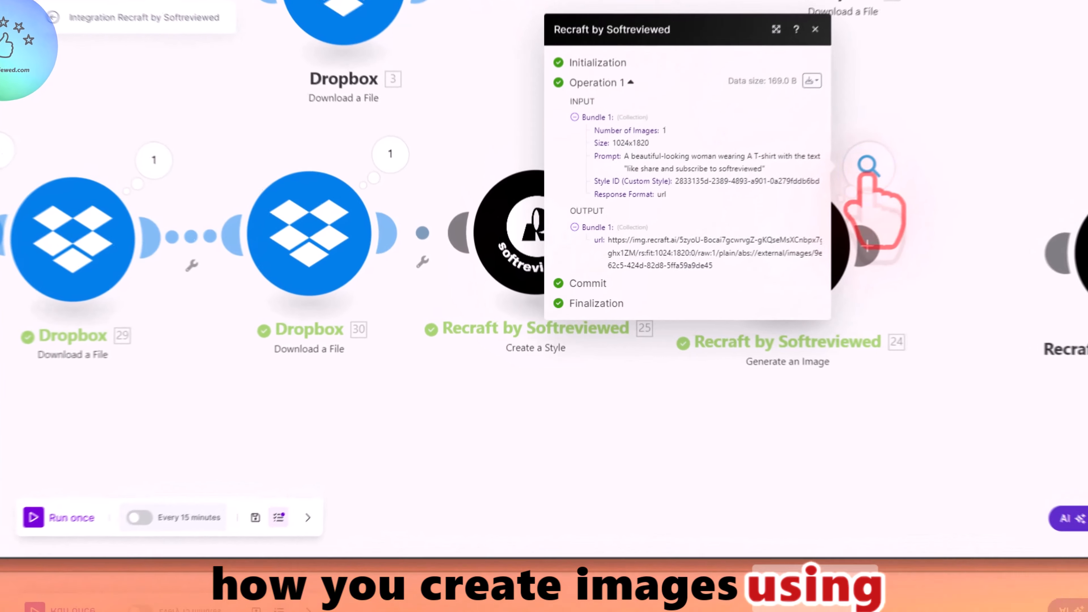
{"action": "left_click_drag", "start_coordinate": [724, 274], "coordinate": [622, 241]}
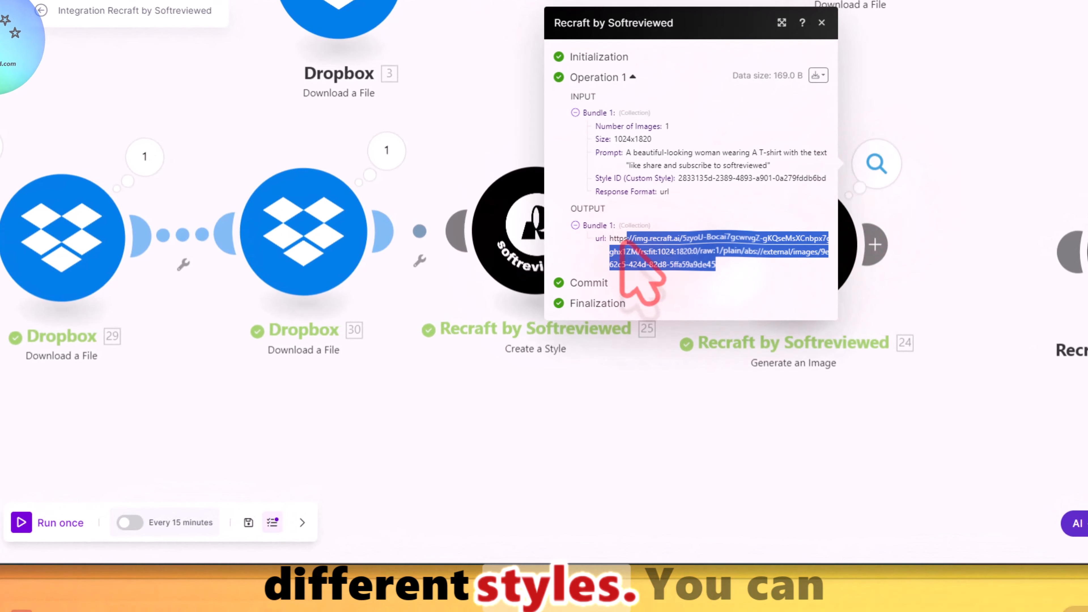
{"action": "right_click", "coordinate": [634, 245]}
{"action": "left_click", "coordinate": [689, 292]}
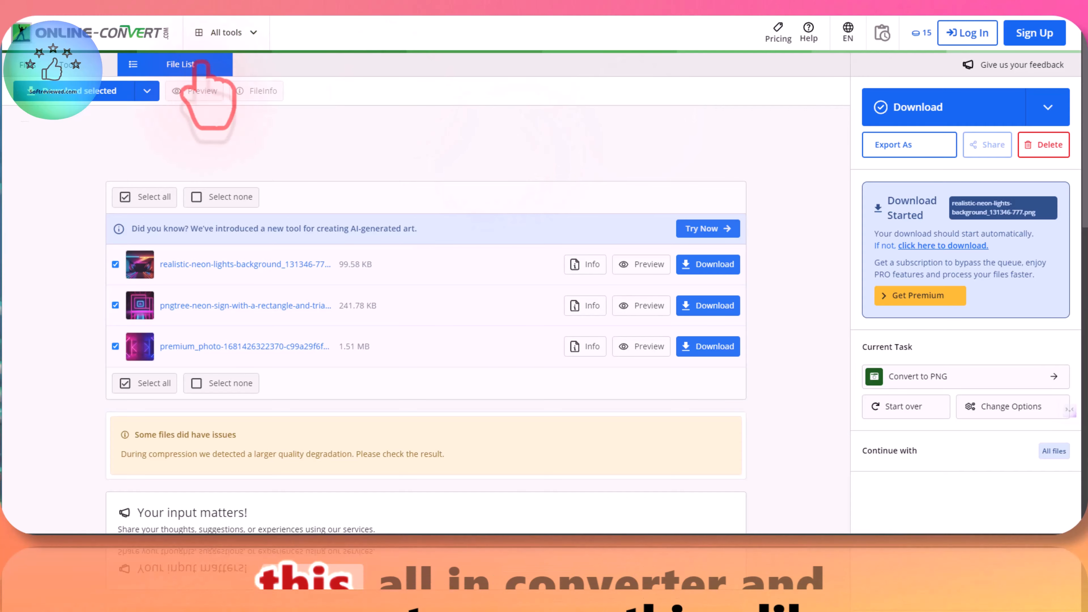
Step: Review the PNG-converted neon reference images on Online-Convert, return to the scenario and close the module's run output
{"action": "scroll", "coordinate": [266, 212], "scroll_direction": "down", "scroll_amount": 3}
{"action": "scroll", "coordinate": [315, 199], "scroll_direction": "up", "scroll_amount": 3}
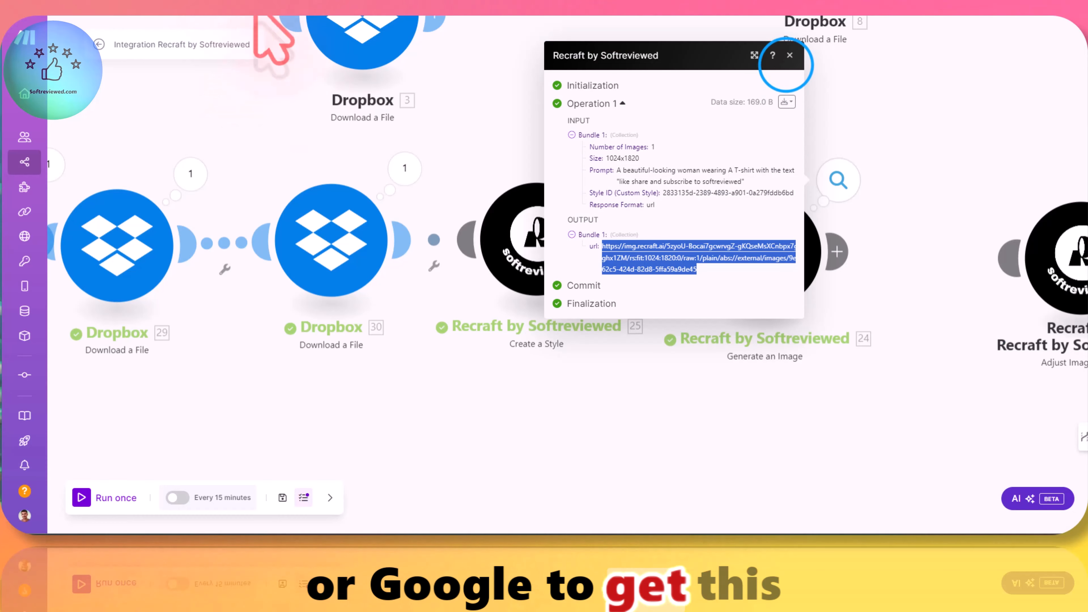
{"action": "left_click", "coordinate": [787, 60]}
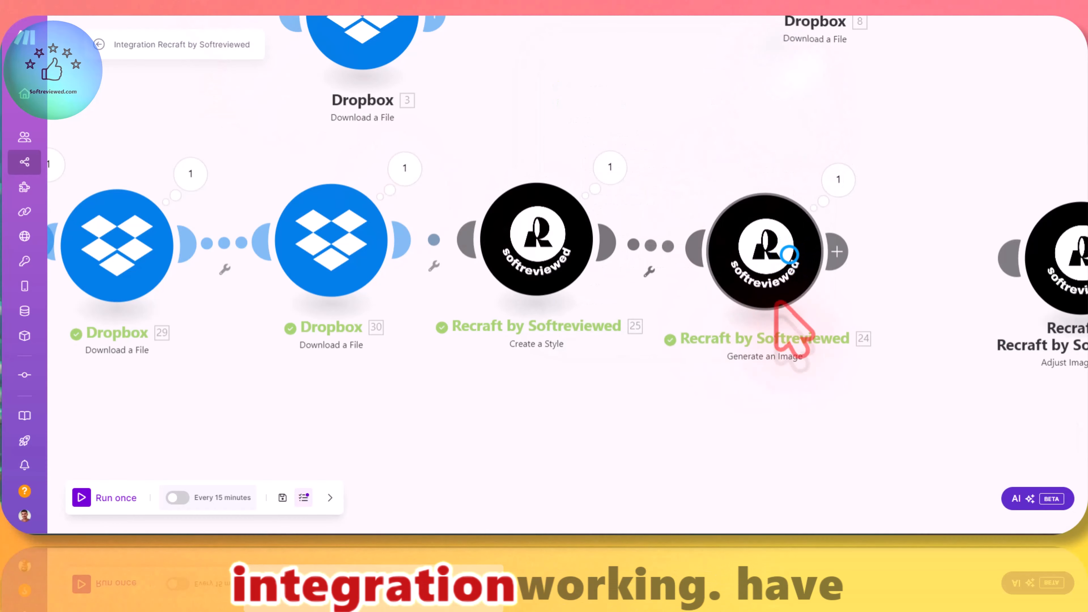
Step: Review the advanced style options in the Generate an Image module's settings
{"action": "left_click_drag", "start_coordinate": [789, 255], "coordinate": [796, 241]}
{"action": "left_click_drag", "start_coordinate": [876, 242], "coordinate": [783, 246]}
{"action": "left_click", "coordinate": [684, 248]}
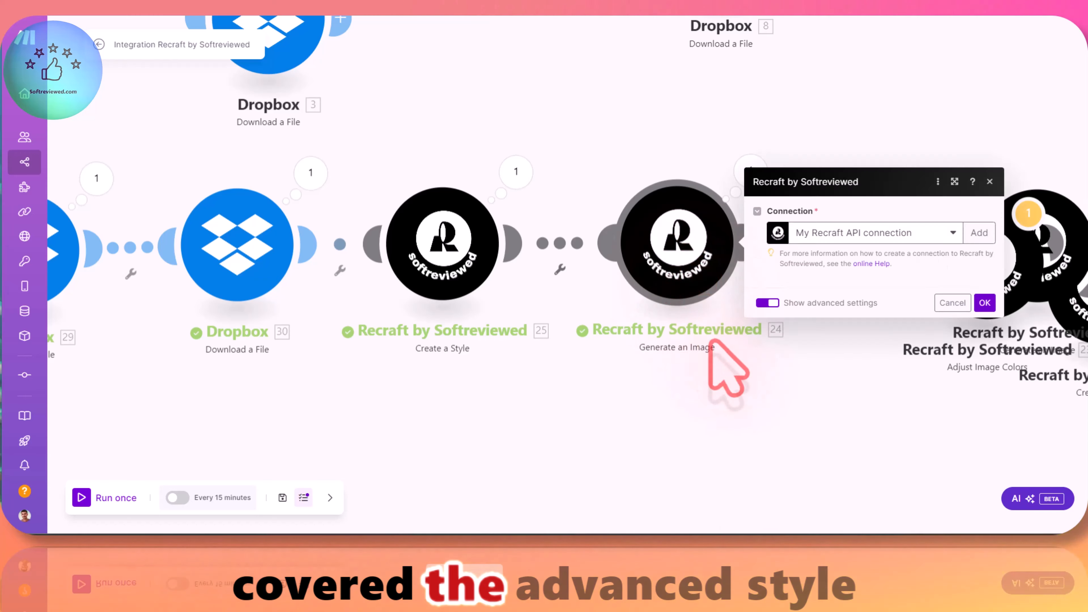
{"action": "left_click", "coordinate": [766, 370]}
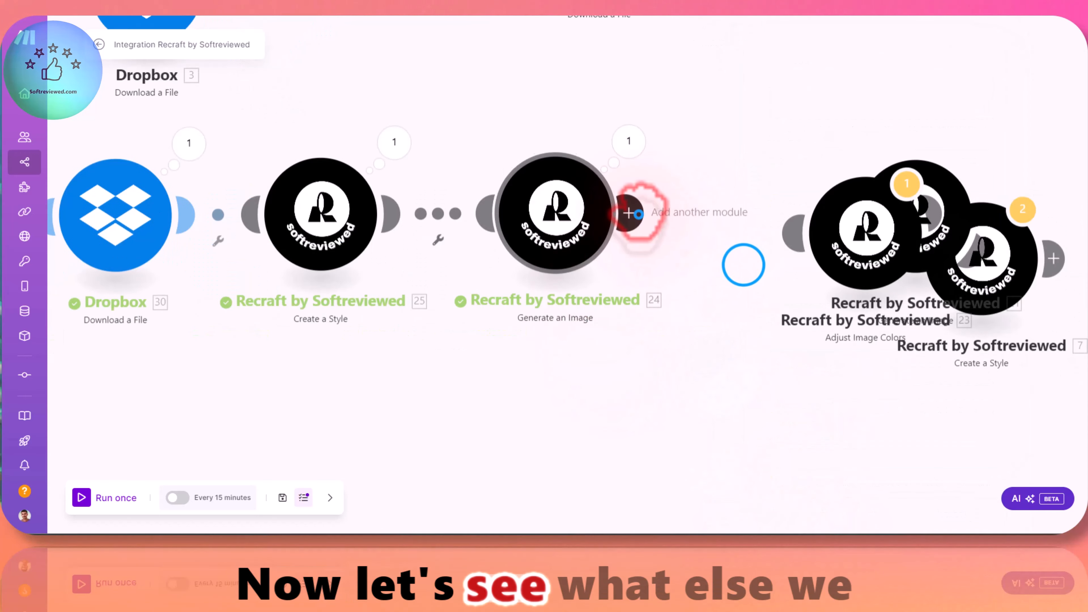
{"action": "left_click", "coordinate": [628, 213]}
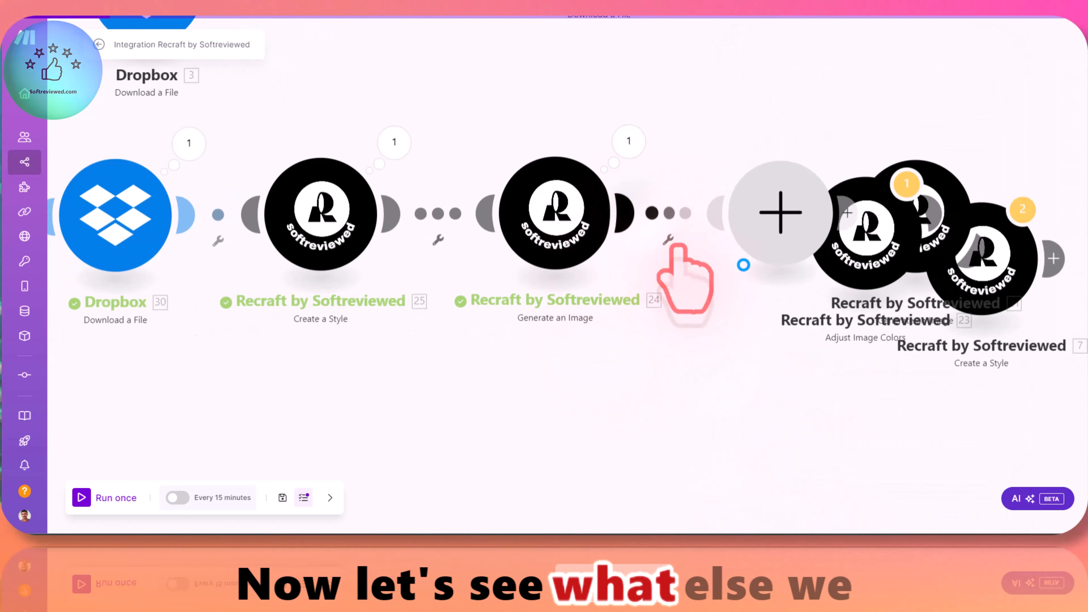
{"action": "left_click", "coordinate": [724, 82]}
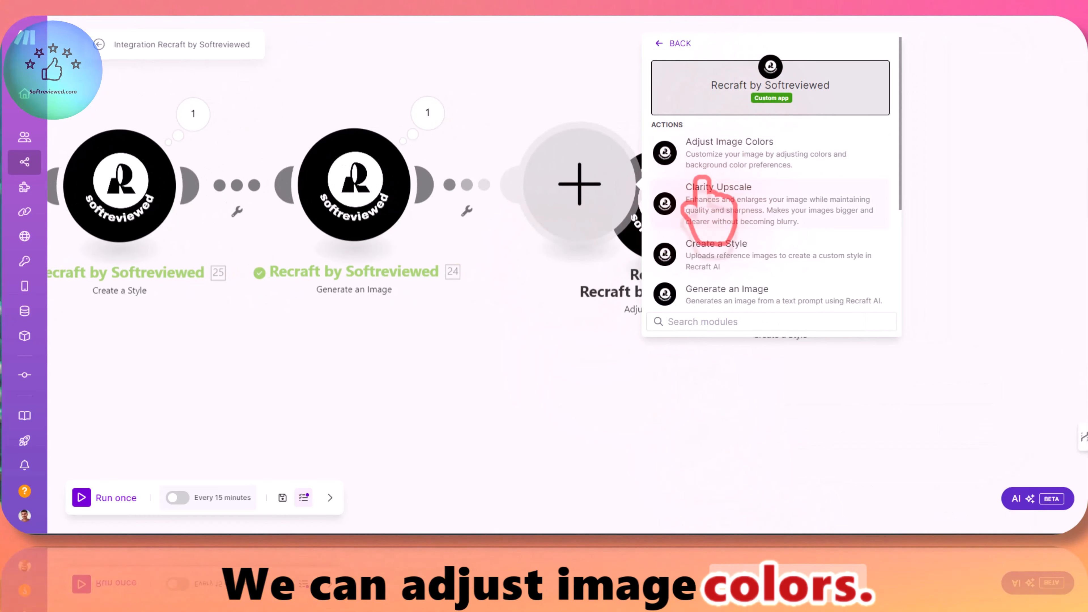
{"action": "left_click", "coordinate": [467, 211]}
{"action": "left_click", "coordinate": [497, 233]}
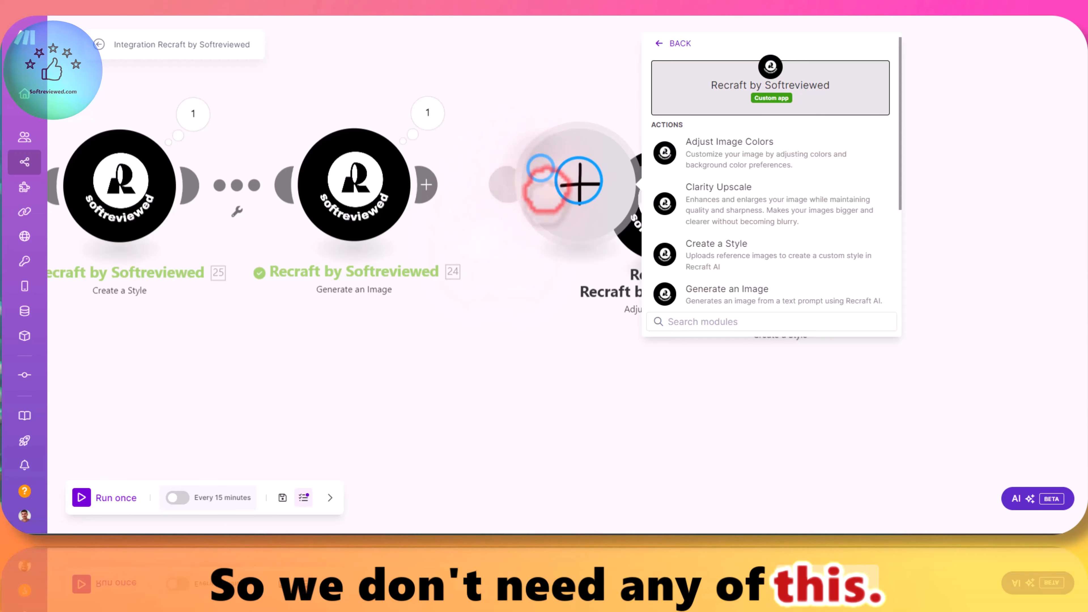
{"action": "left_click_drag", "start_coordinate": [541, 168], "coordinate": [533, 289]}
{"action": "left_click_drag", "start_coordinate": [578, 181], "coordinate": [575, 327]}
{"action": "right_click", "coordinate": [575, 326]}
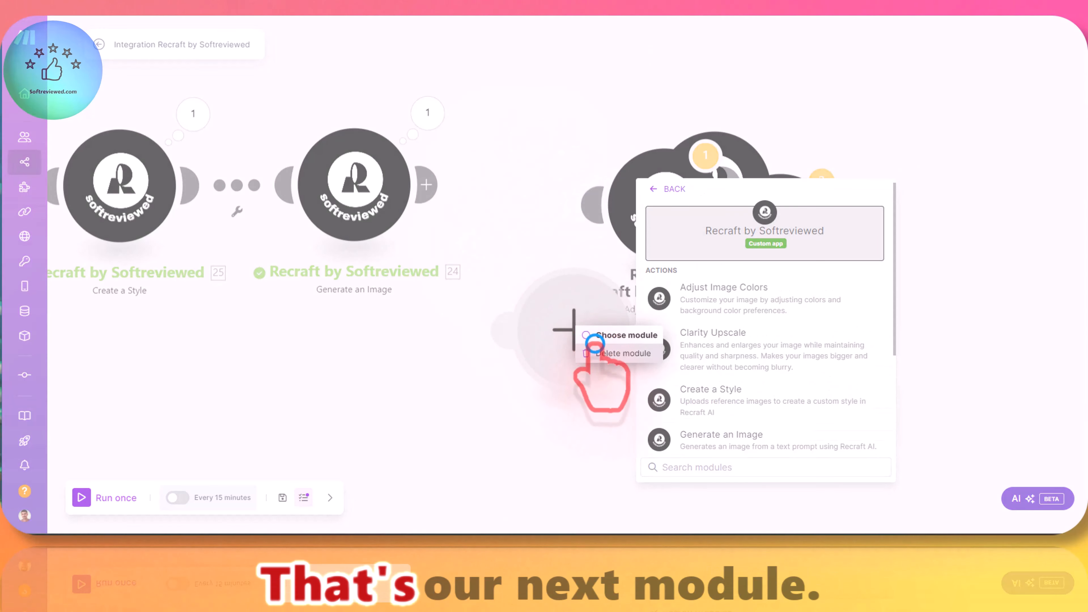
{"action": "left_click", "coordinate": [595, 341]}
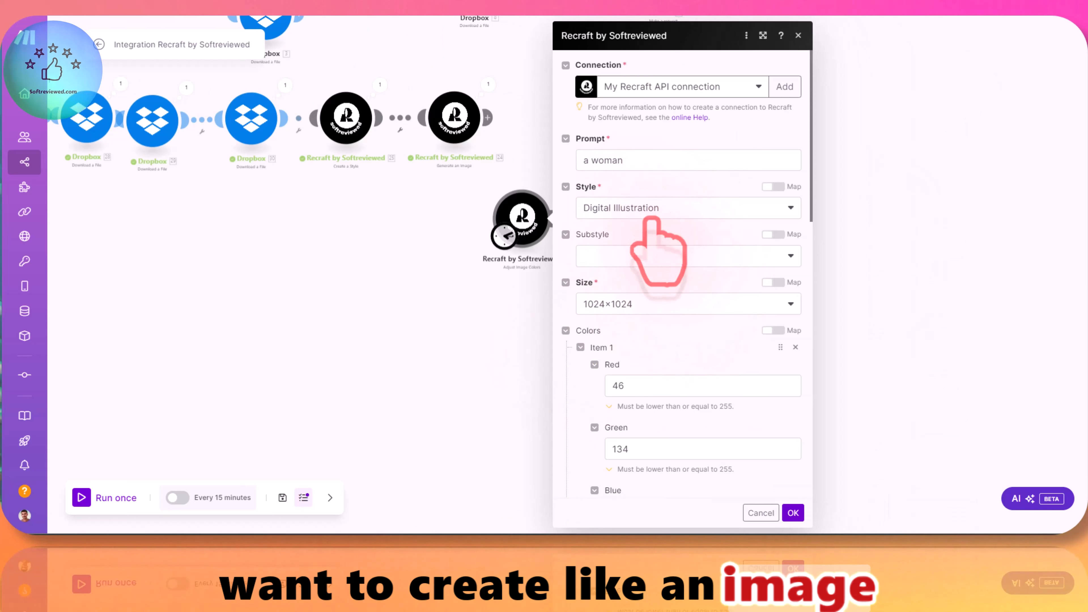
Step: Examine the RGB color items in the Adjust Image Colors module's settings
{"action": "scroll", "coordinate": [660, 240], "scroll_direction": "down", "scroll_amount": 4}
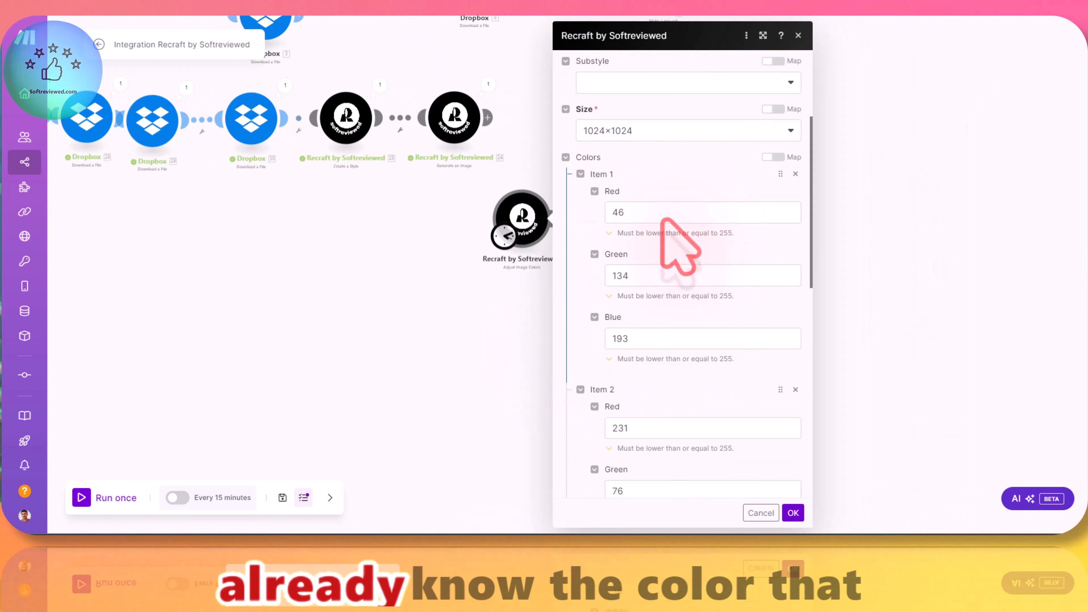
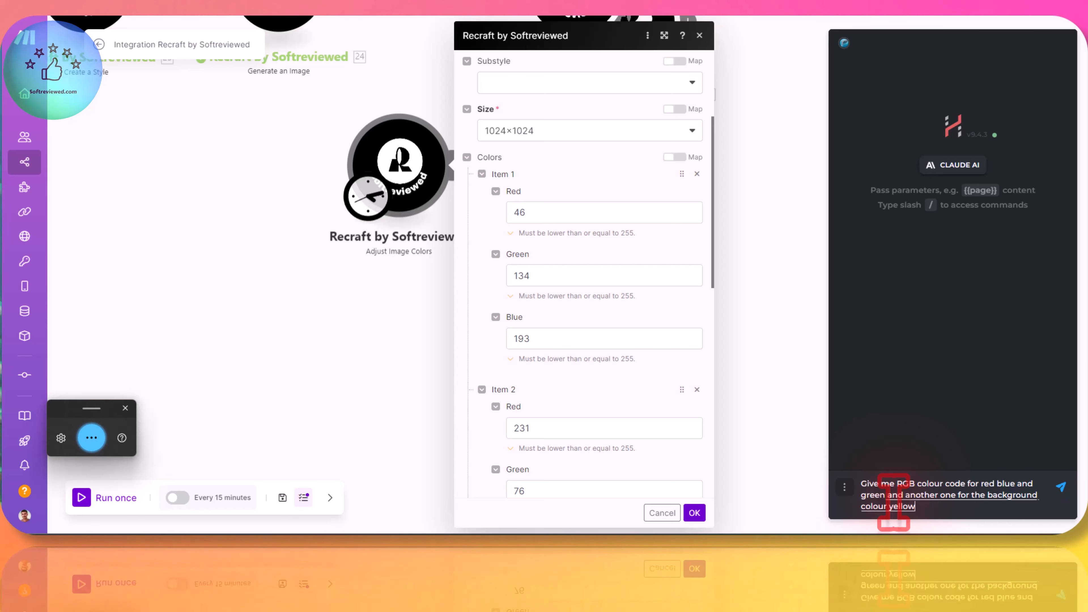
Step: Ask Claude AI for the RGB colour codes of red, blue, green and a yellow background, and check the yellow code in its reply
{"action": "key", "text": "Return"}
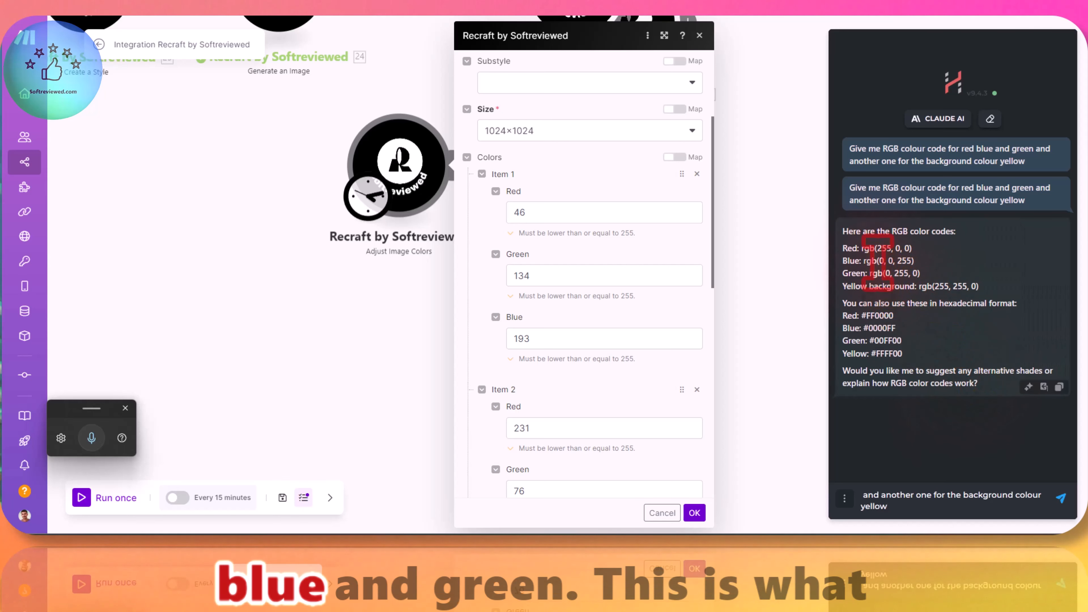
{"action": "mouse_move", "coordinate": [924, 274]}
{"action": "left_mouse_down"}
{"action": "mouse_move", "coordinate": [840, 252]}
{"action": "mouse_move", "coordinate": [845, 286]}
{"action": "mouse_move", "coordinate": [924, 286]}
{"action": "left_mouse_up"}
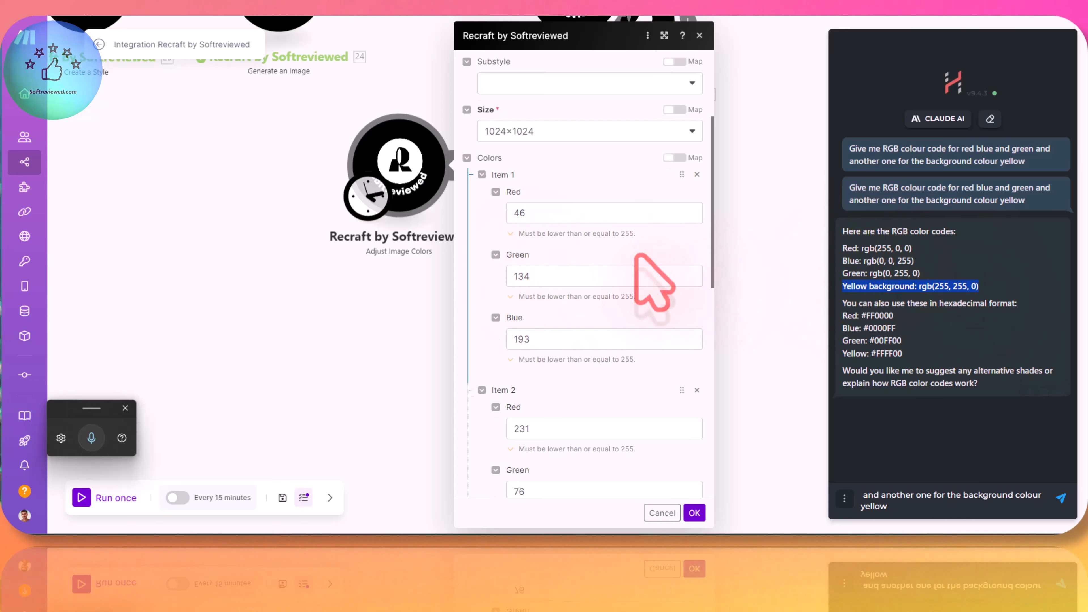
{"action": "scroll", "coordinate": [656, 280], "scroll_direction": "up", "scroll_amount": 2}
{"action": "scroll", "coordinate": [651, 275], "scroll_direction": "down", "scroll_amount": 2}
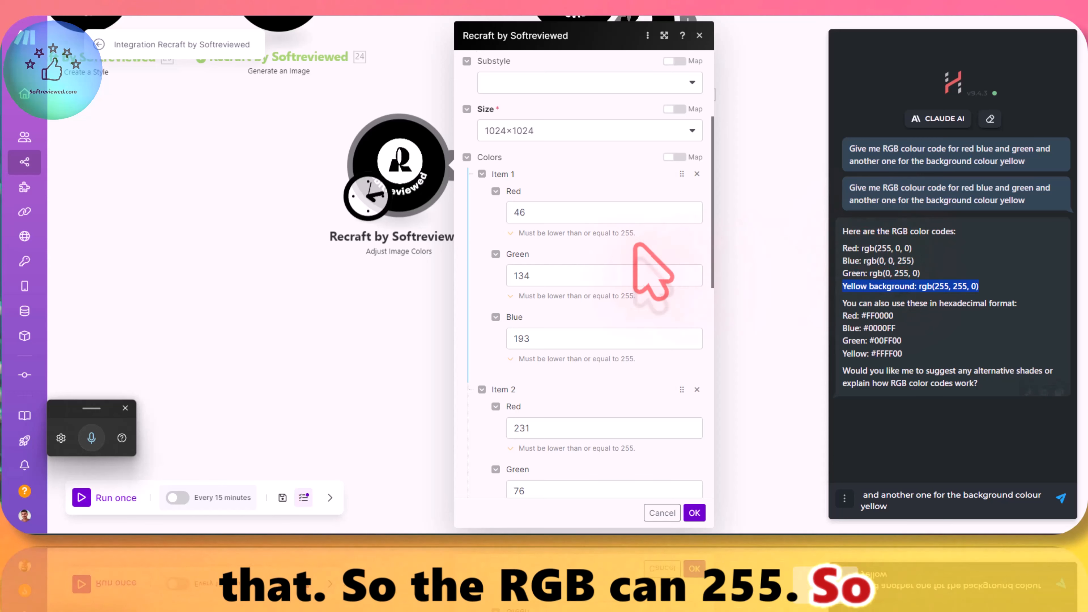
Step: Set color Item 1 in the Adjust Image Colors settings to Red 255, Green 0, Blue 0
{"action": "double_click", "coordinate": [882, 248]}
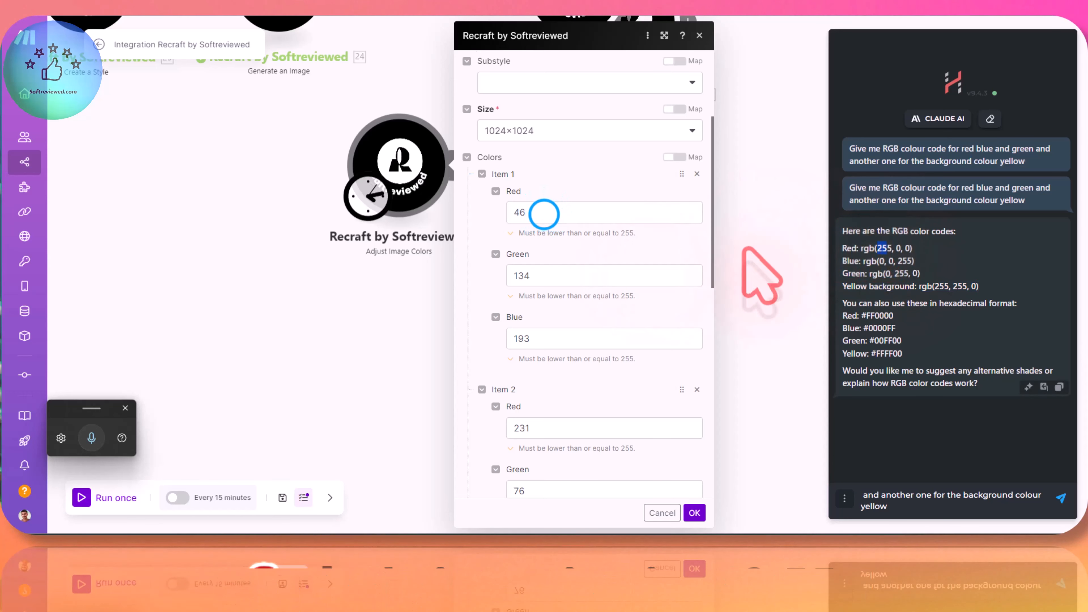
{"action": "left_click", "coordinate": [517, 213]}
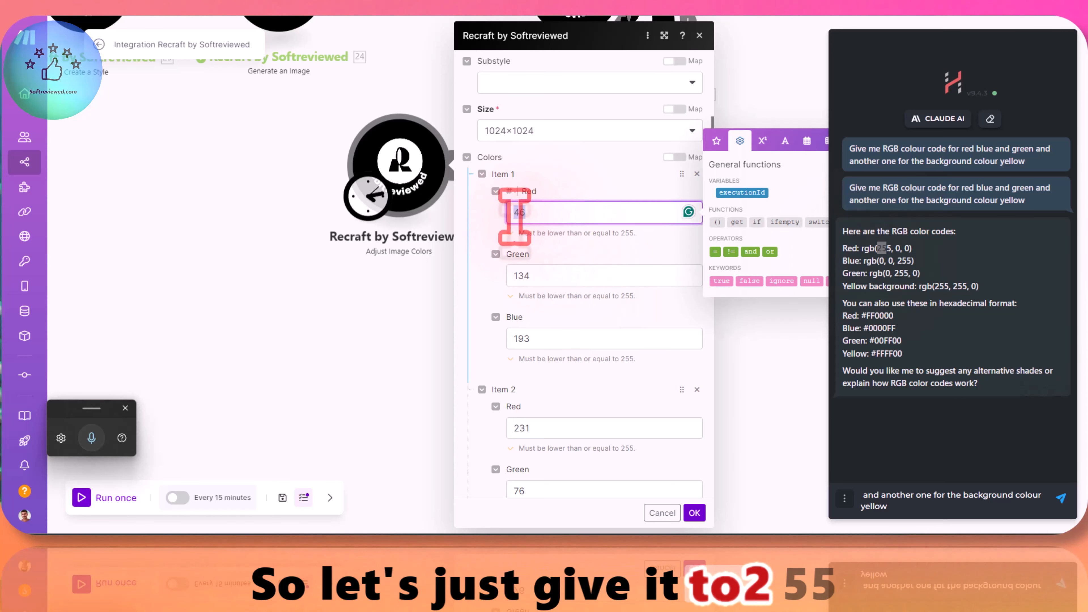
{"action": "type", "text": "255"}
{"action": "left_click", "coordinate": [539, 278]}
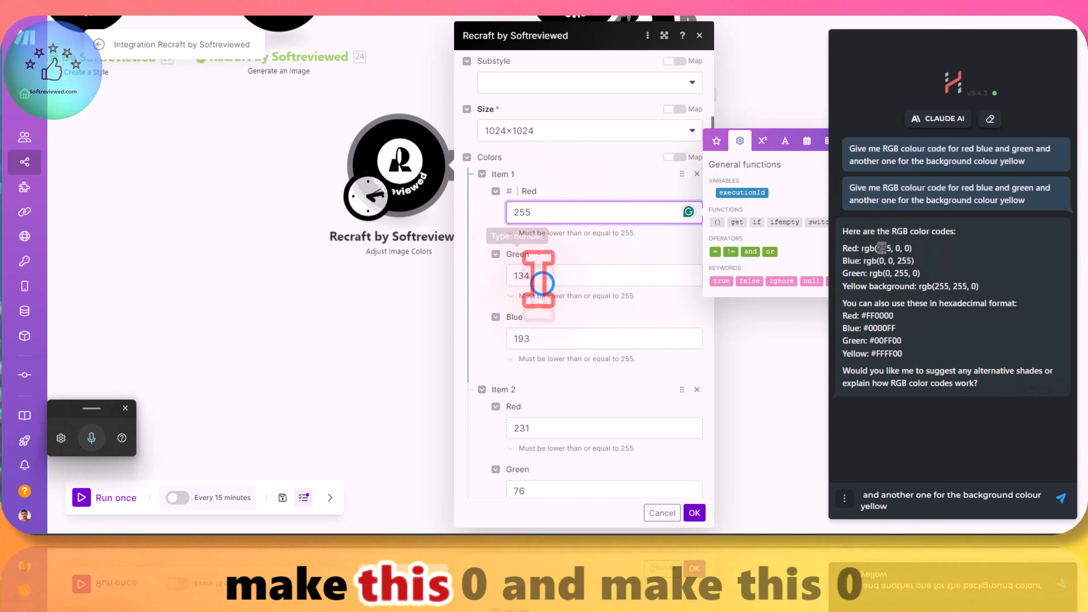
{"action": "type", "text": "0"}
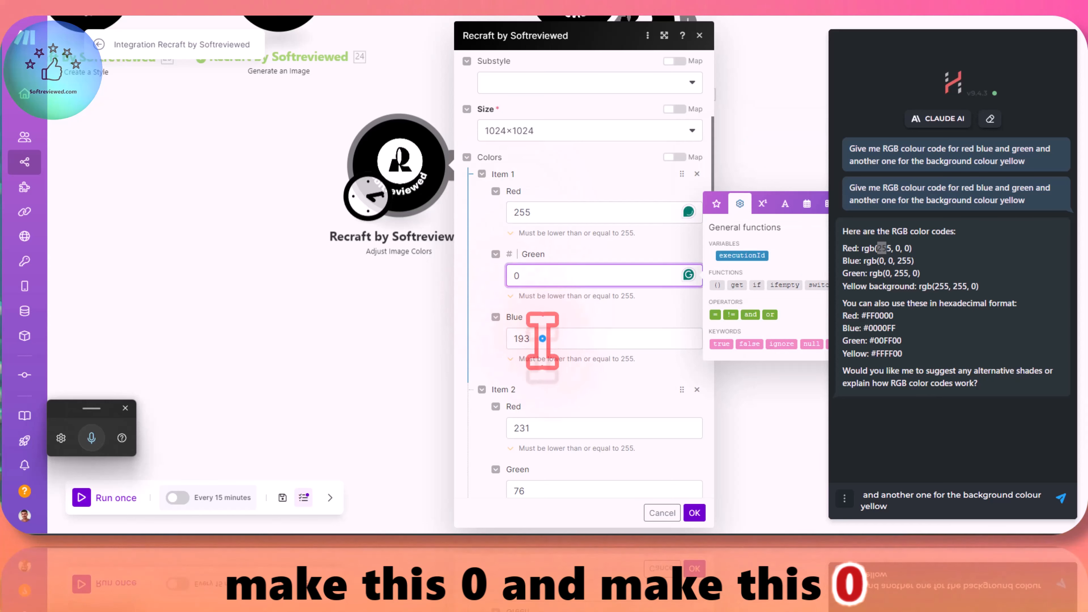
{"action": "left_click", "coordinate": [531, 338]}
{"action": "type", "text": "0"}
{"action": "left_click", "coordinate": [530, 382]}
Step: Set color Item 2 to Red 0, Green 0, Blue 255
{"action": "scroll", "coordinate": [579, 403], "scroll_direction": "down", "scroll_amount": 4}
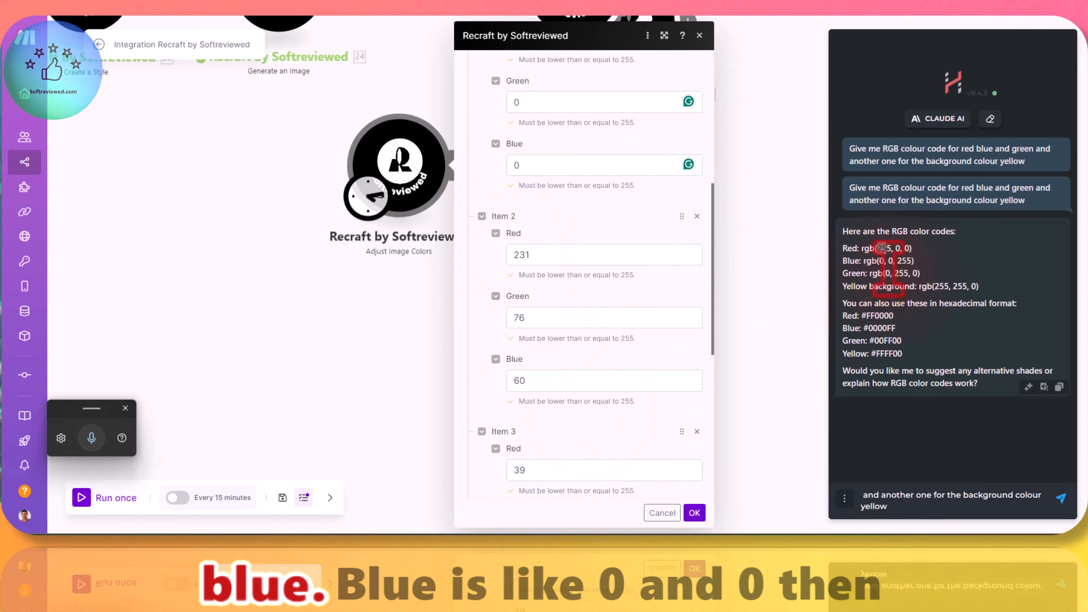
{"action": "double_click", "coordinate": [527, 255]}
{"action": "type", "text": "0"}
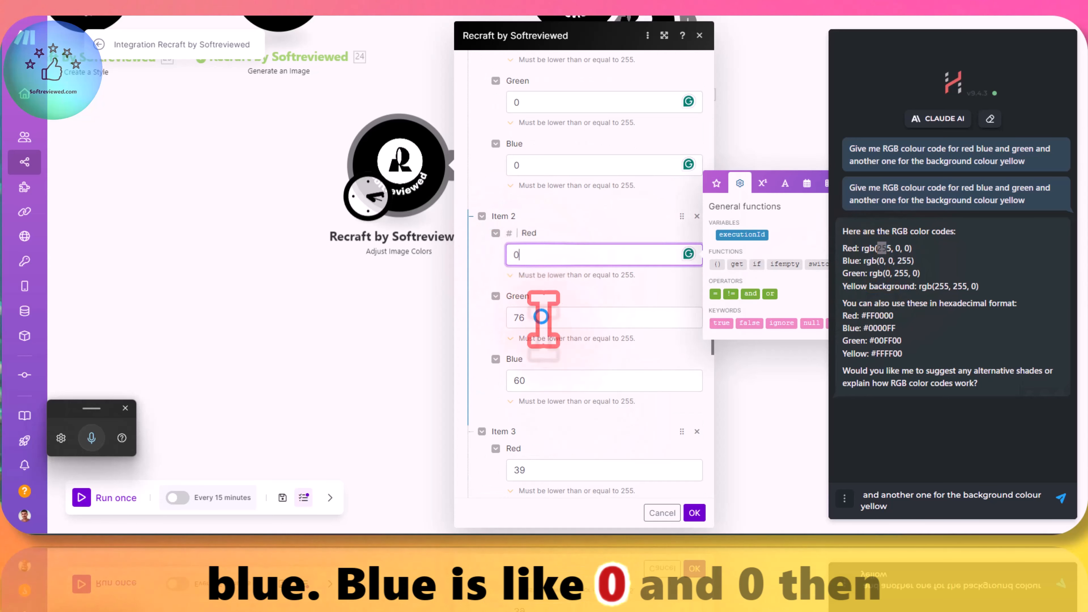
{"action": "double_click", "coordinate": [538, 318]}
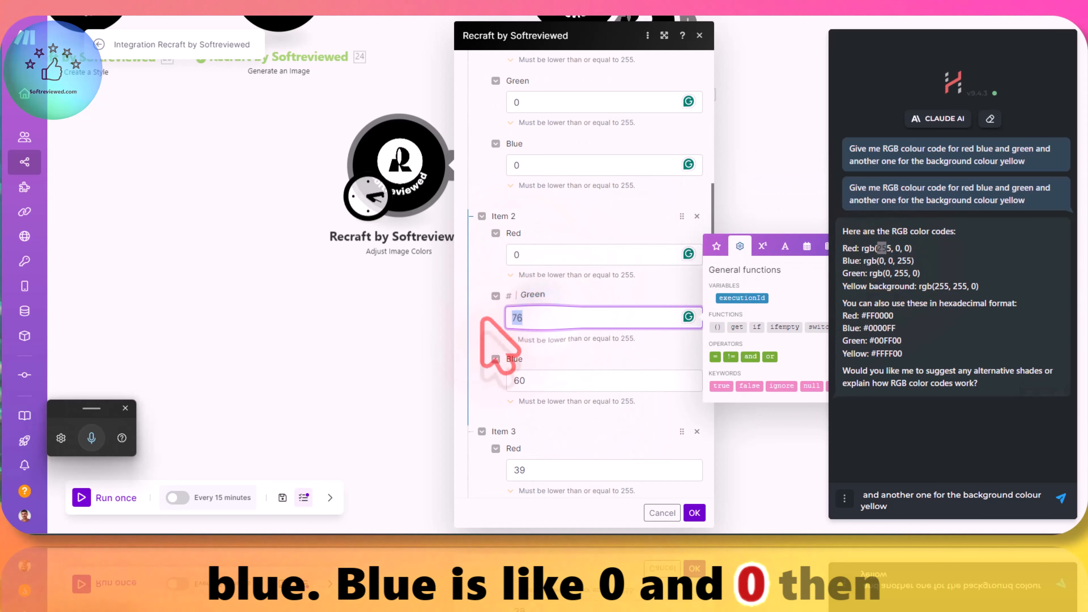
{"action": "double_click", "coordinate": [536, 381]}
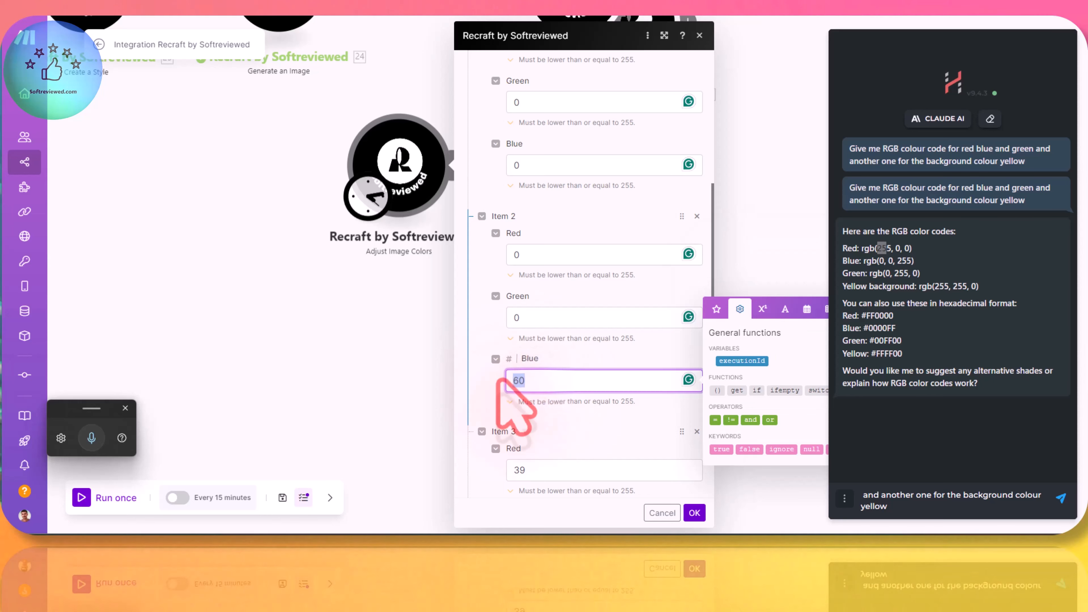
{"action": "type", "text": "255"}
{"action": "left_click", "coordinate": [556, 403]}
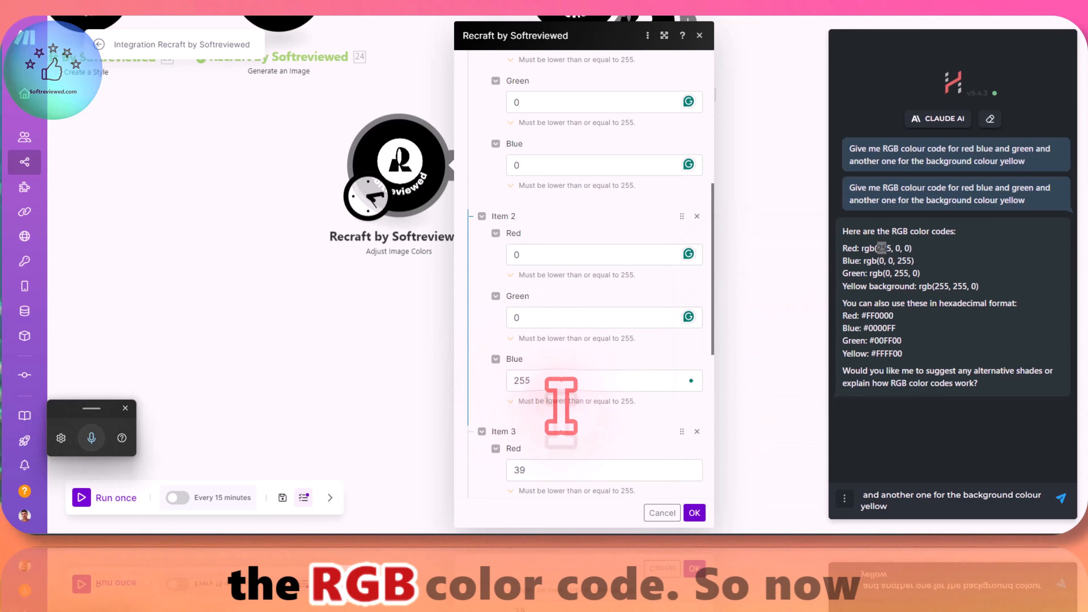
Step: Set color Item 3 to Red 0, Green 255, Blue 0
{"action": "scroll", "coordinate": [557, 385], "scroll_direction": "down", "scroll_amount": 5}
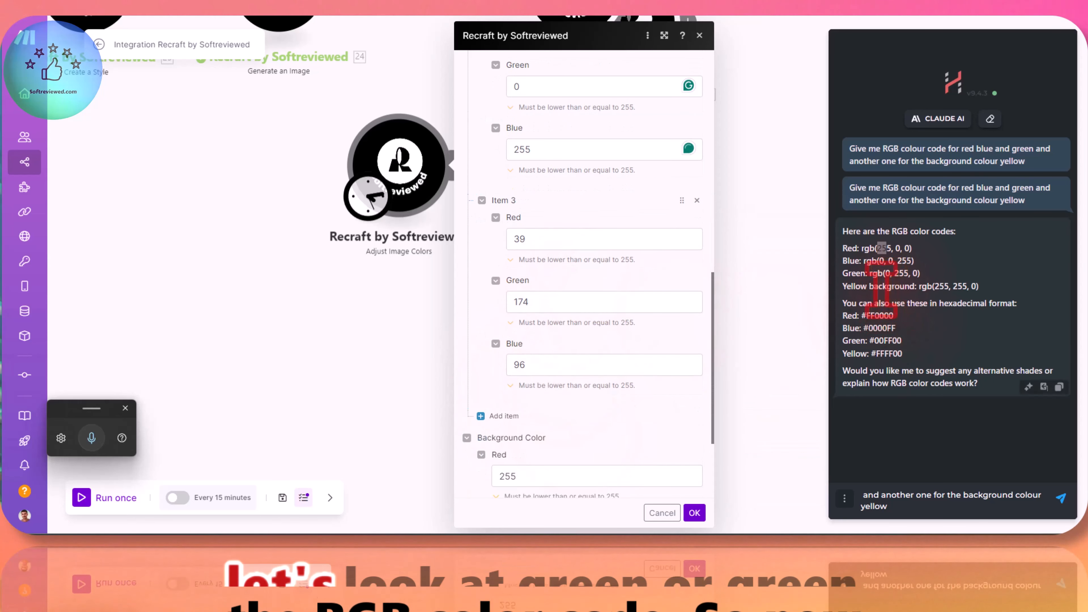
{"action": "double_click", "coordinate": [517, 239]}
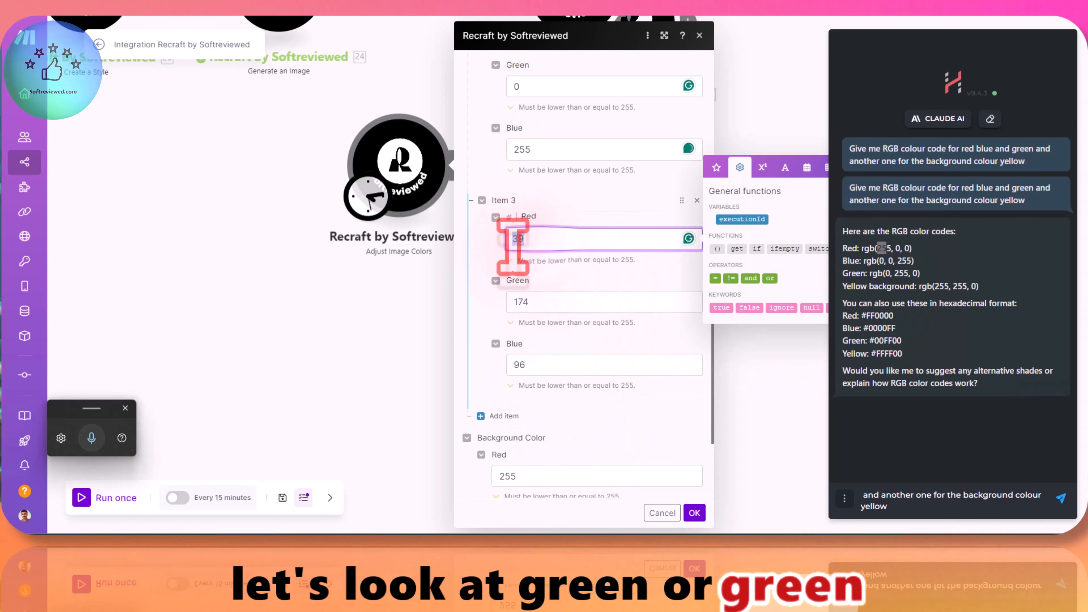
{"action": "type", "text": "0"}
{"action": "double_click", "coordinate": [514, 302]}
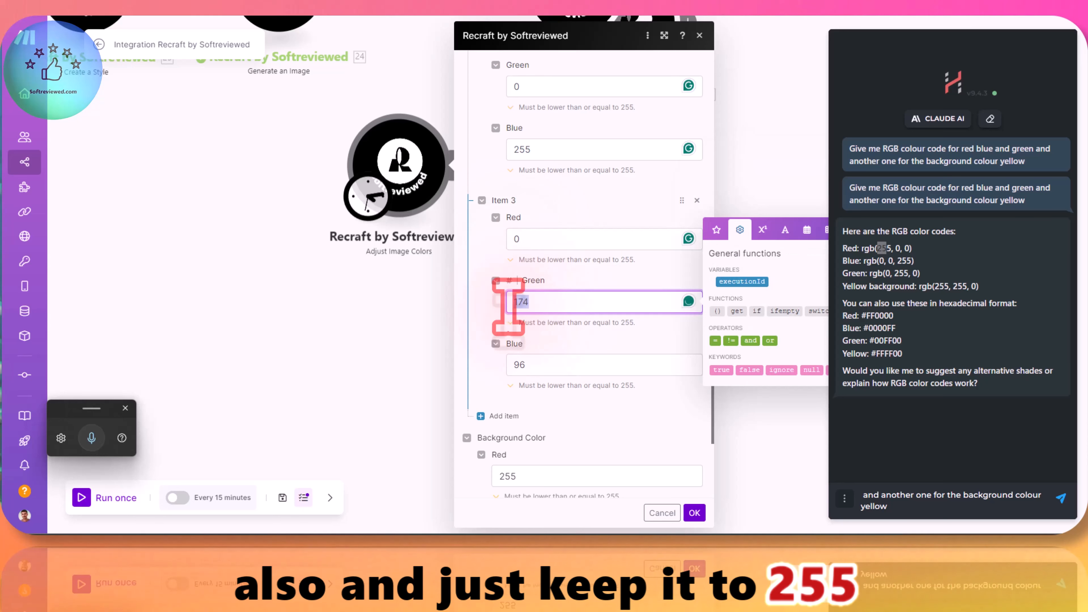
{"action": "type", "text": "255"}
{"action": "double_click", "coordinate": [516, 364]}
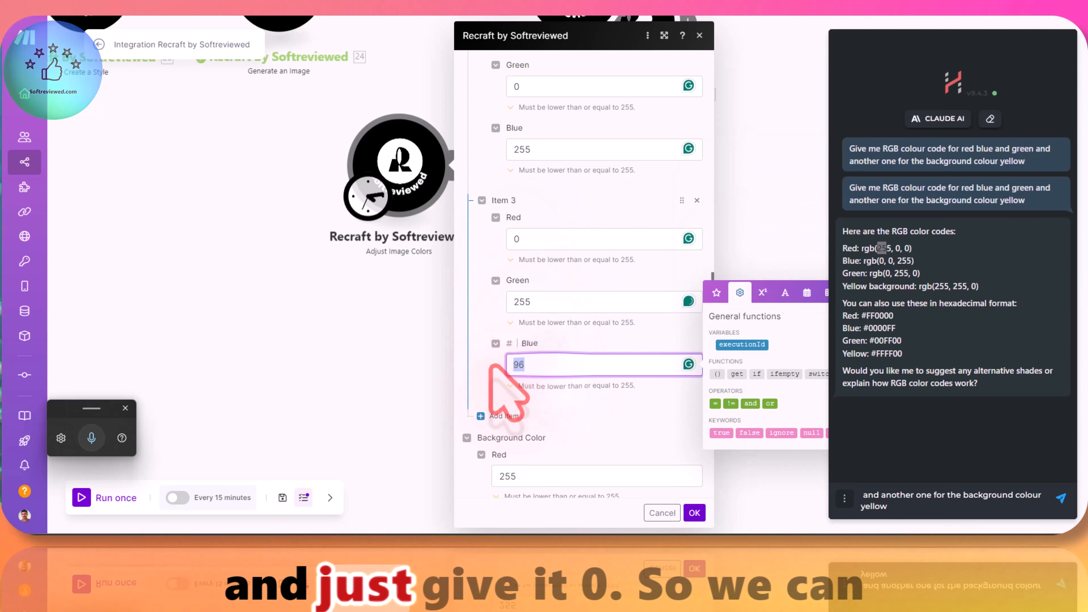
{"action": "left_click", "coordinate": [555, 389]}
Step: Check the RGB values of the three color items and the background color against the suggested codes
{"action": "scroll", "coordinate": [576, 399], "scroll_direction": "down", "scroll_amount": 3}
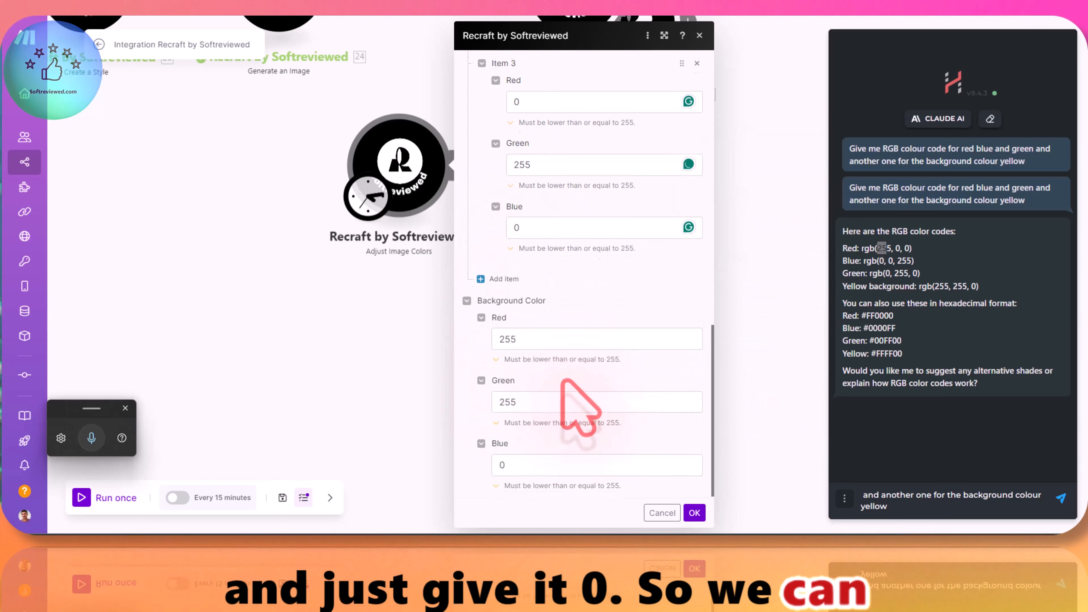
{"action": "scroll", "coordinate": [584, 336], "scroll_direction": "up", "scroll_amount": 4}
{"action": "scroll", "coordinate": [584, 336], "scroll_direction": "up", "scroll_amount": 5}
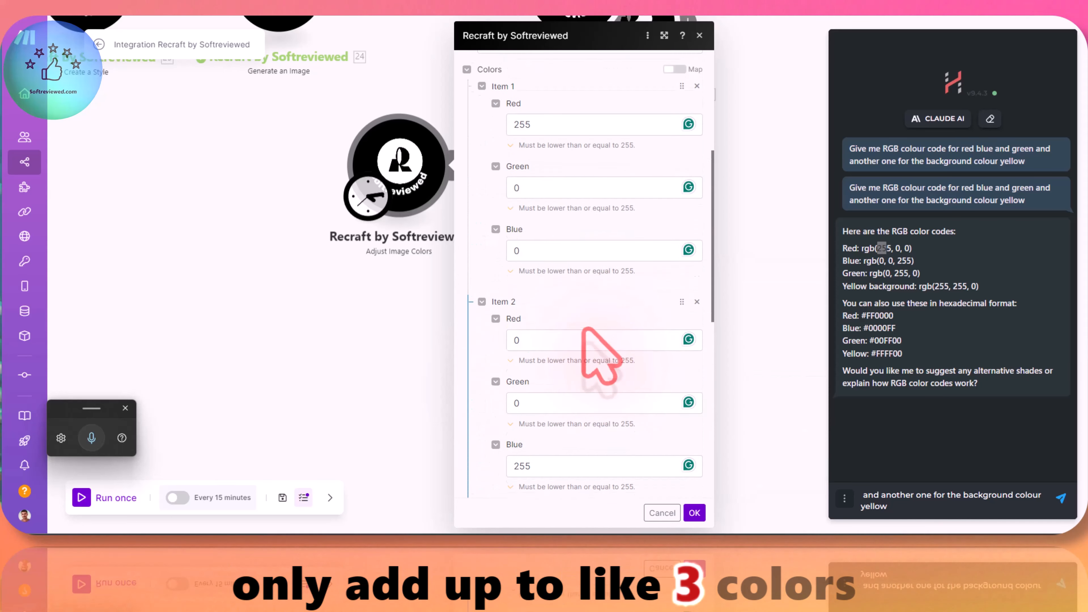
{"action": "scroll", "coordinate": [606, 339], "scroll_direction": "down", "scroll_amount": 10}
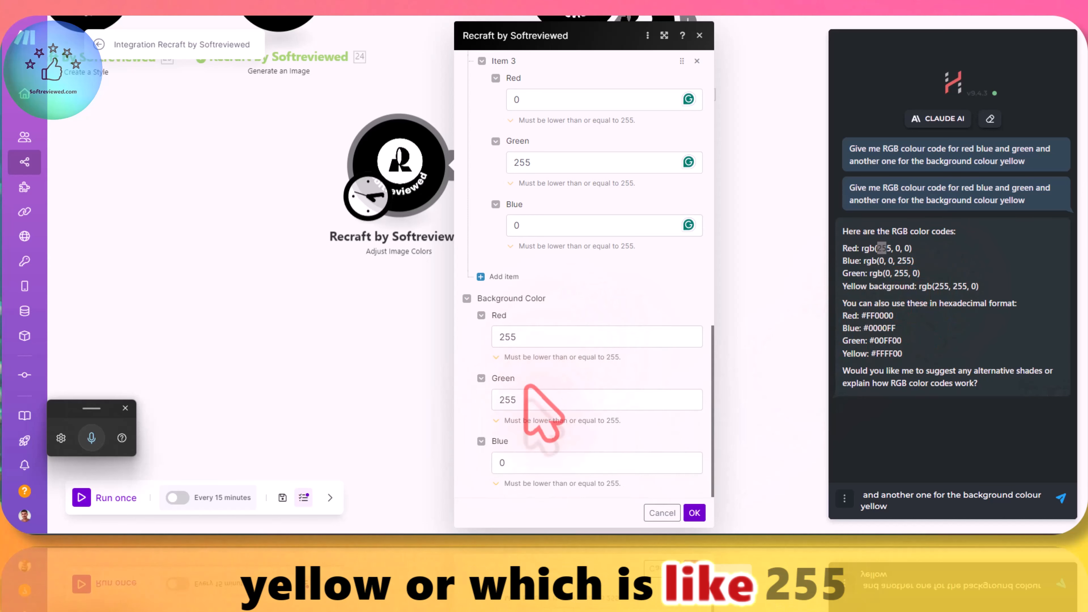
{"action": "left_click", "coordinate": [526, 401]}
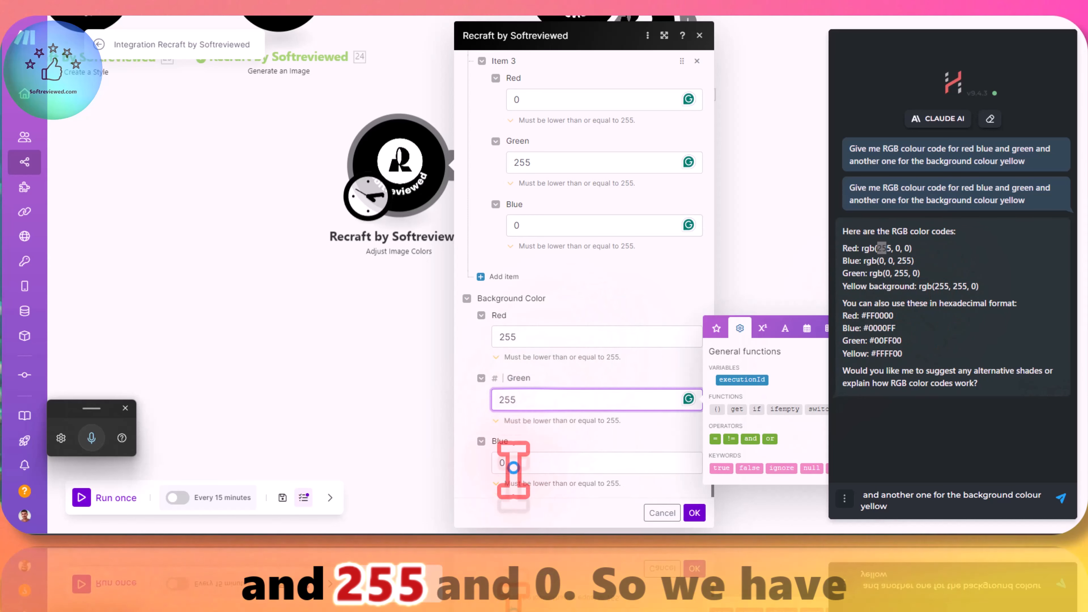
{"action": "left_click", "coordinate": [544, 462]}
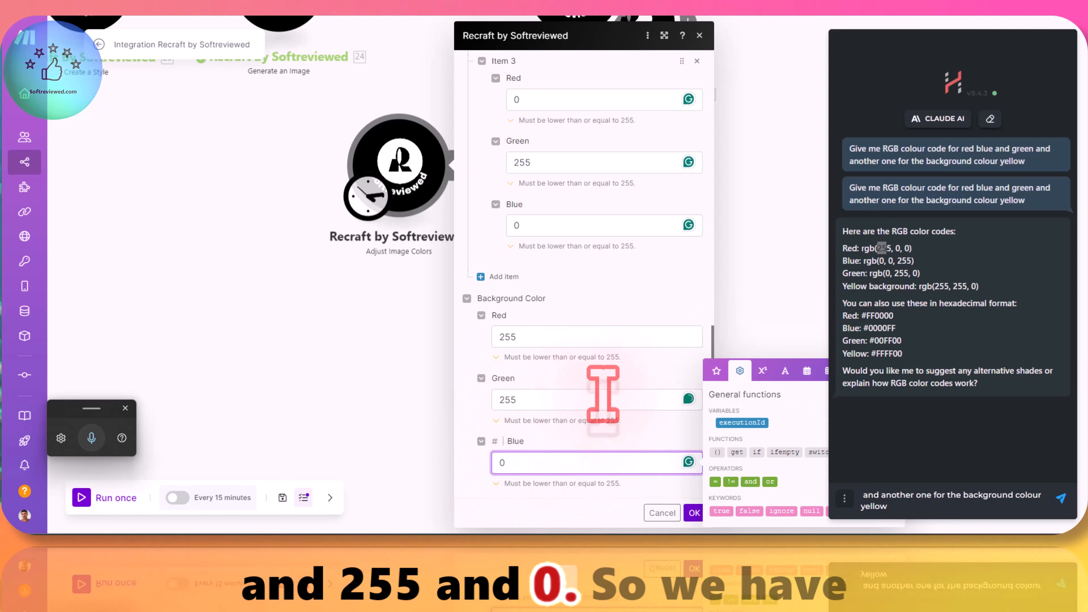
Step: Choose Digital Illustration as the style for the Adjust Image Colors module
{"action": "scroll", "coordinate": [553, 365], "scroll_direction": "up", "scroll_amount": 12}
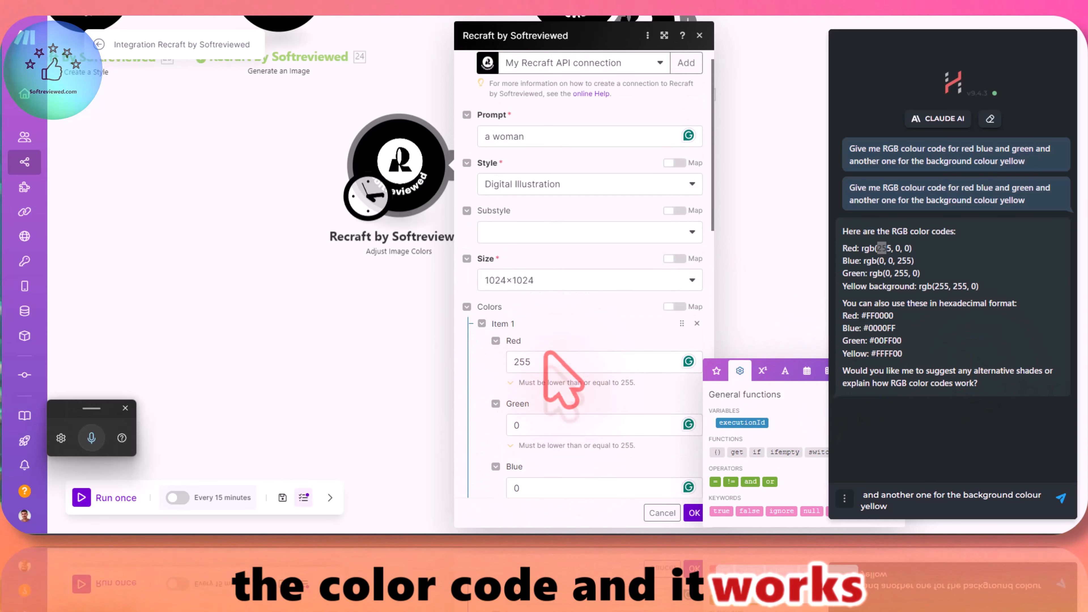
{"action": "left_click", "coordinate": [524, 183]}
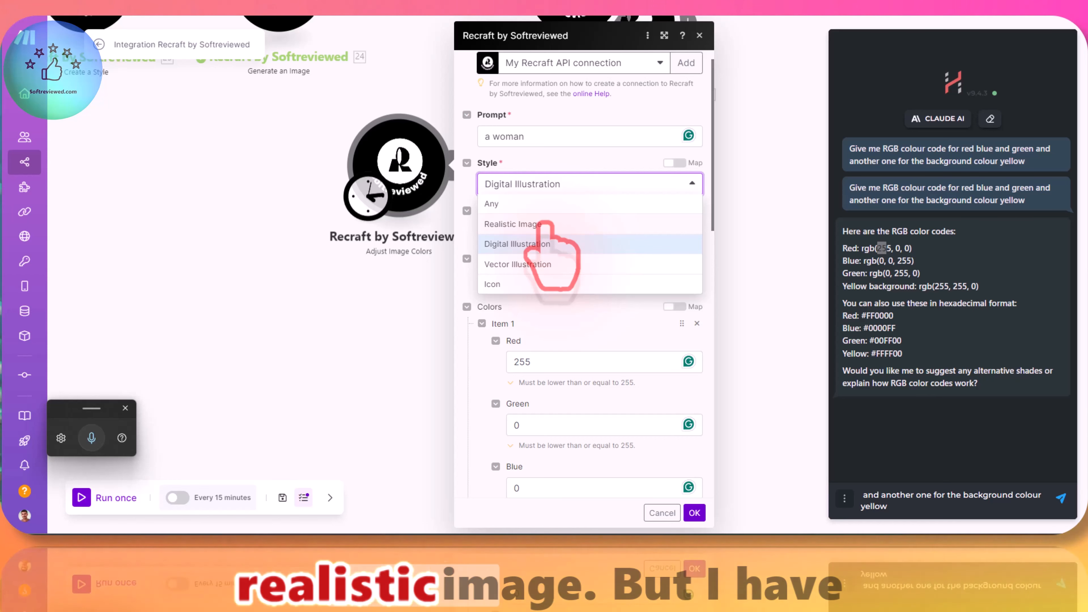
{"action": "left_click", "coordinate": [525, 244]}
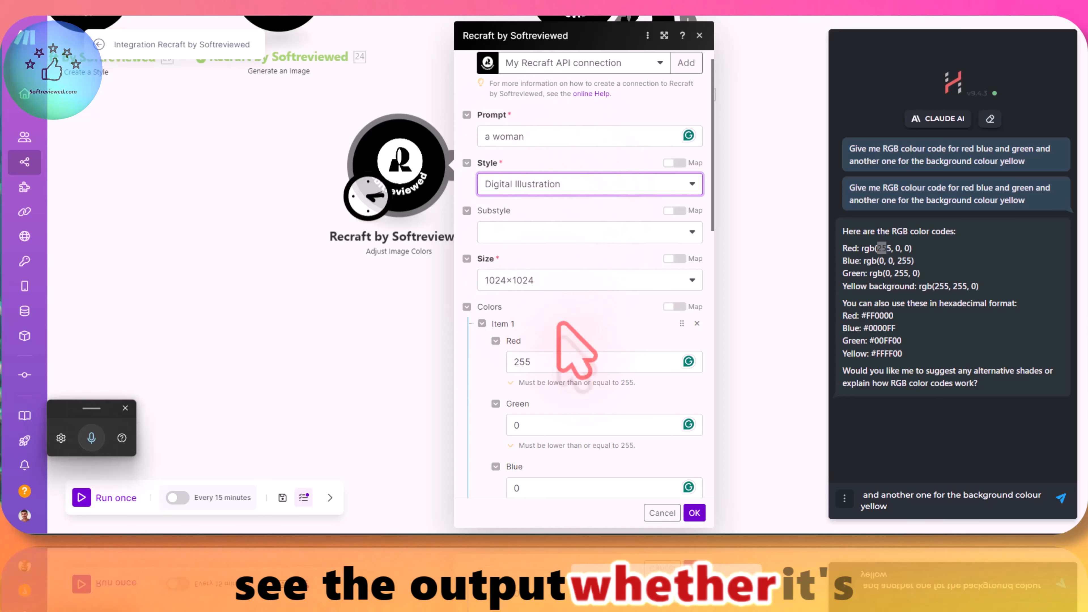
Step: Review the color items and the prompt "a woman", and save the Adjust Image Colors module's settings
{"action": "scroll", "coordinate": [574, 339], "scroll_direction": "down", "scroll_amount": 4}
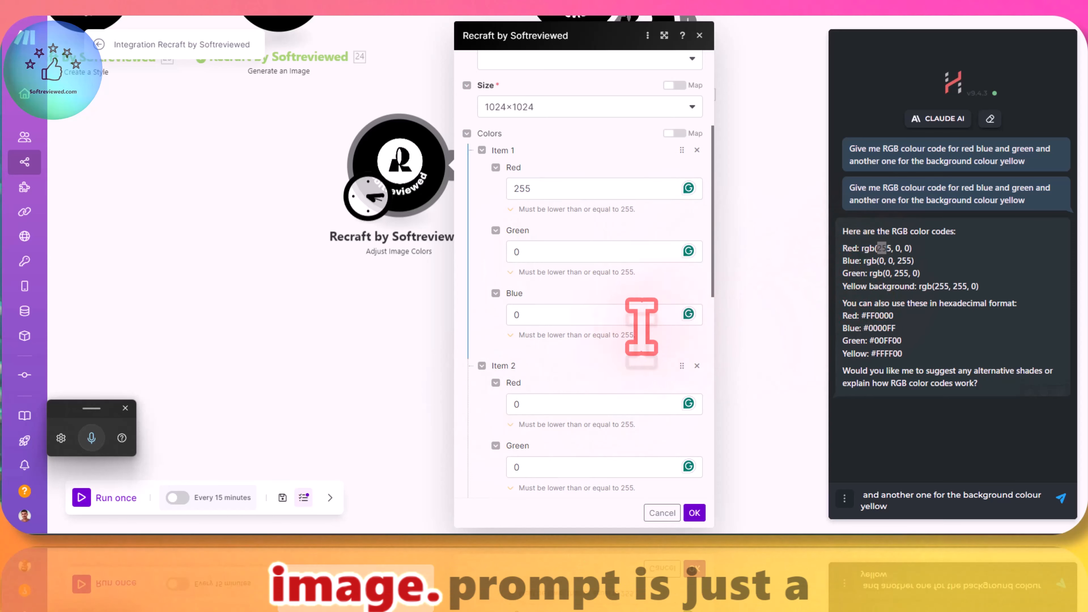
{"action": "scroll", "coordinate": [590, 311], "scroll_direction": "down", "scroll_amount": 5}
{"action": "scroll", "coordinate": [585, 300], "scroll_direction": "up", "scroll_amount": 5}
{"action": "scroll", "coordinate": [583, 287], "scroll_direction": "up", "scroll_amount": 4}
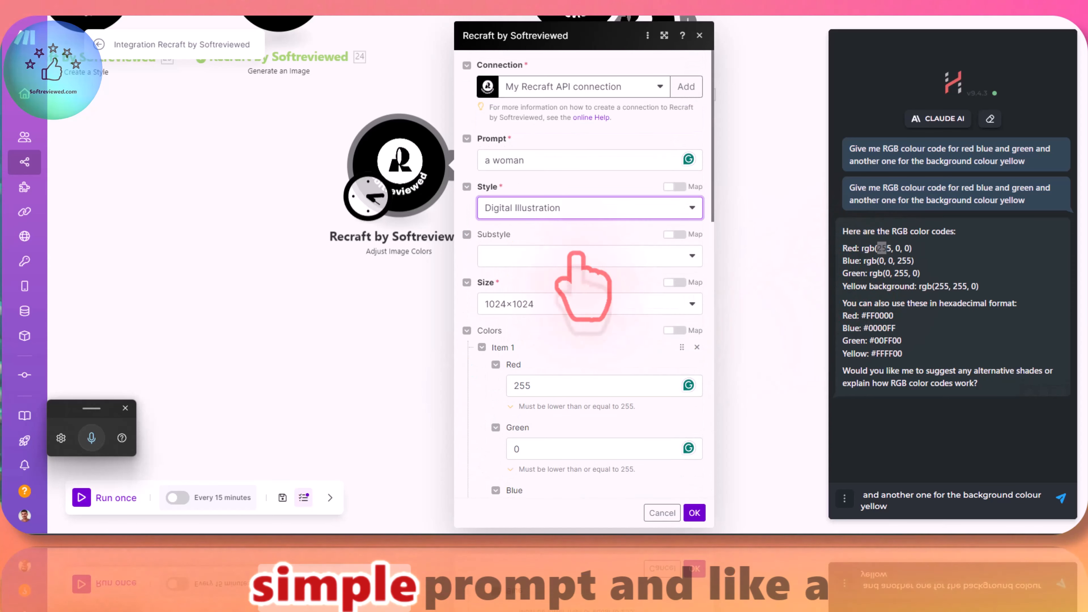
{"action": "left_click", "coordinate": [516, 161]}
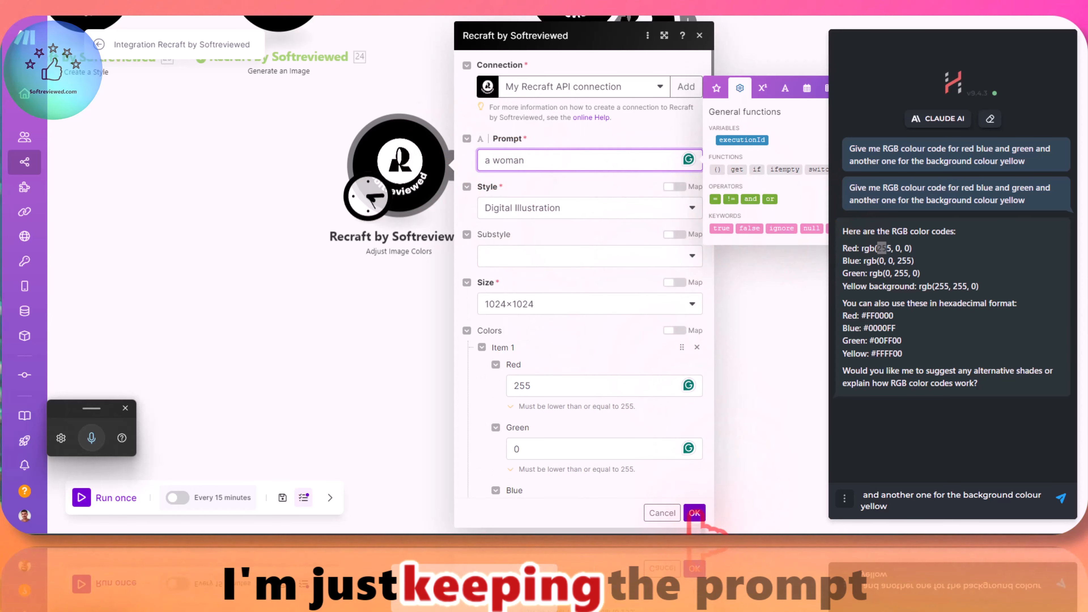
{"action": "scroll", "coordinate": [588, 411], "scroll_direction": "down", "scroll_amount": 15}
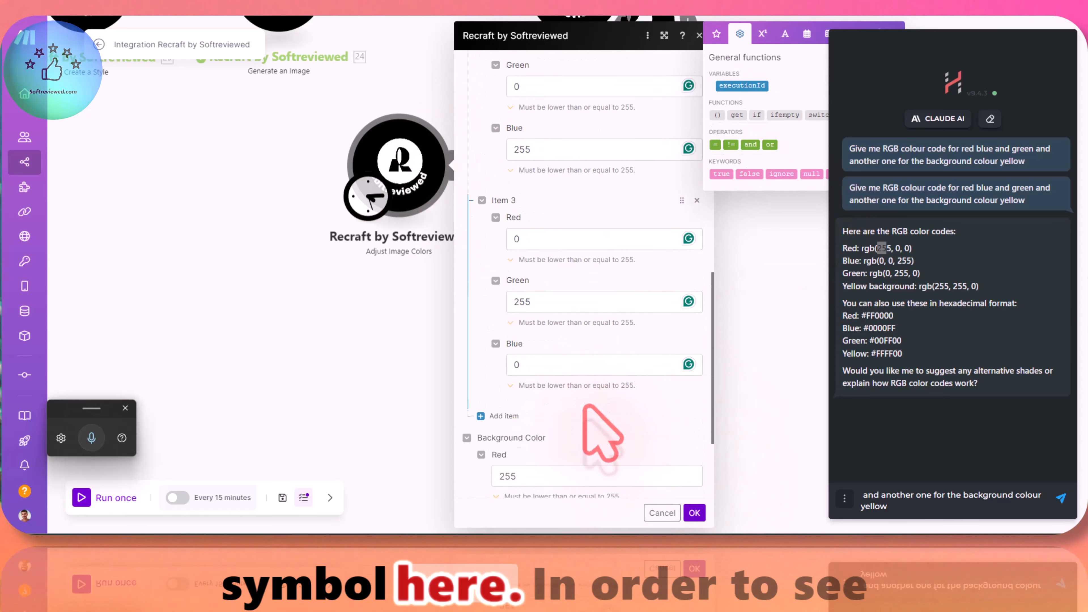
{"action": "left_click", "coordinate": [695, 512]}
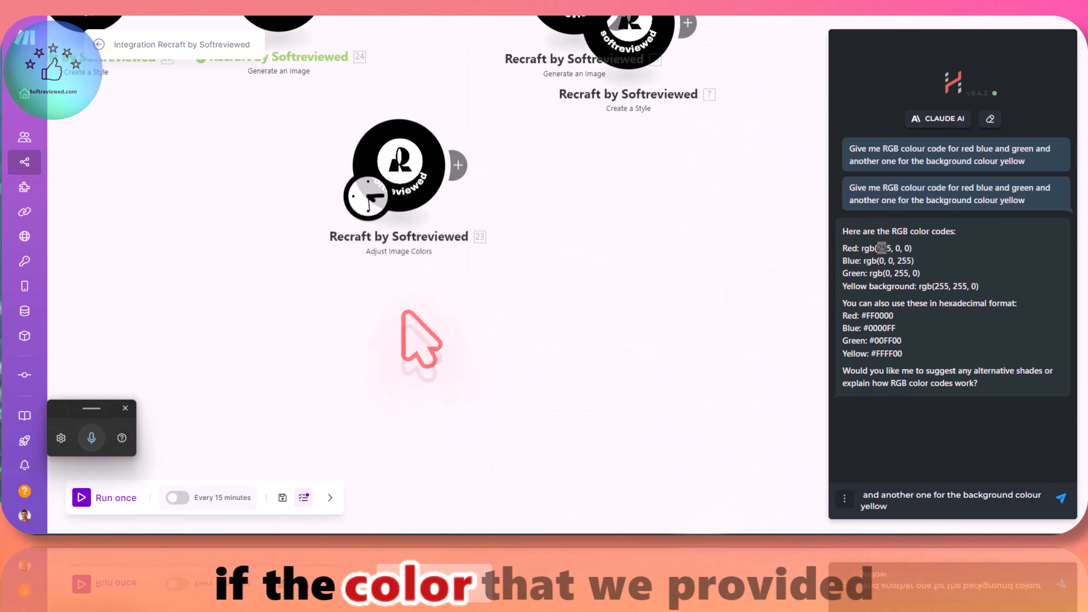
Step: Run the scenario once and close the Claude AI sidebar
{"action": "left_click", "coordinate": [81, 498]}
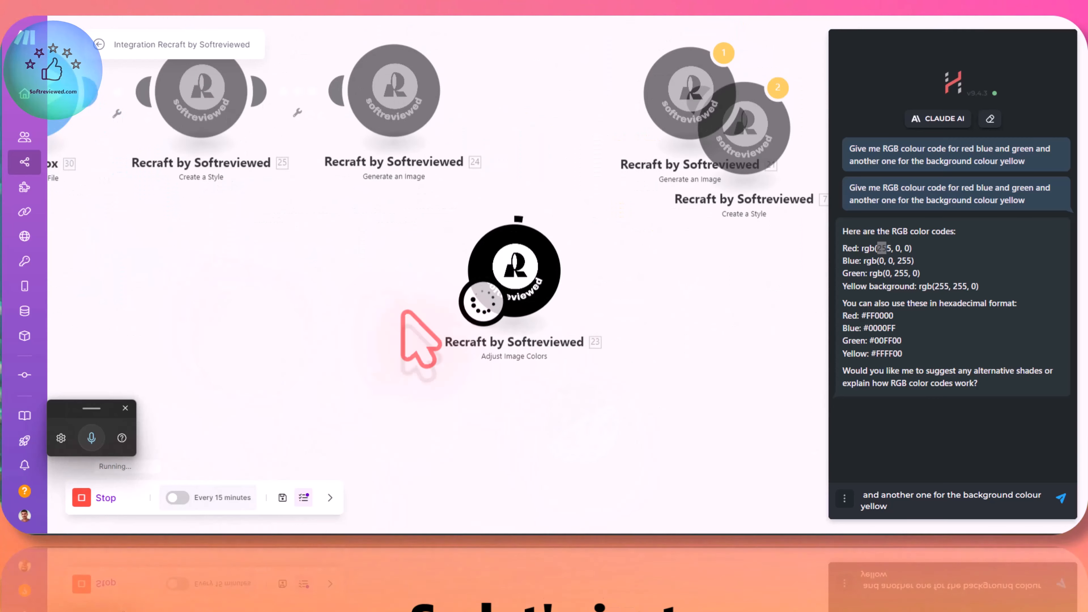
{"action": "left_click", "coordinate": [695, 331]}
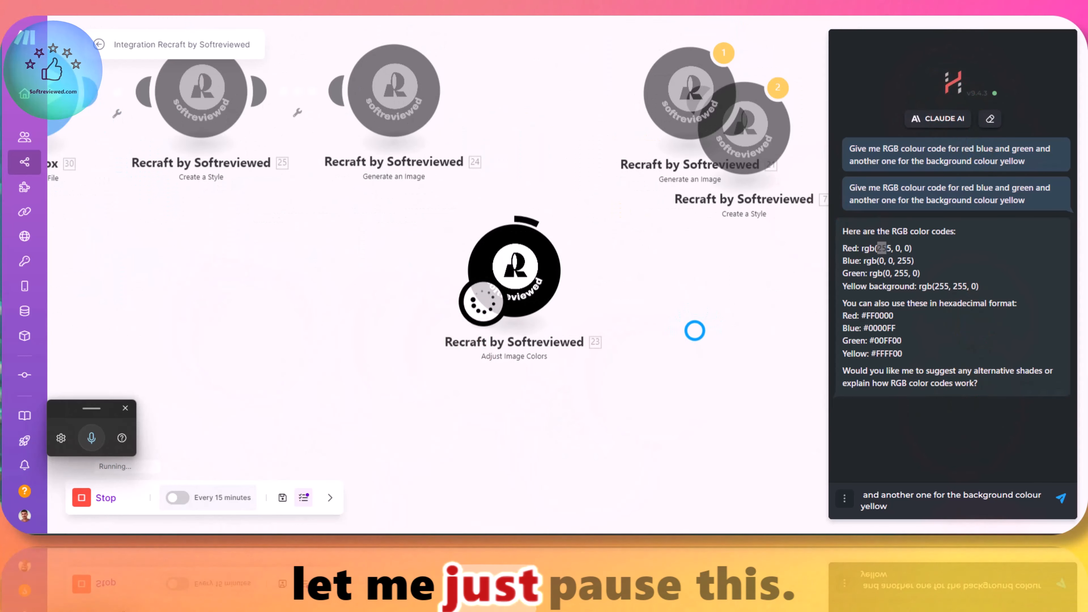
{"action": "left_click", "coordinate": [1061, 42]}
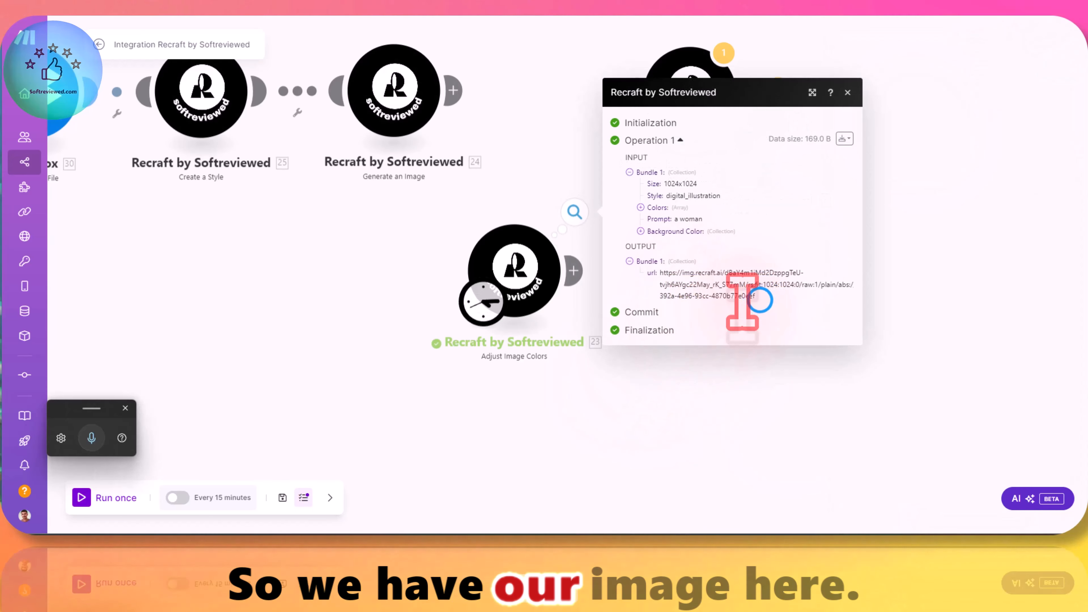
Step: View the generated image from the URL in the Adjust Image Colors run output, and return to the scenario
{"action": "left_click_drag", "start_coordinate": [760, 300], "coordinate": [662, 274]}
{"action": "right_click", "coordinate": [677, 281]}
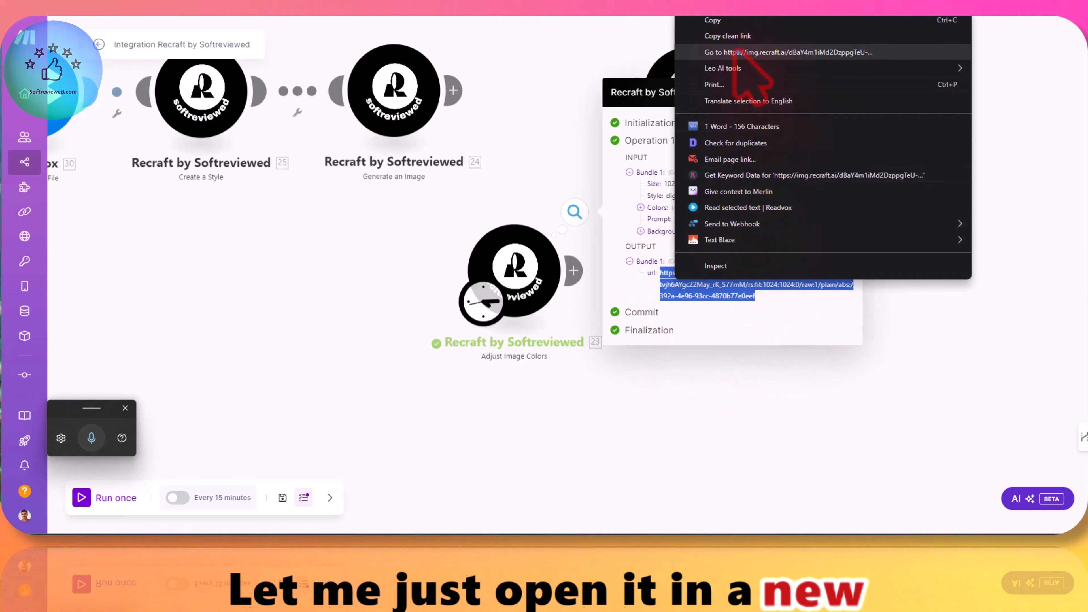
{"action": "left_click", "coordinate": [735, 52]}
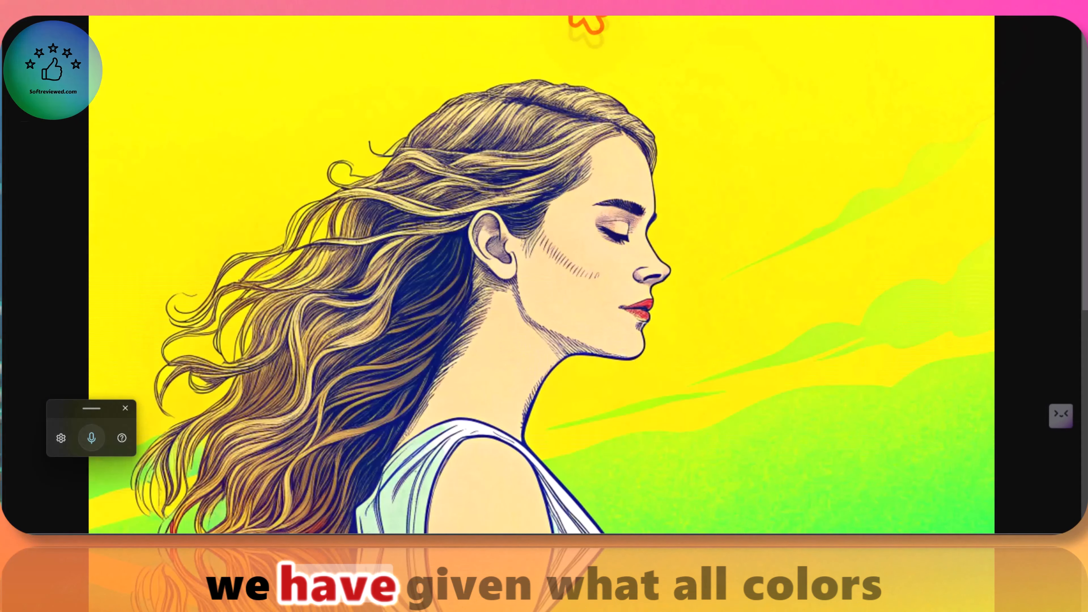
{"action": "left_click", "coordinate": [196, 9]}
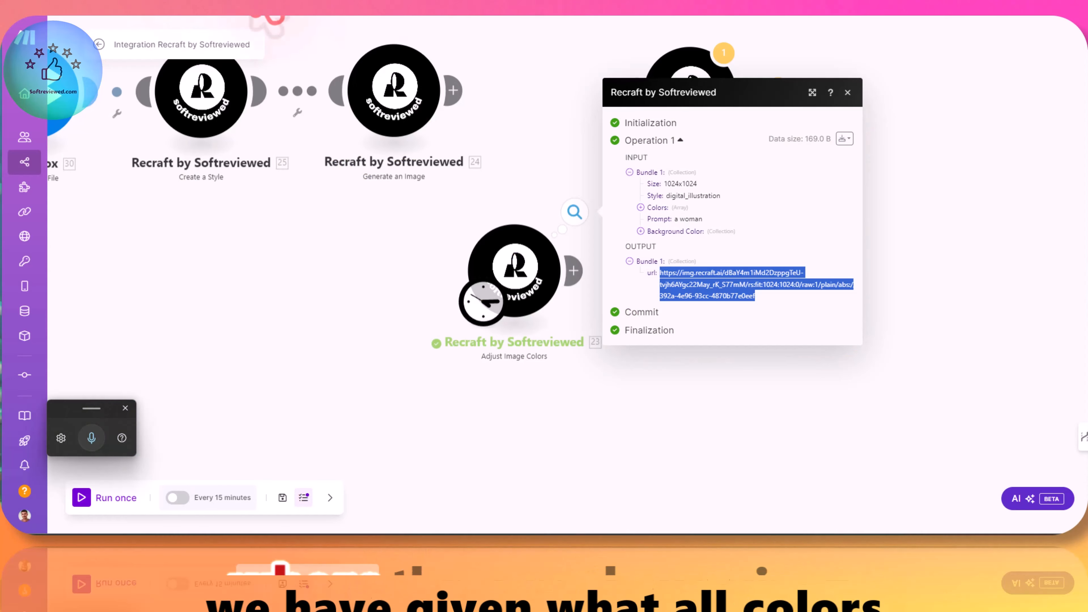
Step: Check the RGB codes in the Claude AI sidebar, close the run output, and reopen the Adjust Image Colors module's settings
{"action": "left_click", "coordinate": [746, 3]}
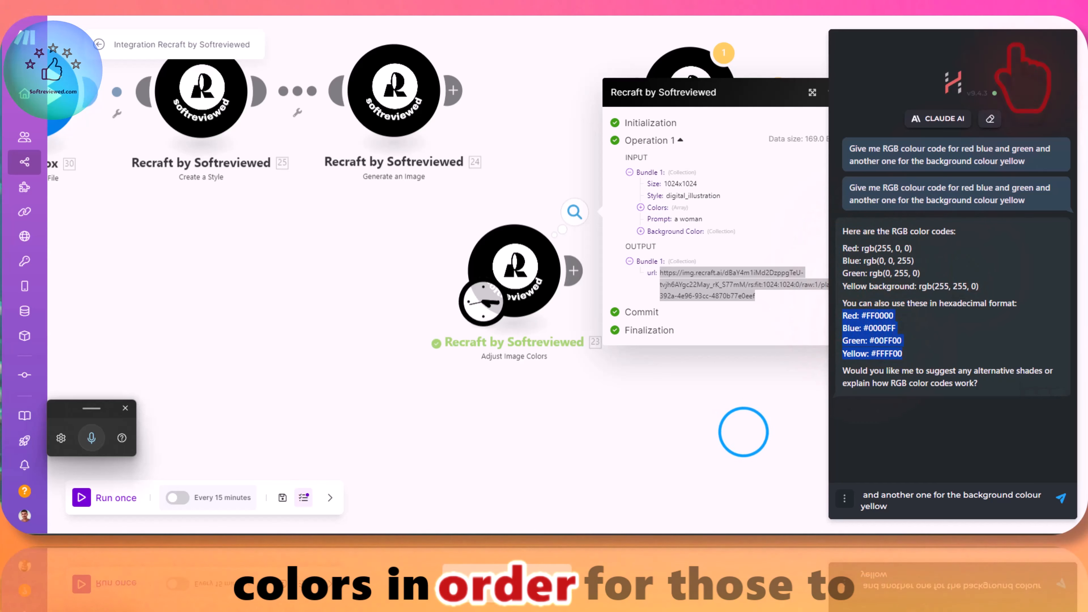
{"action": "left_click", "coordinate": [746, 431]}
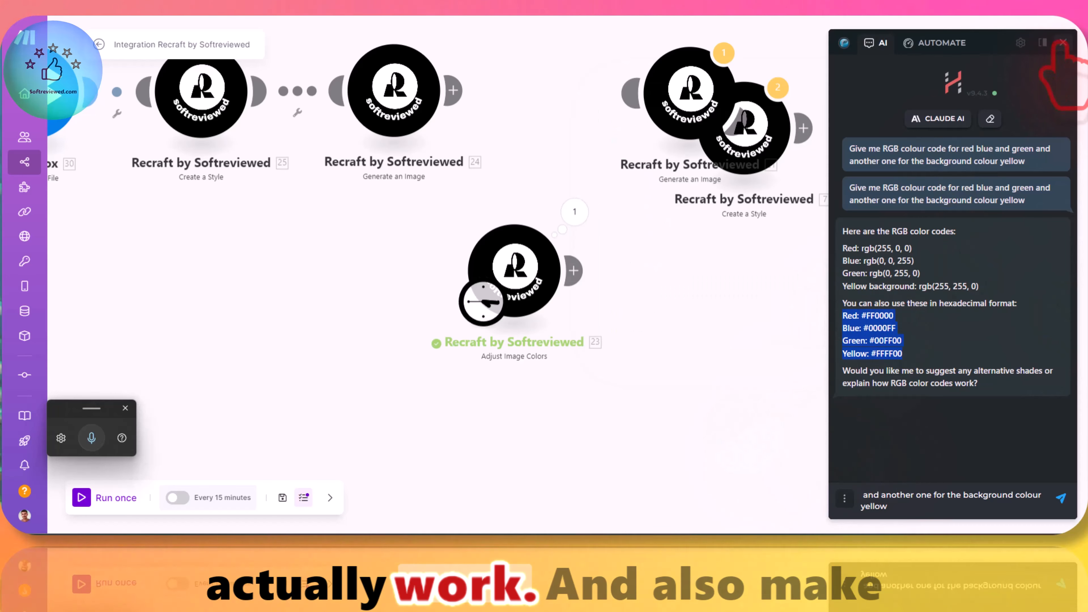
{"action": "left_click", "coordinate": [784, 217]}
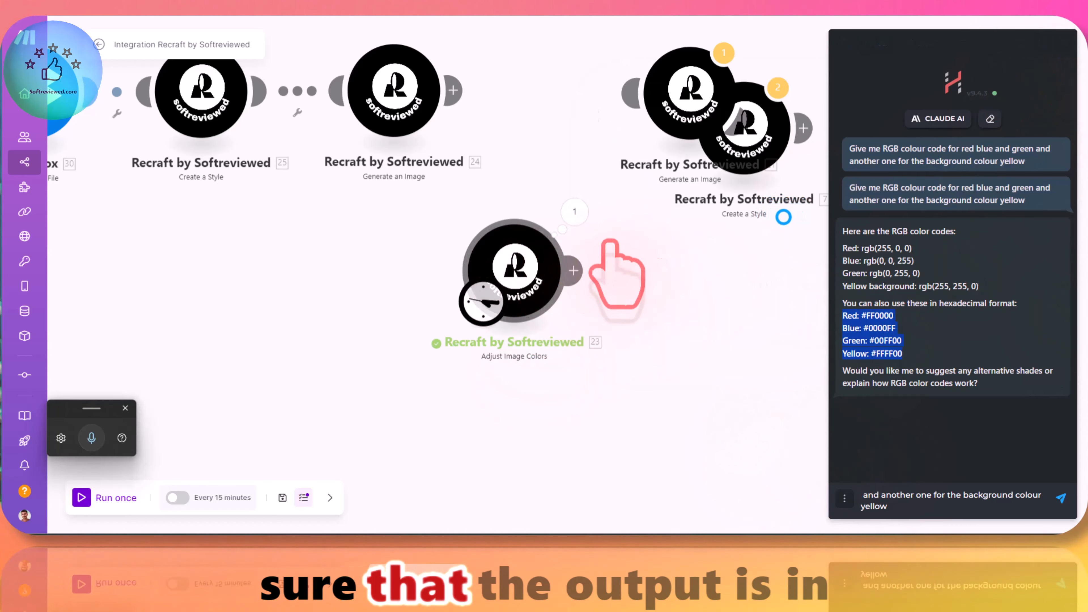
{"action": "left_click", "coordinate": [535, 267]}
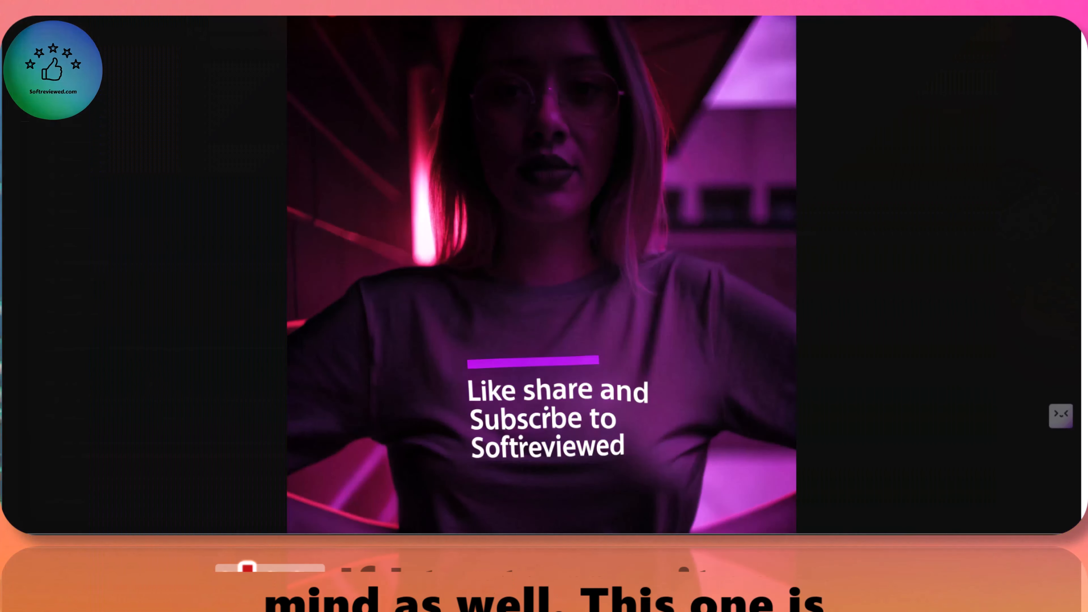
Step: Check the generated T-shirt image's file format through its save dialog
{"action": "right_click", "coordinate": [366, 219]}
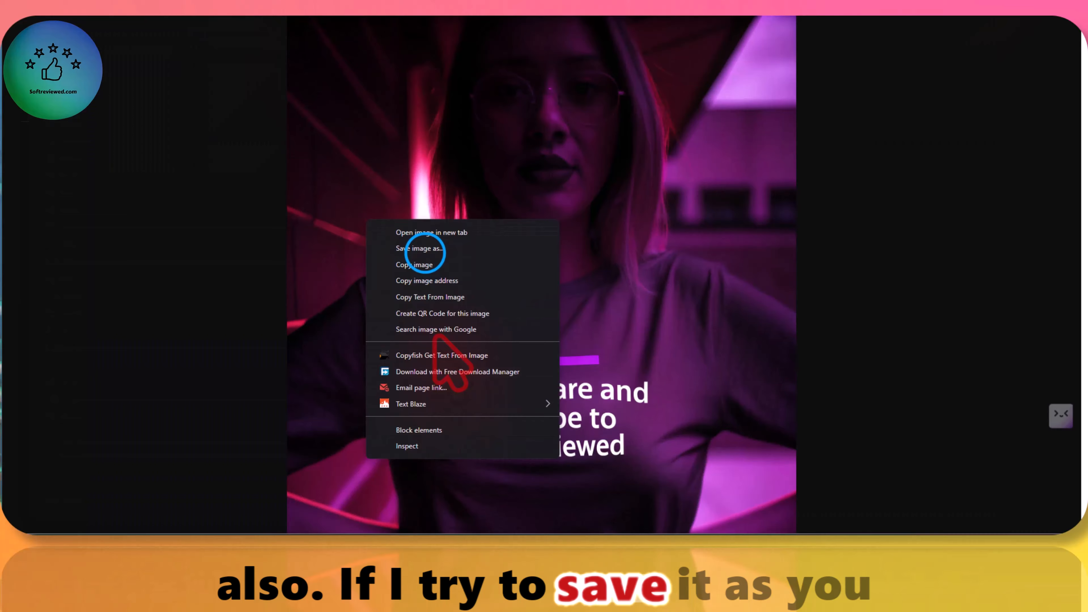
{"action": "left_click", "coordinate": [420, 248]}
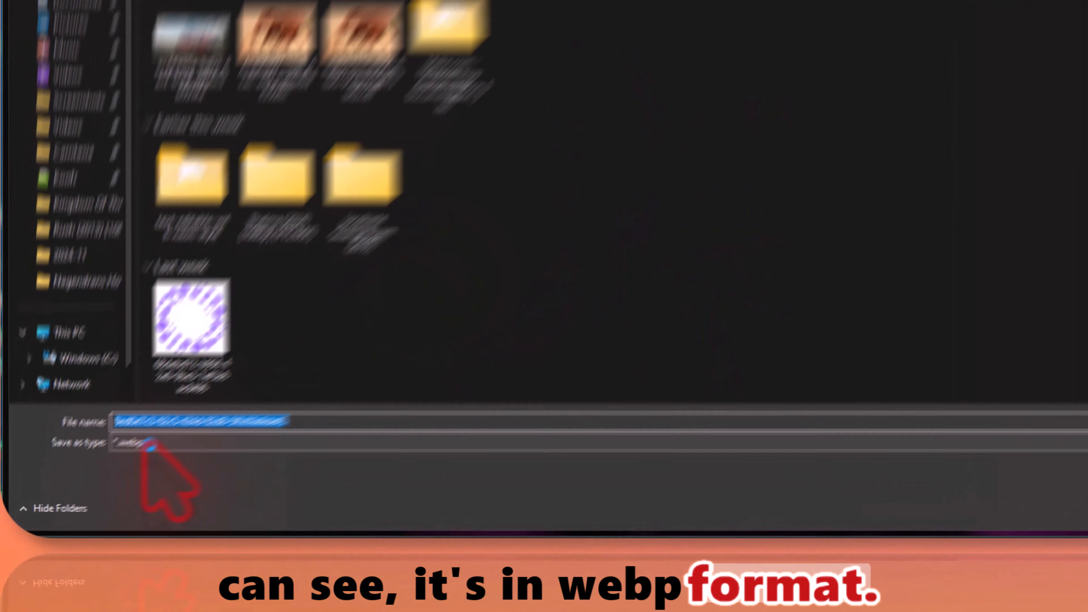
{"action": "left_click", "coordinate": [147, 444]}
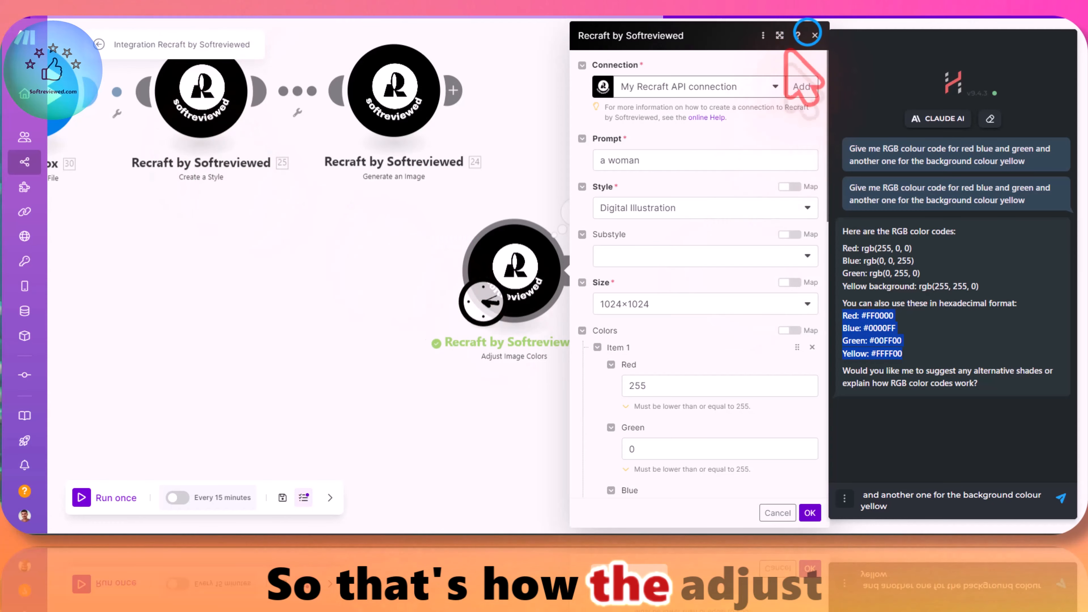
Step: Close the Adjust Image Colors settings, add a Recraft Clarity Upscale module, and detach it from Adjust Image Colors
{"action": "left_click", "coordinate": [814, 35]}
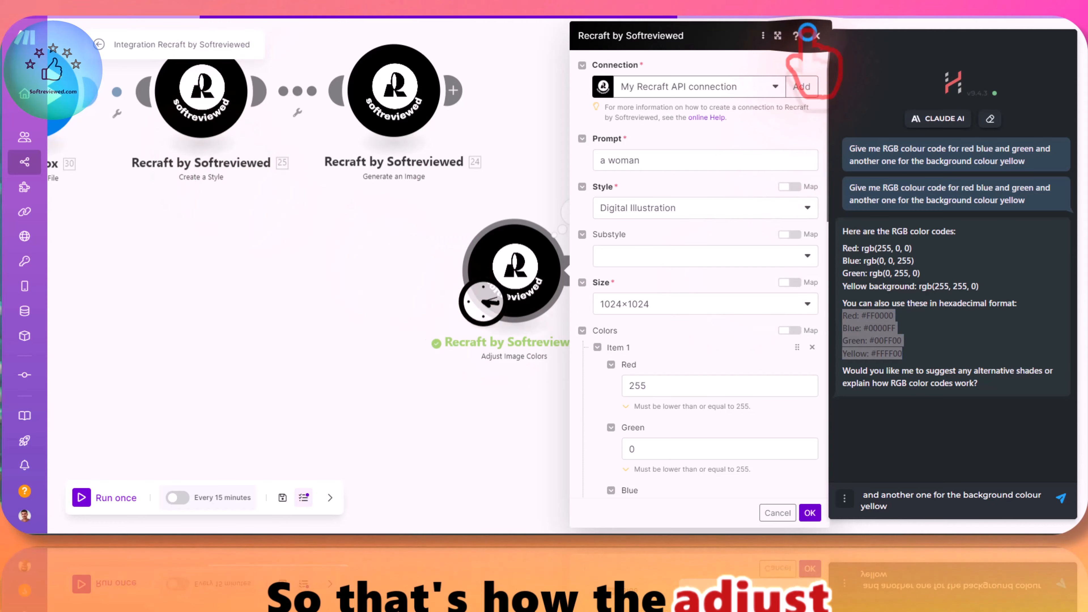
{"action": "left_click_drag", "start_coordinate": [699, 355], "coordinate": [626, 344]}
{"action": "left_click", "coordinate": [498, 259]}
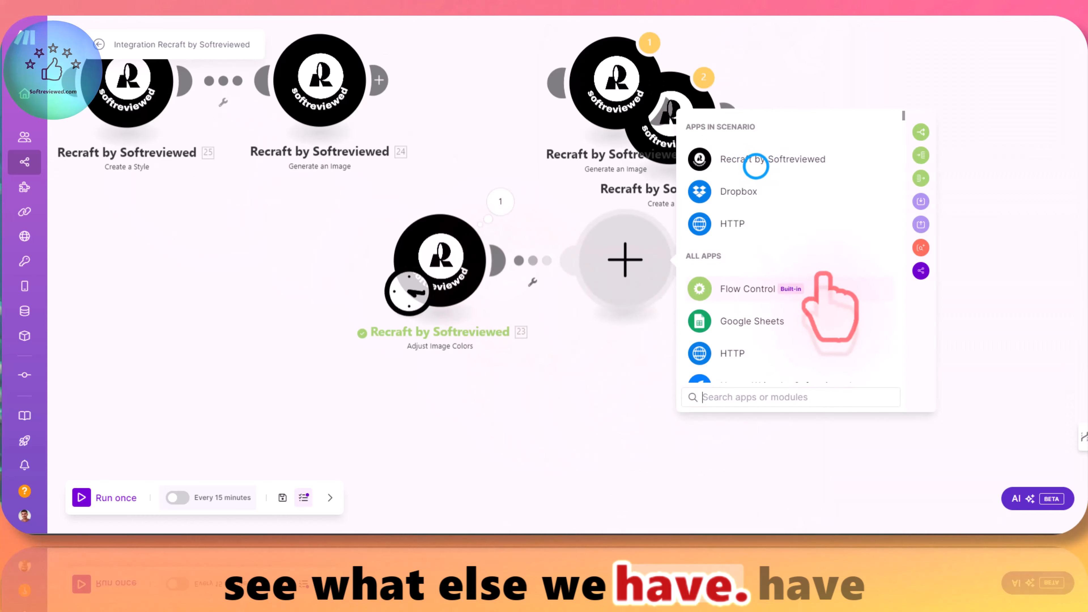
{"action": "left_click", "coordinate": [767, 158]}
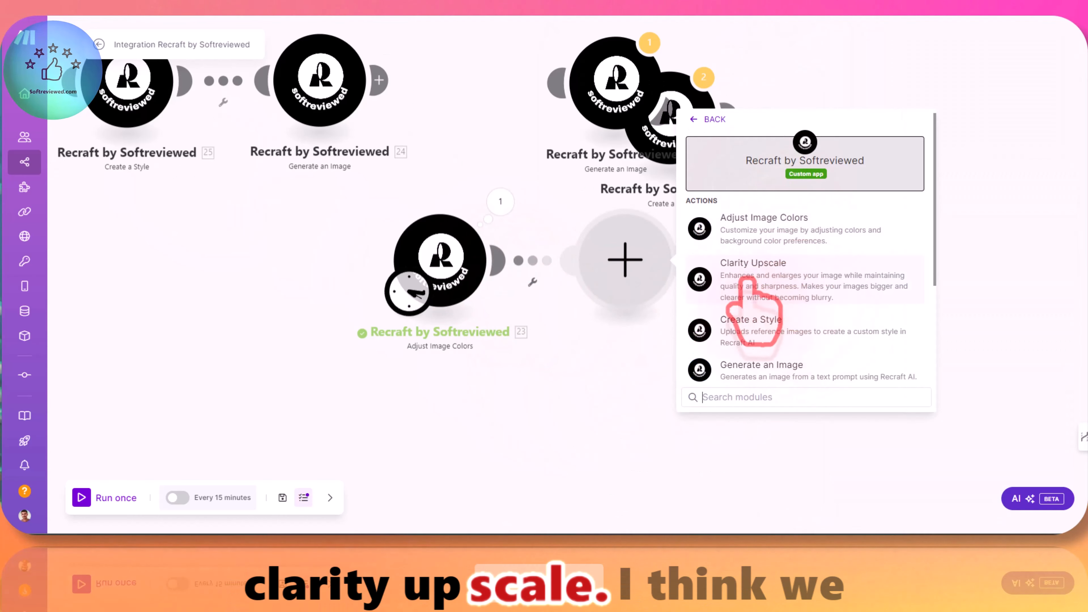
{"action": "left_click", "coordinate": [773, 286]}
{"action": "left_click", "coordinate": [561, 271]}
{"action": "left_click", "coordinate": [571, 304]}
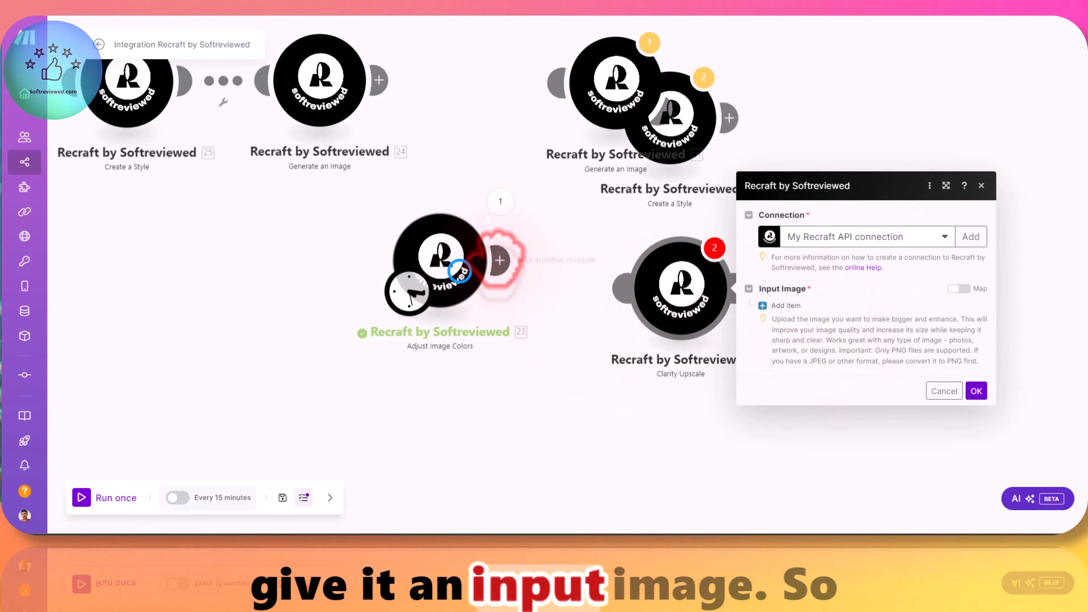
Step: Add a separate Dropbox Download a File module below the Adjust Image Colors module
{"action": "left_click_drag", "start_coordinate": [467, 278], "coordinate": [482, 172]}
{"action": "scroll", "coordinate": [367, 262], "scroll_direction": "down", "scroll_amount": 3}
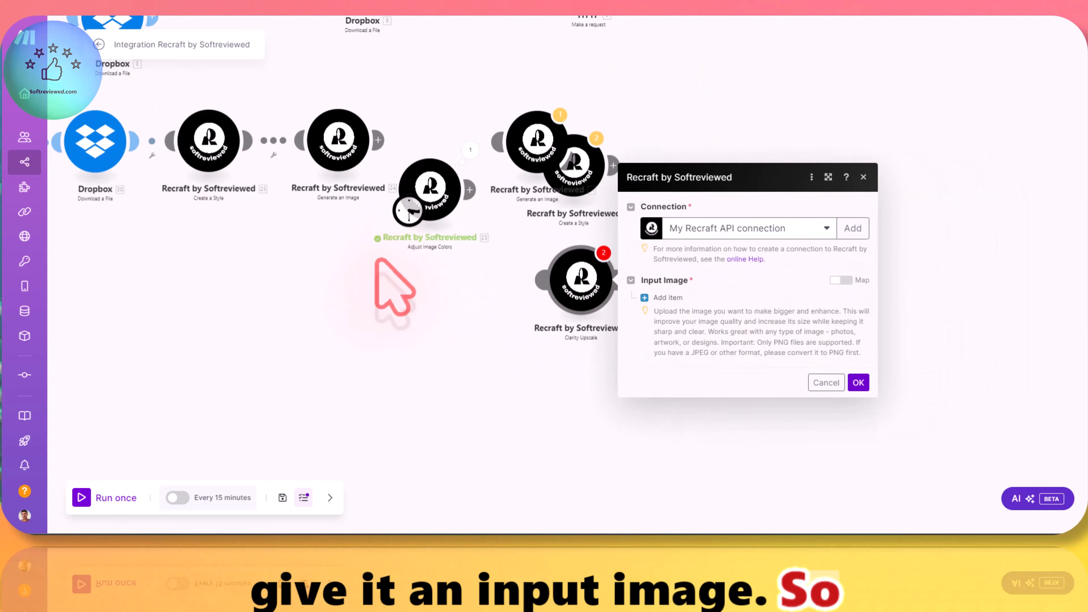
{"action": "right_click", "coordinate": [447, 334]}
{"action": "left_click", "coordinate": [446, 333]}
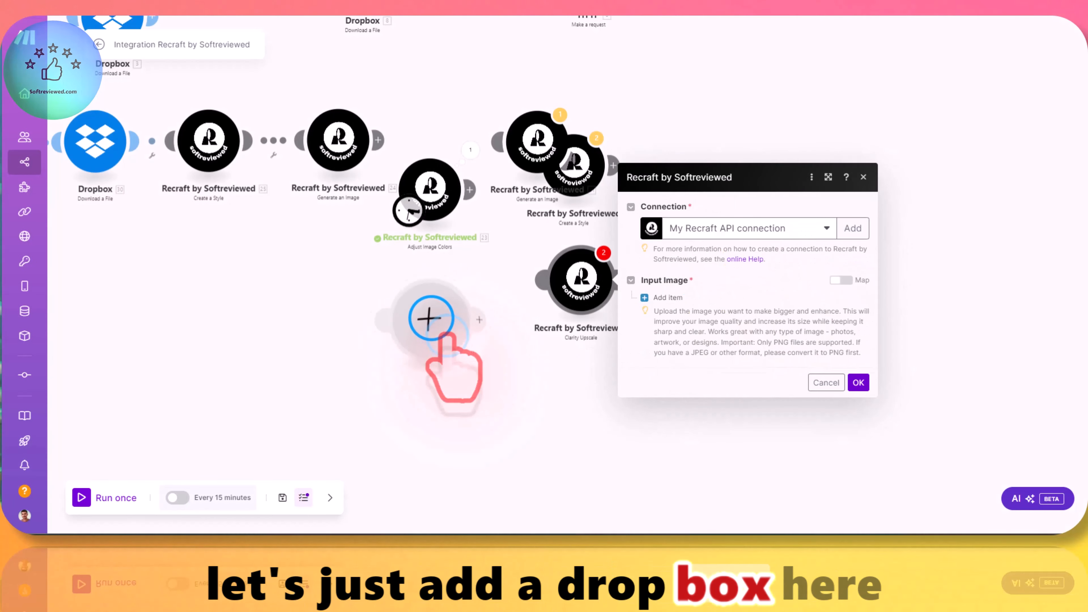
{"action": "left_click", "coordinate": [435, 330]}
{"action": "left_click", "coordinate": [526, 253]}
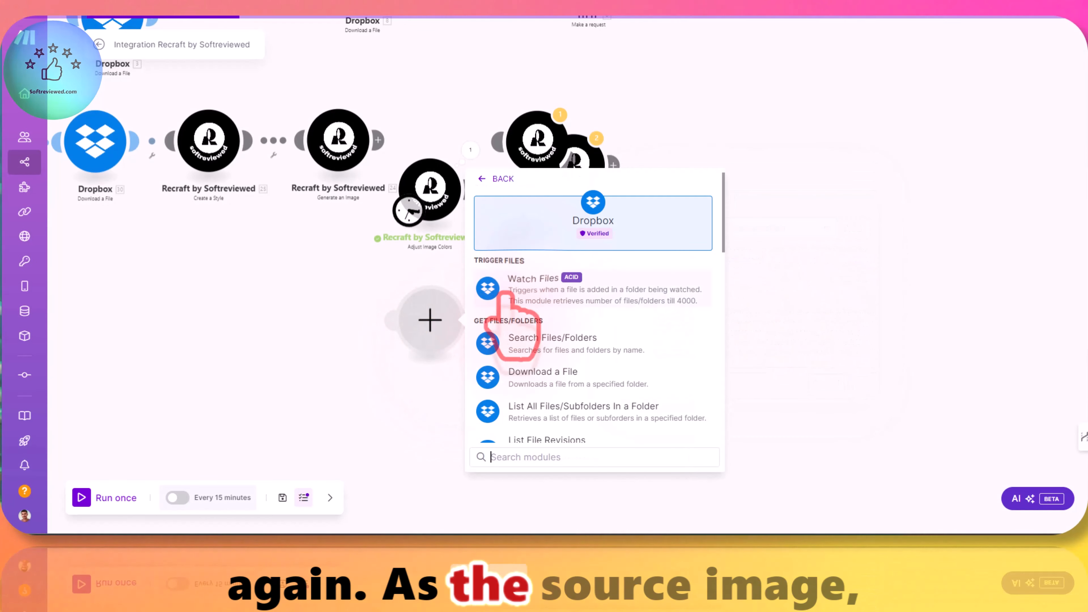
{"action": "scroll", "coordinate": [525, 377], "scroll_direction": "down", "scroll_amount": 3}
{"action": "scroll", "coordinate": [557, 356], "scroll_direction": "up", "scroll_amount": 3}
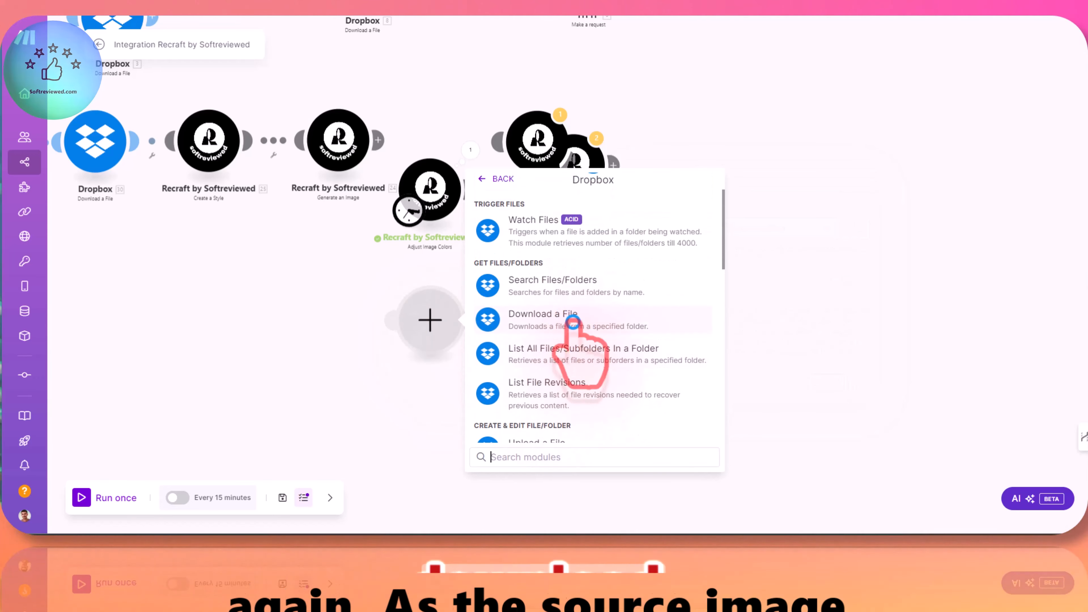
{"action": "left_click", "coordinate": [555, 319]}
{"action": "left_click", "coordinate": [613, 368]}
Step: Connect the new Dropbox module to Clarity Upscale and add an Input Image item in the Clarity Upscale settings
{"action": "scroll", "coordinate": [689, 324], "scroll_direction": "up", "scroll_amount": 5}
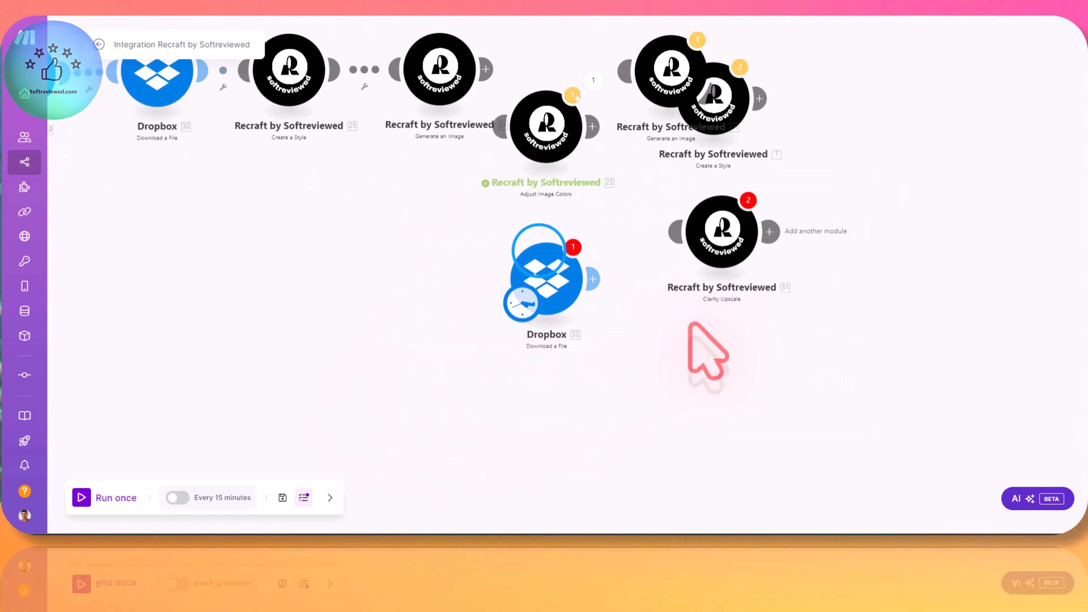
{"action": "left_click_drag", "start_coordinate": [538, 252], "coordinate": [704, 246]}
{"action": "left_click", "coordinate": [704, 246]}
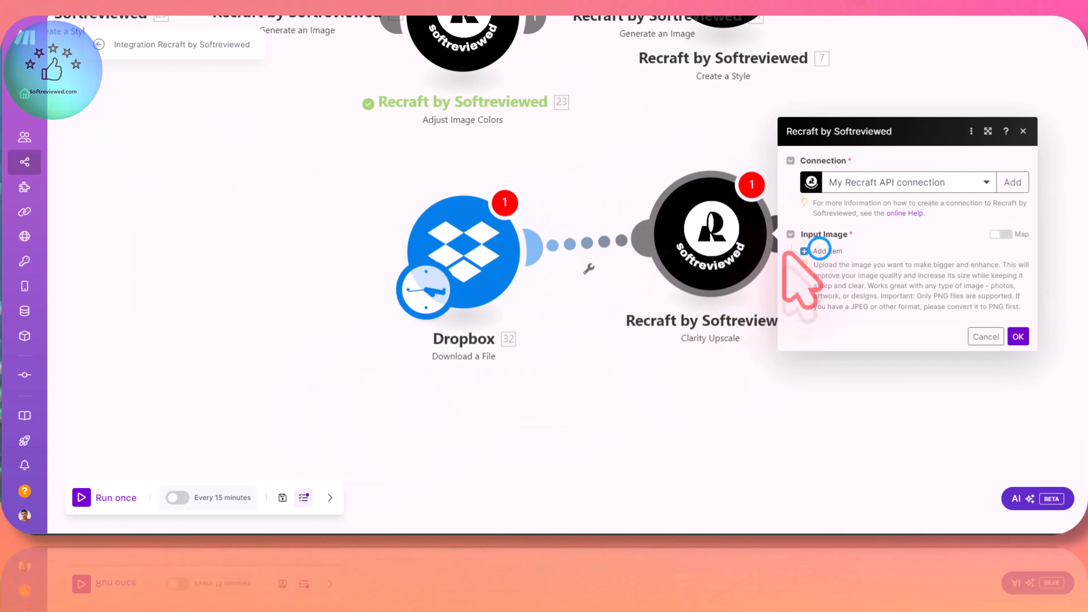
{"action": "left_click", "coordinate": [819, 249]}
Step: Open the Dropbox module's settings, switch to the Dropbox website, and preview the neon 3 image in All files
{"action": "left_click", "coordinate": [418, 252]}
{"action": "left_click", "coordinate": [468, 232]}
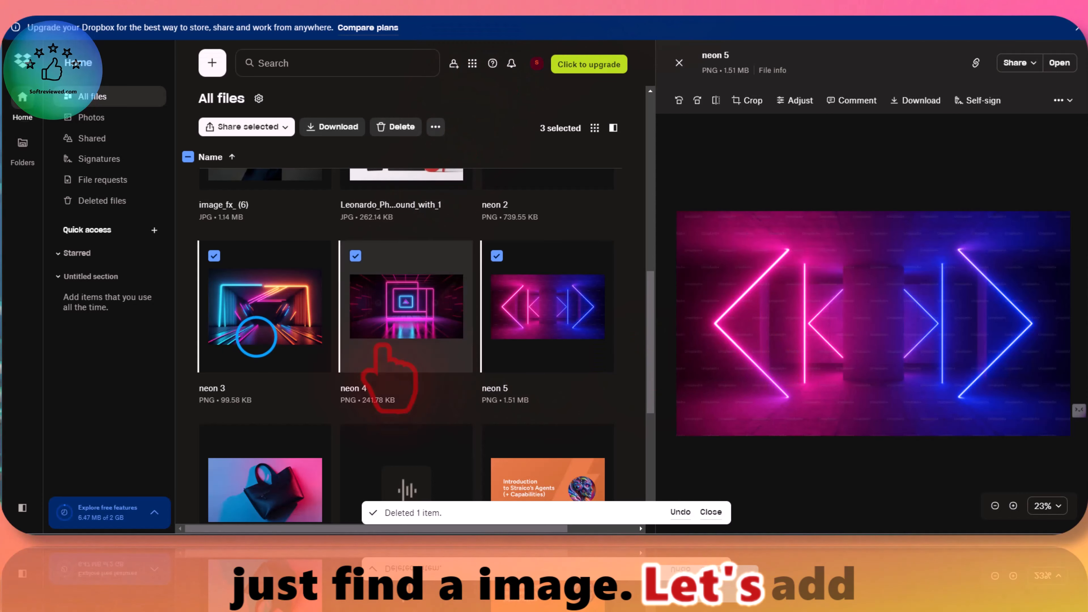
{"action": "left_click", "coordinate": [257, 338]}
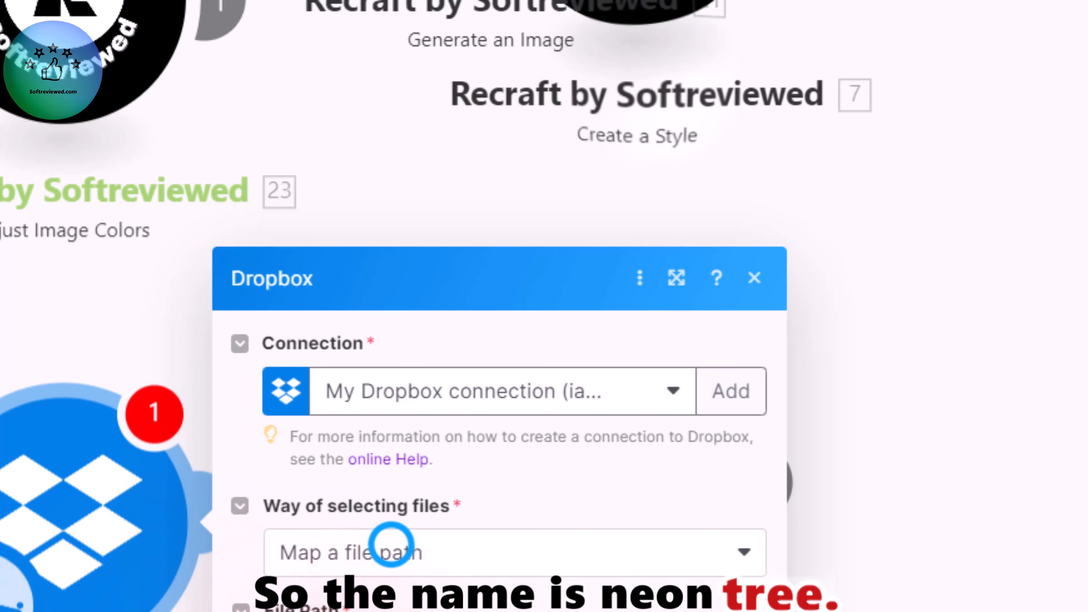
Step: Set the Dropbox module's way of selecting files to Select a file, choose neon 3.png, and save the settings
{"action": "left_click", "coordinate": [391, 544]}
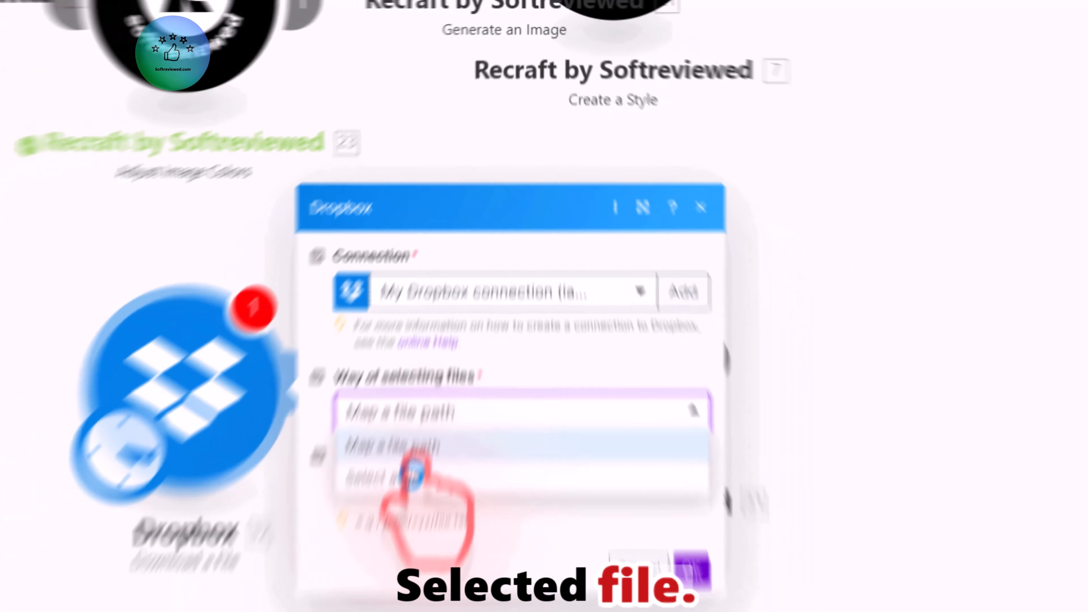
{"action": "left_click", "coordinate": [360, 588]}
{"action": "left_click", "coordinate": [432, 409]}
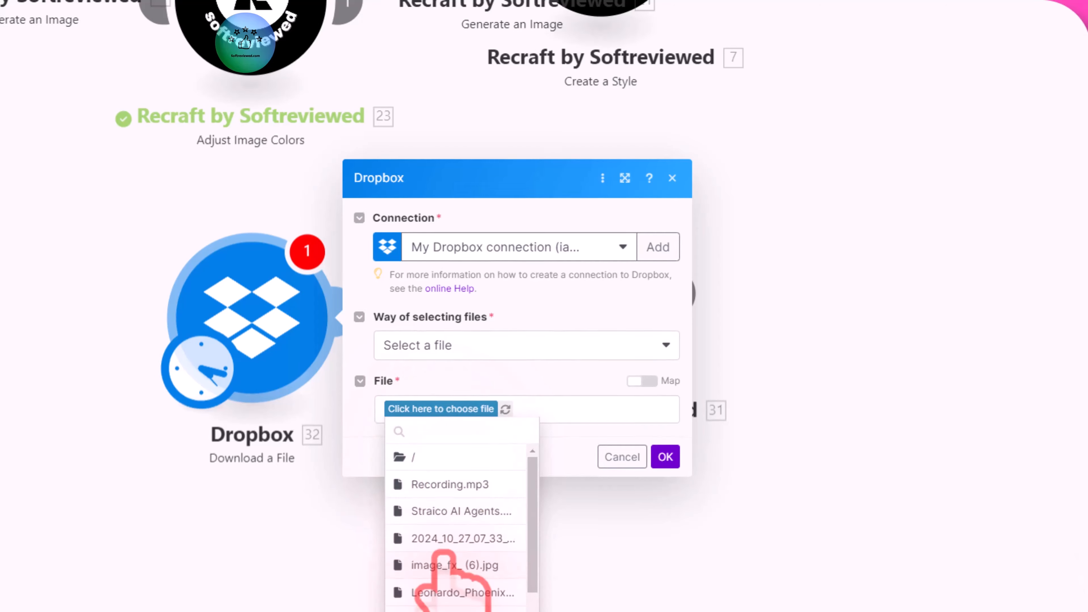
{"action": "scroll", "coordinate": [452, 574], "scroll_direction": "down", "scroll_amount": 3}
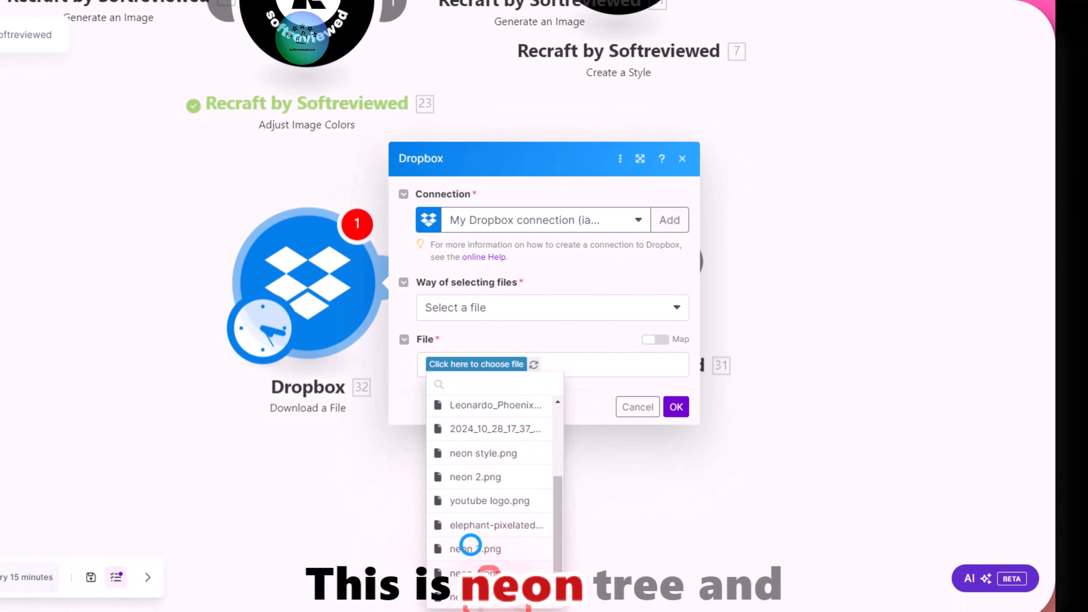
{"action": "left_click", "coordinate": [470, 544]}
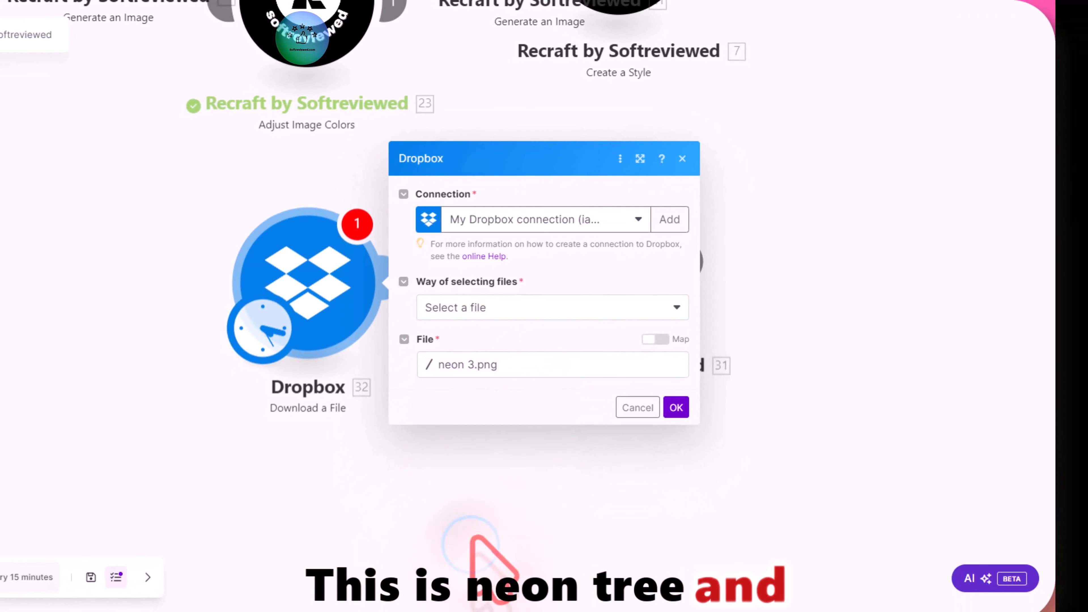
{"action": "left_click", "coordinate": [676, 407]}
Step: Show the Clarity Upscale module's advanced settings, set Response Format to URL, and save the module
{"action": "left_click", "coordinate": [610, 300]}
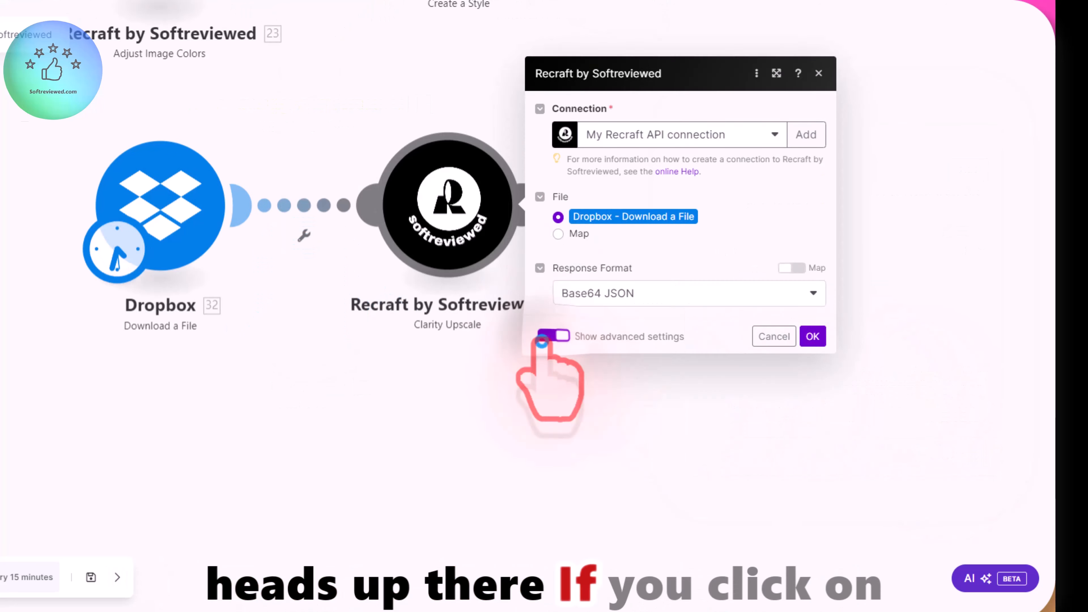
{"action": "left_click", "coordinate": [554, 338]}
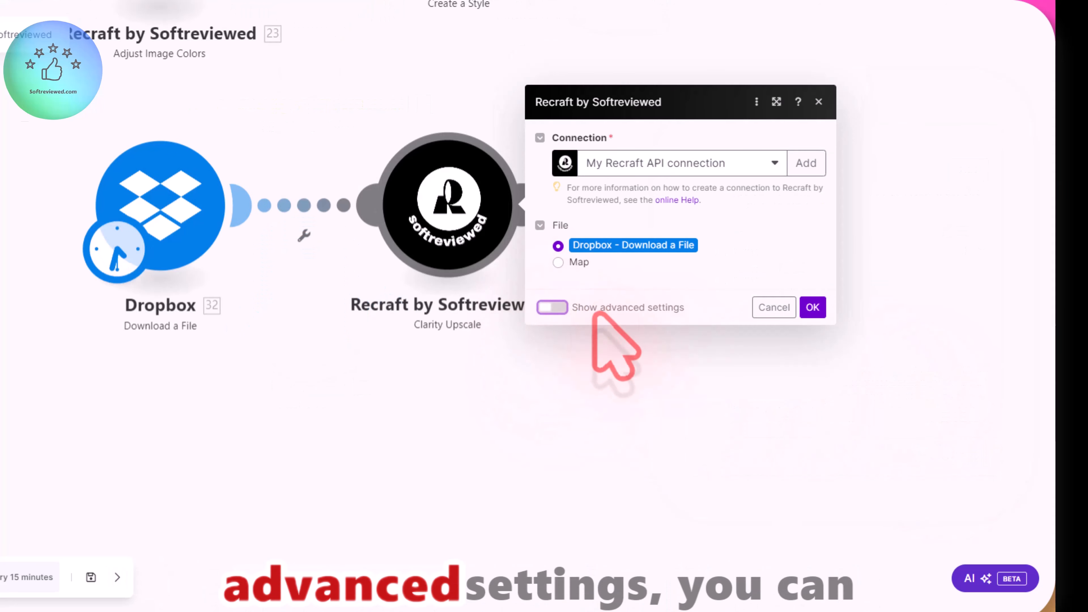
{"action": "left_click", "coordinate": [555, 308]}
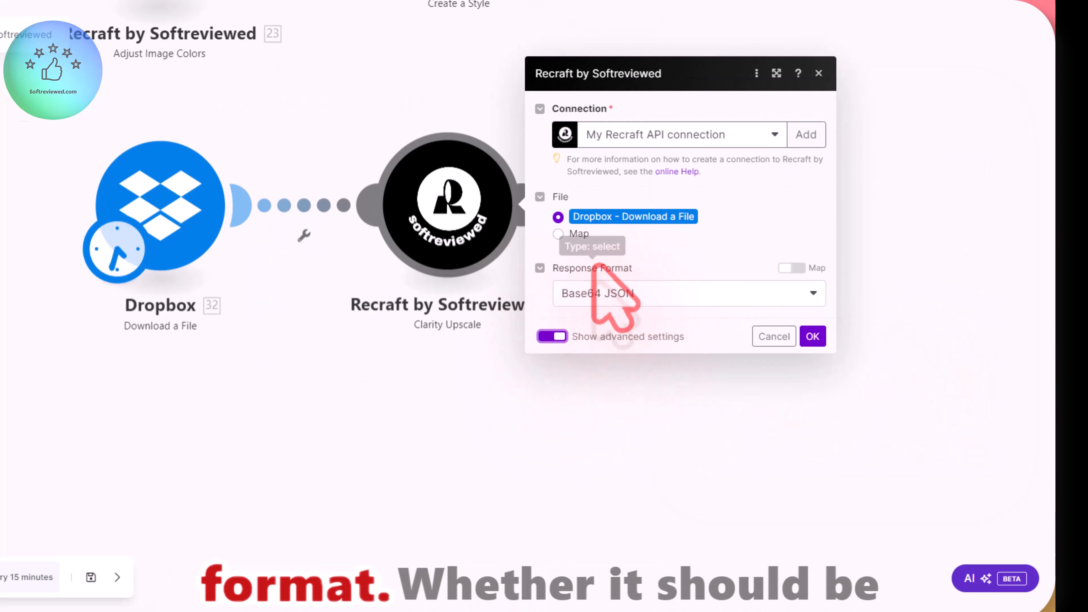
{"action": "left_click", "coordinate": [597, 291]}
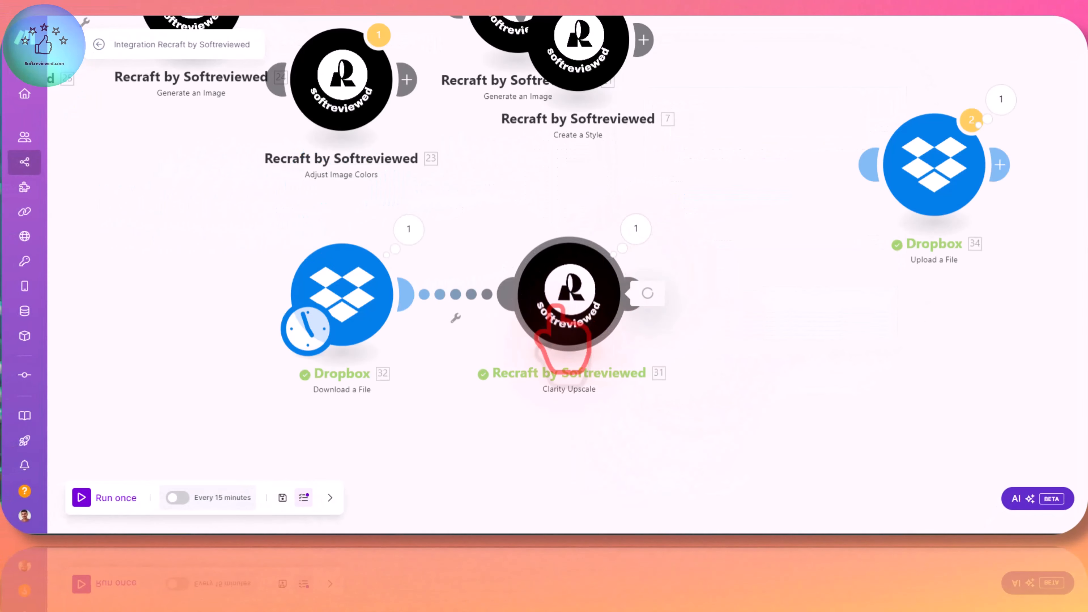
{"action": "left_click", "coordinate": [556, 325]}
{"action": "left_click", "coordinate": [694, 368]}
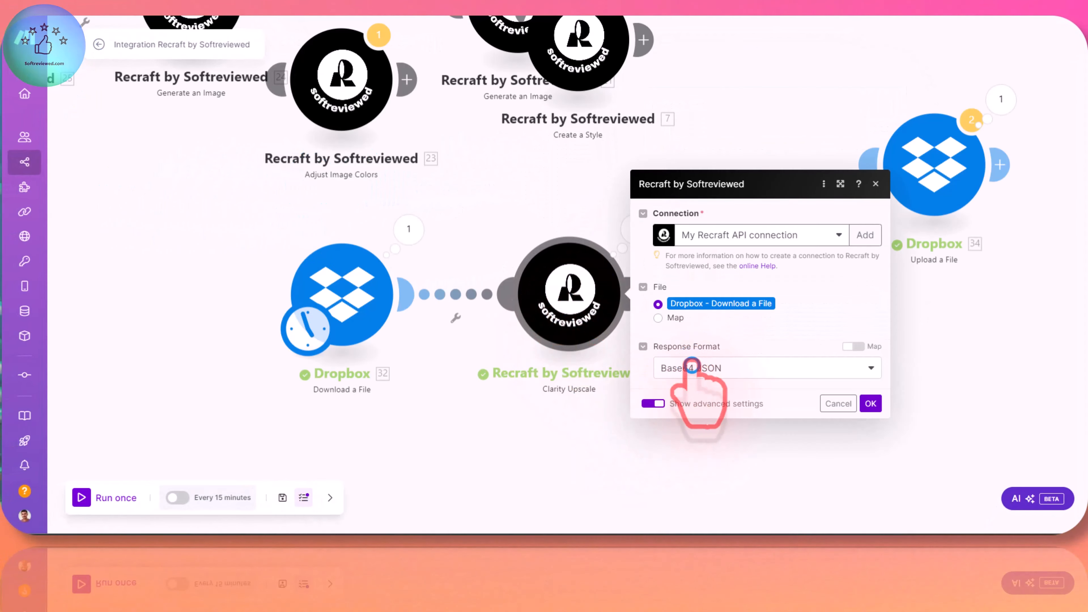
{"action": "left_click", "coordinate": [690, 407]}
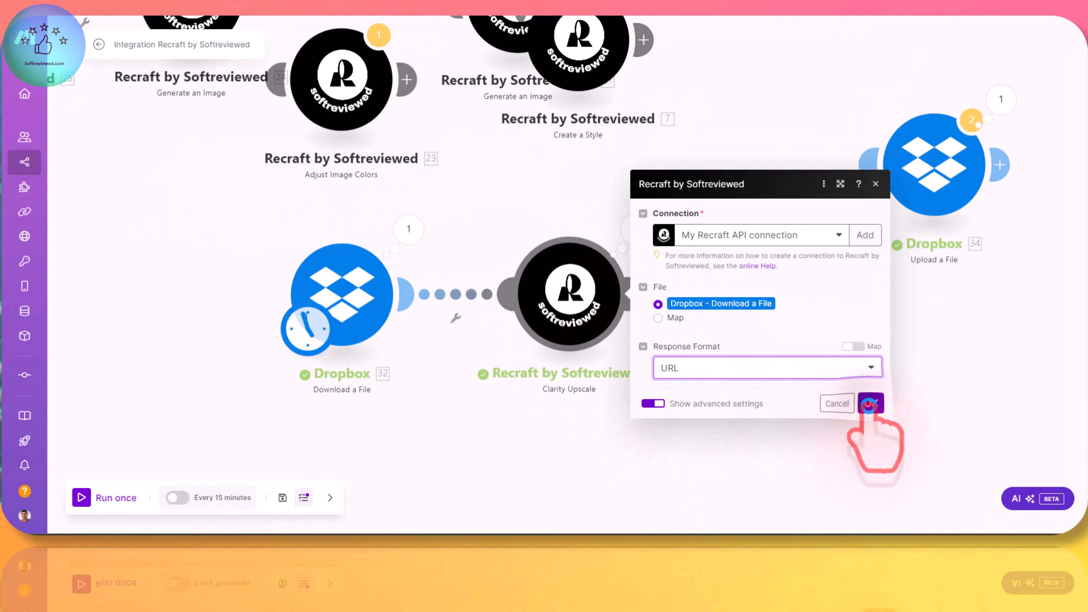
{"action": "left_click", "coordinate": [870, 404]}
Step: Run the scenario once and open the Clarity Upscale module's run output
{"action": "left_click_drag", "start_coordinate": [712, 345], "coordinate": [629, 326]}
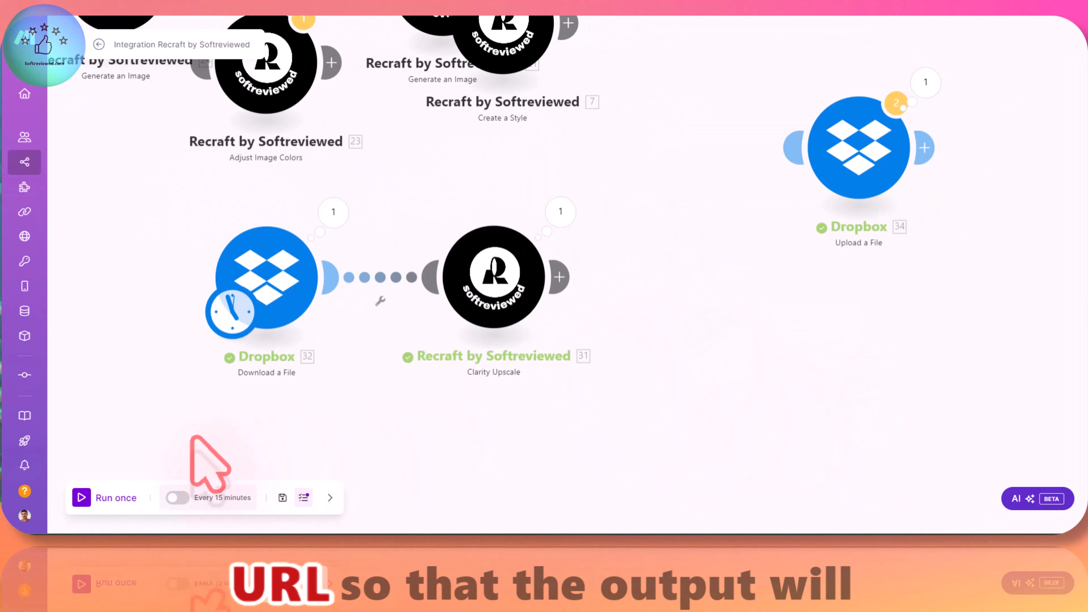
{"action": "left_click", "coordinate": [100, 497]}
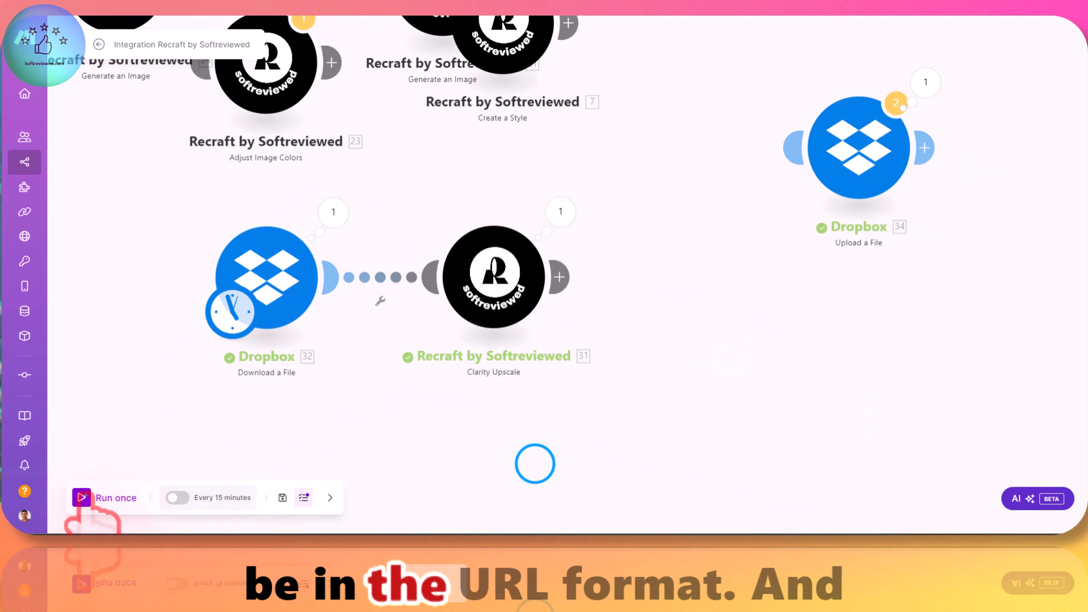
{"action": "scroll", "coordinate": [660, 413], "scroll_direction": "up", "scroll_amount": 5}
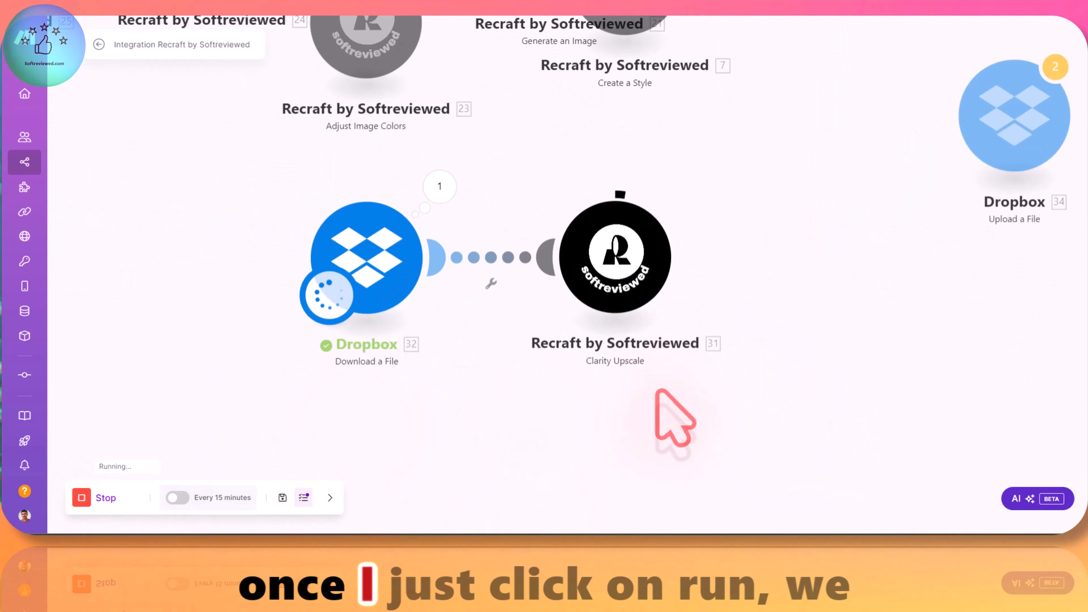
{"action": "left_click", "coordinate": [694, 193]}
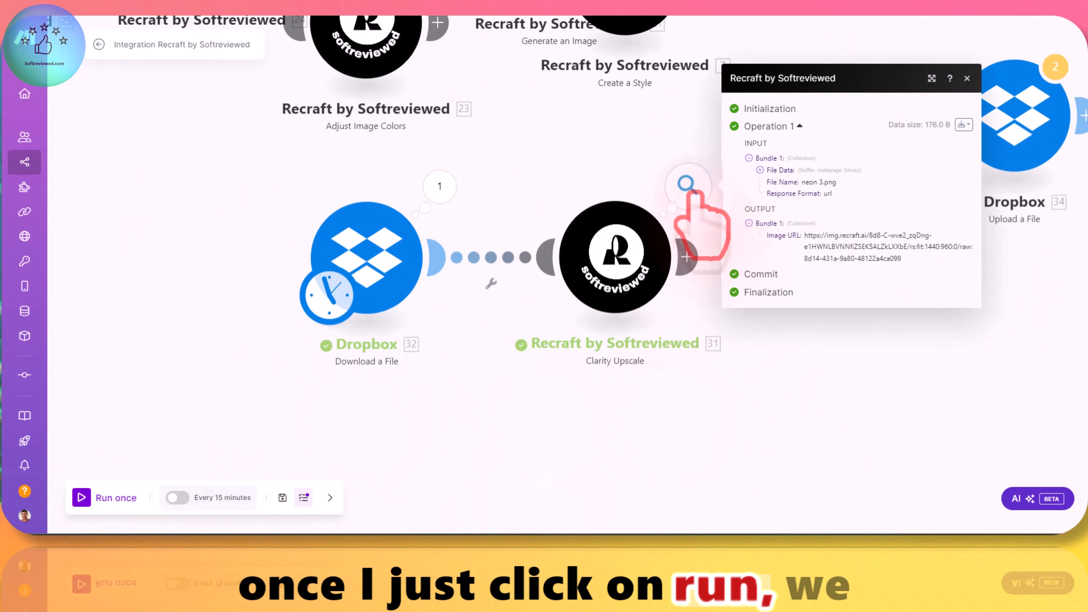
Step: Open the output image URL in a new window and inspect the upscaled image both enlarged and fitted
{"action": "left_click_drag", "start_coordinate": [907, 259], "coordinate": [804, 236]}
{"action": "right_click", "coordinate": [826, 244]}
{"action": "left_click", "coordinate": [876, 290]}
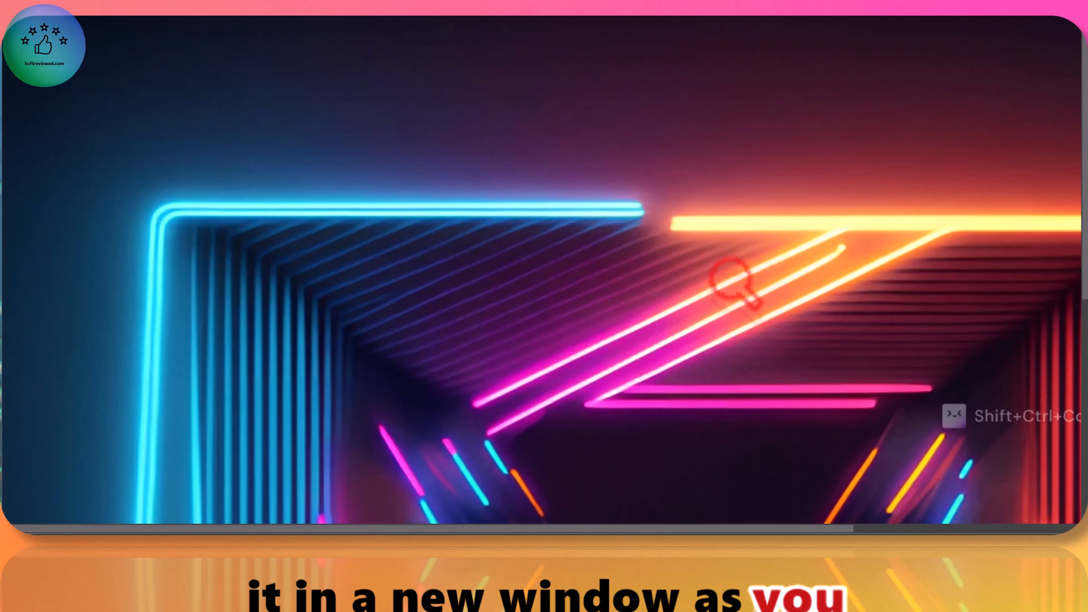
{"action": "left_click", "coordinate": [731, 278]}
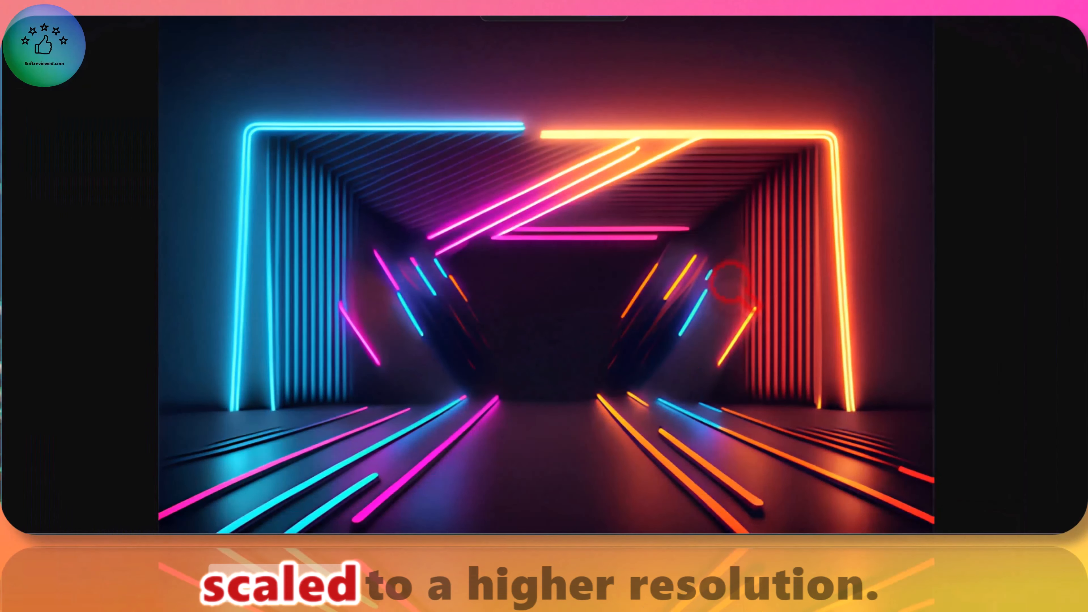
{"action": "left_click", "coordinate": [730, 281]}
Step: Save the upscaled output image to the computer as a WebP file under its suggested name
{"action": "right_click", "coordinate": [411, 118]}
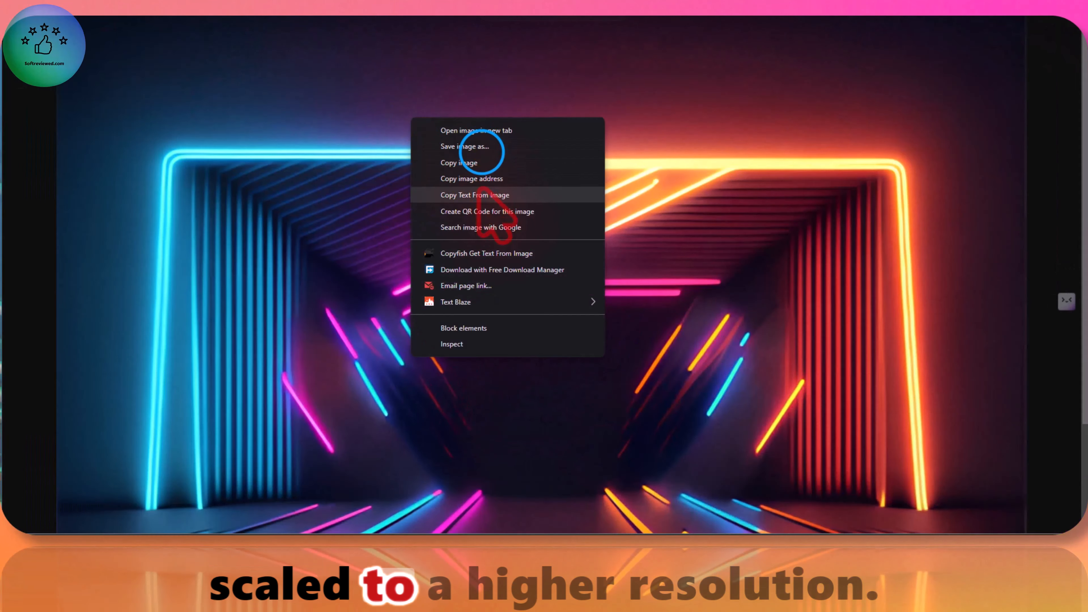
{"action": "left_click", "coordinate": [482, 151]}
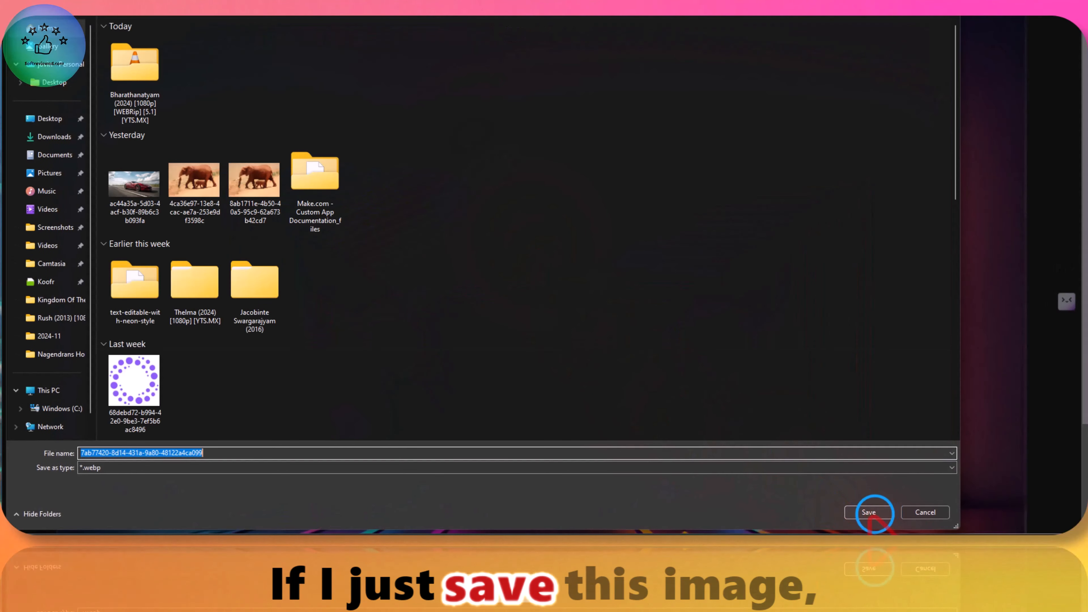
{"action": "left_click", "coordinate": [869, 512]}
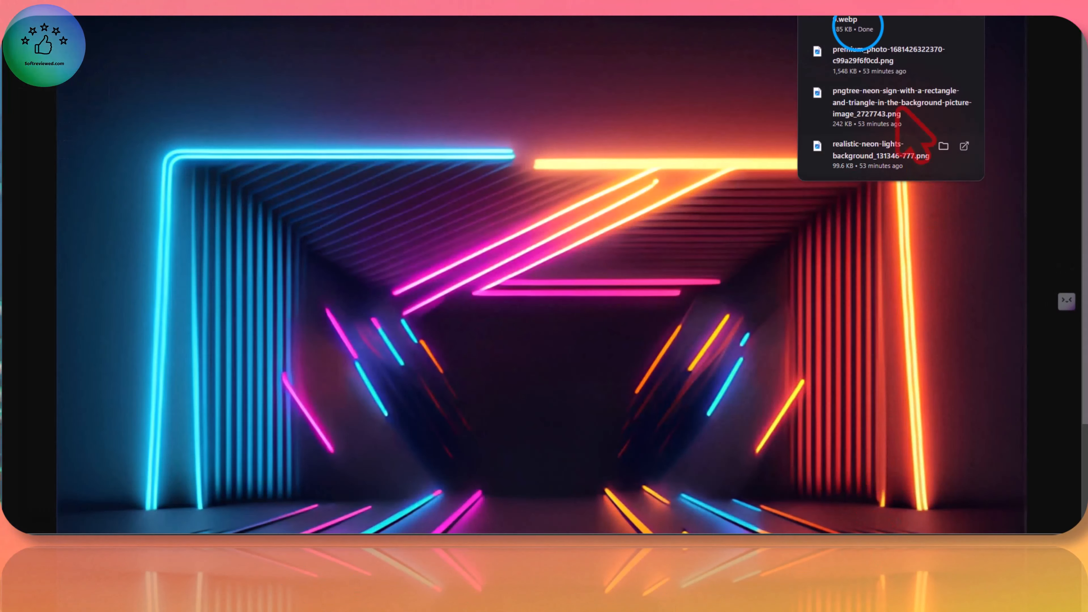
Step: Open the downloaded WebP image, inspect it enlarged and fitted to the window, and close the viewer
{"action": "left_click", "coordinate": [855, 26]}
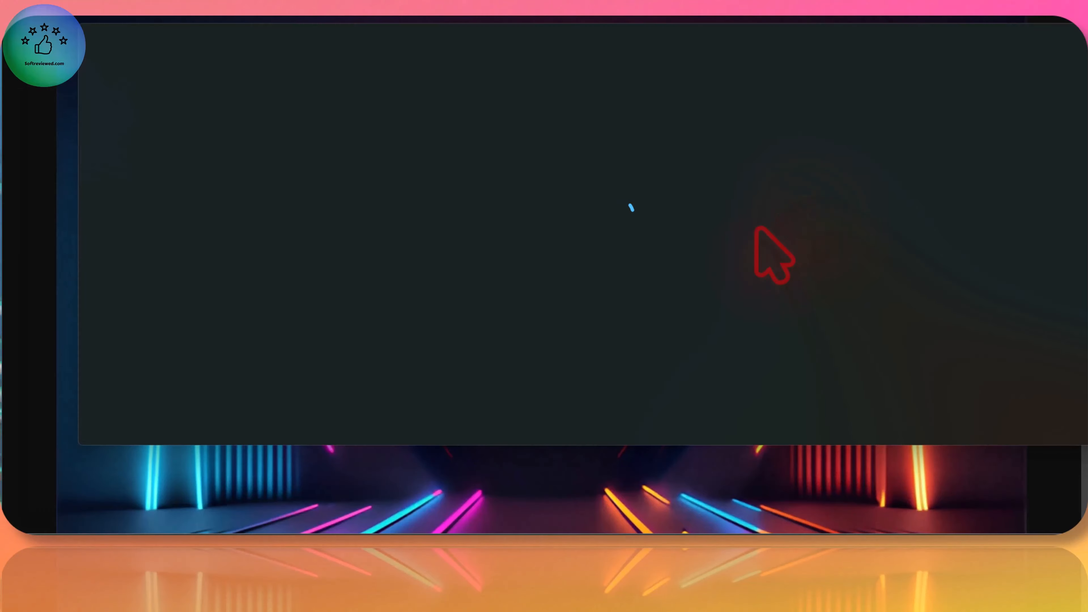
{"action": "scroll", "coordinate": [816, 201], "scroll_direction": "up", "scroll_amount": 3}
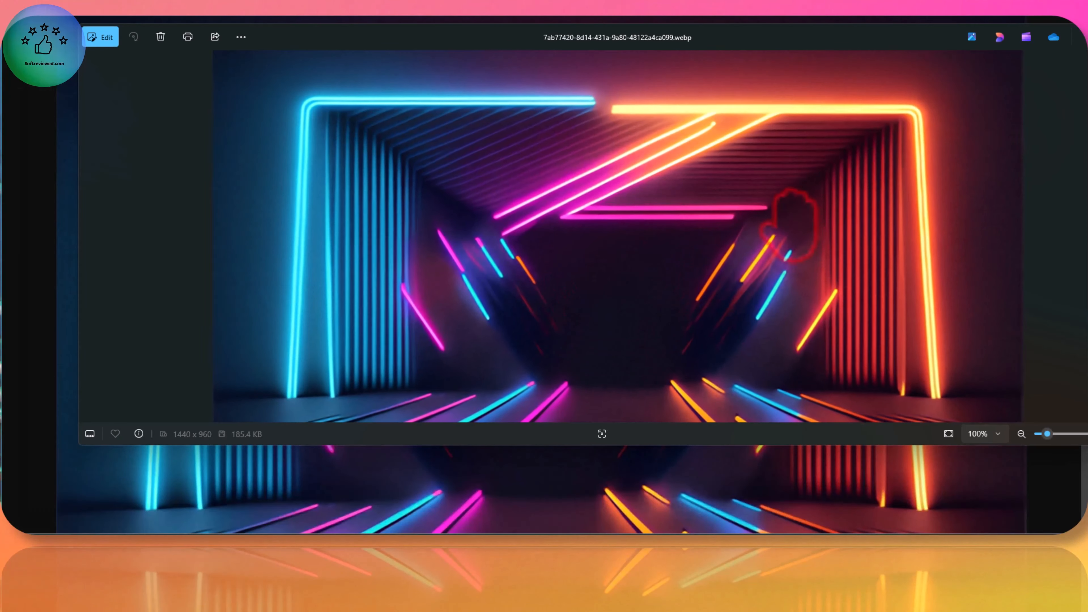
{"action": "scroll", "coordinate": [786, 229], "scroll_direction": "down", "scroll_amount": 2}
{"action": "scroll", "coordinate": [791, 225], "scroll_direction": "down", "scroll_amount": 1}
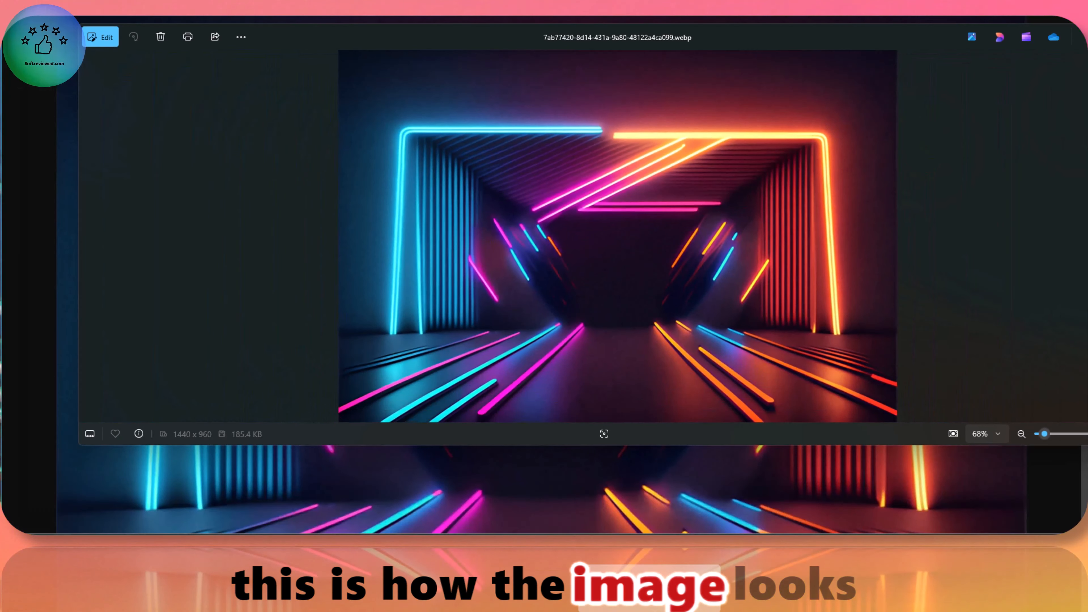
{"action": "left_click", "coordinate": [1087, 37]}
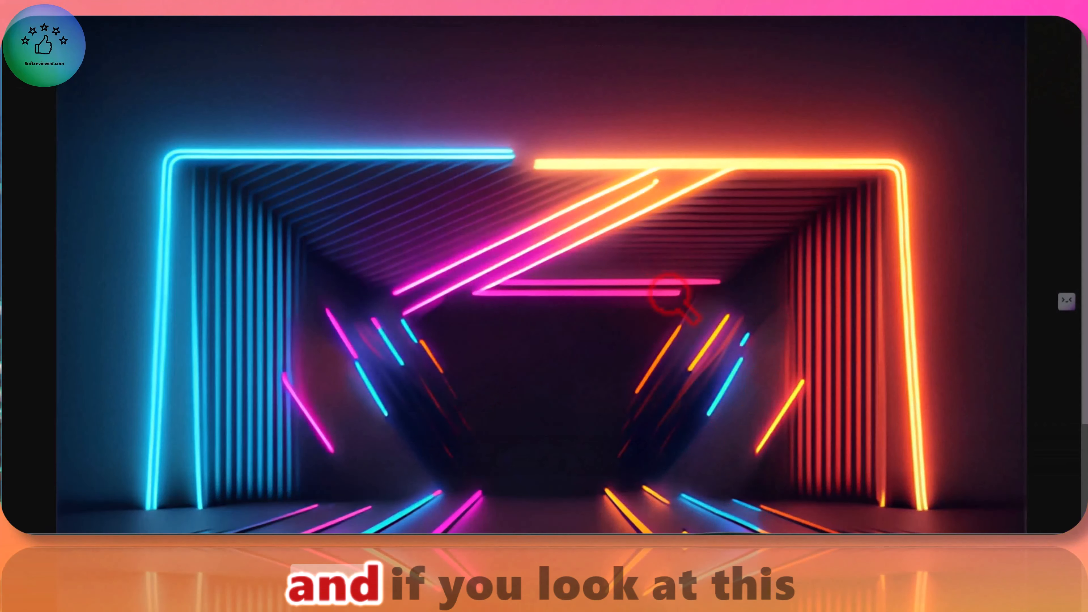
Step: Open the Downloads folder in File Explorer and compare the dimensions of the upscaled image and the original neon 3 file
{"action": "key", "text": "super+e"}
{"action": "left_click", "coordinate": [86, 151]}
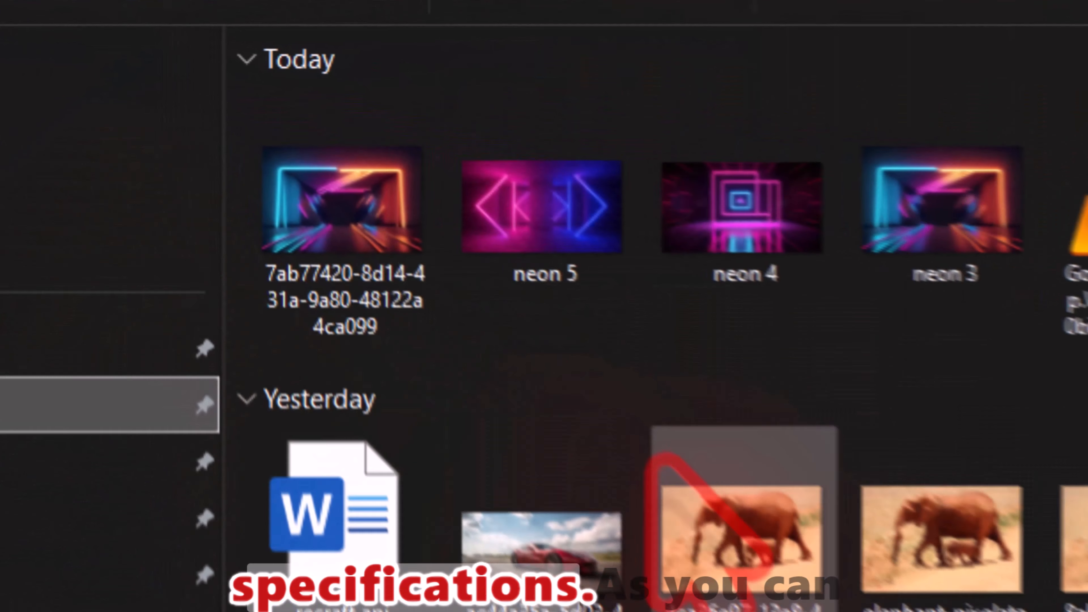
{"action": "mouse_move", "coordinate": [245, 125]}
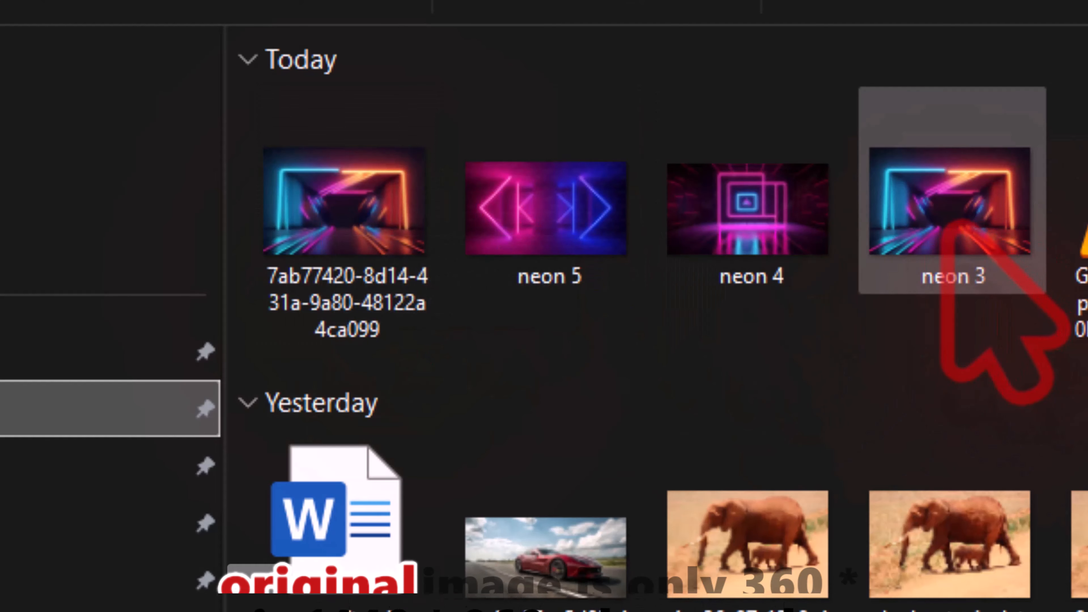
{"action": "mouse_move", "coordinate": [952, 212]}
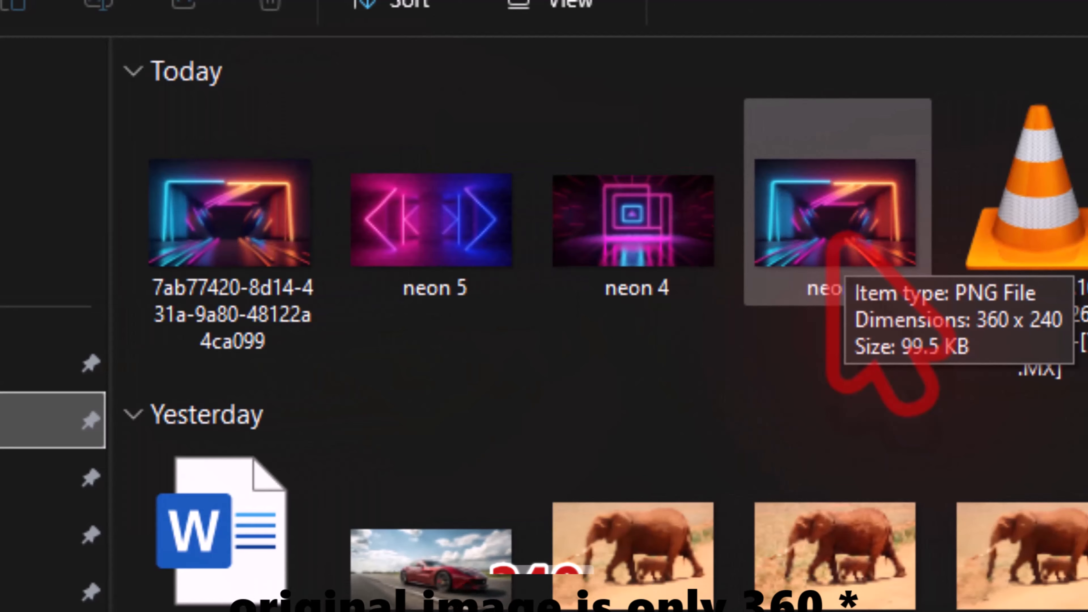
{"action": "double_click", "coordinate": [176, 295]}
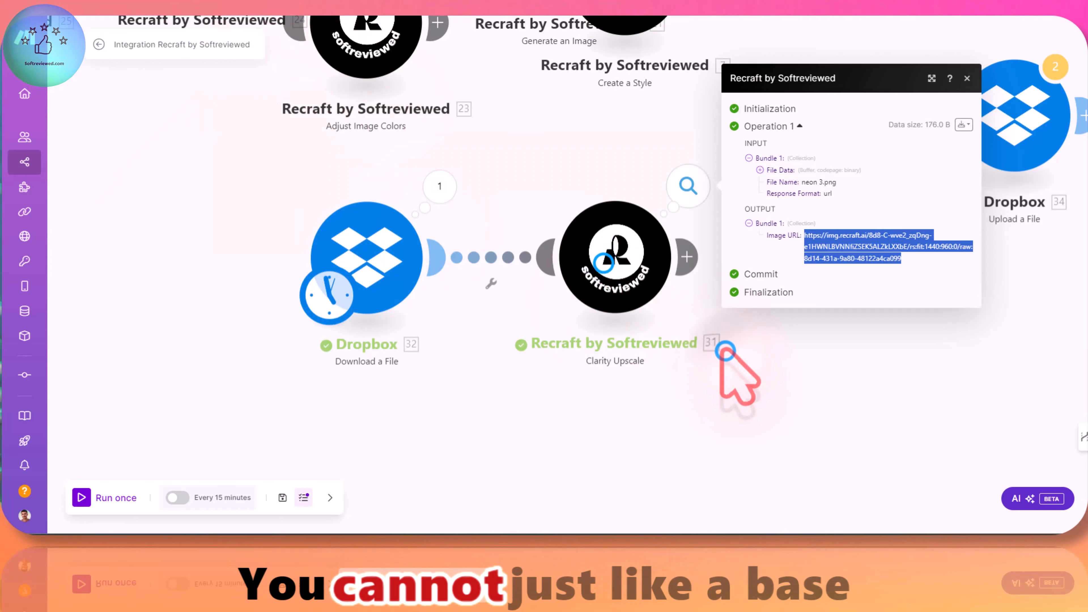
Step: Return to the Make scenario and review the Response Format options in the Clarity Upscale module's settings
{"action": "left_click", "coordinate": [615, 262]}
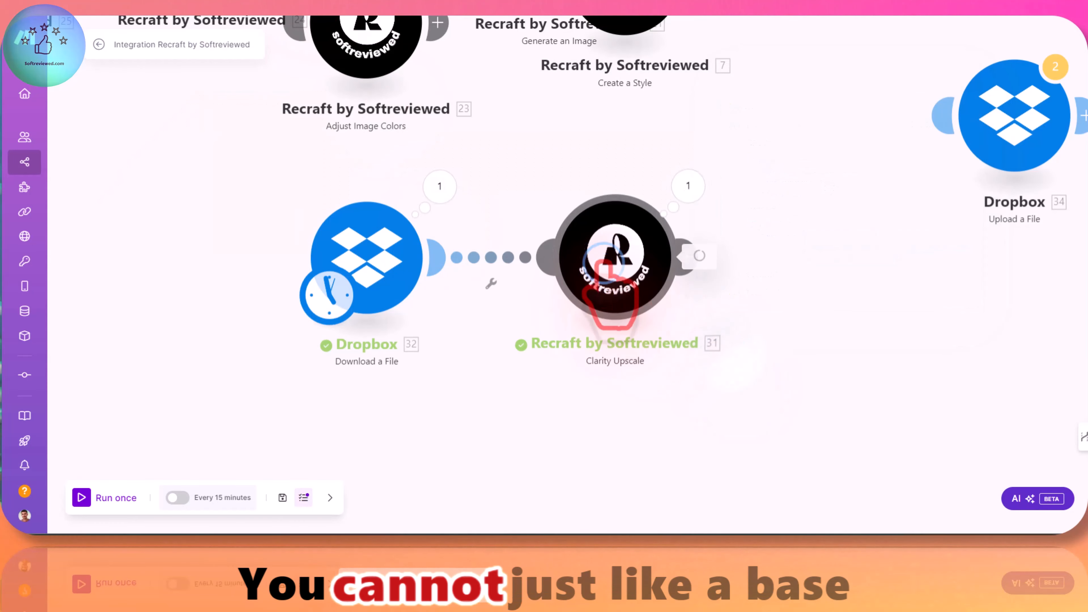
{"action": "left_click", "coordinate": [756, 331]}
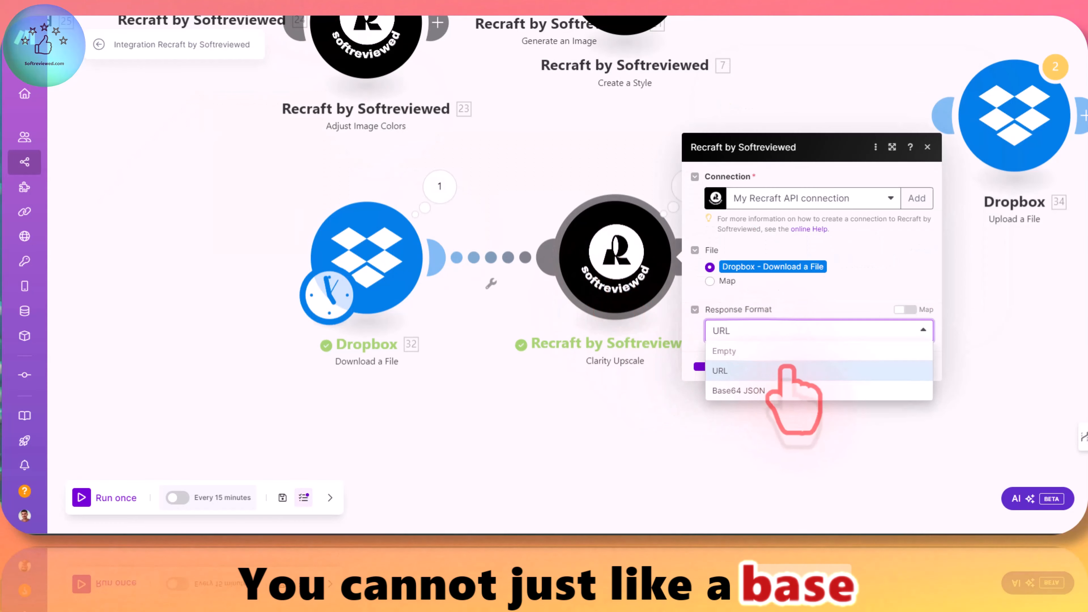
{"action": "left_click", "coordinate": [748, 388]}
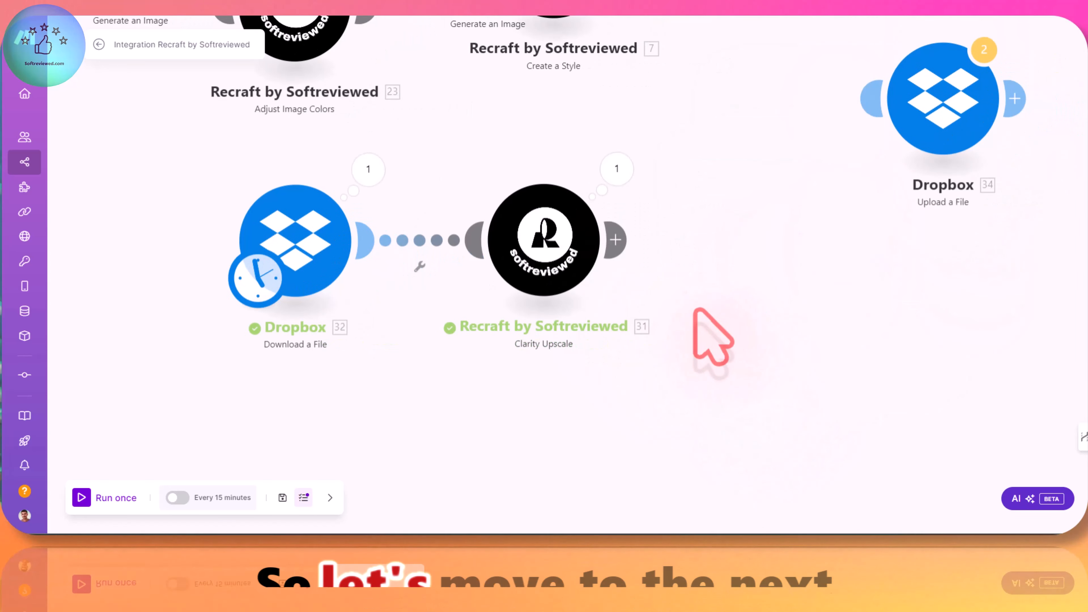
Step: Replace the Clarity Upscale module with Recraft's Remove Background module and switch its input image file to Map
{"action": "left_click", "coordinate": [615, 240]}
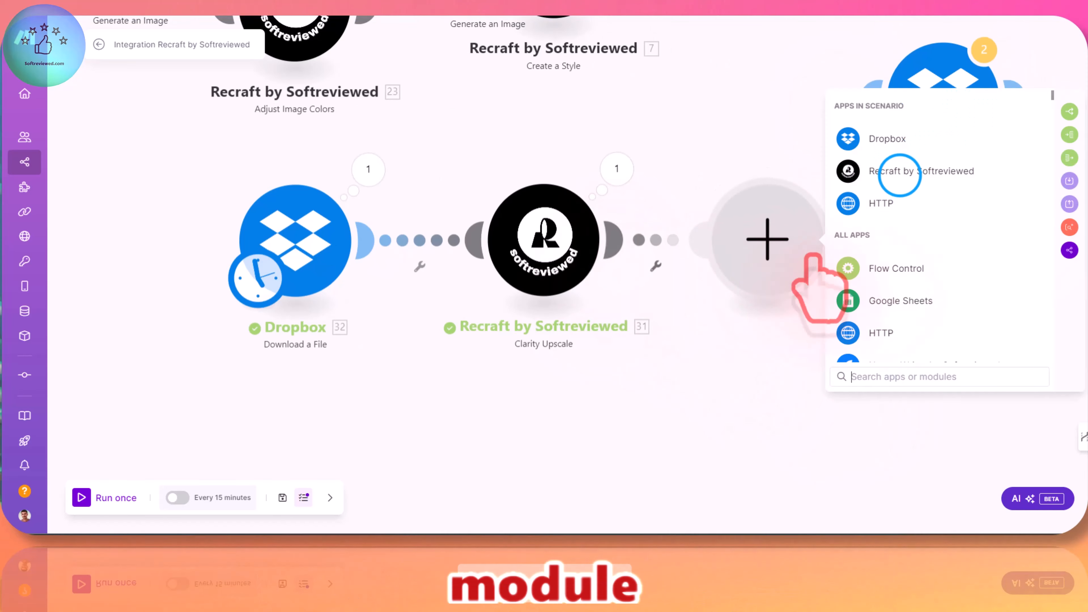
{"action": "left_click", "coordinate": [900, 175]}
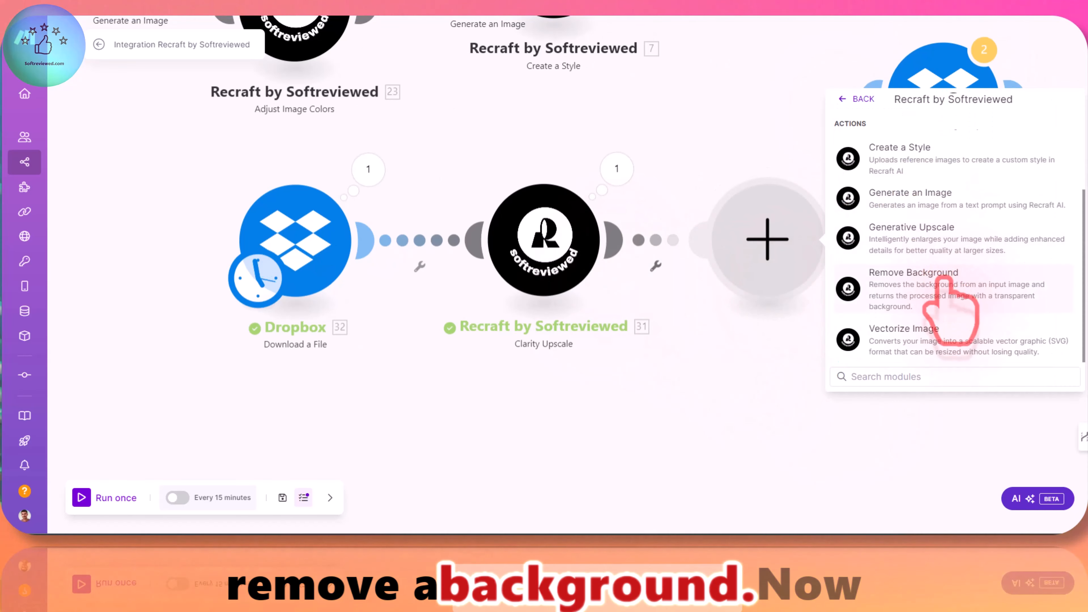
{"action": "left_click", "coordinate": [911, 287]}
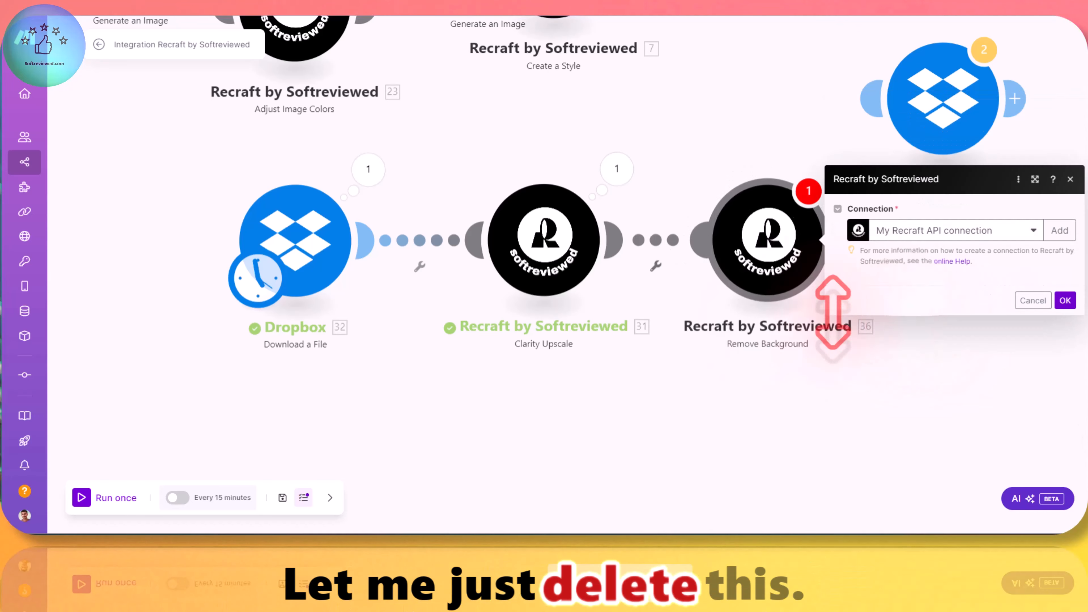
{"action": "right_click", "coordinate": [576, 260]}
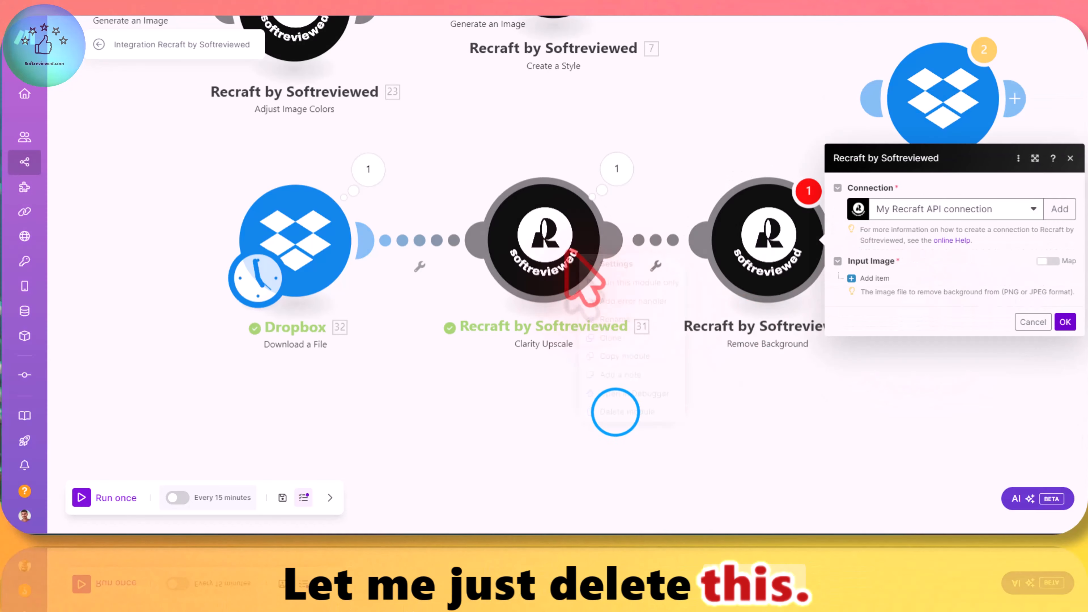
{"action": "left_click", "coordinate": [617, 410]}
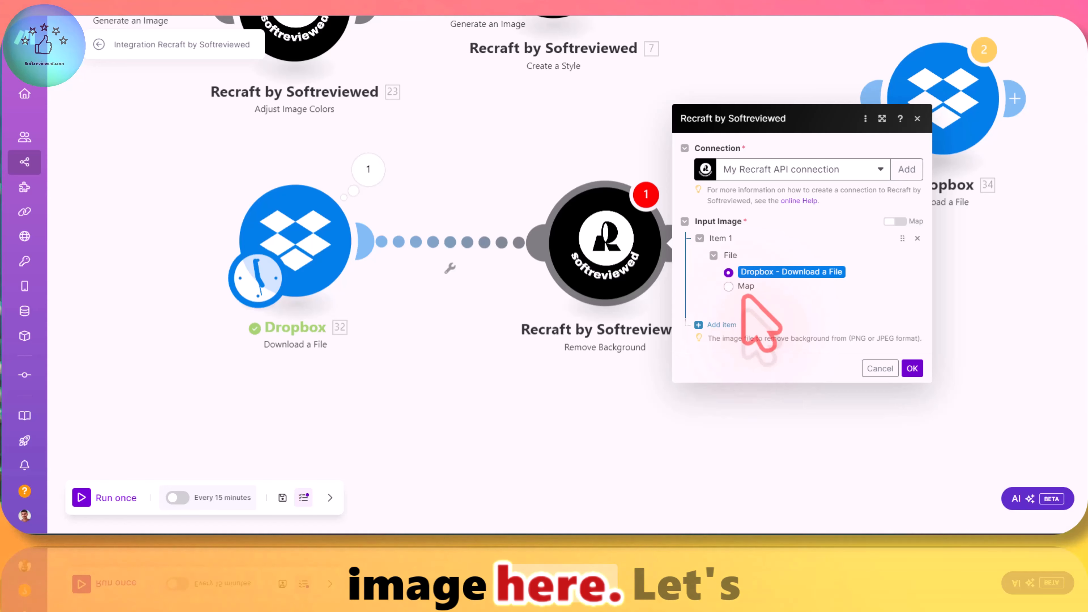
{"action": "left_click", "coordinate": [729, 285]}
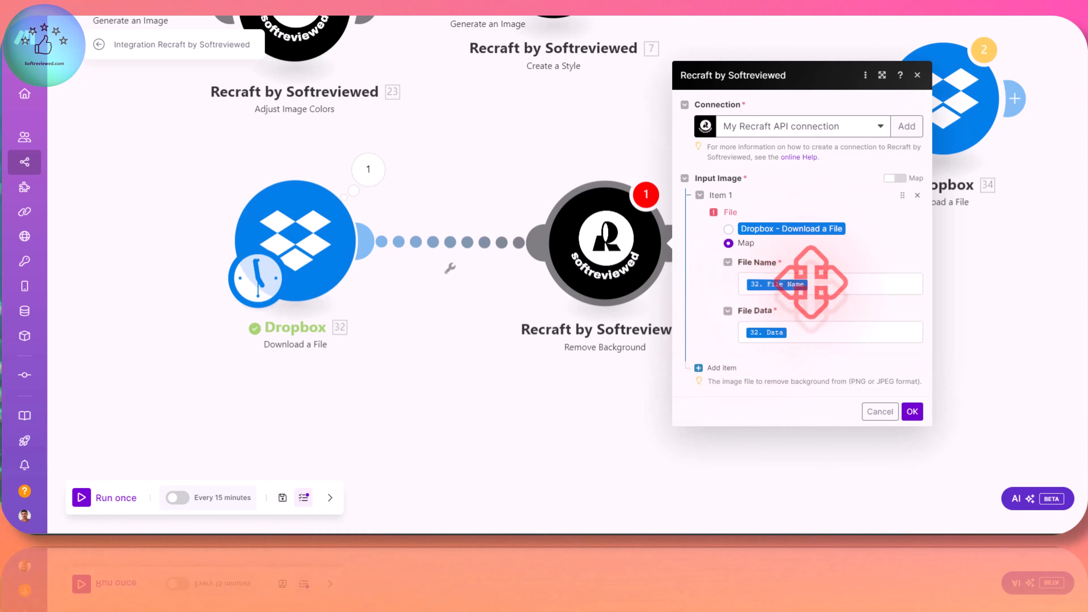
Step: Find the neon 2 image of the woman among the Dropbox files and open it
{"action": "left_click", "coordinate": [310, 238]}
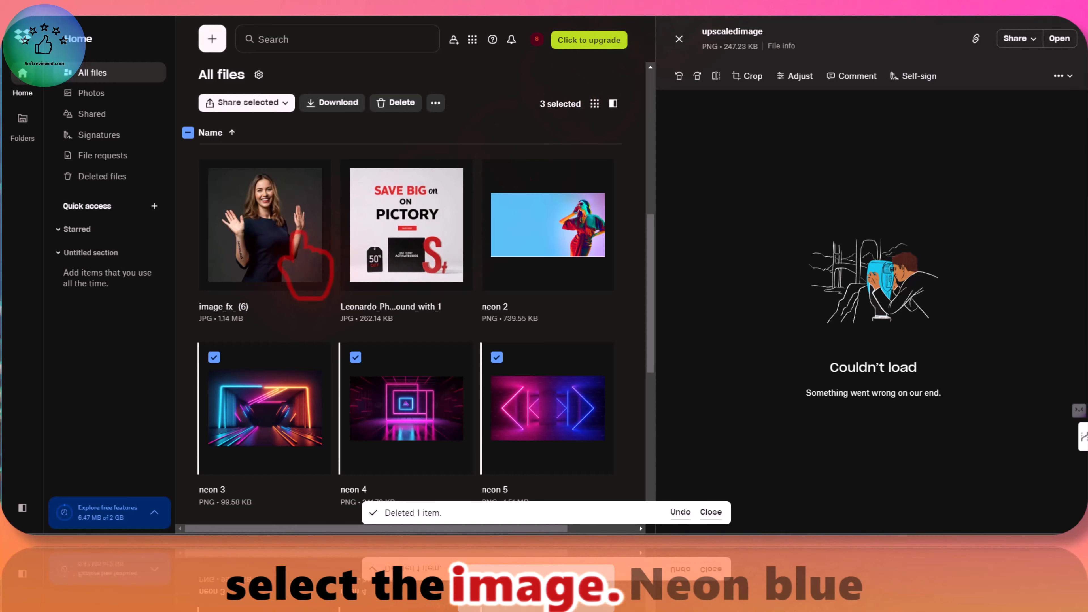
{"action": "scroll", "coordinate": [536, 326], "scroll_direction": "up", "scroll_amount": 3}
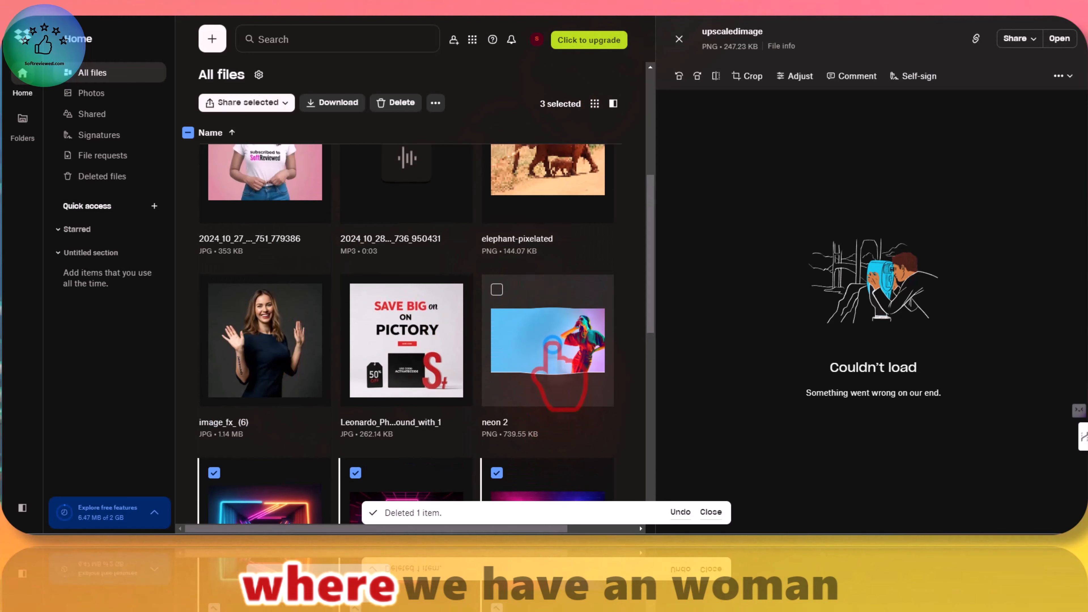
{"action": "left_click", "coordinate": [552, 342]}
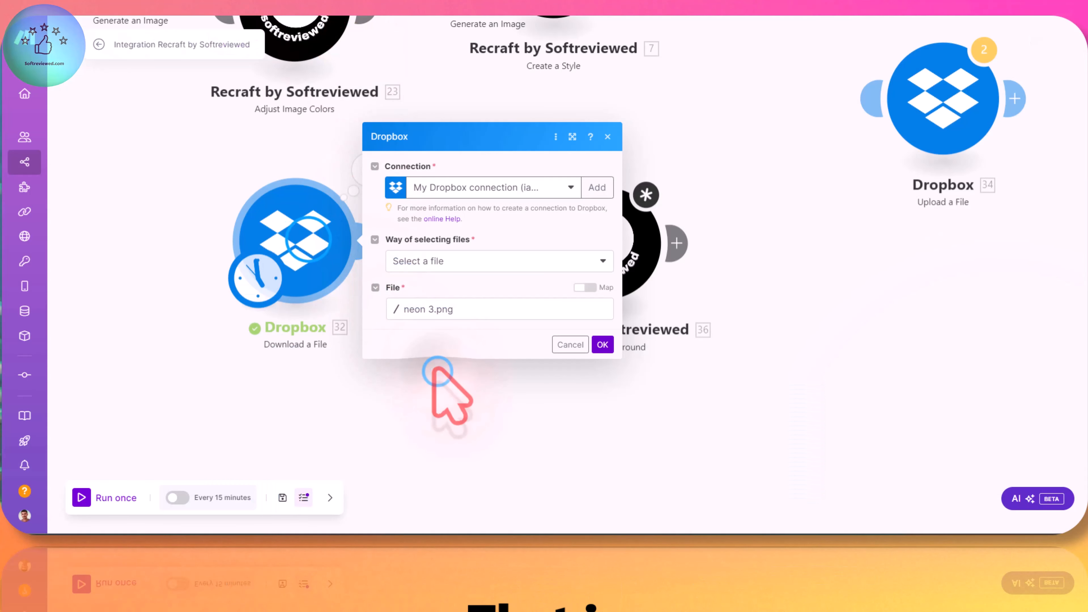
Step: Set the Dropbox Download a File module's file to neon 2.png and save the module
{"action": "left_click", "coordinate": [439, 371]}
{"action": "left_click", "coordinate": [342, 256]}
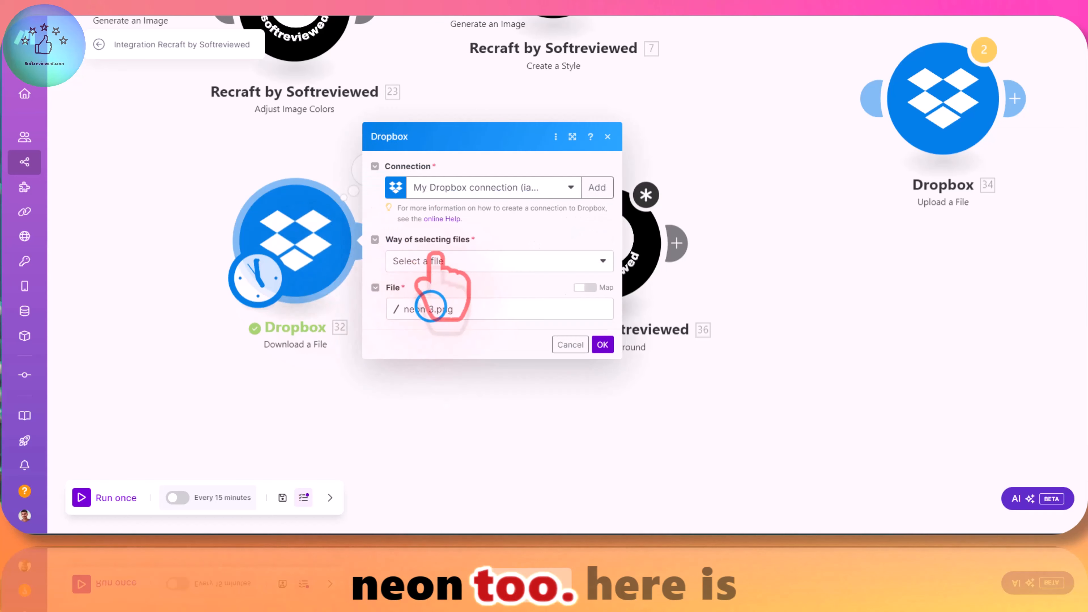
{"action": "left_click", "coordinate": [445, 309]}
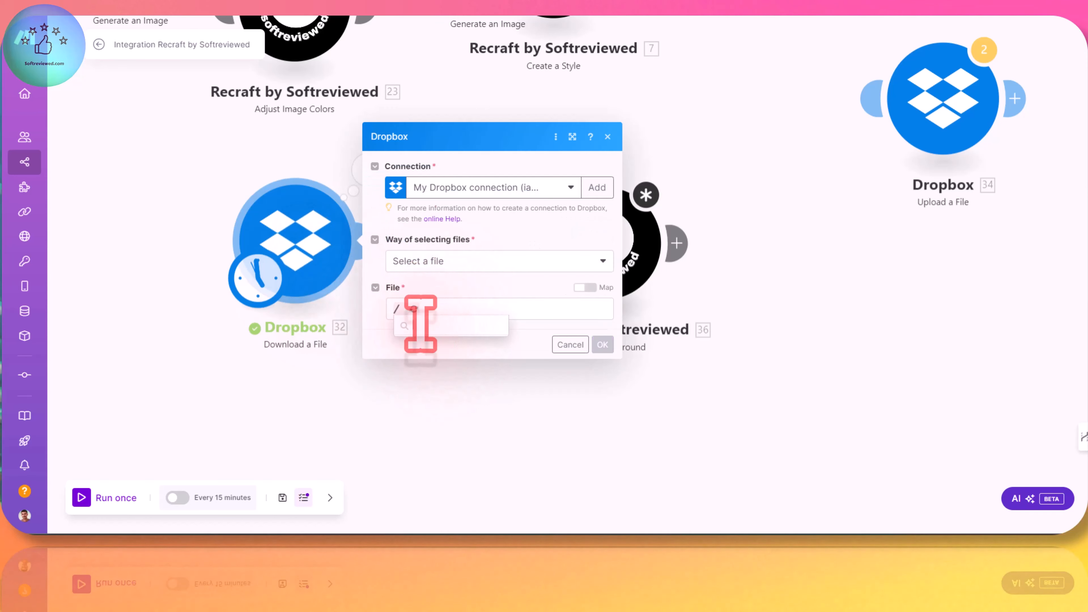
{"action": "scroll", "coordinate": [445, 366], "scroll_direction": "down", "scroll_amount": 3}
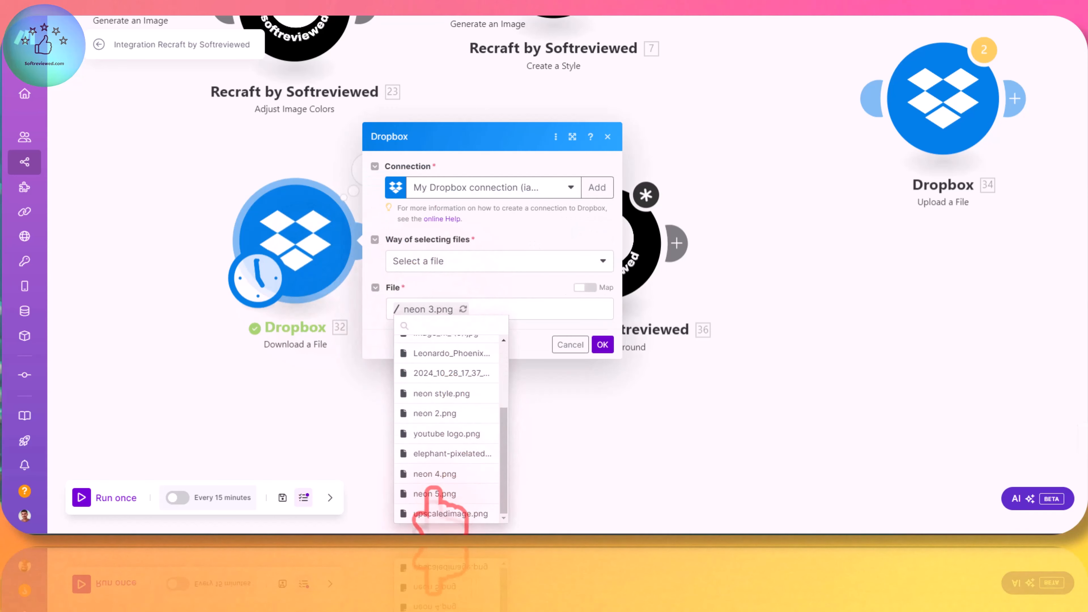
{"action": "left_click", "coordinate": [435, 434]}
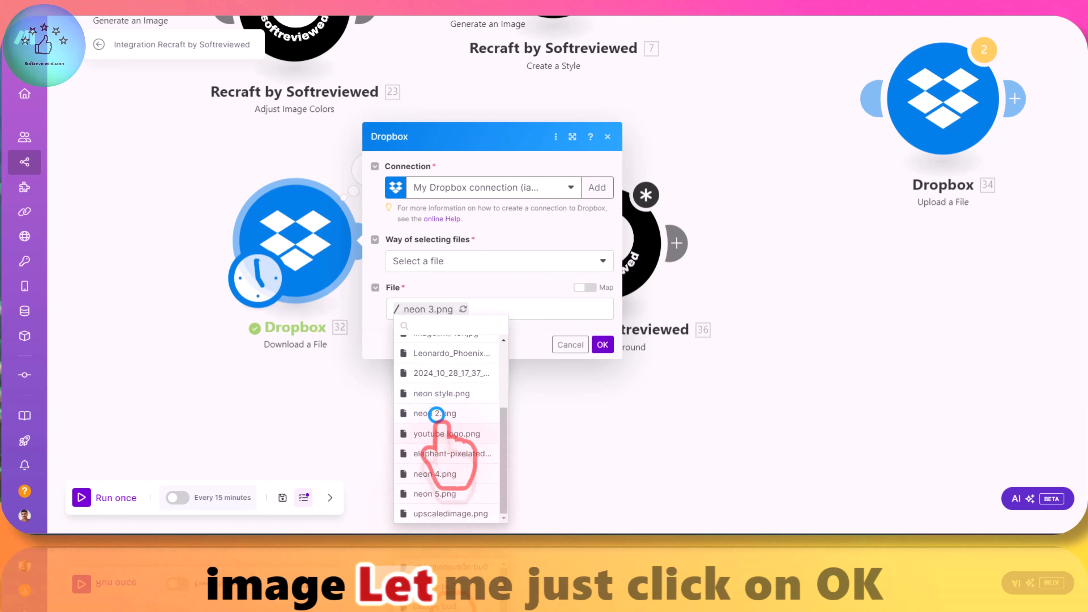
{"action": "left_click", "coordinate": [603, 344]}
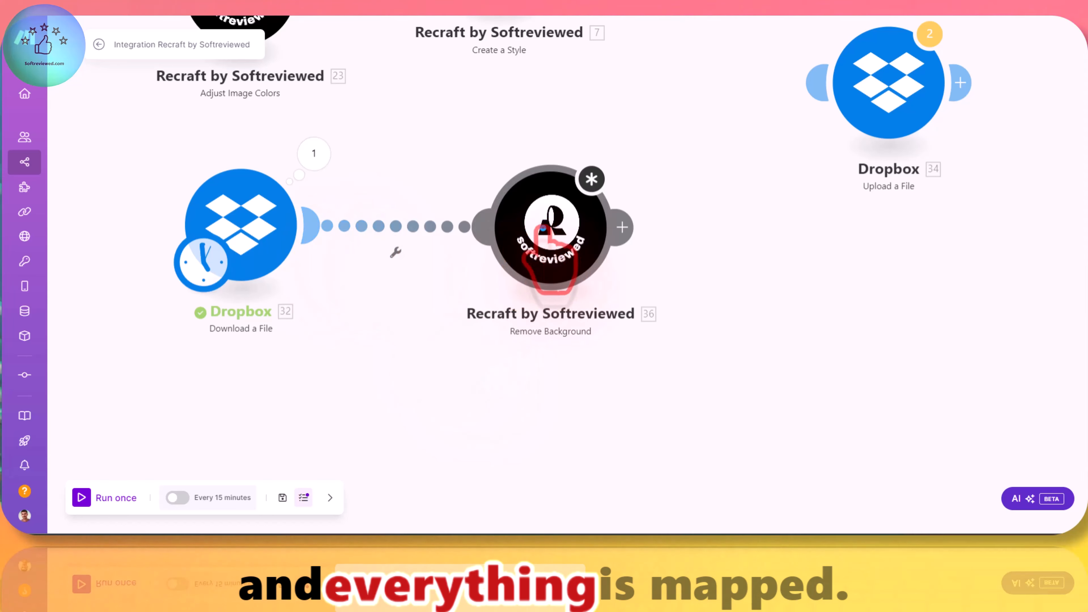
Step: Set the Remove Background module's input file to Dropbox - Download a File and save the module
{"action": "left_click", "coordinate": [556, 236]}
{"action": "left_click", "coordinate": [674, 213]}
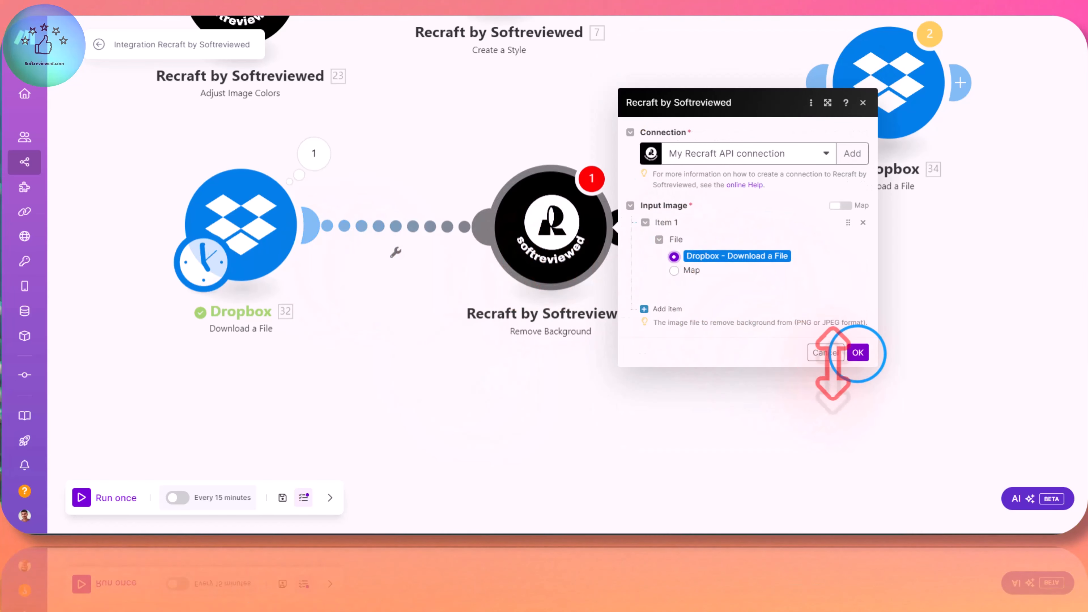
{"action": "left_click", "coordinate": [858, 352]}
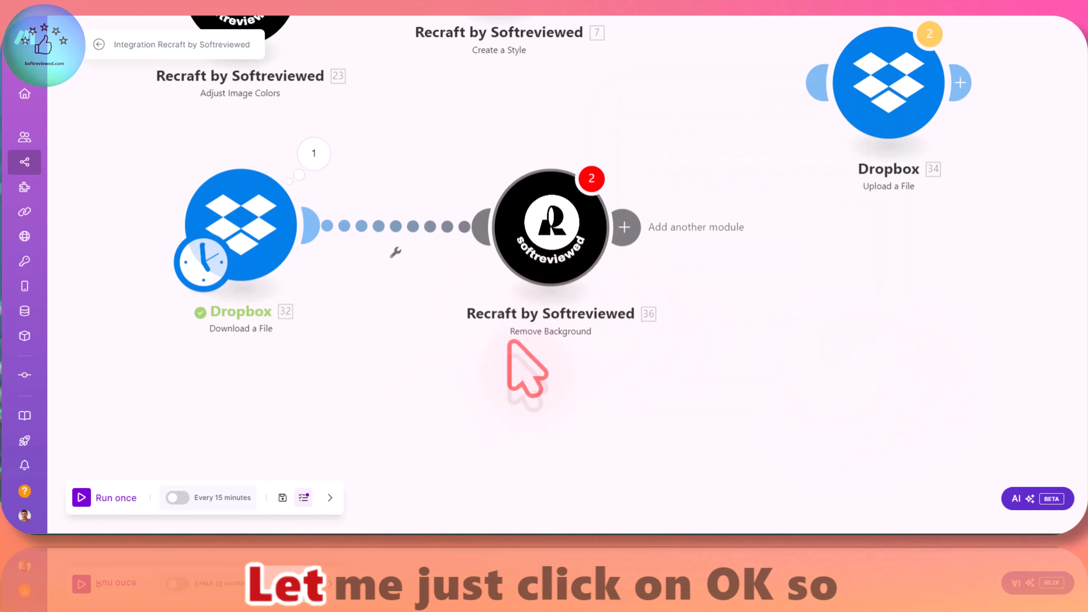
{"action": "left_click", "coordinate": [552, 248]}
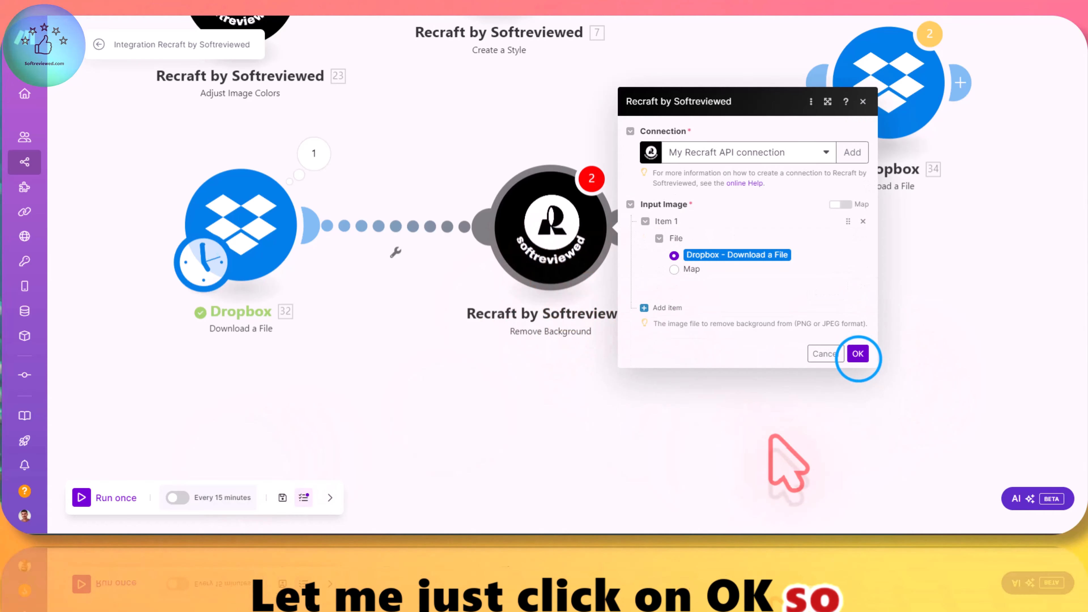
{"action": "left_click", "coordinate": [858, 353]}
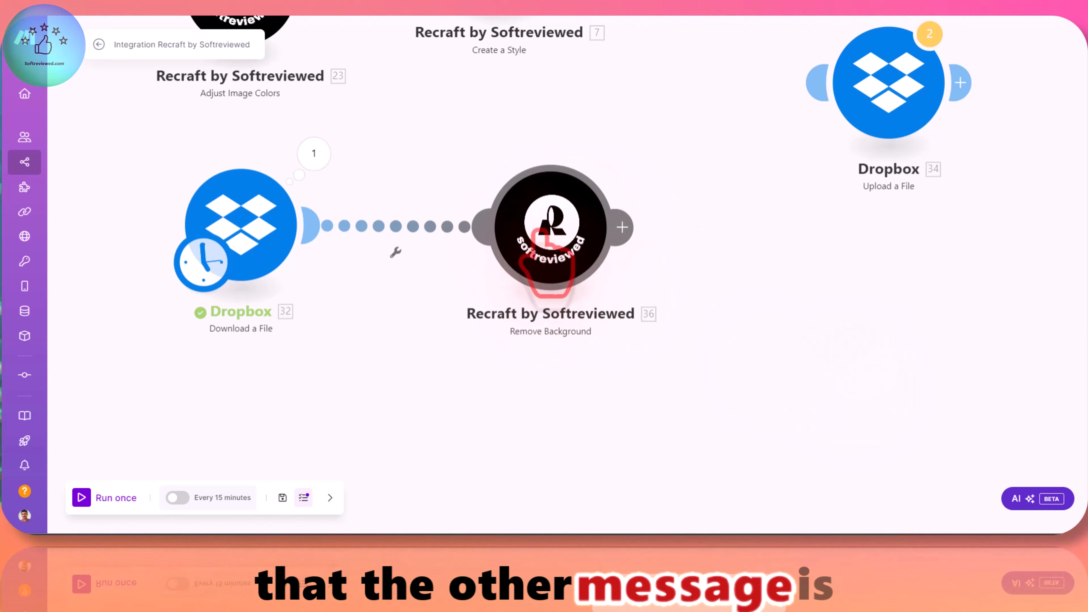
Step: Move the Dropbox module slightly closer to the Remove Background module and run the scenario once
{"action": "left_click_drag", "start_coordinate": [291, 262], "coordinate": [319, 265]}
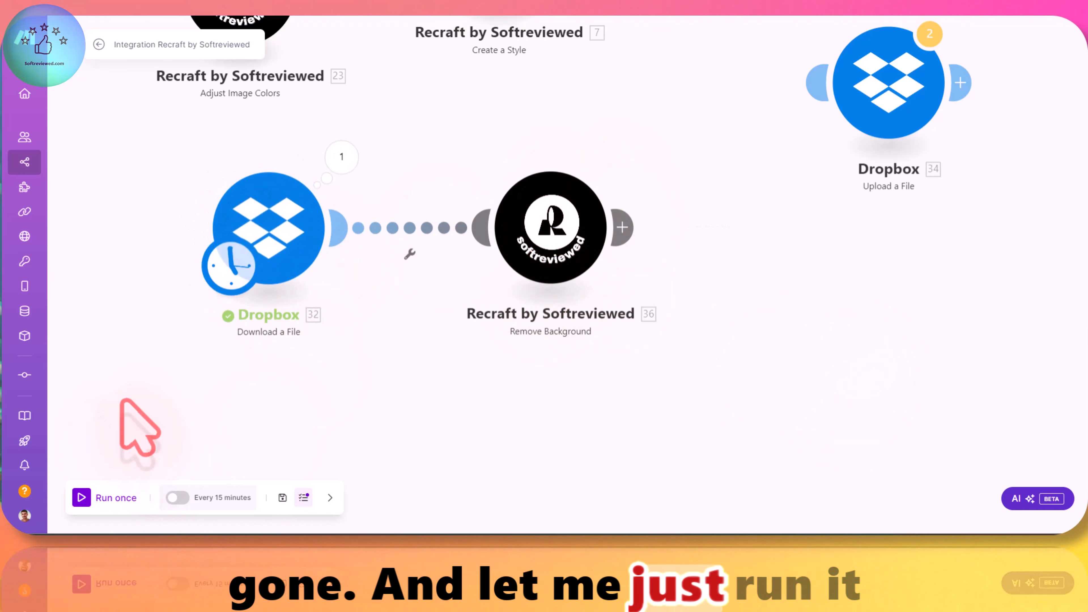
{"action": "left_click", "coordinate": [82, 498]}
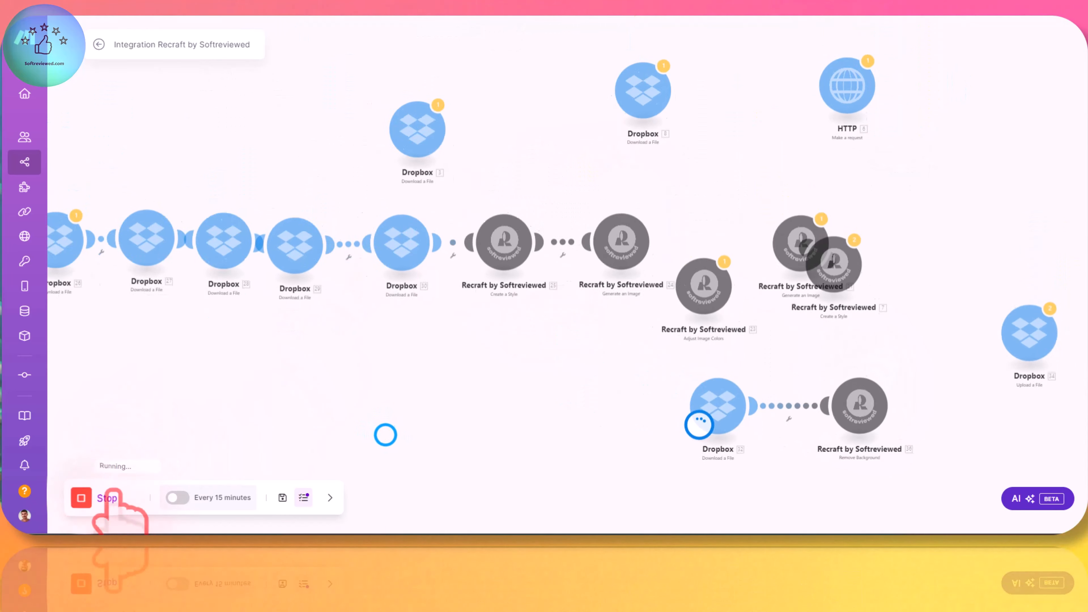
{"action": "scroll", "coordinate": [697, 404], "scroll_direction": "up", "scroll_amount": 2}
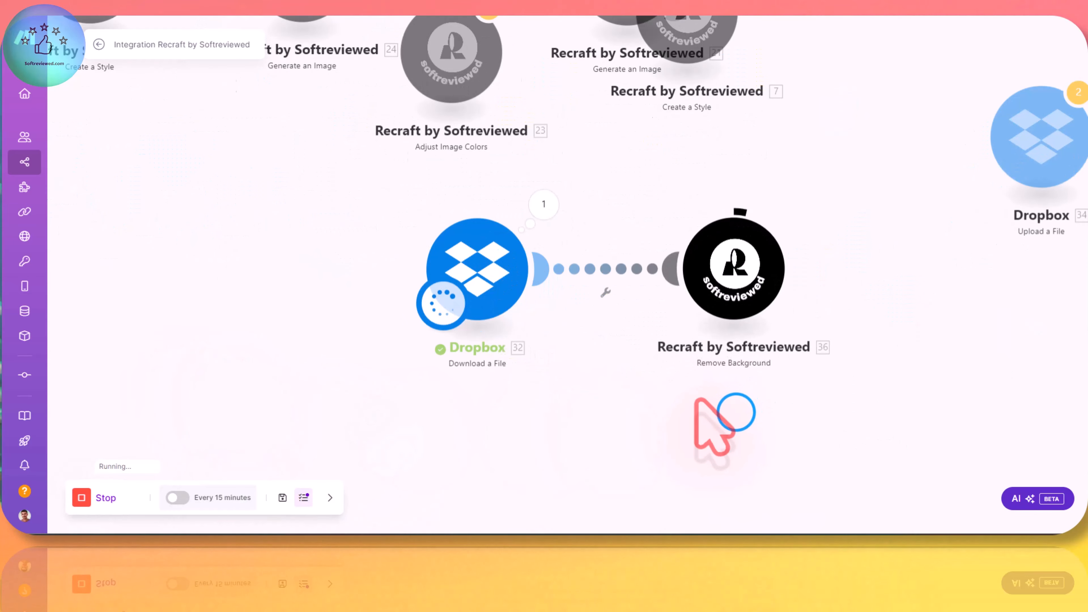
{"action": "left_click_drag", "start_coordinate": [736, 411], "coordinate": [620, 413]}
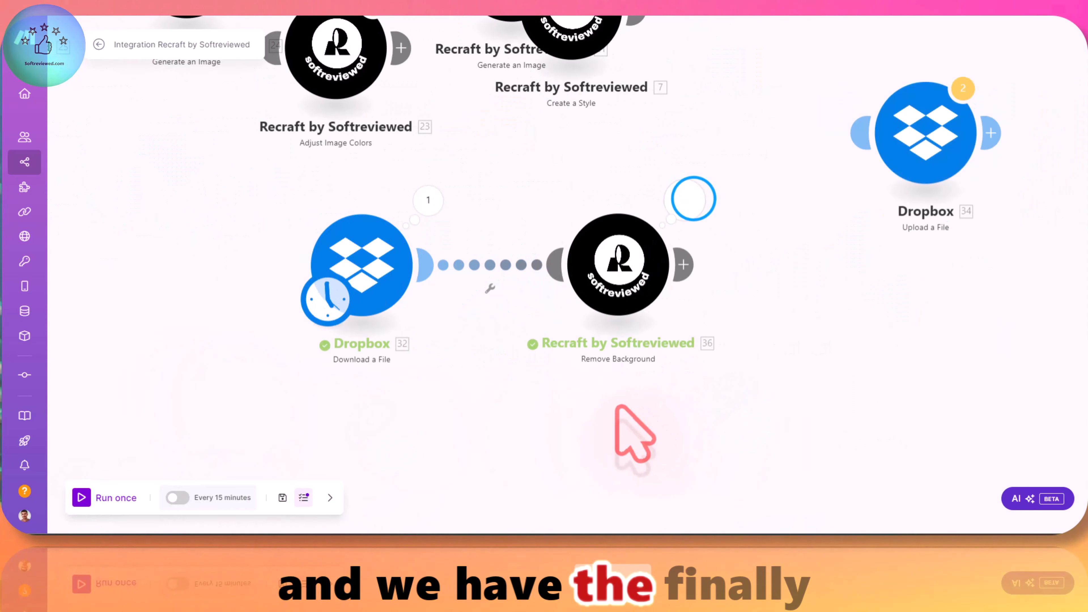
Step: Open the Remove Background module's run output and view the image at its imageUrl
{"action": "left_click", "coordinate": [687, 199]}
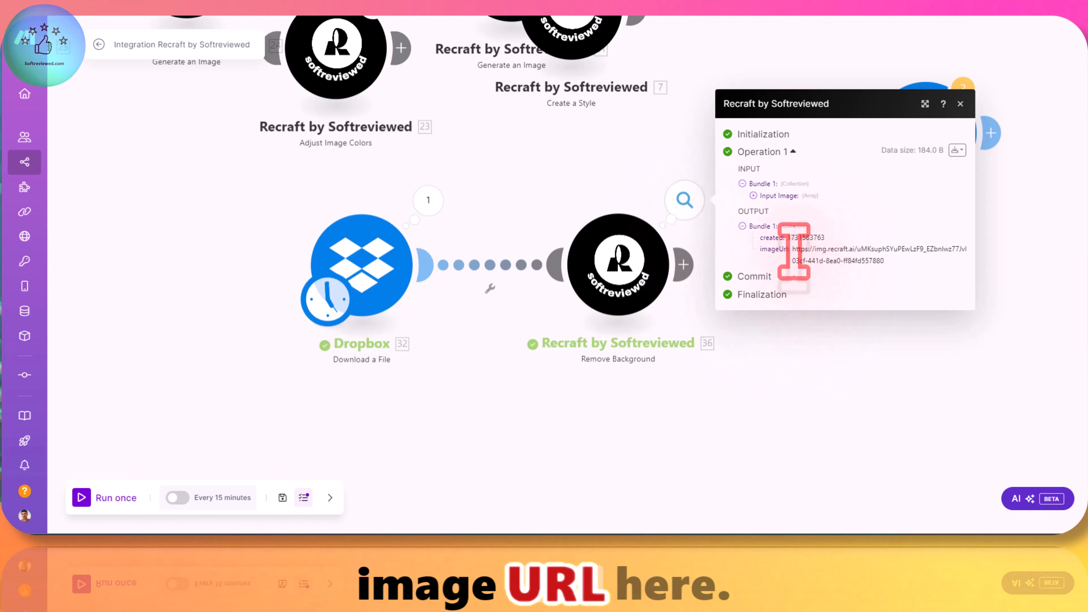
{"action": "left_click_drag", "start_coordinate": [793, 249], "coordinate": [897, 287]}
{"action": "right_click", "coordinate": [837, 262]}
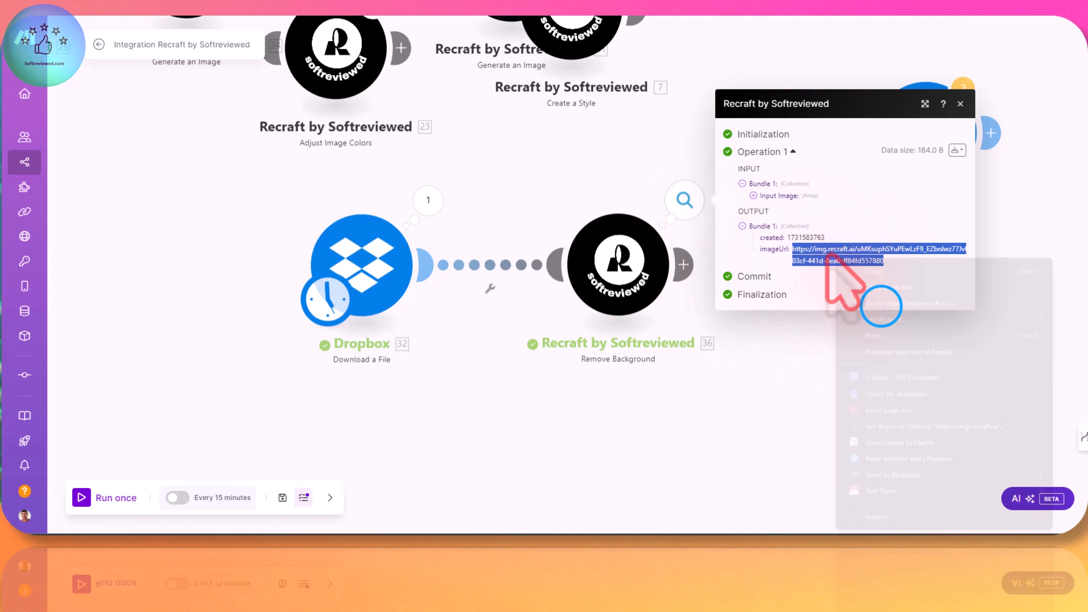
{"action": "left_click", "coordinate": [881, 303]}
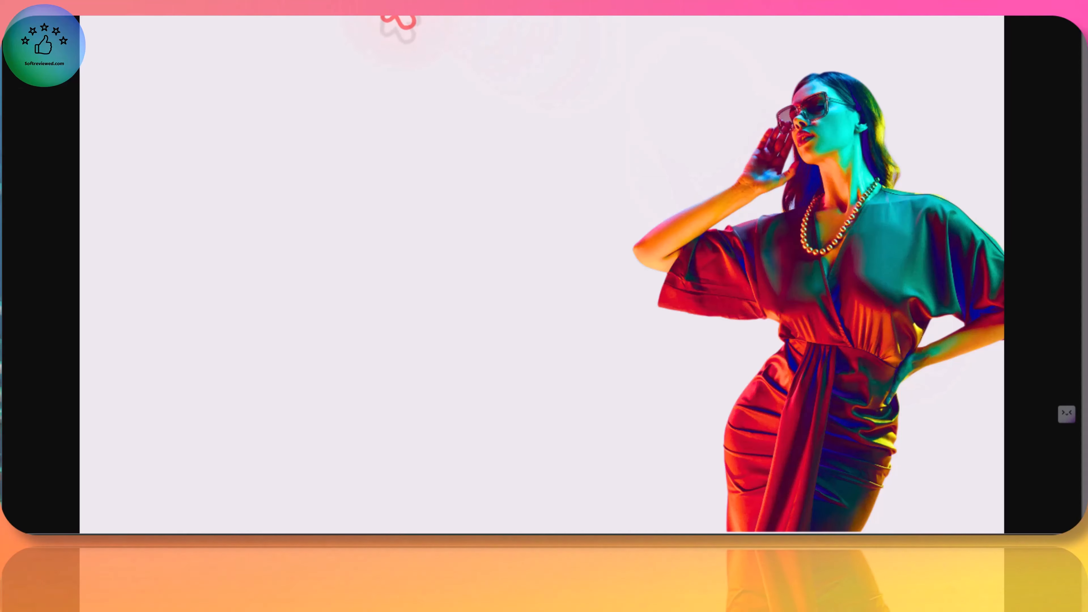
{"action": "left_click", "coordinate": [377, 15]}
{"action": "left_click", "coordinate": [606, 411]}
Step: Delete the Remove Background module from the scenario
{"action": "left_click_drag", "start_coordinate": [779, 401], "coordinate": [627, 392]}
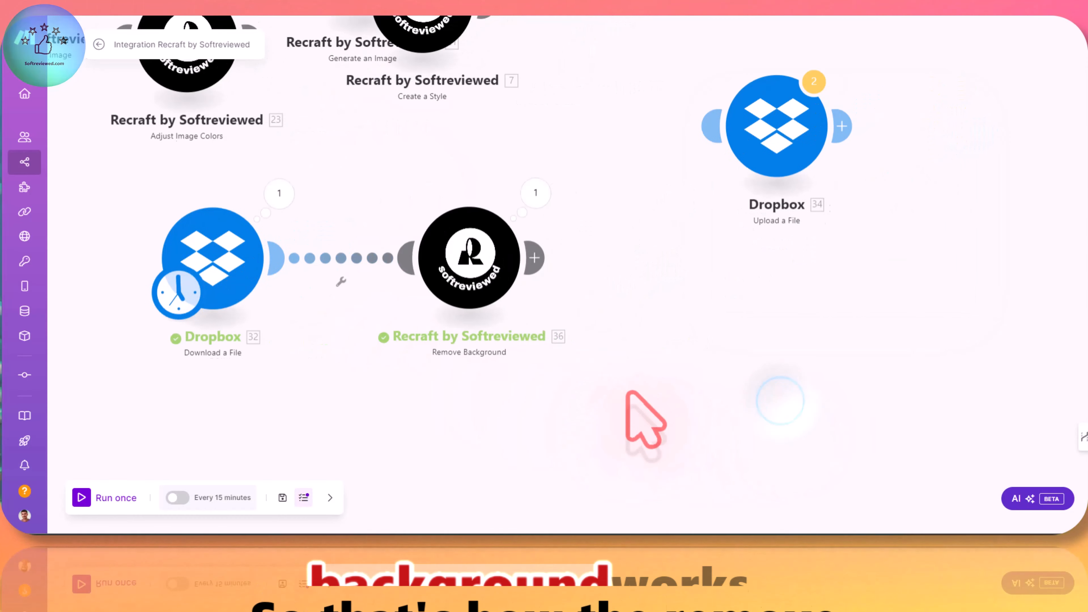
{"action": "right_click", "coordinate": [480, 261]}
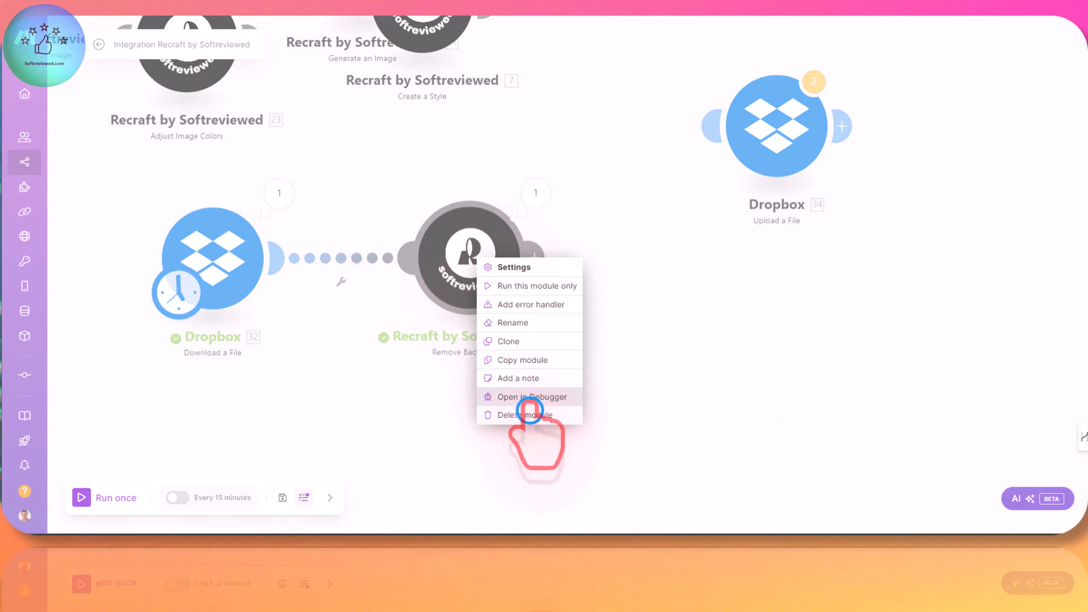
{"action": "left_click", "coordinate": [530, 410]}
Step: Add a Recraft by Softreviewed Vectorize Image module after the Dropbox Download a File module and close its settings
{"action": "left_click", "coordinate": [279, 257]}
{"action": "left_click", "coordinate": [415, 259]}
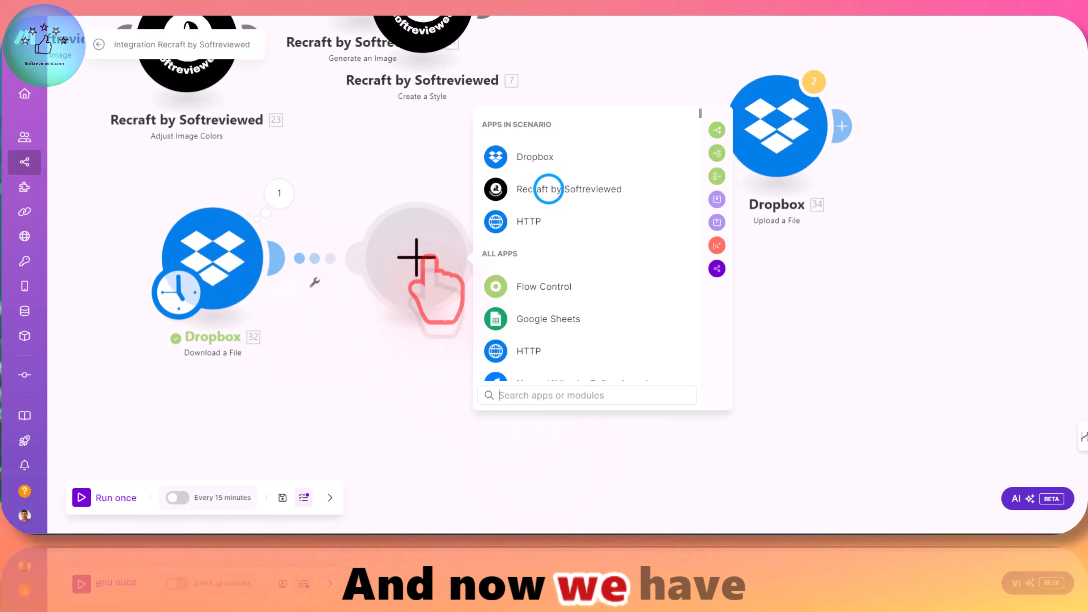
{"action": "left_click", "coordinate": [548, 188]}
{"action": "scroll", "coordinate": [626, 343], "scroll_direction": "down", "scroll_amount": 3}
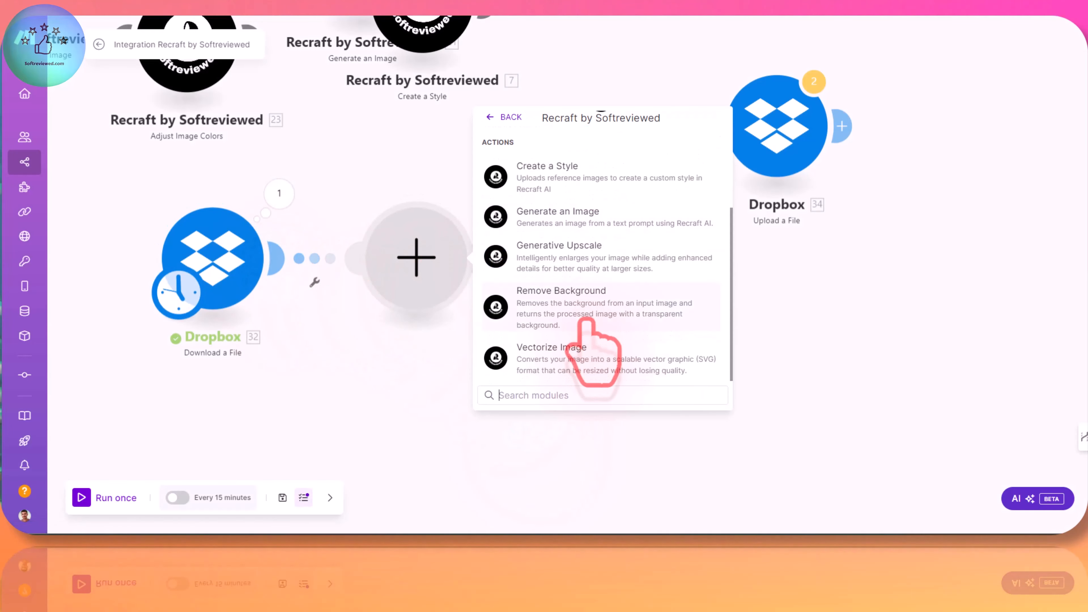
{"action": "left_click", "coordinate": [542, 343]}
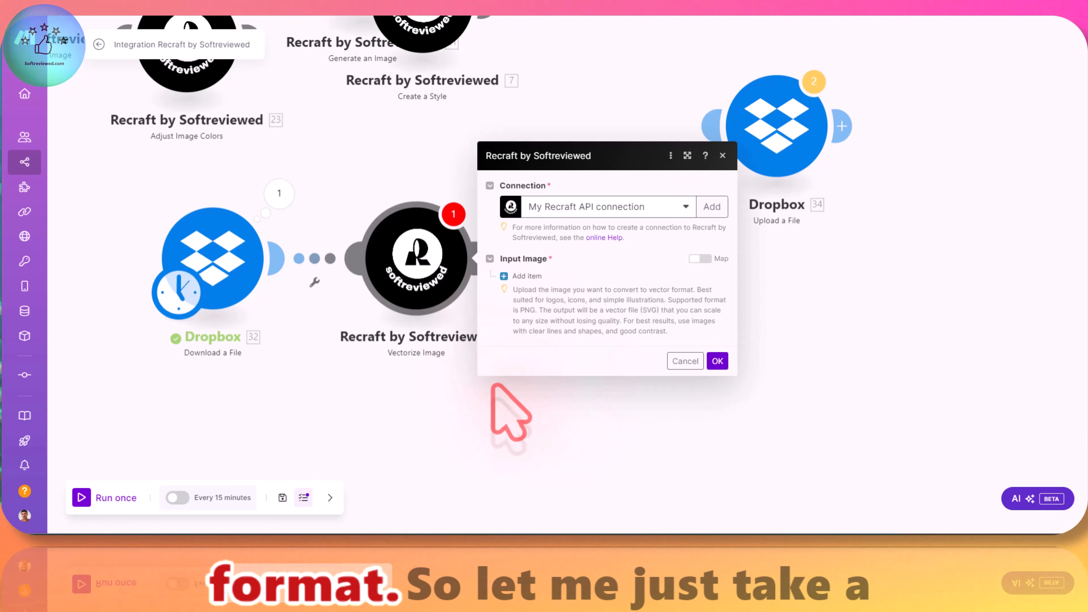
{"action": "left_click", "coordinate": [445, 377]}
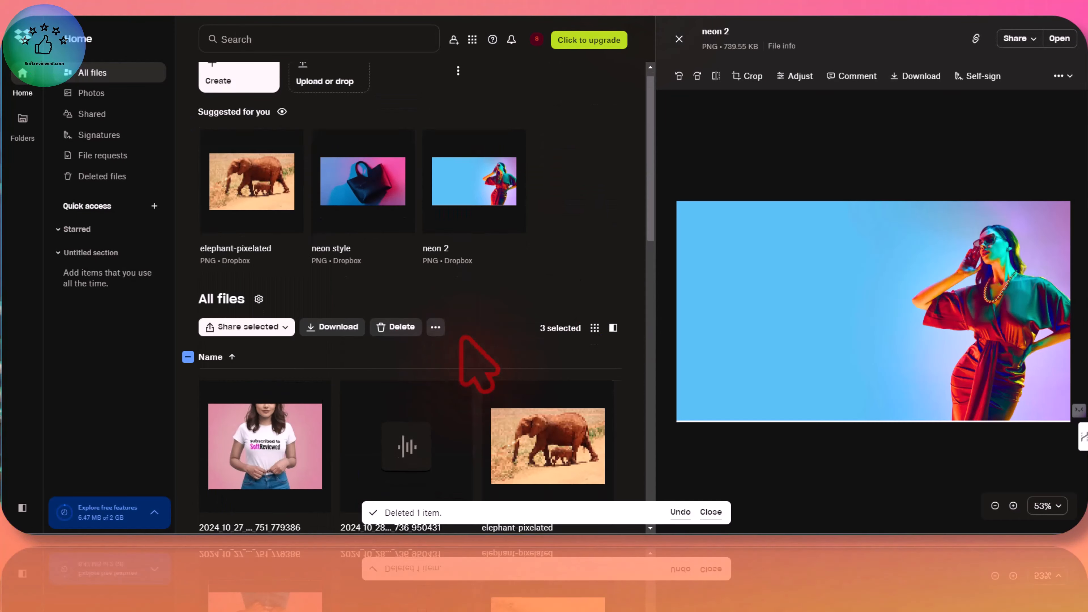
Step: Switch to the Dropbox files, find the youtube logo PNG and open its preview
{"action": "scroll", "coordinate": [467, 360], "scroll_direction": "down", "scroll_amount": 5}
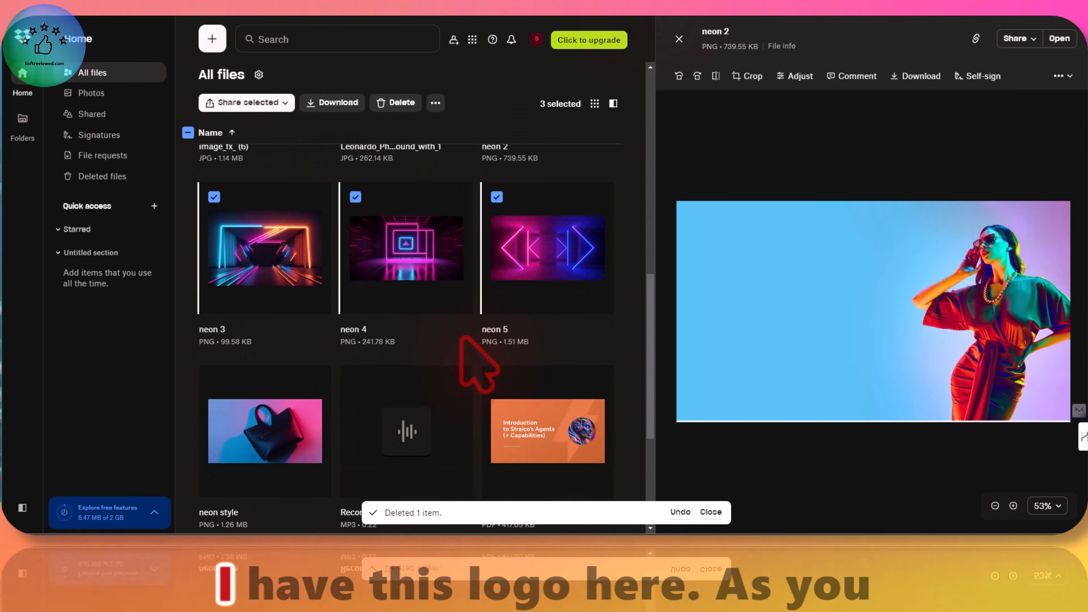
{"action": "scroll", "coordinate": [454, 364], "scroll_direction": "down", "scroll_amount": 5}
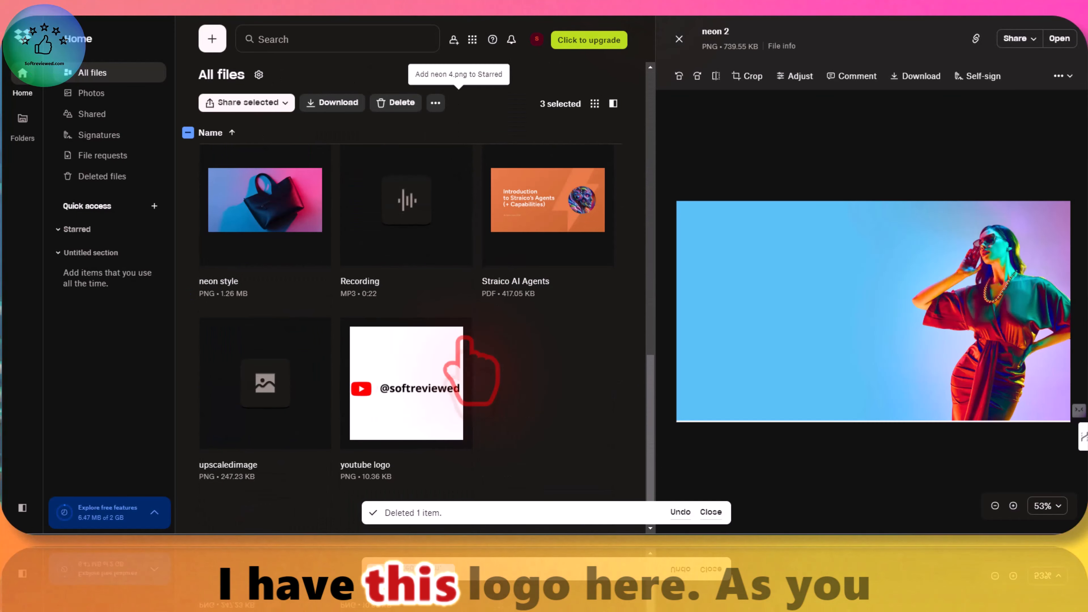
{"action": "left_click", "coordinate": [398, 360]}
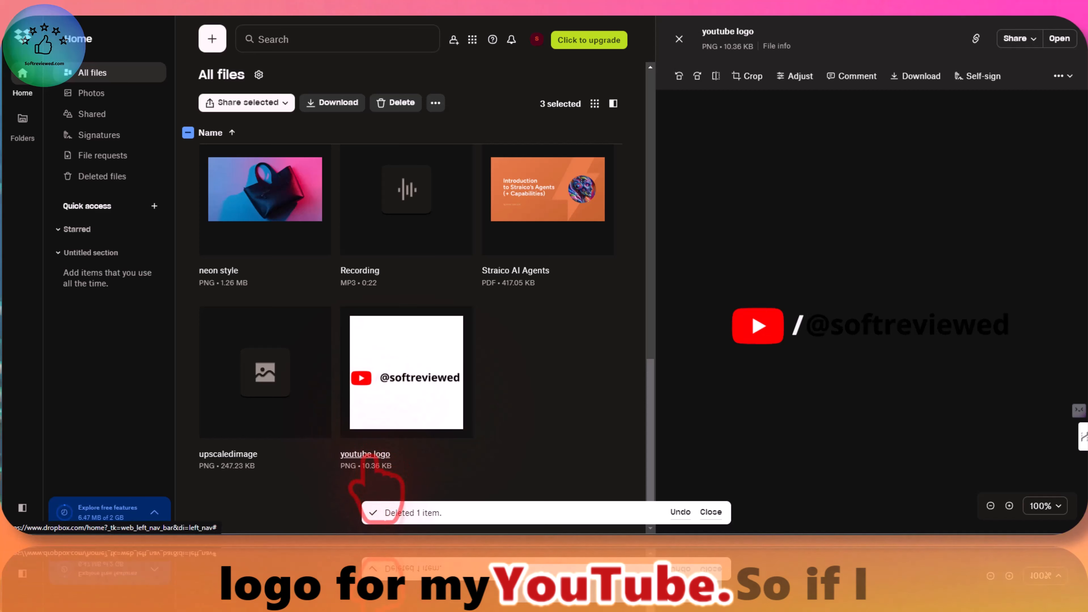
Step: Download the youtube logo PNG from Dropbox under its existing name and open the downloaded file
{"action": "right_click", "coordinate": [804, 316]}
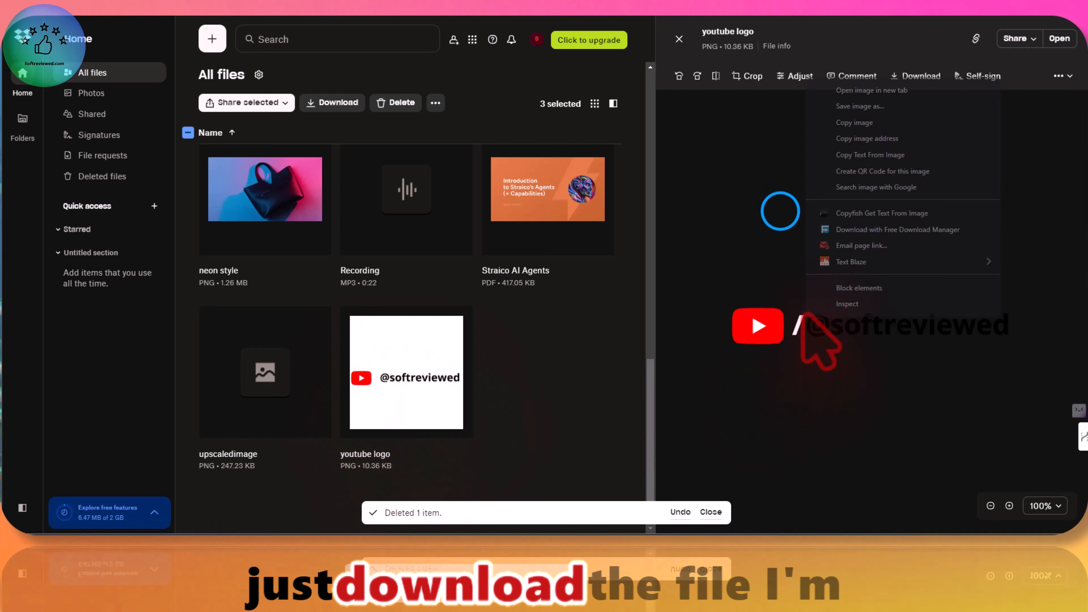
{"action": "left_click", "coordinate": [780, 211]}
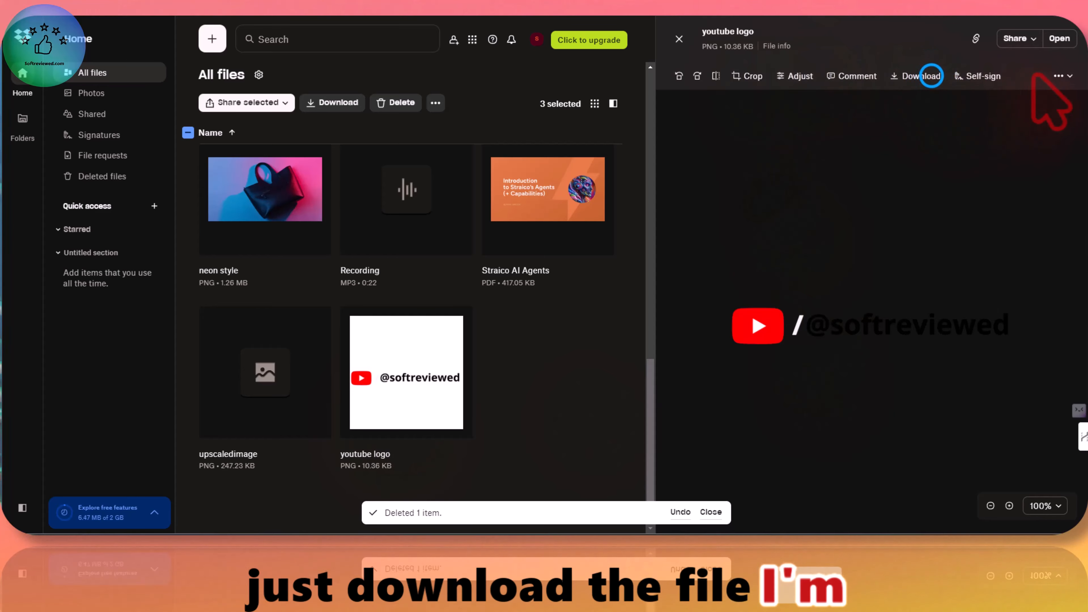
{"action": "left_click", "coordinate": [930, 76]}
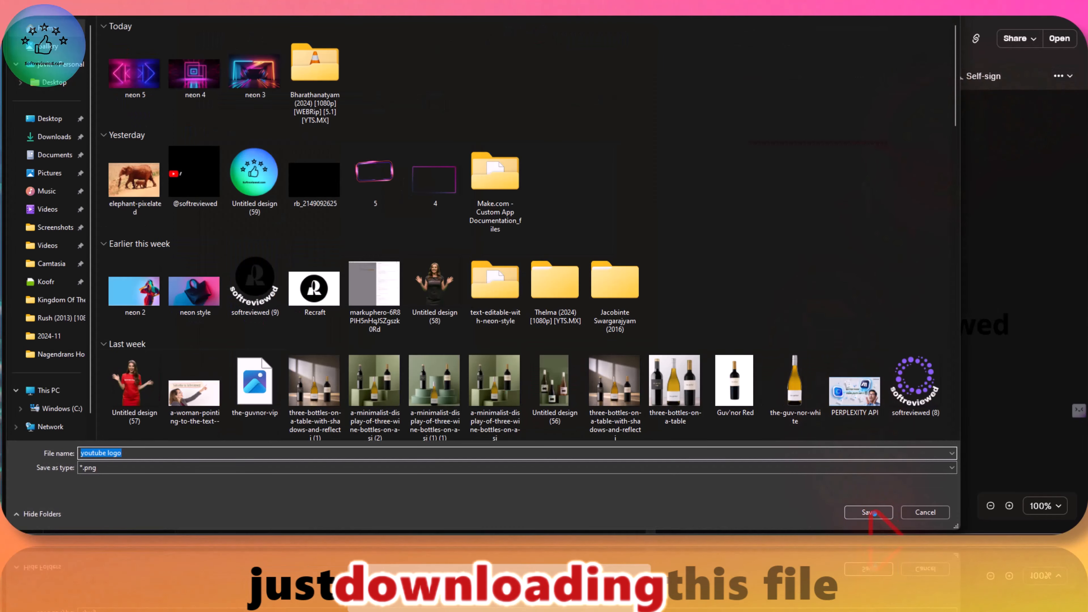
{"action": "left_click", "coordinate": [869, 513]}
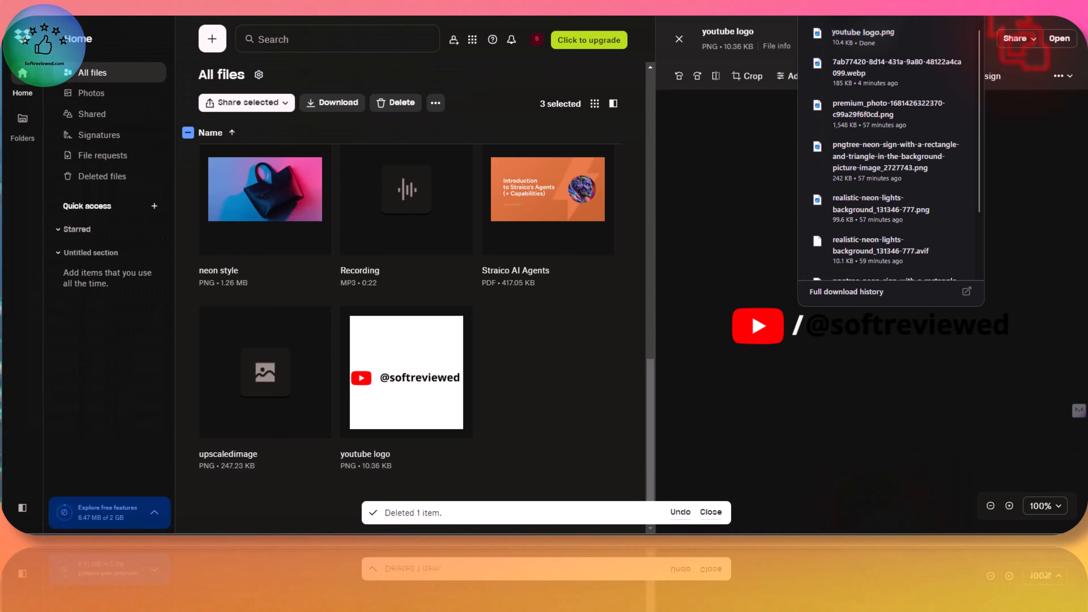
{"action": "left_click", "coordinate": [959, 32]}
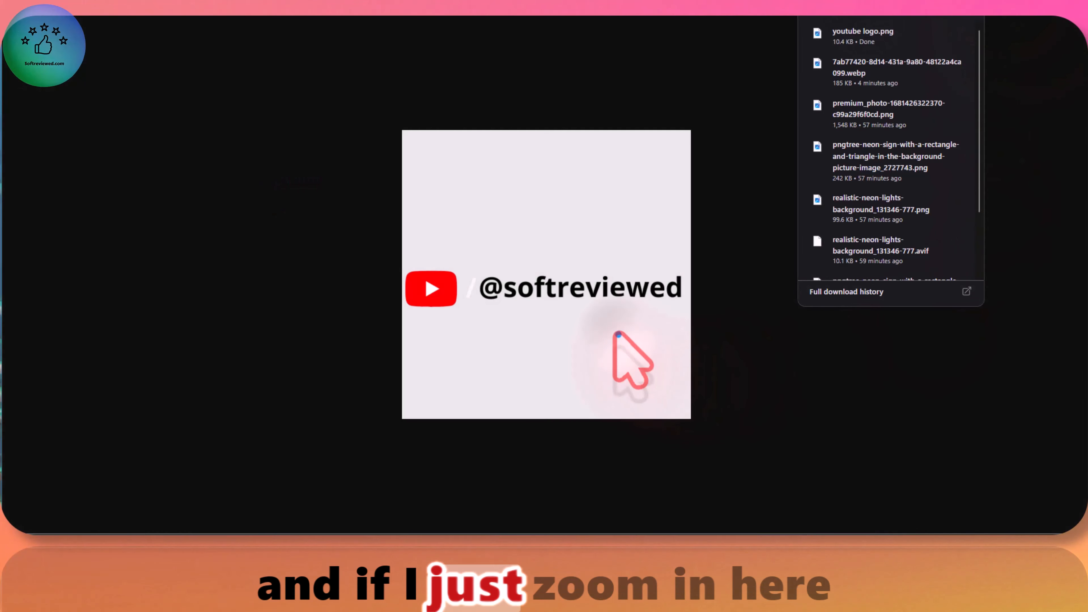
Step: Zoom in on the downloaded YouTube logo and examine how sharp its edges and lettering are
{"action": "left_click", "coordinate": [617, 332]}
{"action": "left_click", "coordinate": [608, 331]}
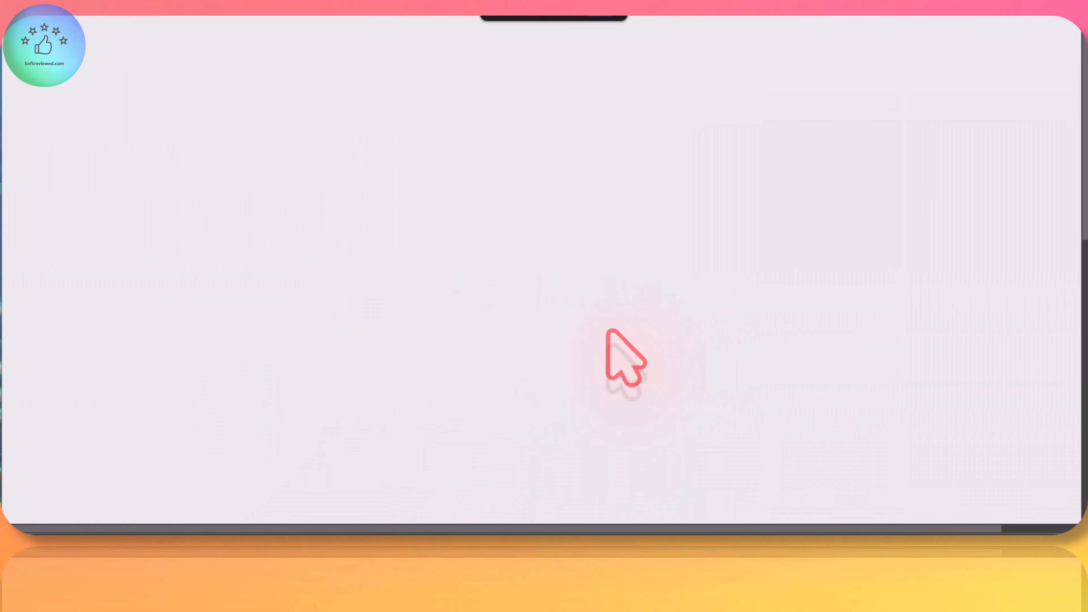
{"action": "left_click", "coordinate": [609, 331]}
{"action": "left_click", "coordinate": [608, 331]}
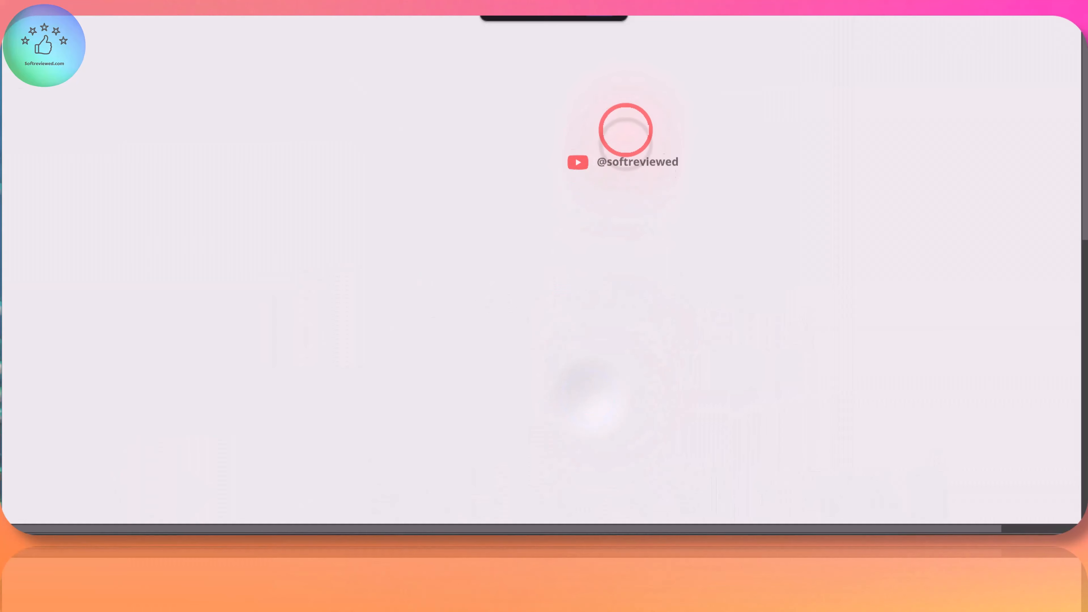
{"action": "scroll", "coordinate": [567, 240], "scroll_direction": "down", "scroll_amount": 3}
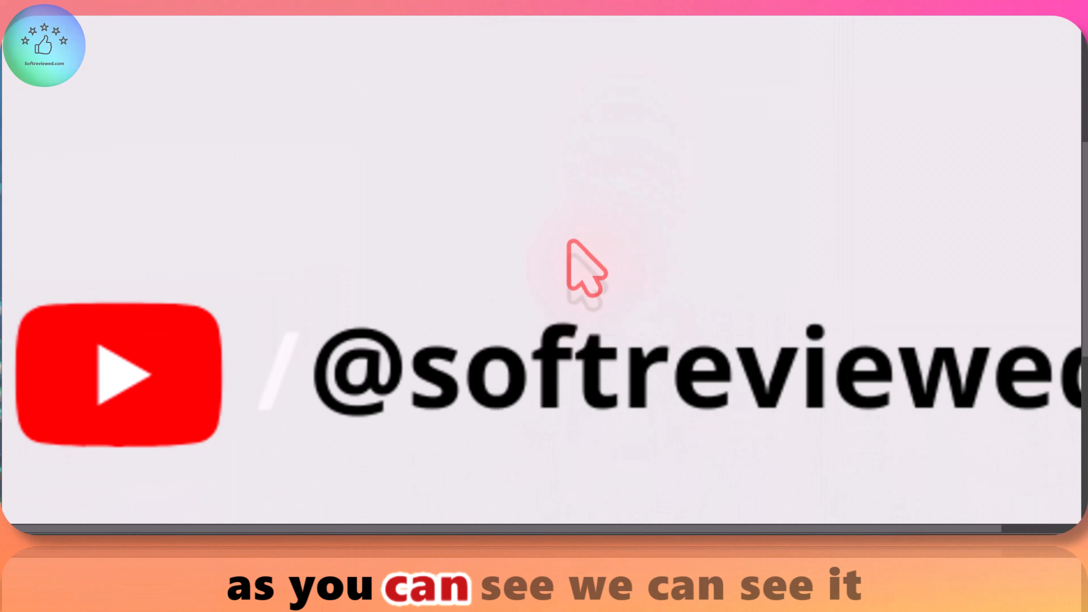
{"action": "scroll", "coordinate": [567, 240], "scroll_direction": "down", "scroll_amount": 2}
{"action": "scroll", "coordinate": [567, 240], "scroll_direction": "up", "scroll_amount": 1}
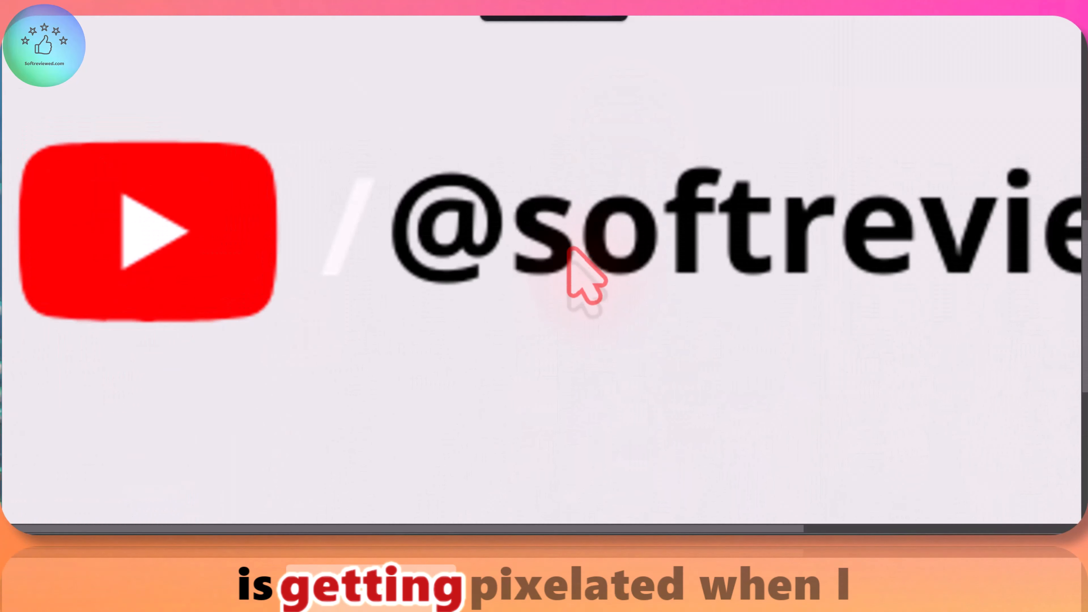
{"action": "left_click", "coordinate": [468, 286]}
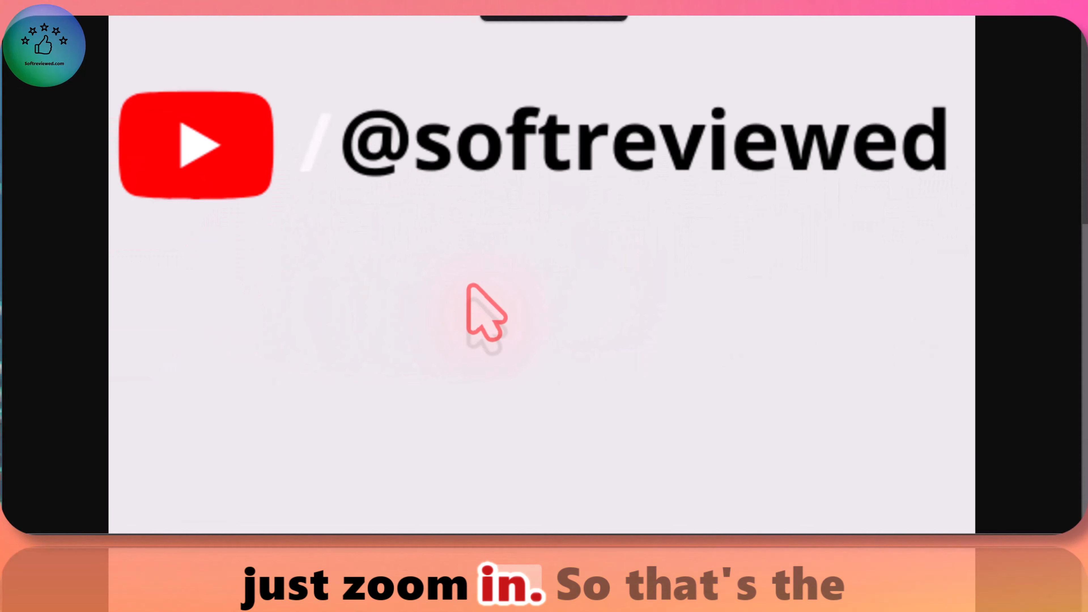
{"action": "left_click", "coordinate": [468, 285]}
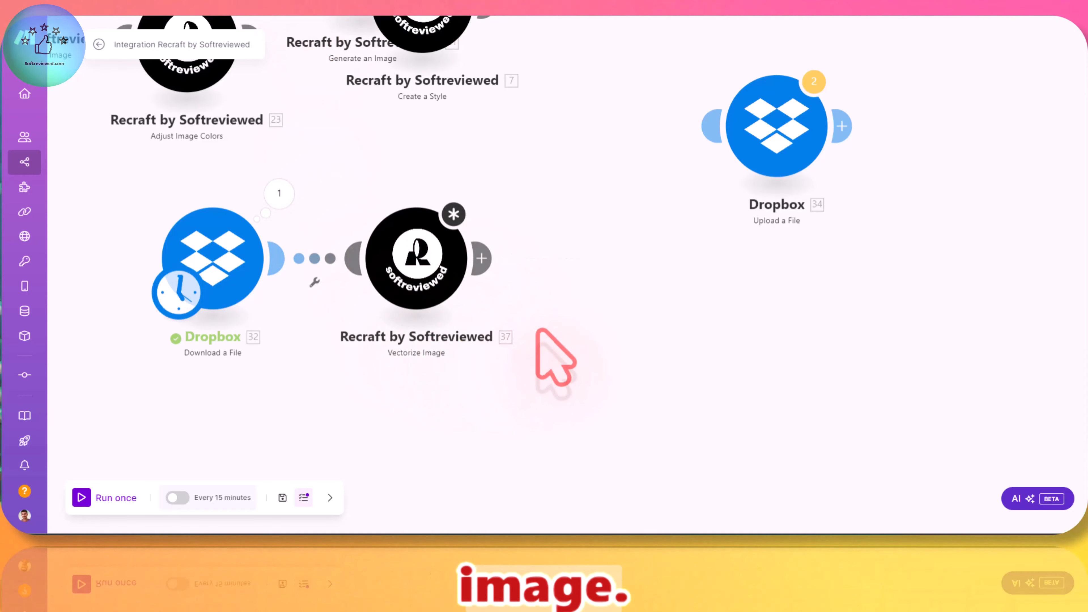
Step: Review the Vectorize Image module's Input Image requirements and close its settings
{"action": "left_click", "coordinate": [407, 272]}
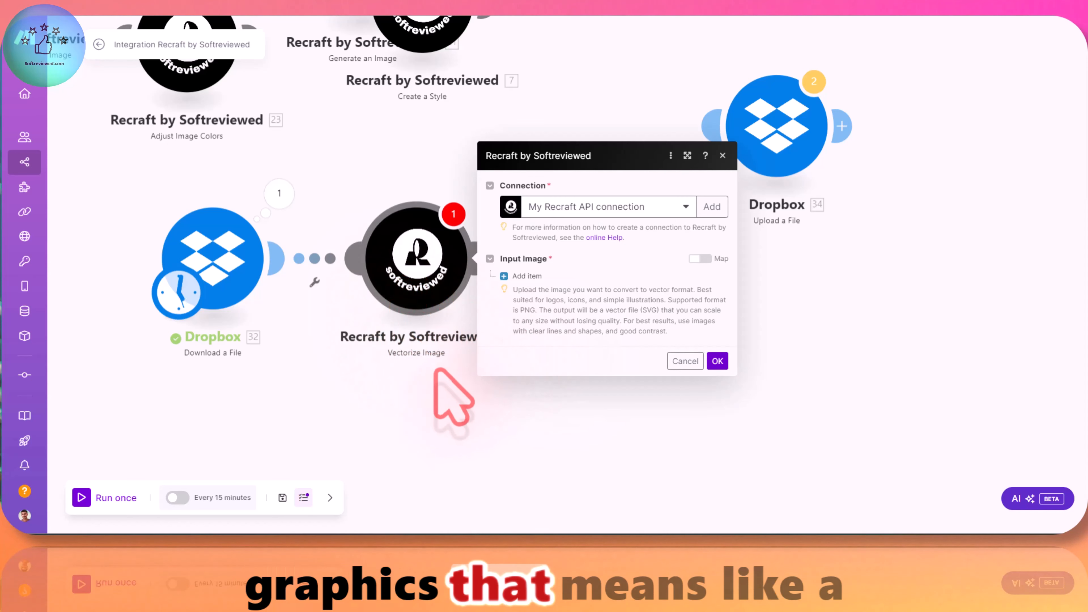
{"action": "scroll", "coordinate": [418, 375], "scroll_direction": "up", "scroll_amount": 1}
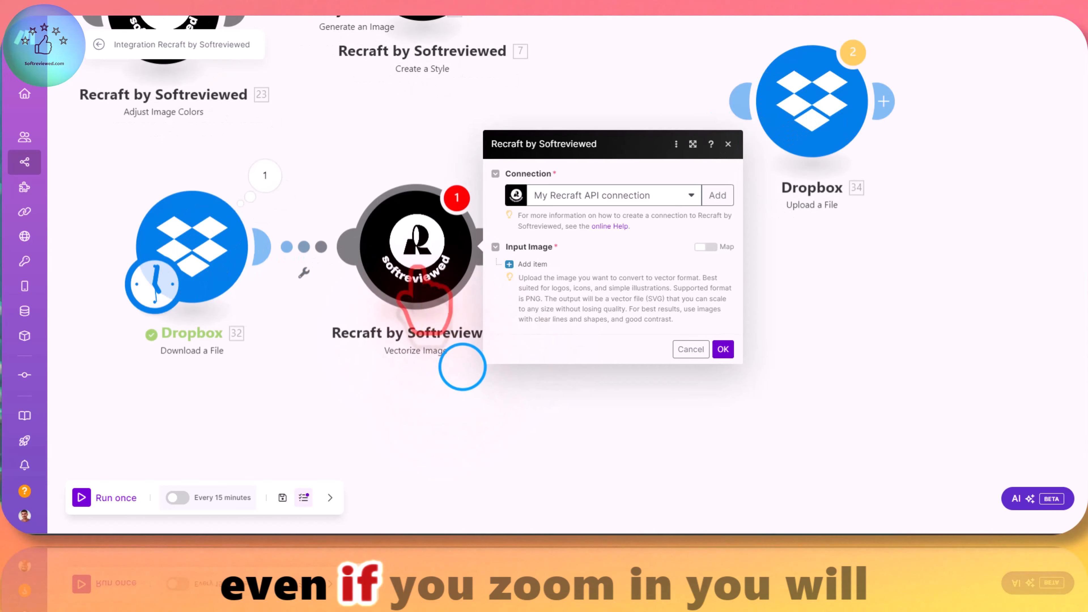
{"action": "left_click", "coordinate": [448, 321]}
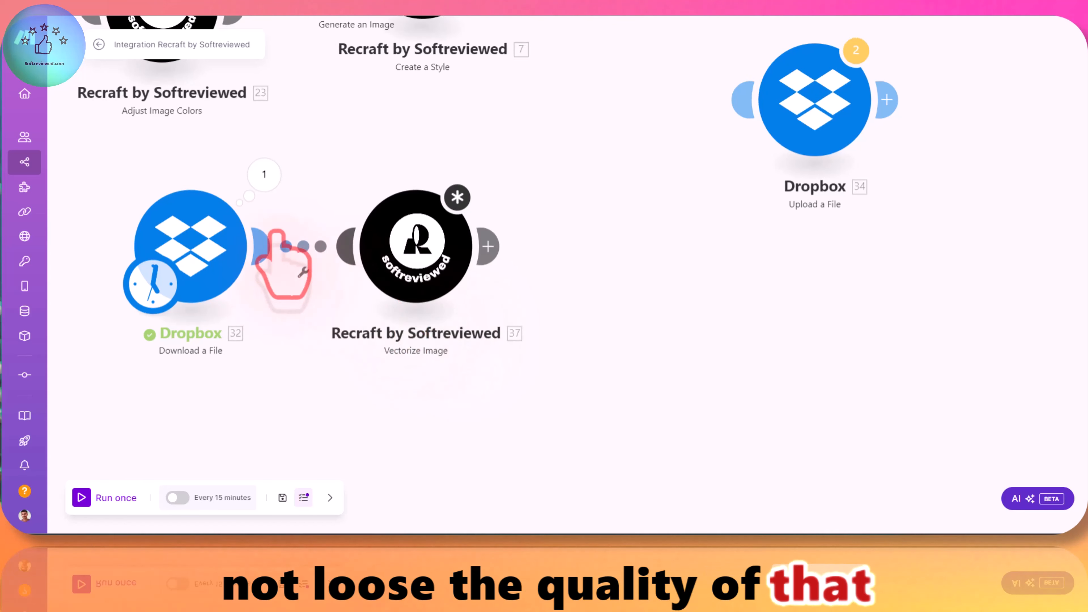
Step: Set the Dropbox Download a File module's file to youtube logo.png and save the module
{"action": "left_click", "coordinate": [205, 265]}
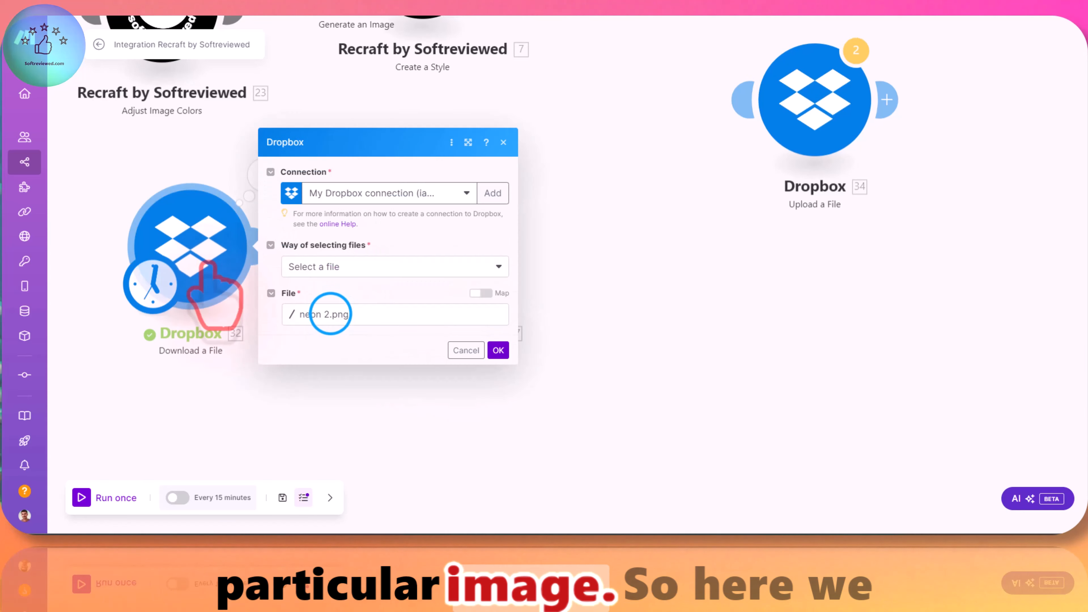
{"action": "left_click", "coordinate": [331, 314]}
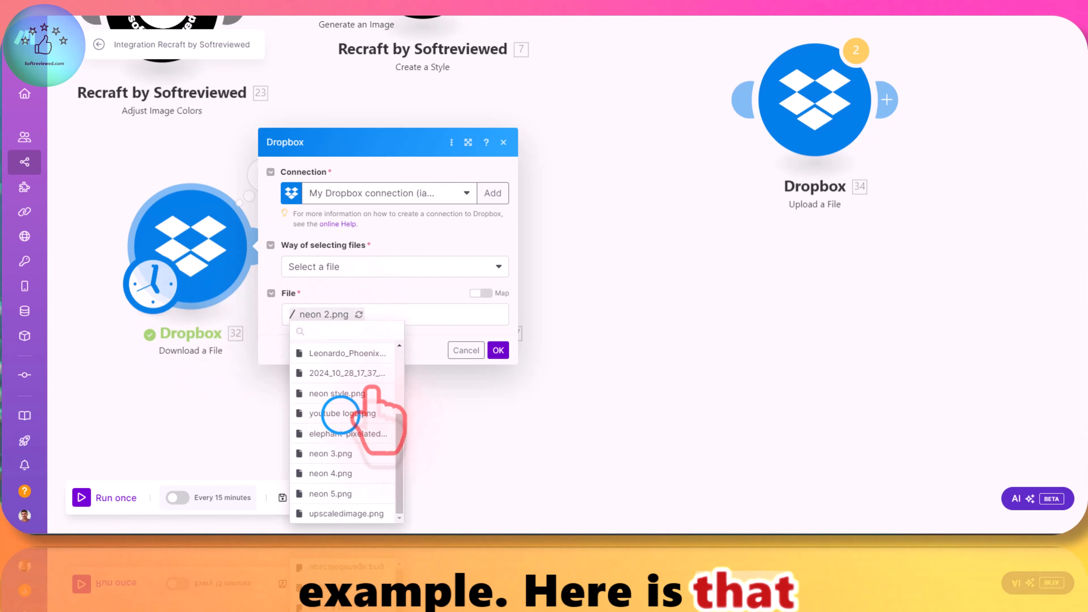
{"action": "left_click", "coordinate": [341, 414]}
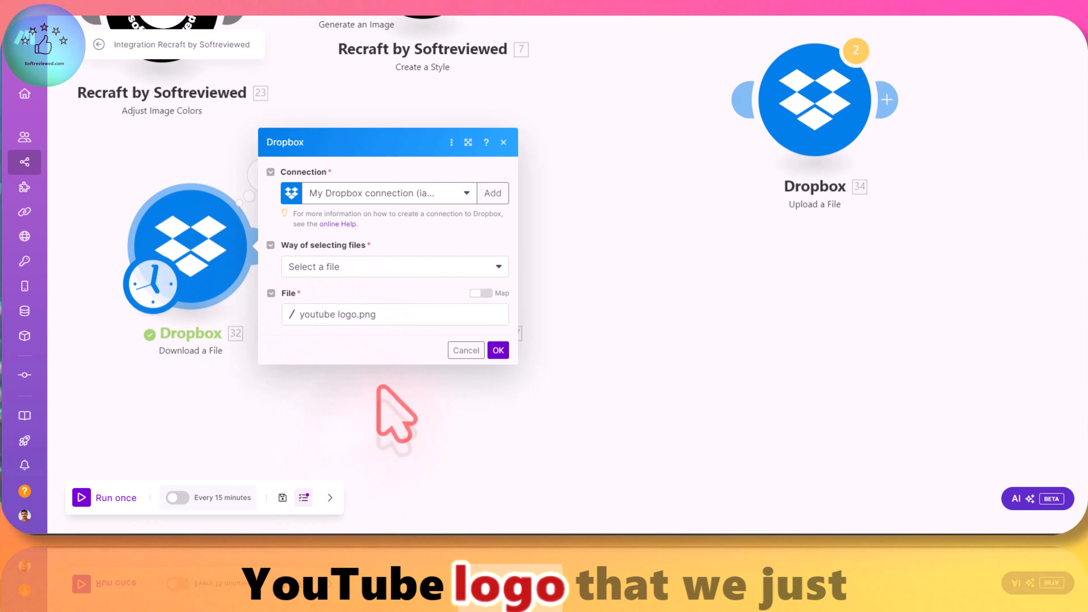
{"action": "left_click", "coordinate": [499, 350]}
Step: Set the Vectorize Image module's input file to Dropbox - Download a File and save the module
{"action": "left_click", "coordinate": [457, 275]}
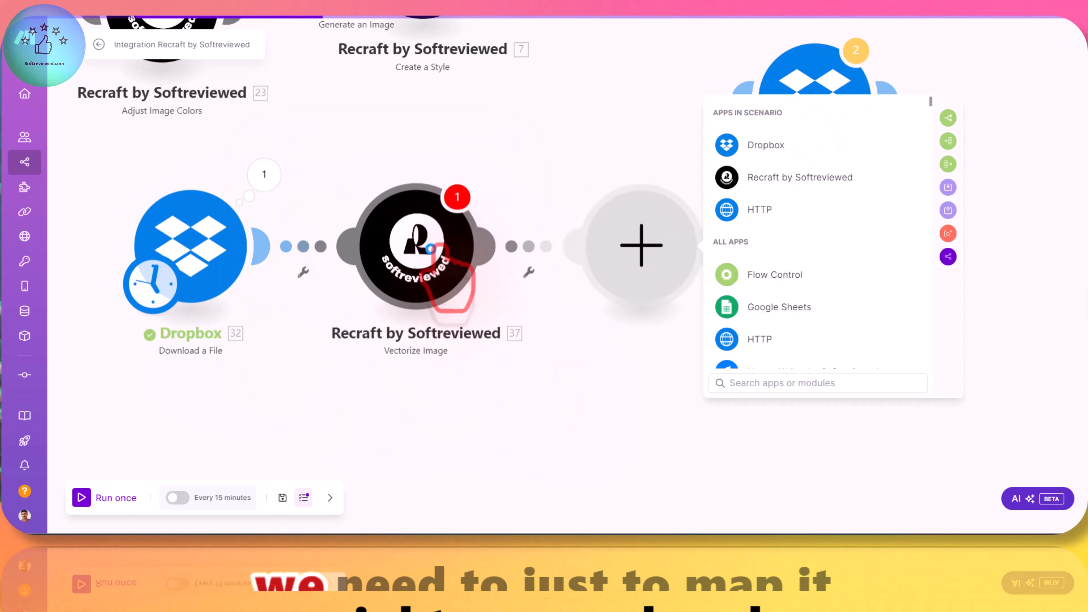
{"action": "left_click", "coordinate": [519, 265]}
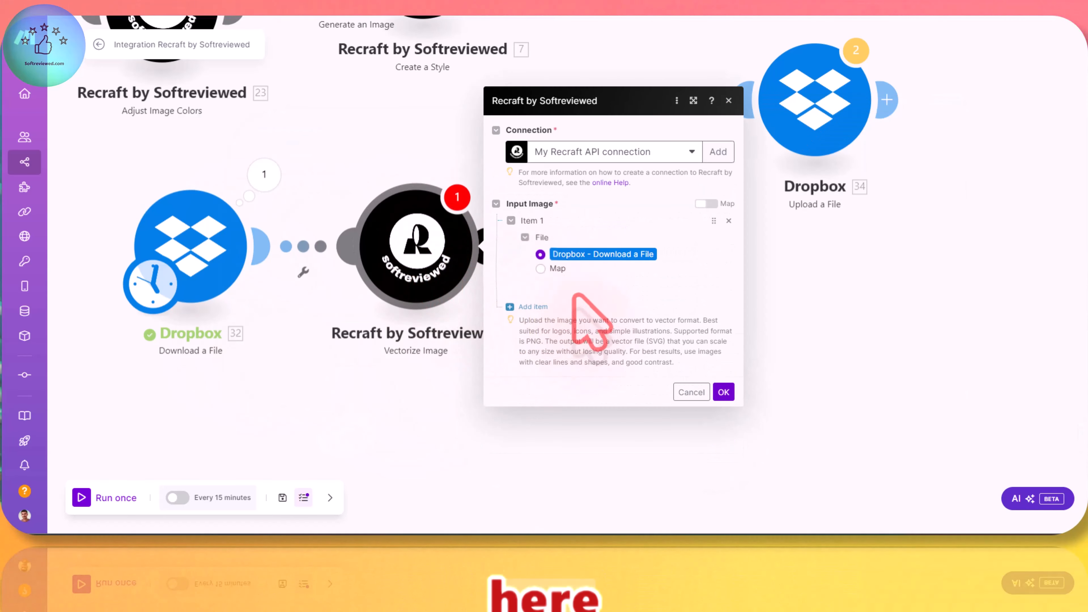
{"action": "left_click", "coordinate": [723, 391]}
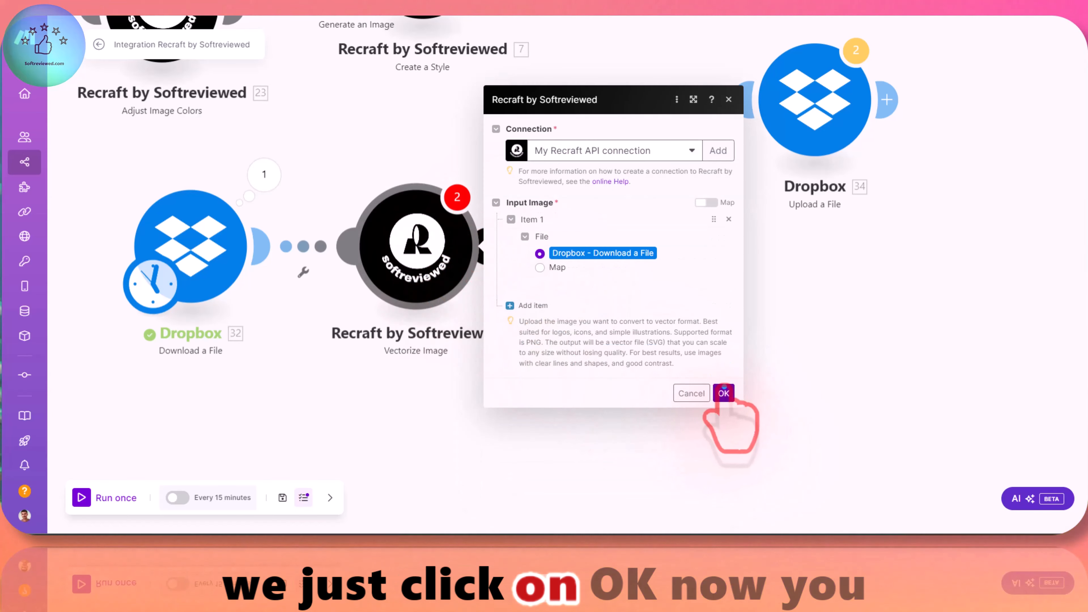
{"action": "left_click", "coordinate": [722, 388]}
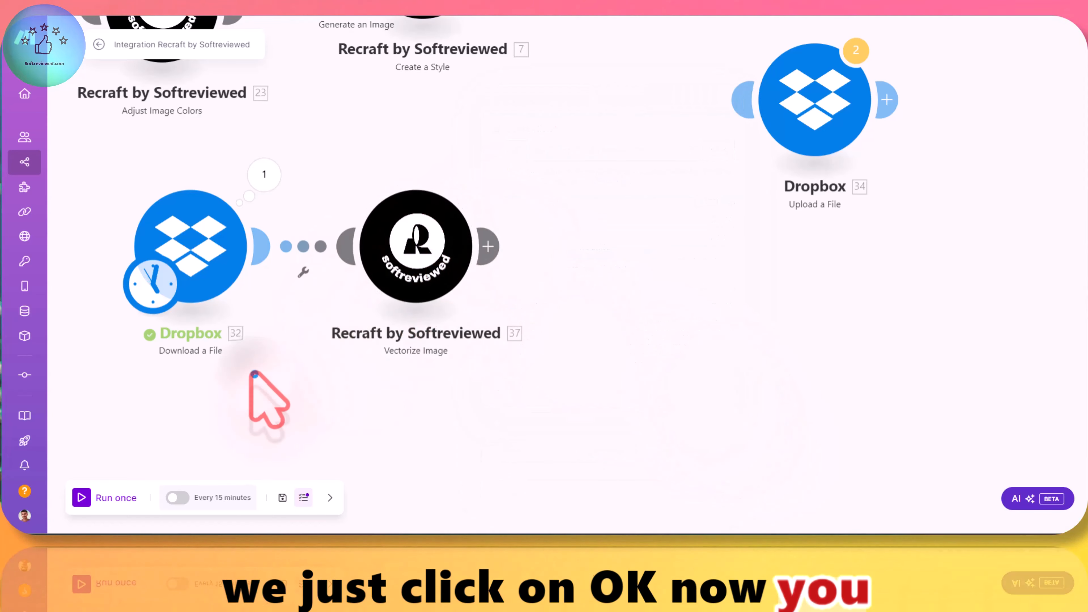
Step: Run the scenario once to vectorize the YouTube logo
{"action": "left_click_drag", "start_coordinate": [254, 375], "coordinate": [317, 353]}
{"action": "left_click", "coordinate": [95, 497]}
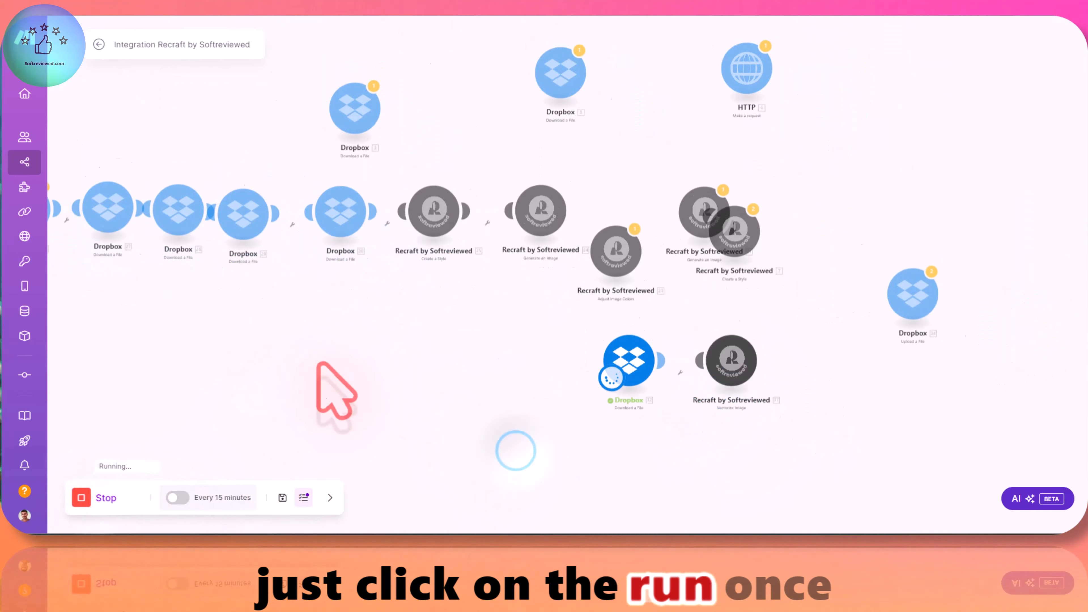
{"action": "scroll", "coordinate": [724, 364], "scroll_direction": "up", "scroll_amount": 5}
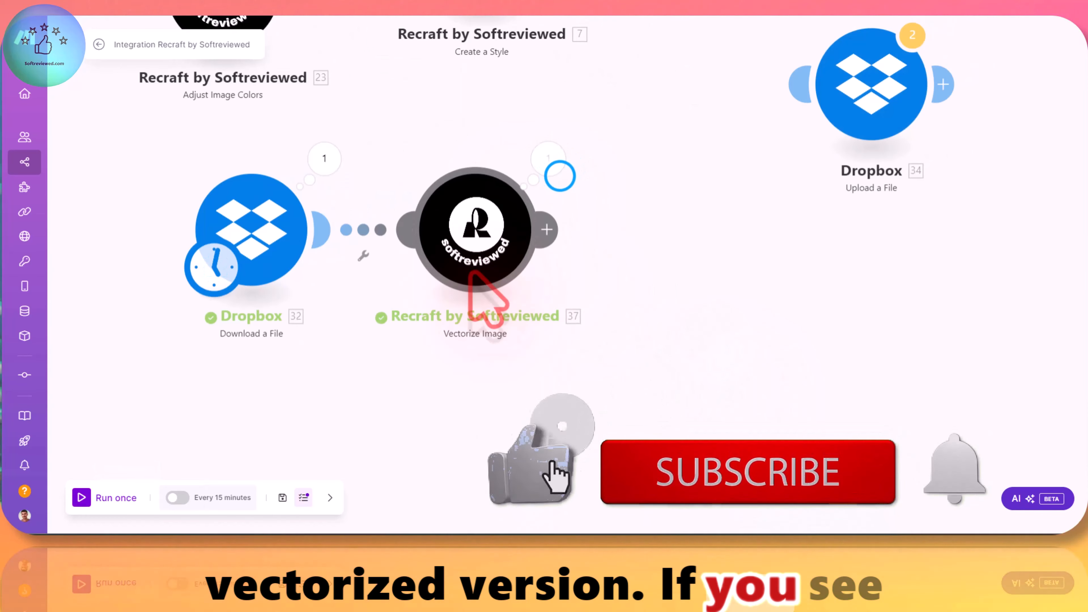
Step: Open the image URL from the Vectorize Image module's output bundle in the browser
{"action": "left_click", "coordinate": [554, 172]}
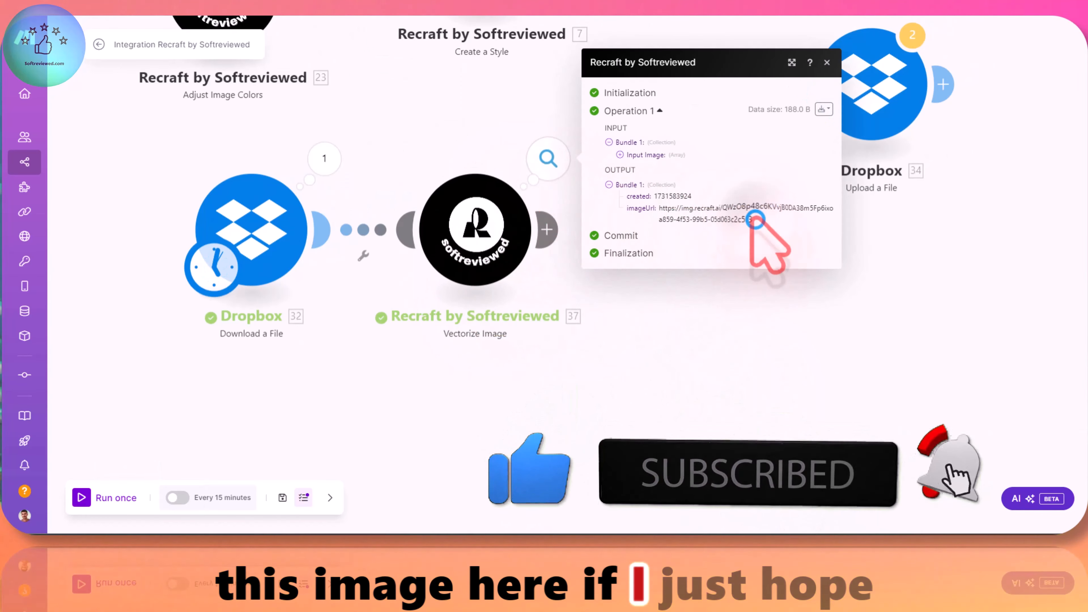
{"action": "left_click_drag", "start_coordinate": [753, 220], "coordinate": [658, 209]}
{"action": "right_click", "coordinate": [668, 214]}
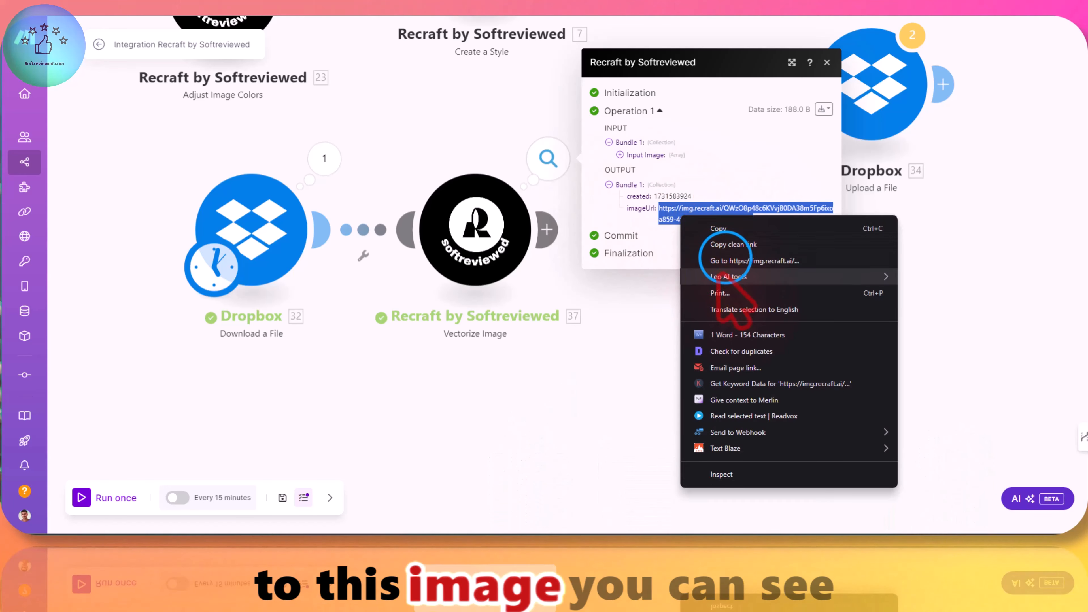
{"action": "left_click", "coordinate": [726, 258]}
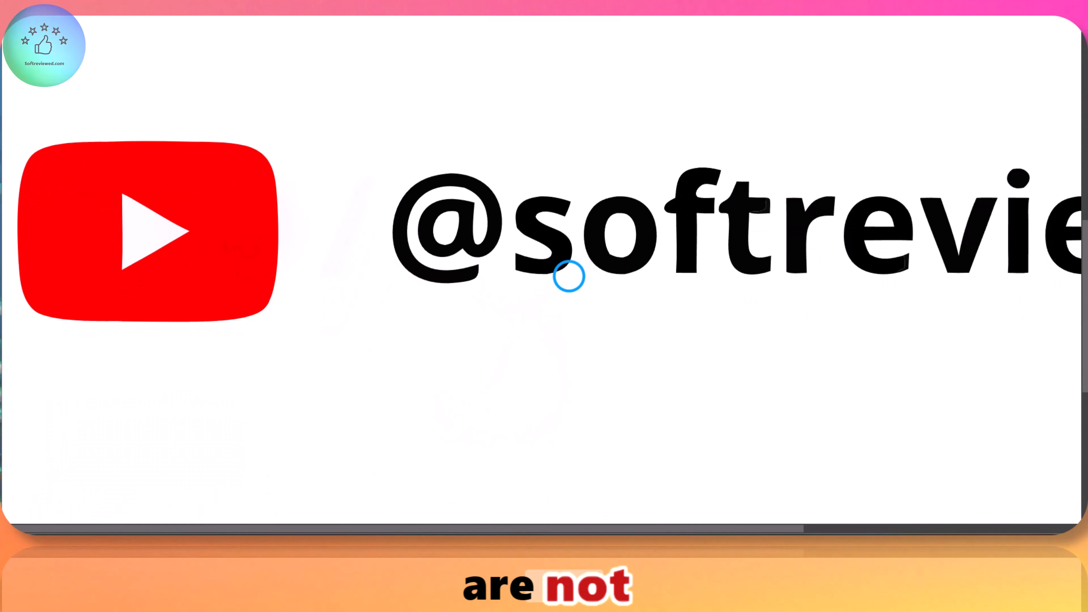
{"action": "scroll", "coordinate": [516, 287], "scroll_direction": "down", "scroll_amount": 3}
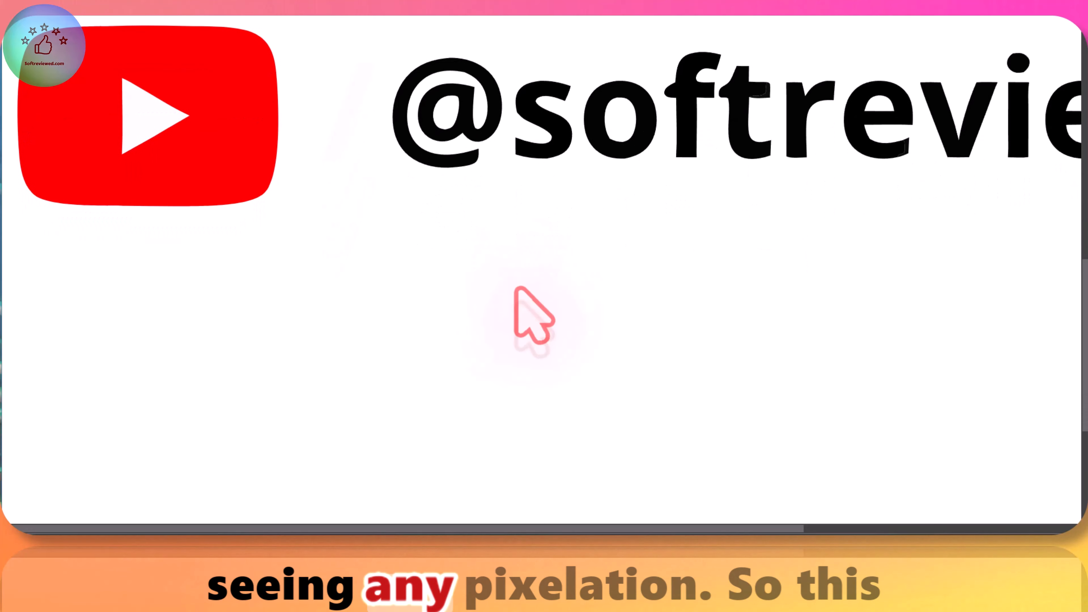
{"action": "left_click_drag", "start_coordinate": [399, 528], "coordinate": [702, 527]}
{"action": "scroll", "coordinate": [760, 413], "scroll_direction": "up", "scroll_amount": 3}
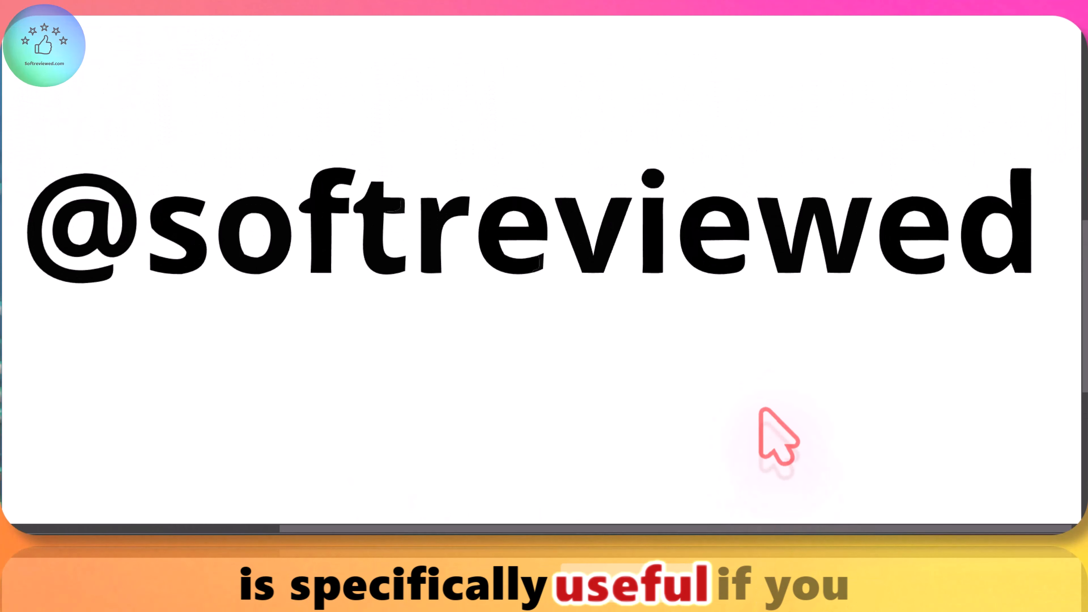
{"action": "scroll", "coordinate": [760, 412], "scroll_direction": "left", "scroll_amount": 5}
{"action": "scroll", "coordinate": [760, 409], "scroll_direction": "down", "scroll_amount": 1}
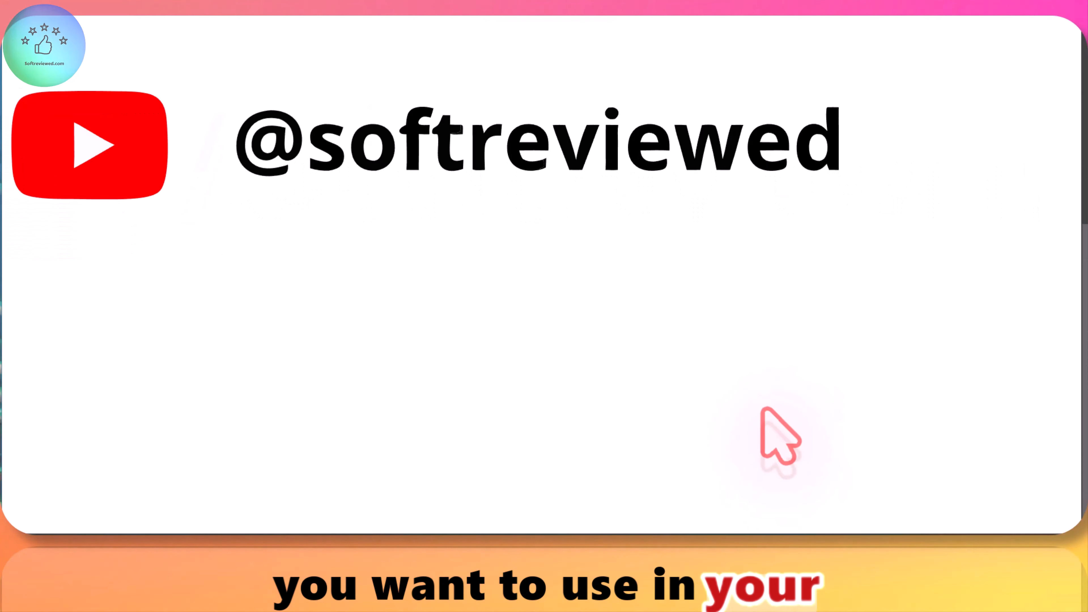
{"action": "scroll", "coordinate": [761, 408], "scroll_direction": "down", "scroll_amount": 1}
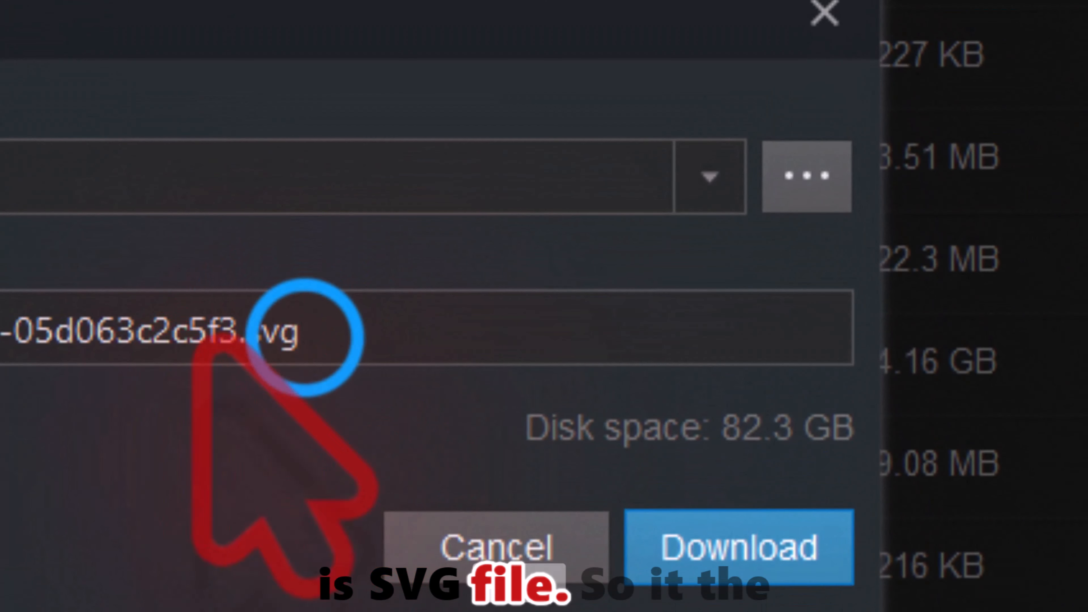
Step: Check the vectorized image's file extension in the download dialog and close the dialog without downloading
{"action": "left_click_drag", "start_coordinate": [303, 337], "coordinate": [0, 330]}
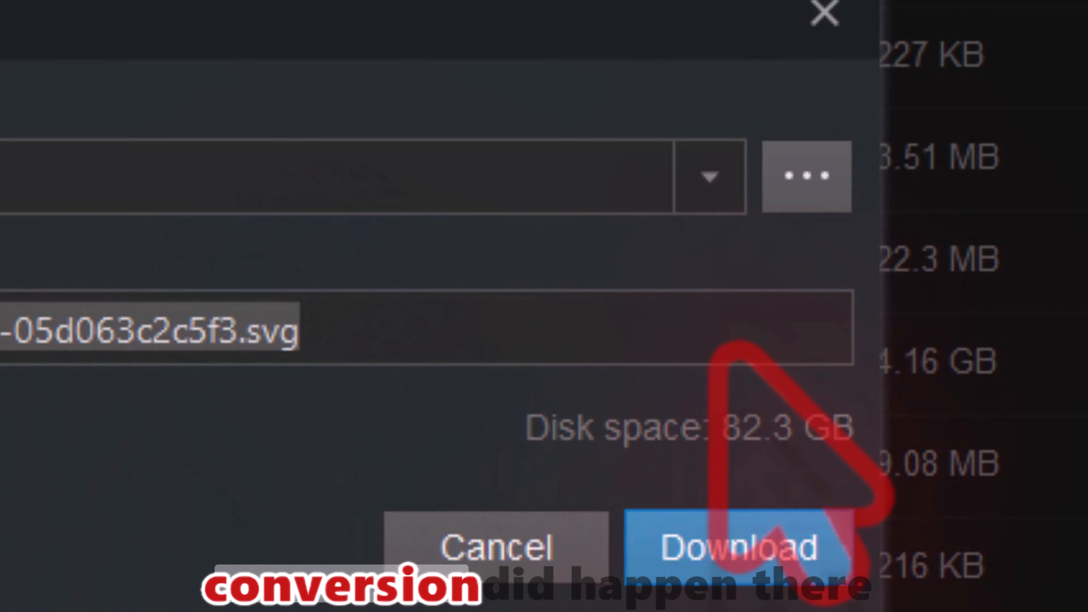
{"action": "left_click", "coordinate": [831, 18]}
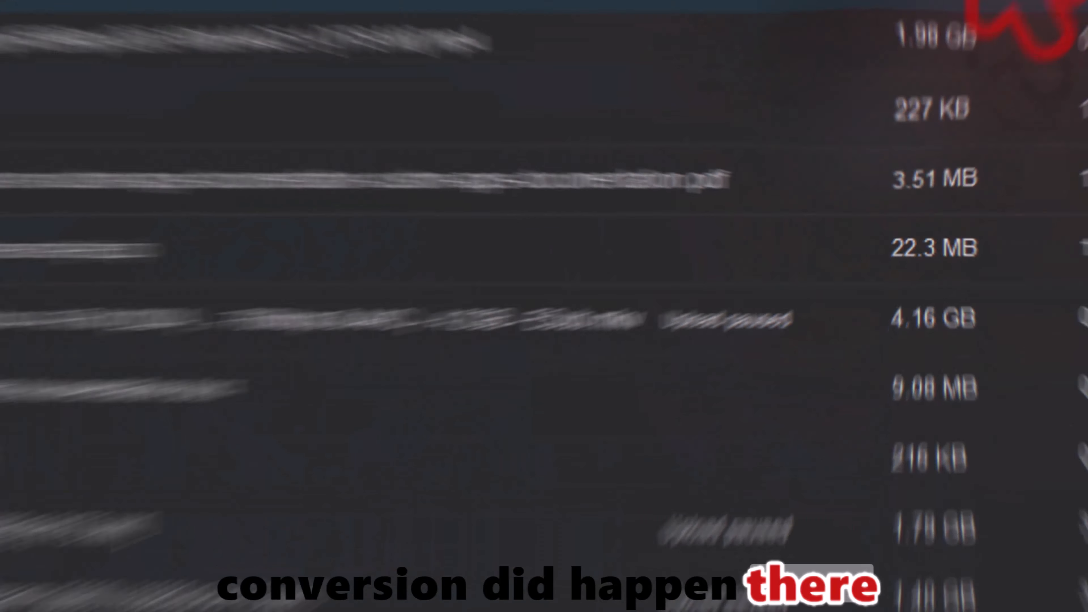